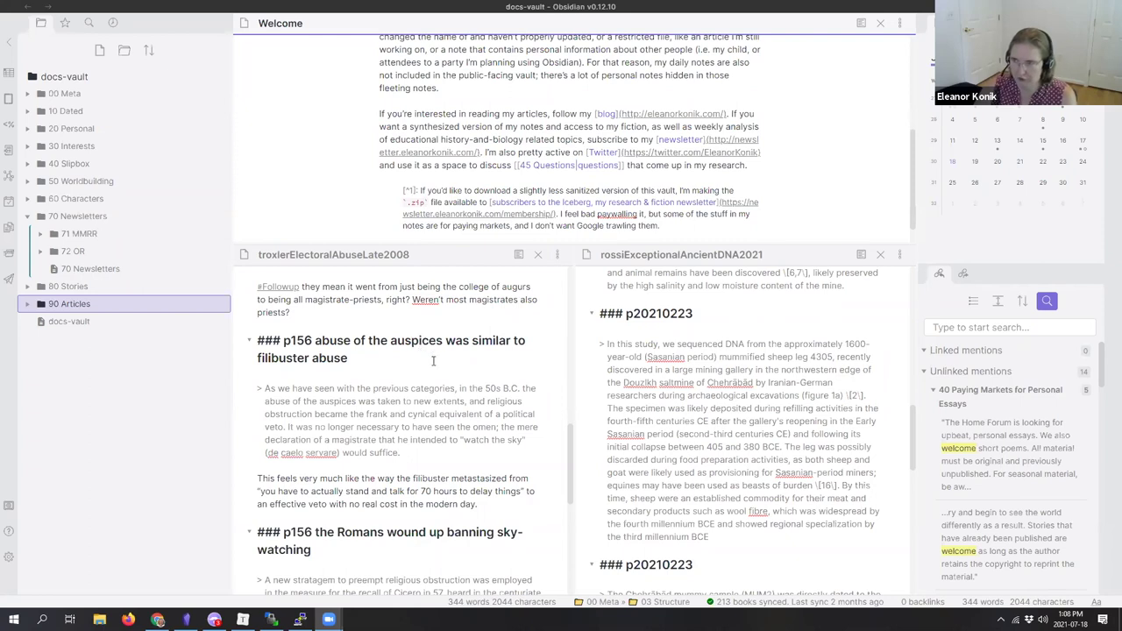
Step: Put rossiExceptionalAncientDNA2021 on the left and troxlerElectoralAbuseLate2008 on the right, then browse the rossi note
{"action": "left_click_drag", "start_coordinate": [256, 254], "coordinate": [806, 408]}
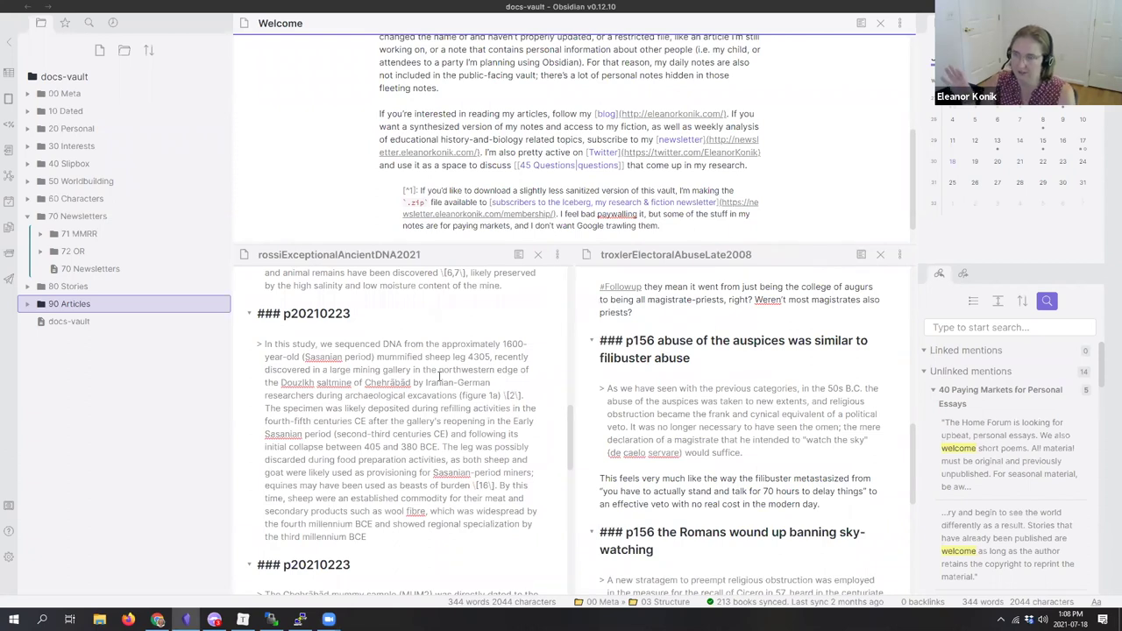
{"action": "left_click", "coordinate": [386, 386]}
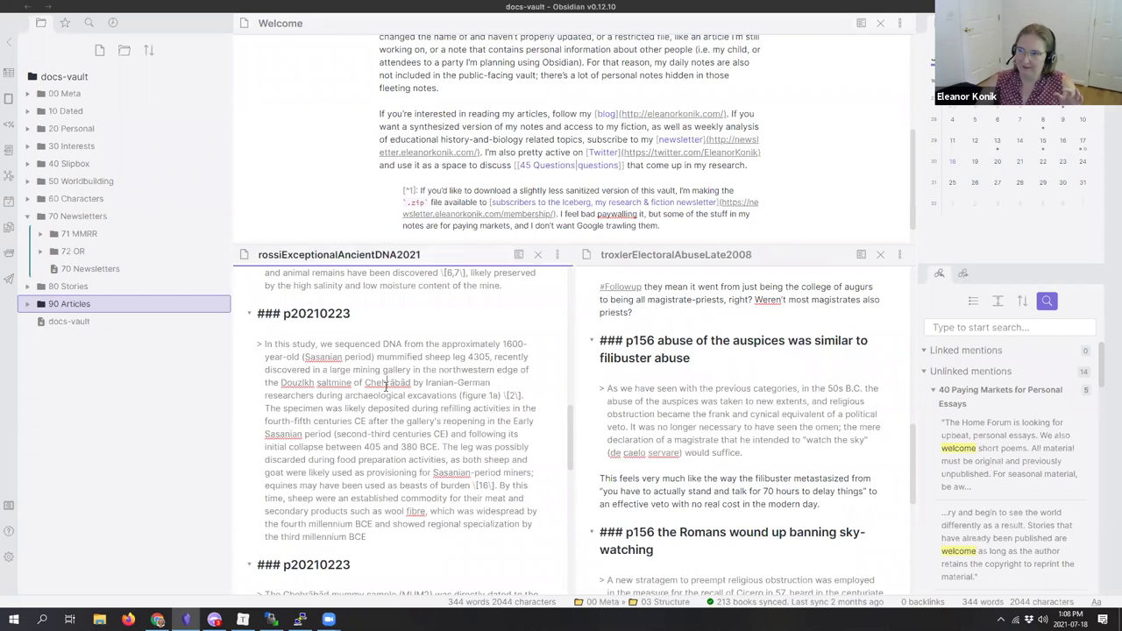
{"action": "scroll", "coordinate": [385, 387], "scroll_direction": "up", "scroll_amount": 4}
{"action": "scroll", "coordinate": [385, 387], "scroll_direction": "up", "scroll_amount": 3}
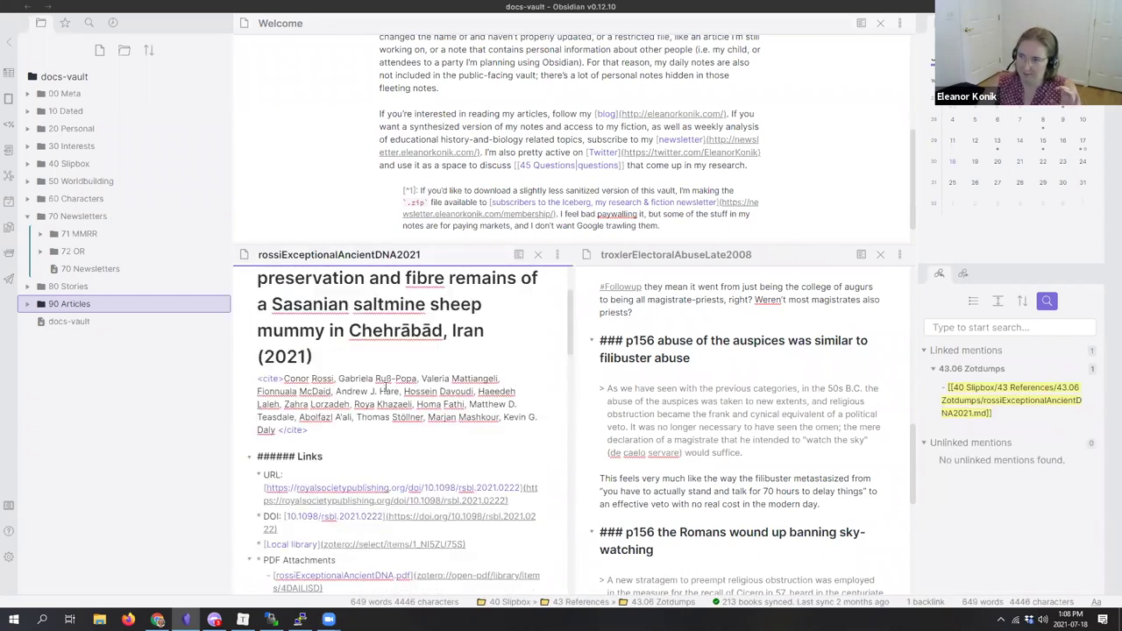
{"action": "scroll", "coordinate": [383, 391], "scroll_direction": "up", "scroll_amount": 2}
{"action": "scroll", "coordinate": [384, 391], "scroll_direction": "down", "scroll_amount": 10}
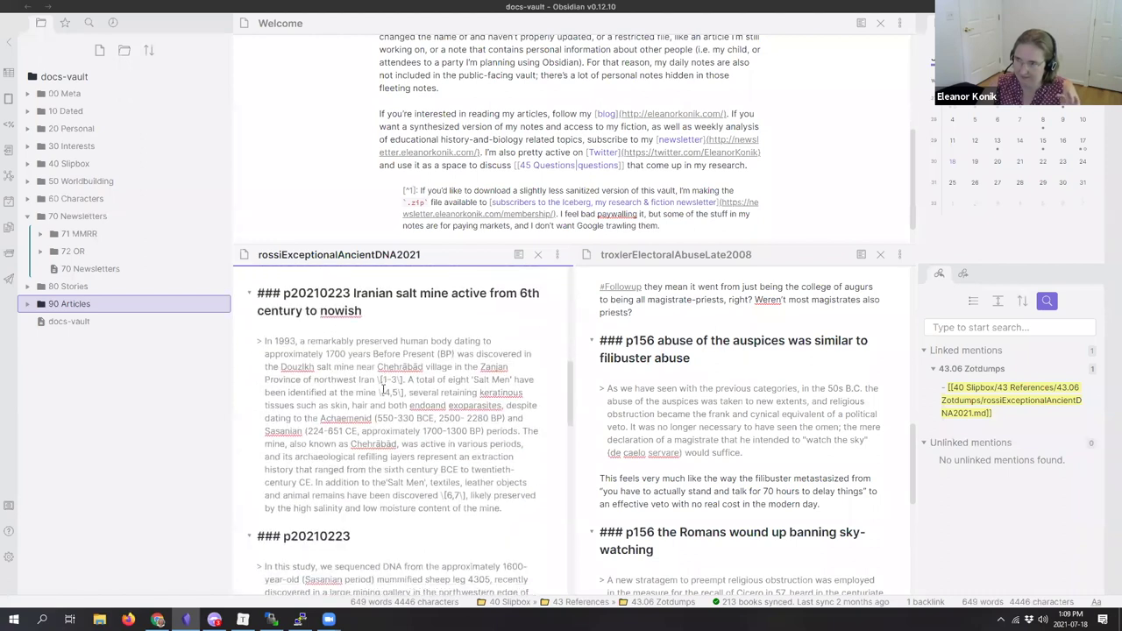
{"action": "scroll", "coordinate": [341, 335], "scroll_direction": "up", "scroll_amount": 1}
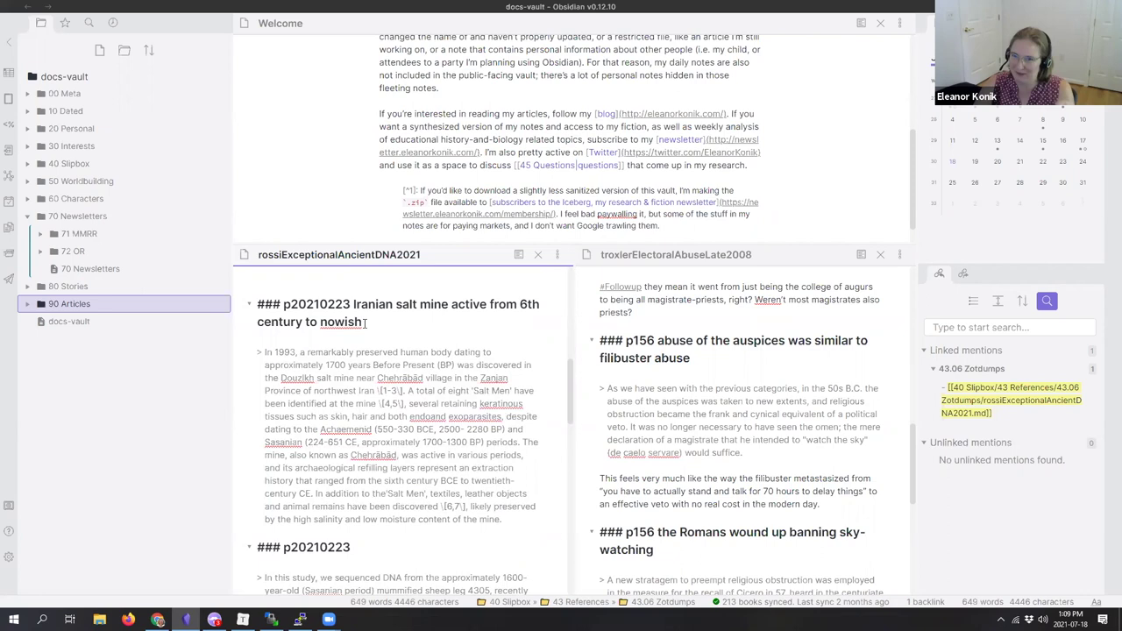
{"action": "scroll", "coordinate": [366, 322], "scroll_direction": "down", "scroll_amount": 5}
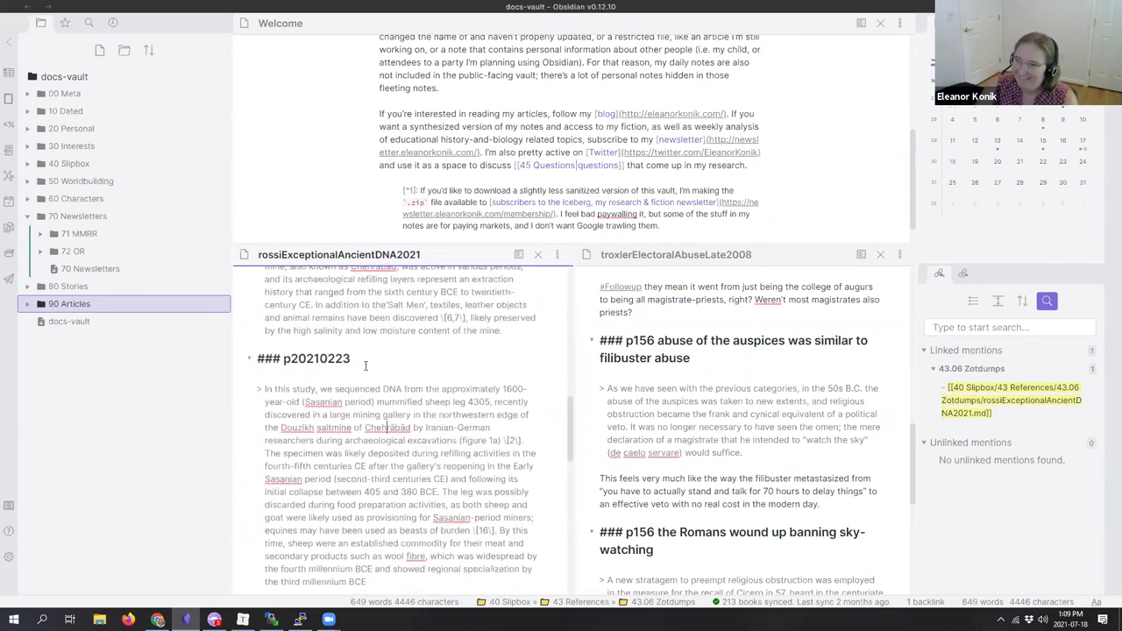
{"action": "scroll", "coordinate": [366, 366], "scroll_direction": "down", "scroll_amount": 10}
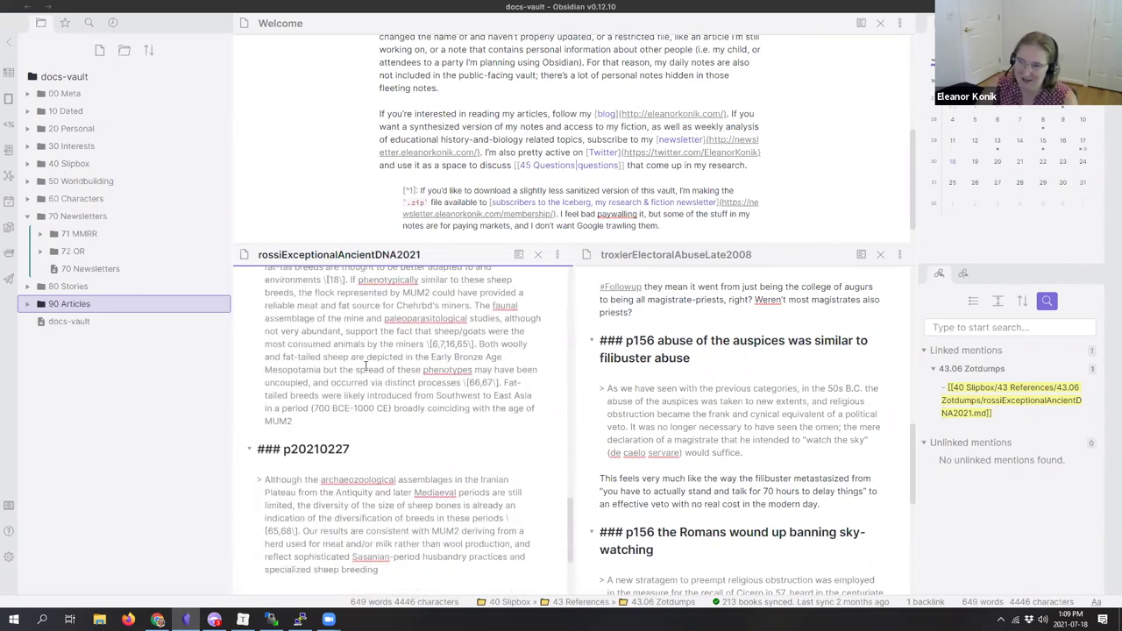
{"action": "scroll", "coordinate": [373, 408], "scroll_direction": "up", "scroll_amount": 12}
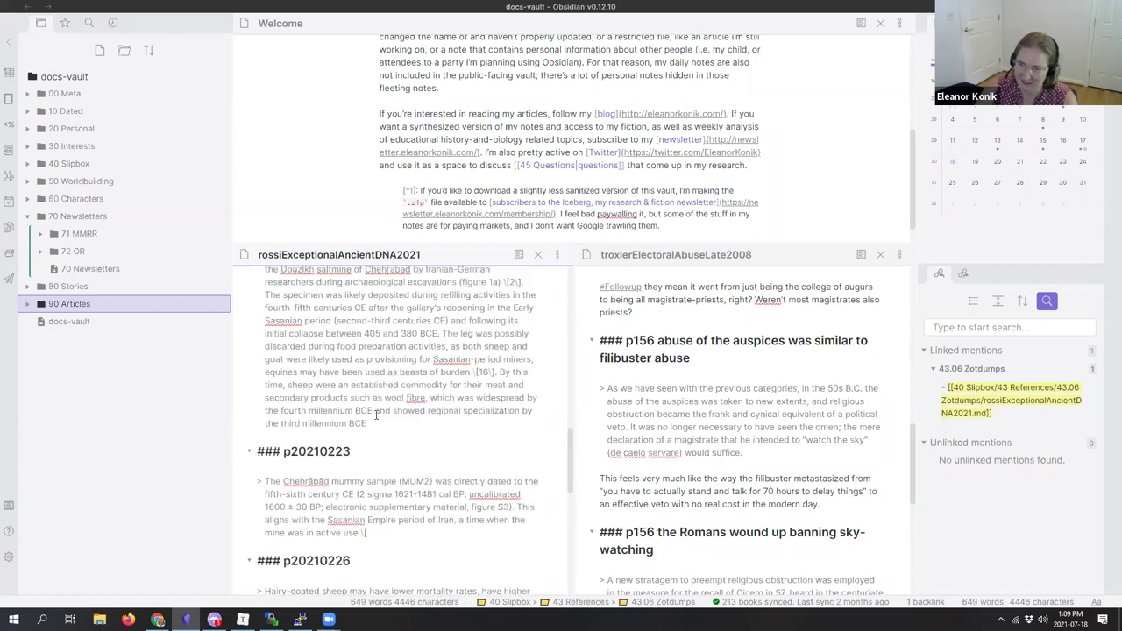
{"action": "scroll", "coordinate": [376, 415], "scroll_direction": "up", "scroll_amount": 4}
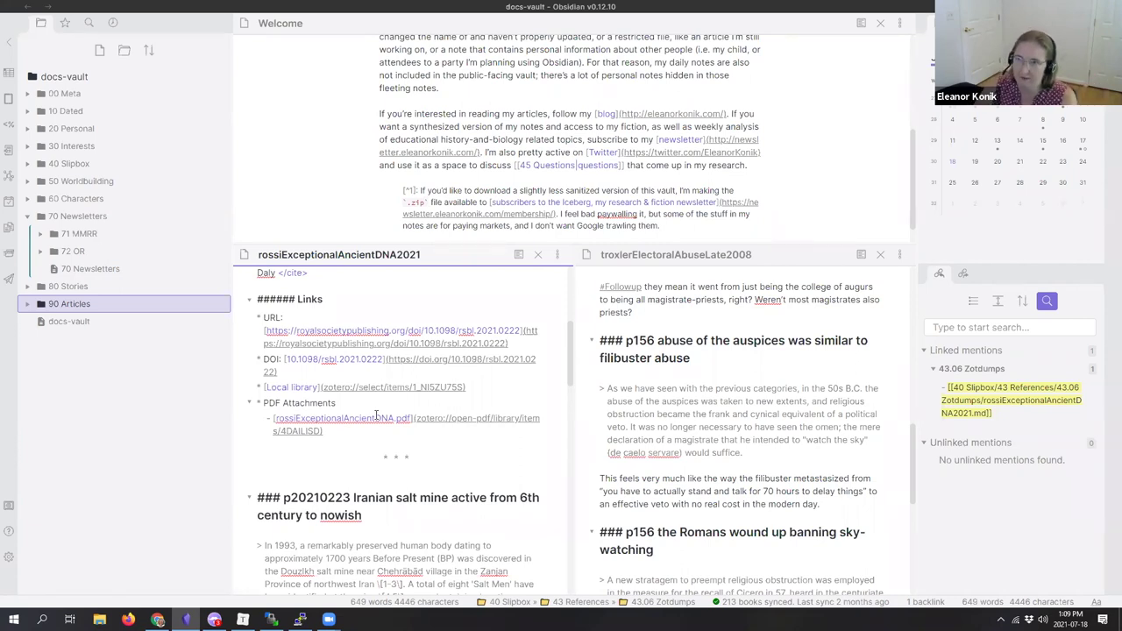
Step: Expand 40 Slipbox and 43 References, peek inside 43.06 Zotdumps, then collapse it again
{"action": "left_click", "coordinate": [33, 164]}
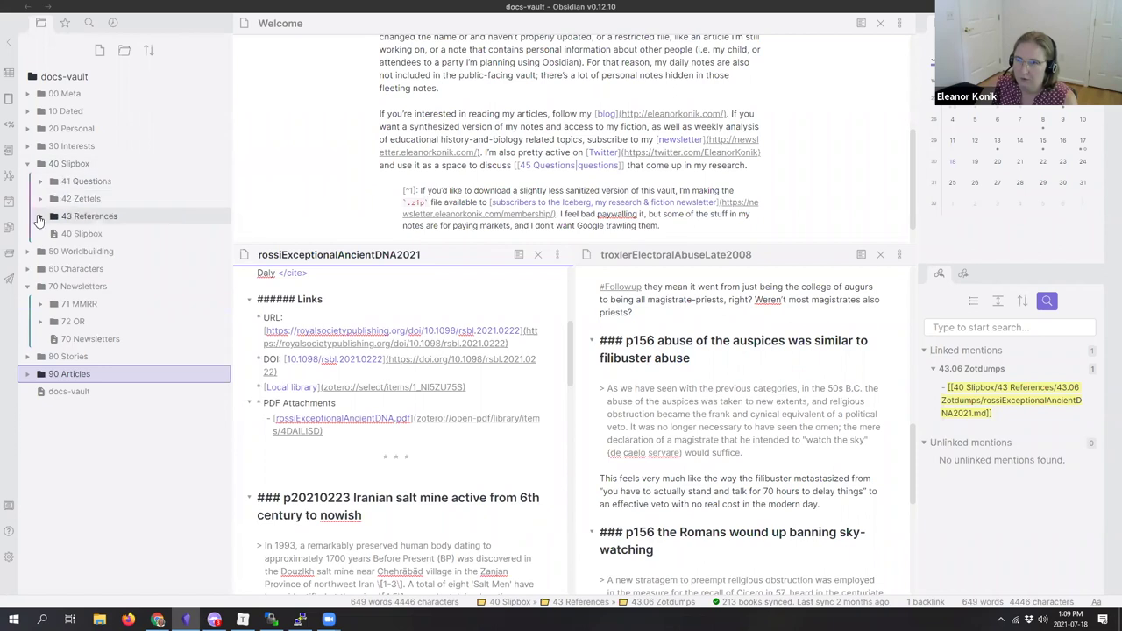
{"action": "left_click", "coordinate": [39, 217]}
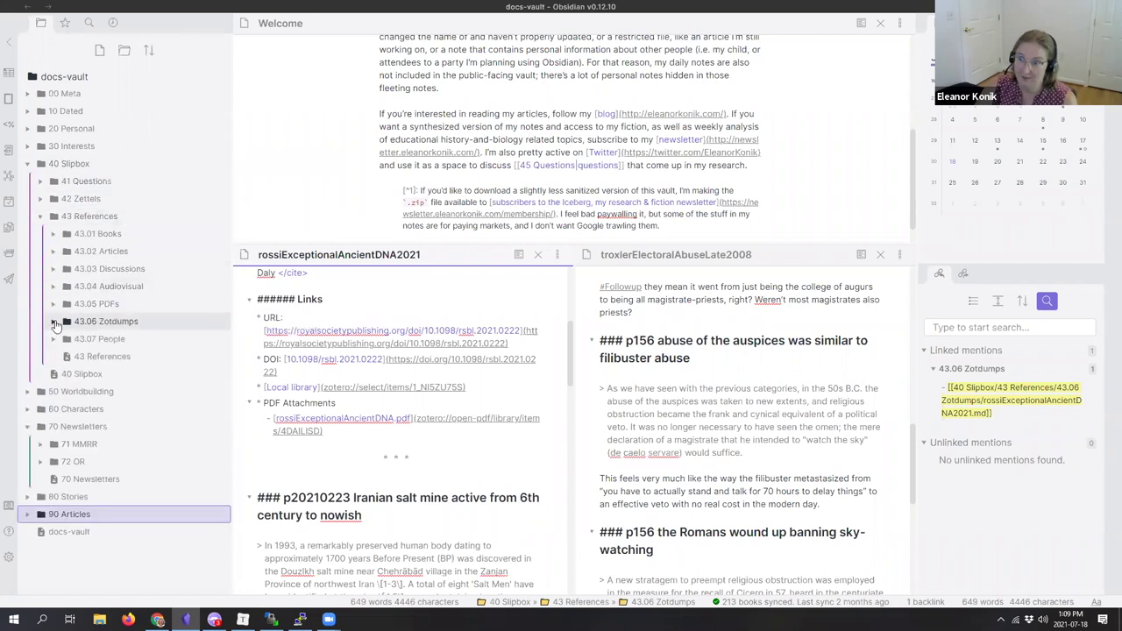
{"action": "left_click", "coordinate": [55, 321]}
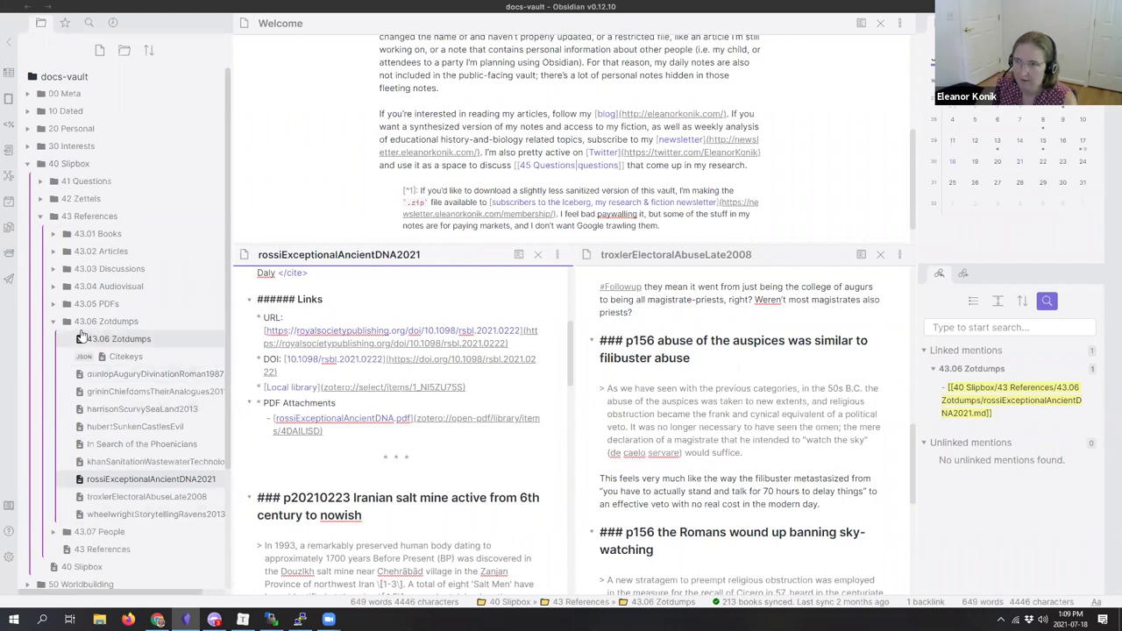
{"action": "left_click", "coordinate": [67, 319]}
{"action": "scroll", "coordinate": [396, 473], "scroll_direction": "down", "scroll_amount": 2}
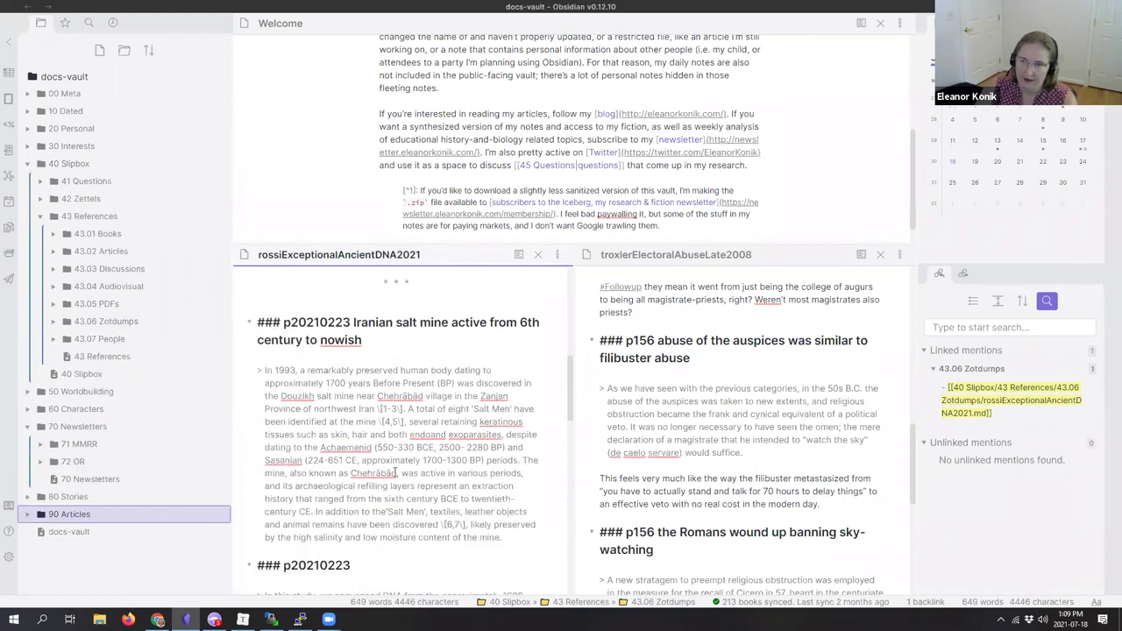
{"action": "scroll", "coordinate": [391, 468], "scroll_direction": "down", "scroll_amount": 4}
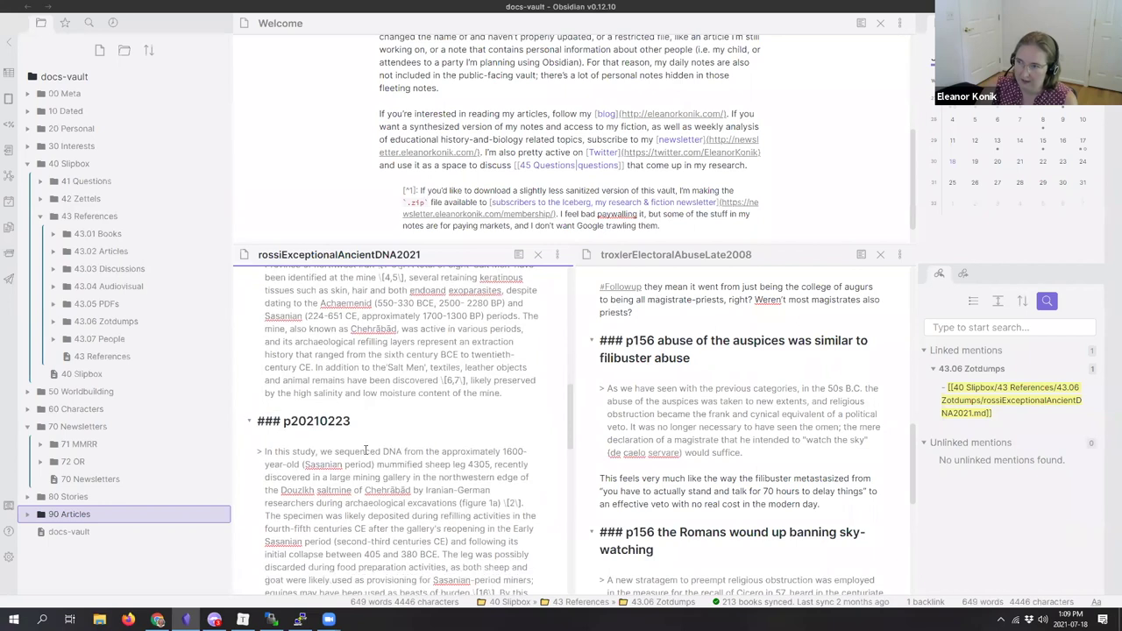
{"action": "scroll", "coordinate": [367, 450], "scroll_direction": "down", "scroll_amount": 3}
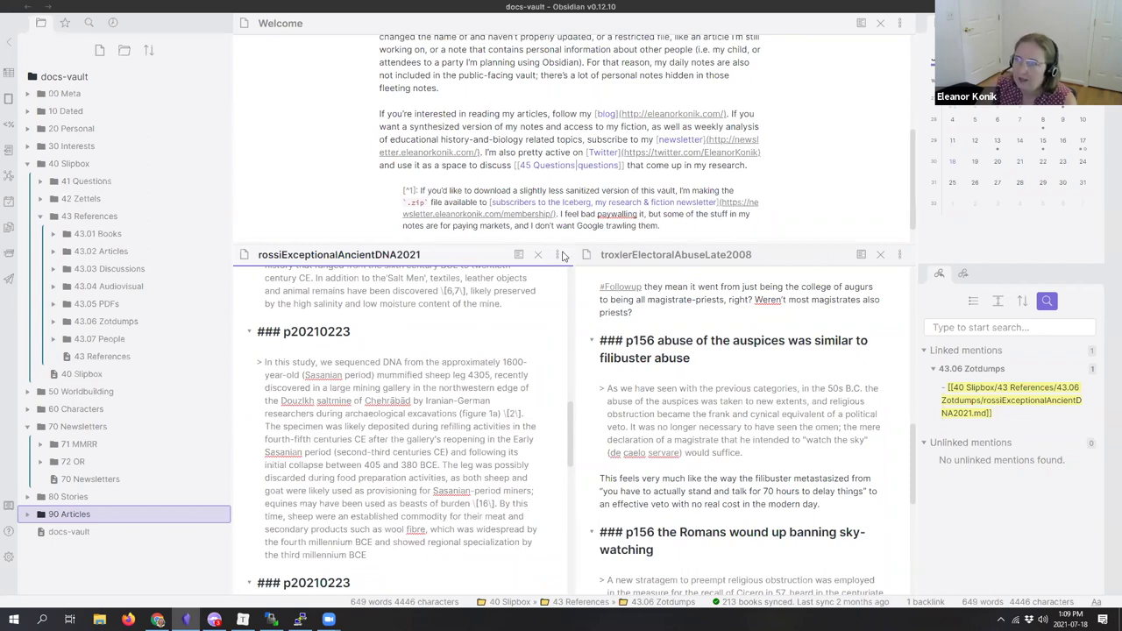
{"action": "left_click", "coordinate": [731, 356]}
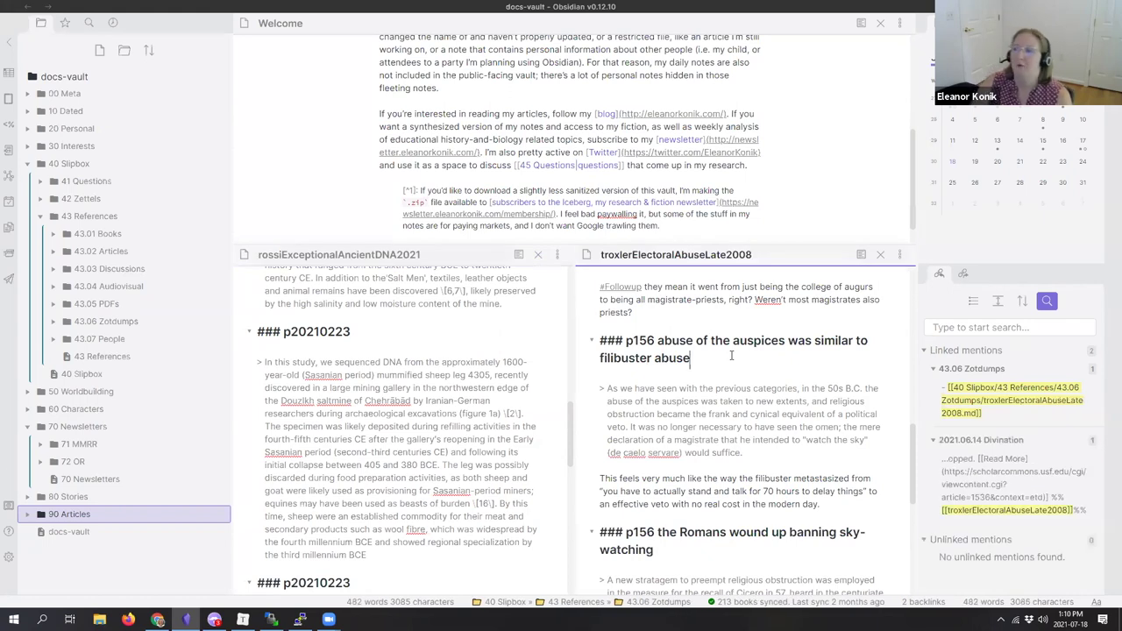
{"action": "double_click", "coordinate": [640, 340]}
{"action": "left_click_drag", "start_coordinate": [691, 357], "coordinate": [660, 340]}
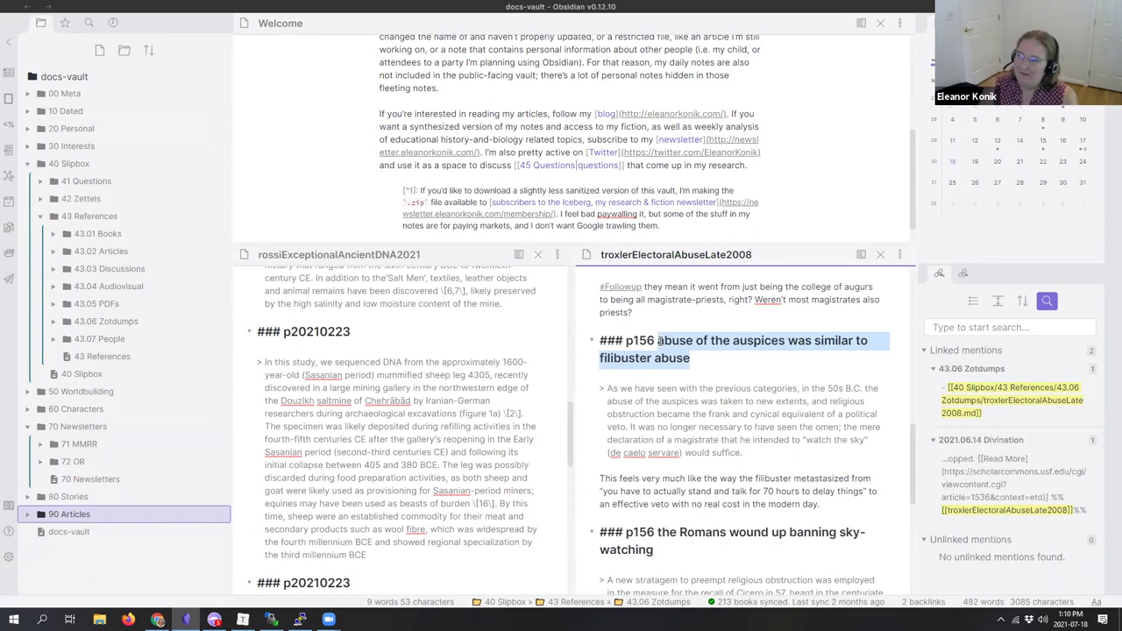
{"action": "left_click_drag", "start_coordinate": [691, 360], "coordinate": [659, 340]}
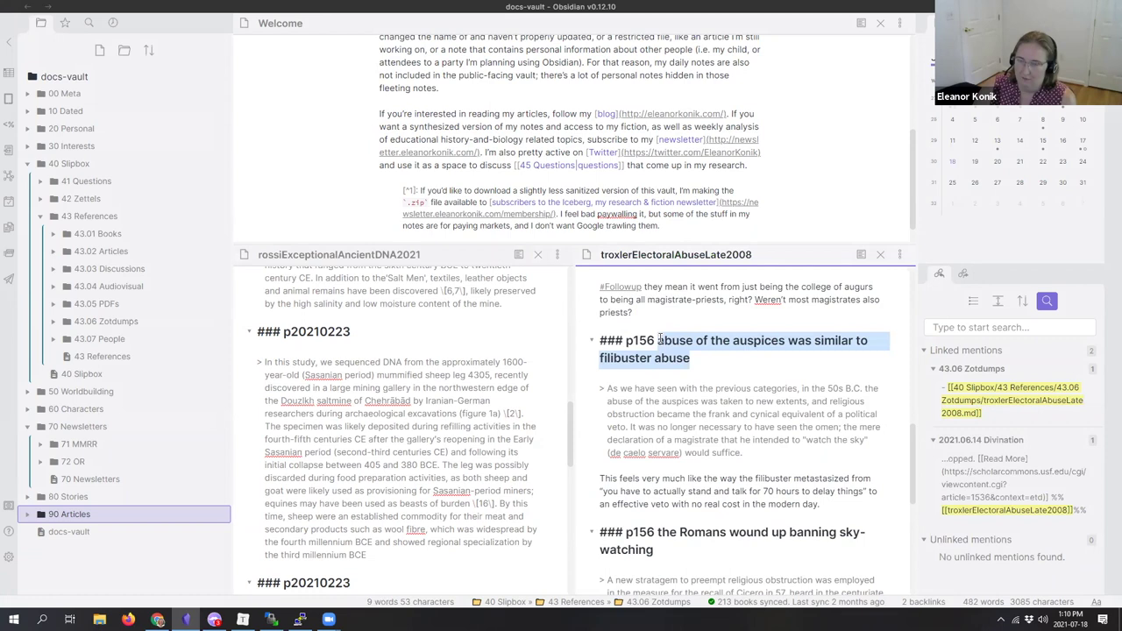
{"action": "left_click", "coordinate": [659, 341]}
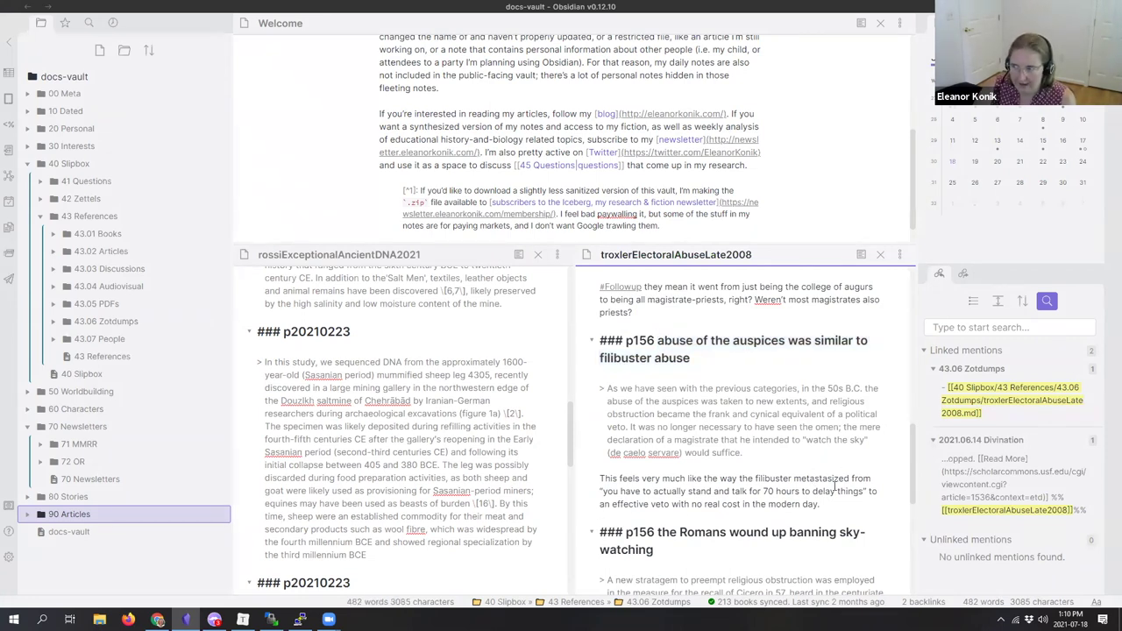
{"action": "left_click_drag", "start_coordinate": [837, 505], "coordinate": [754, 478]}
{"action": "left_click", "coordinate": [755, 478]}
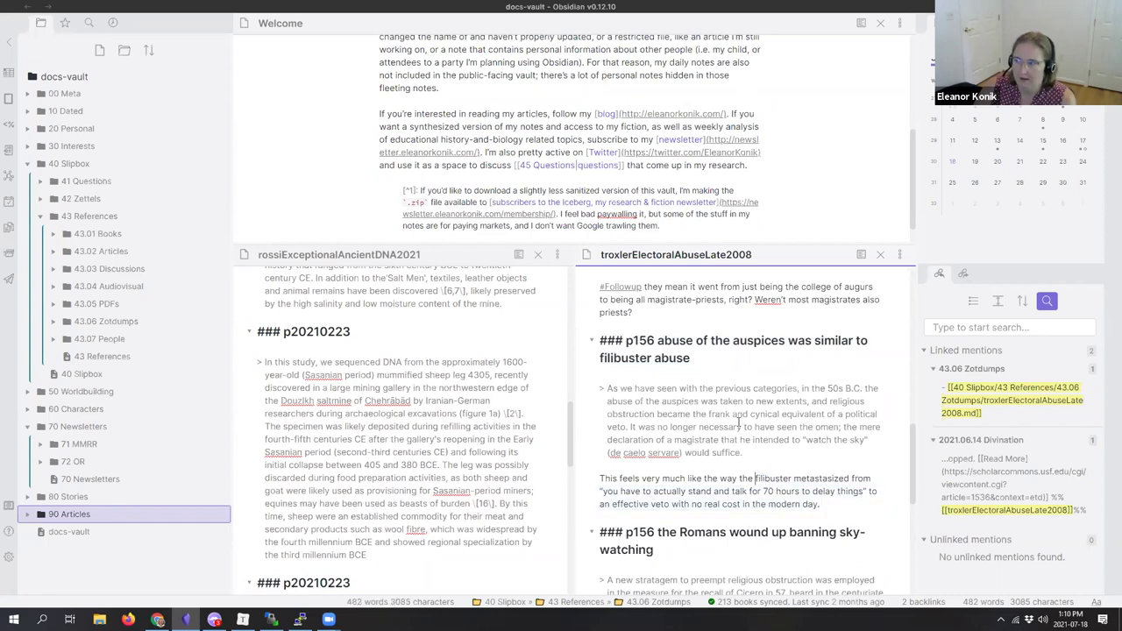
{"action": "left_click_drag", "start_coordinate": [827, 387], "coordinate": [857, 388]}
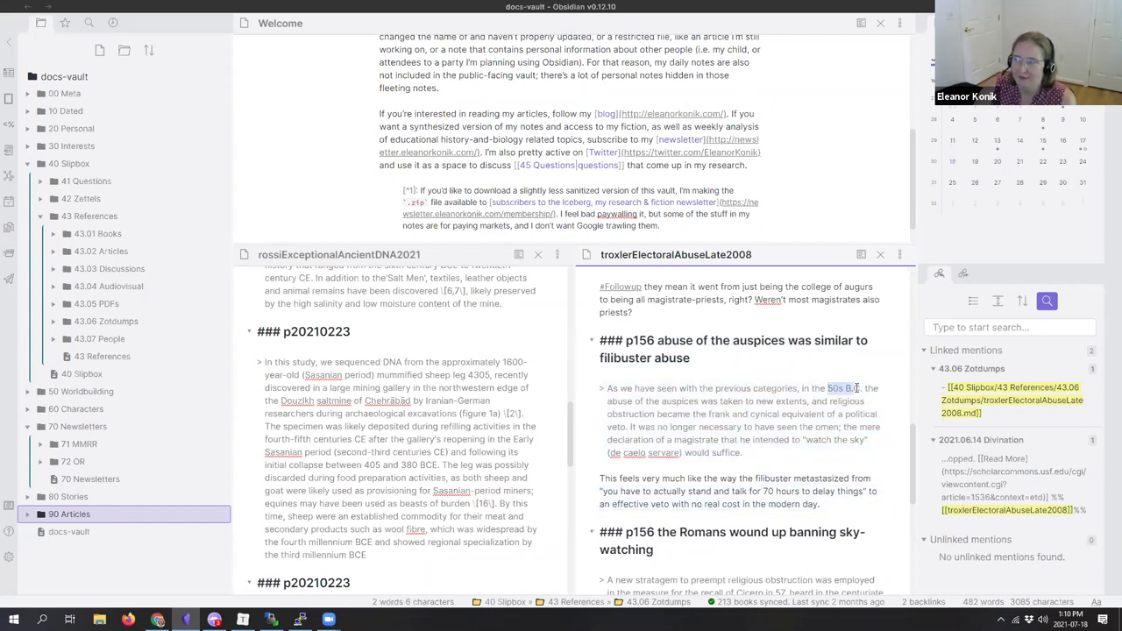
{"action": "left_click", "coordinate": [821, 479]}
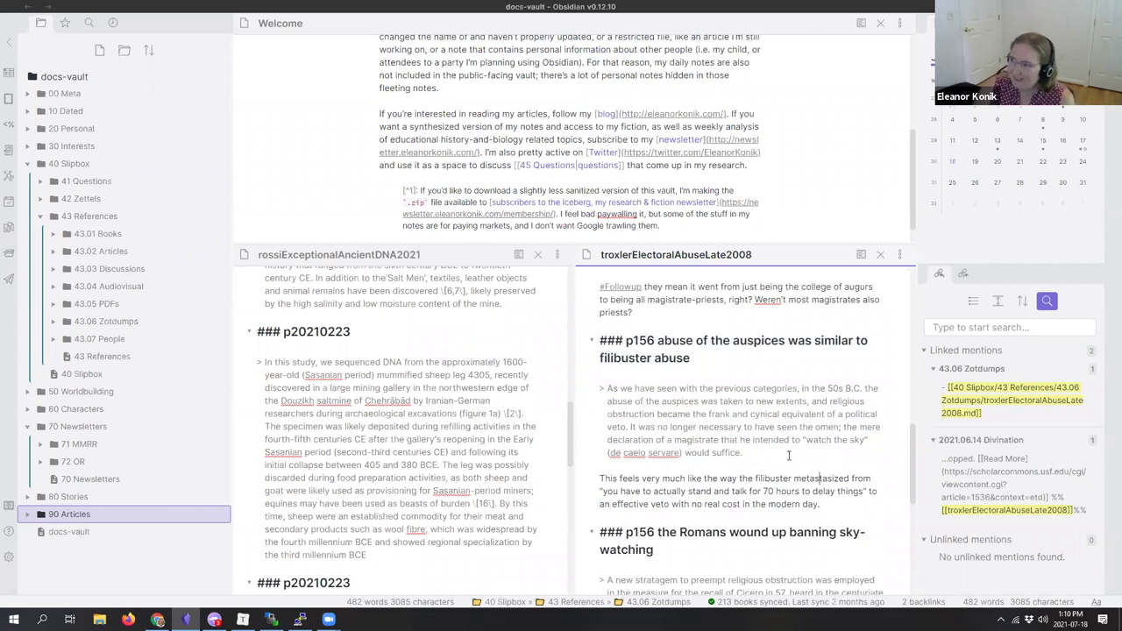
{"action": "scroll", "coordinate": [789, 455], "scroll_direction": "down", "scroll_amount": 4}
{"action": "scroll", "coordinate": [788, 455], "scroll_direction": "up", "scroll_amount": 7}
{"action": "scroll", "coordinate": [788, 455], "scroll_direction": "down", "scroll_amount": 5}
{"action": "scroll", "coordinate": [777, 431], "scroll_direction": "up", "scroll_amount": 2}
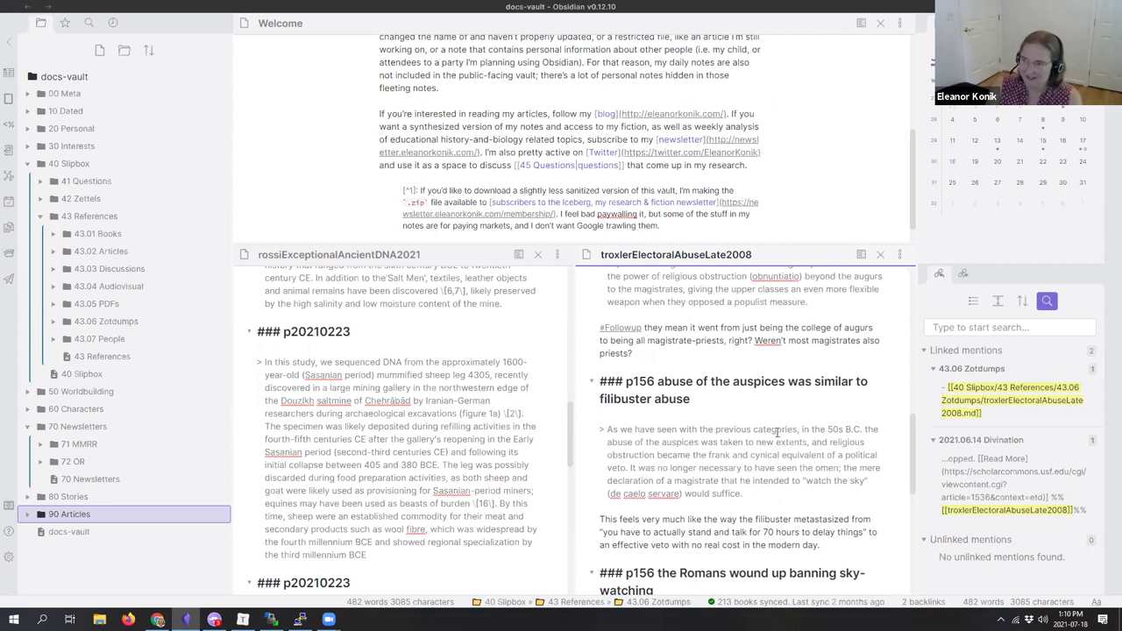
Step: Run the QuickAdd zettelizer on troxlerElectoralAbuseLate2008 to turn its headings into linked notes
{"action": "key", "text": "ctrl+p"}
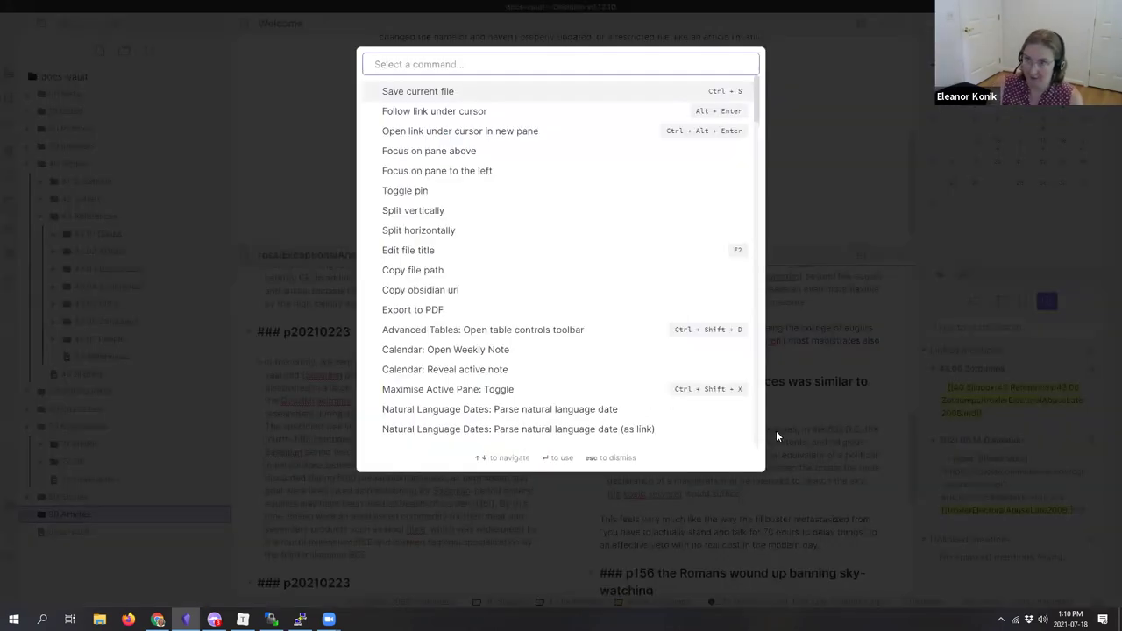
{"action": "type", "text": "quick"}
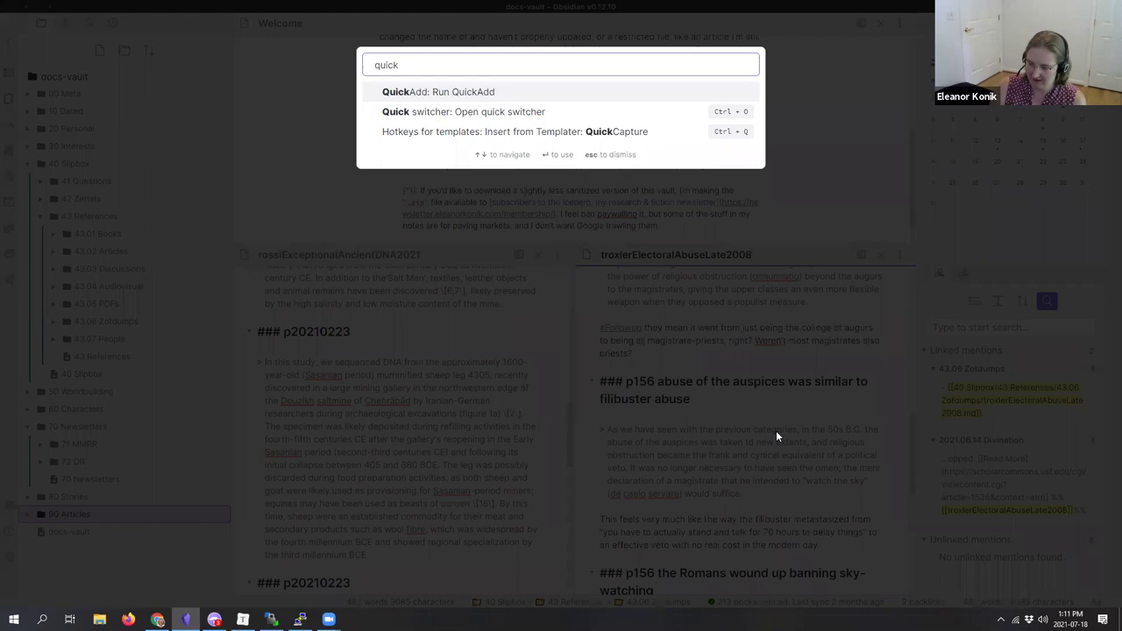
{"action": "key", "text": "Return"}
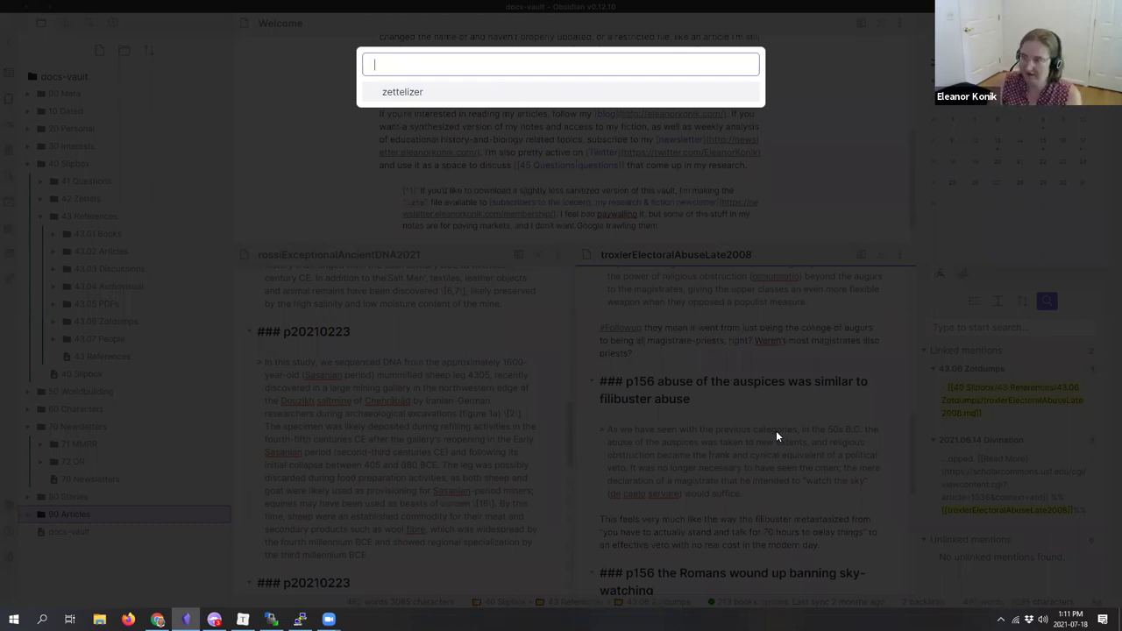
{"action": "key", "text": "Escape"}
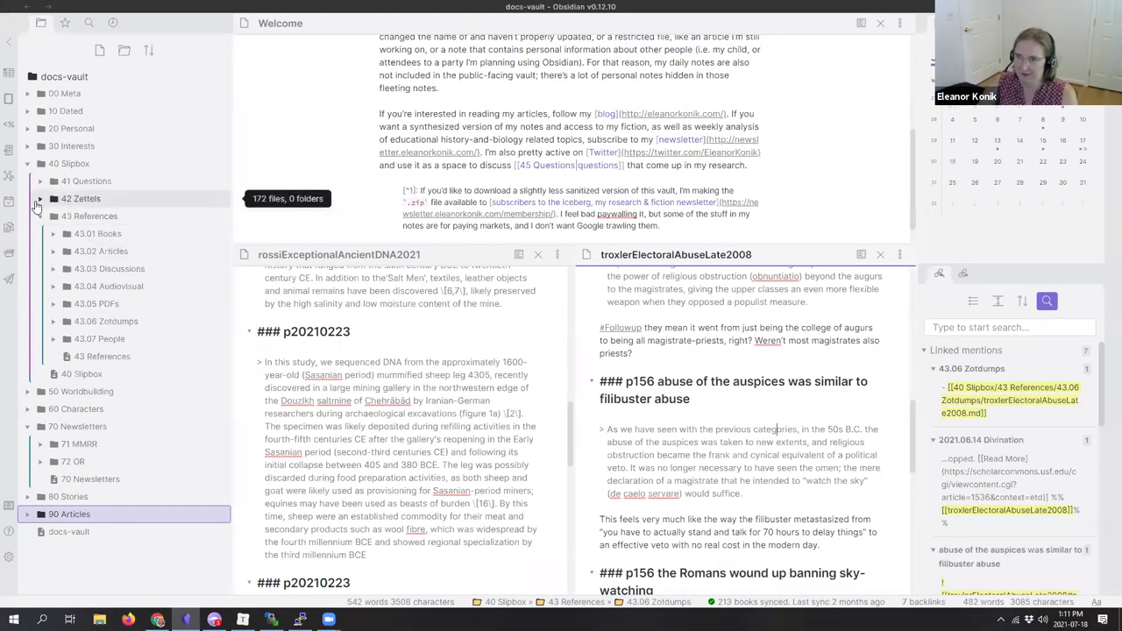
Step: Expand 42 Zettels and open 'the Romans wound up banning sky-watching' in a third pane
{"action": "left_click", "coordinate": [40, 199]}
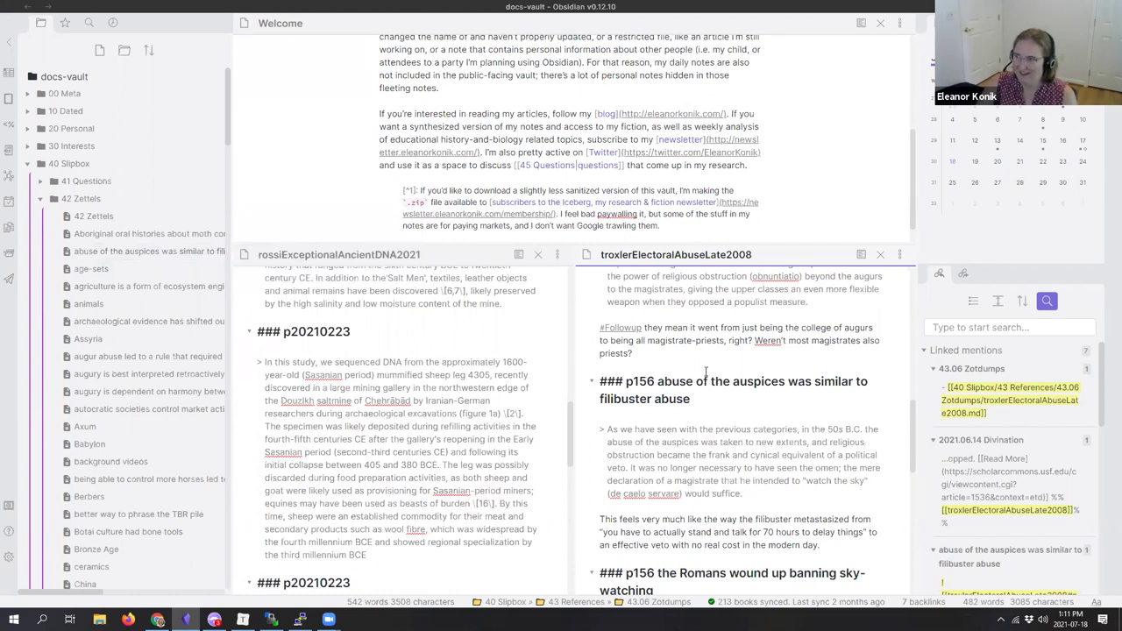
{"action": "scroll", "coordinate": [123, 481], "scroll_direction": "down", "scroll_amount": 12}
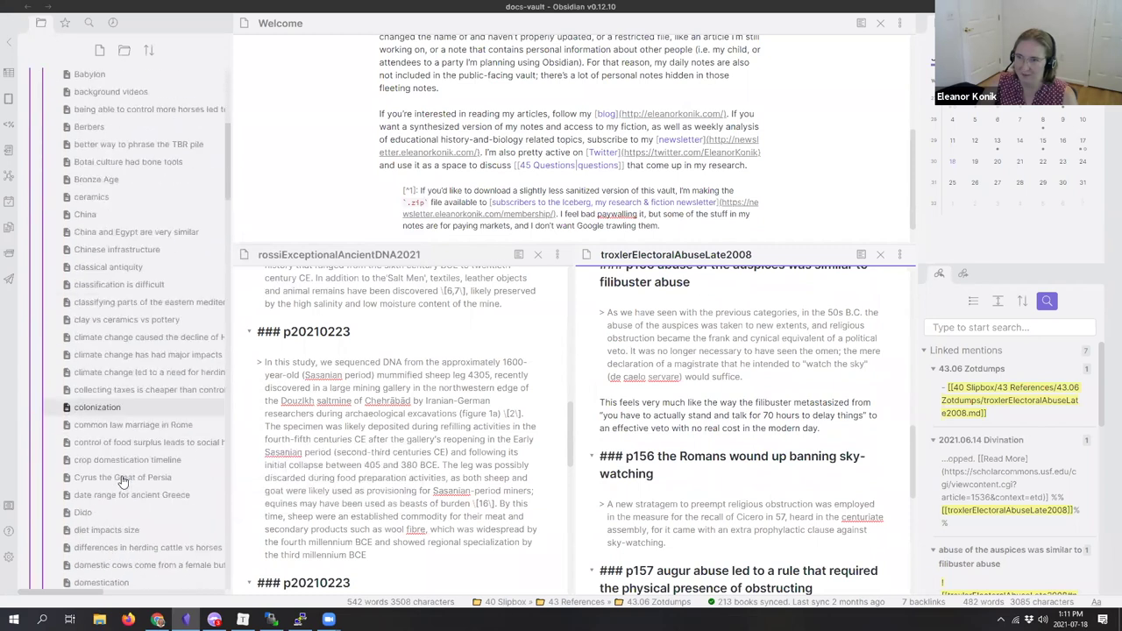
{"action": "scroll", "coordinate": [123, 481], "scroll_direction": "down", "scroll_amount": 15}
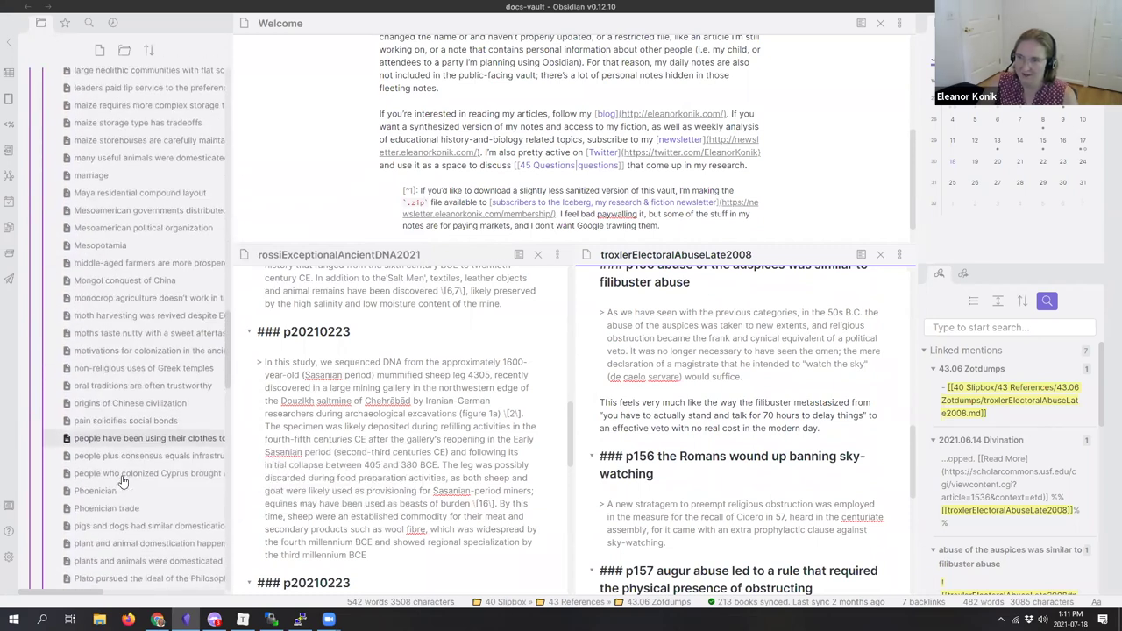
{"action": "scroll", "coordinate": [122, 481], "scroll_direction": "down", "scroll_amount": 5}
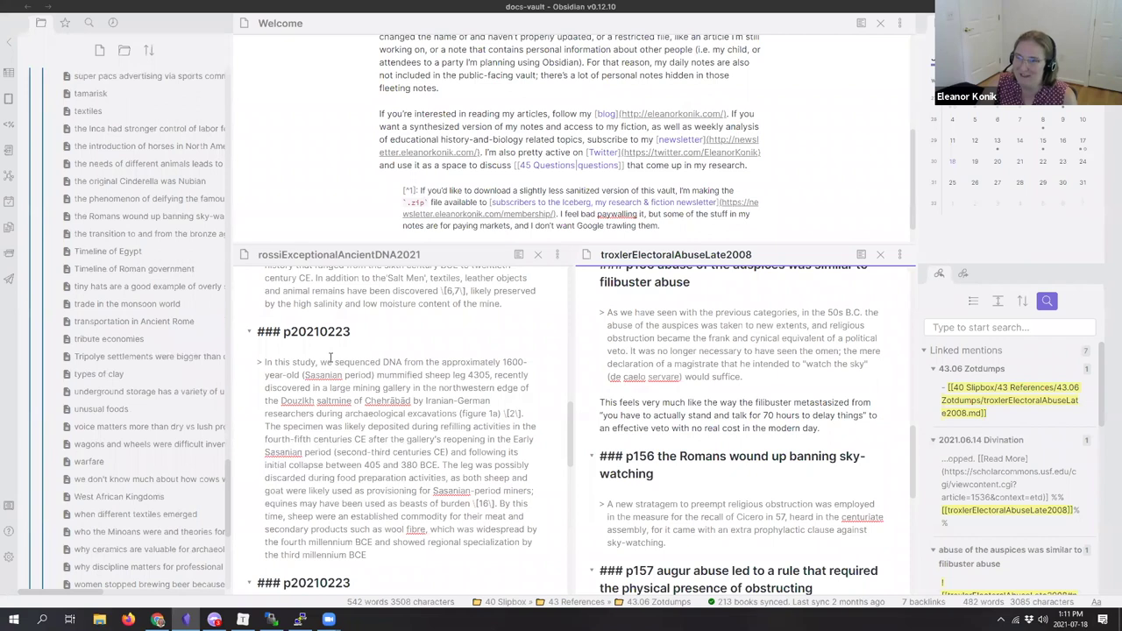
{"action": "left_click", "coordinate": [147, 219], "text": "ctrl"}
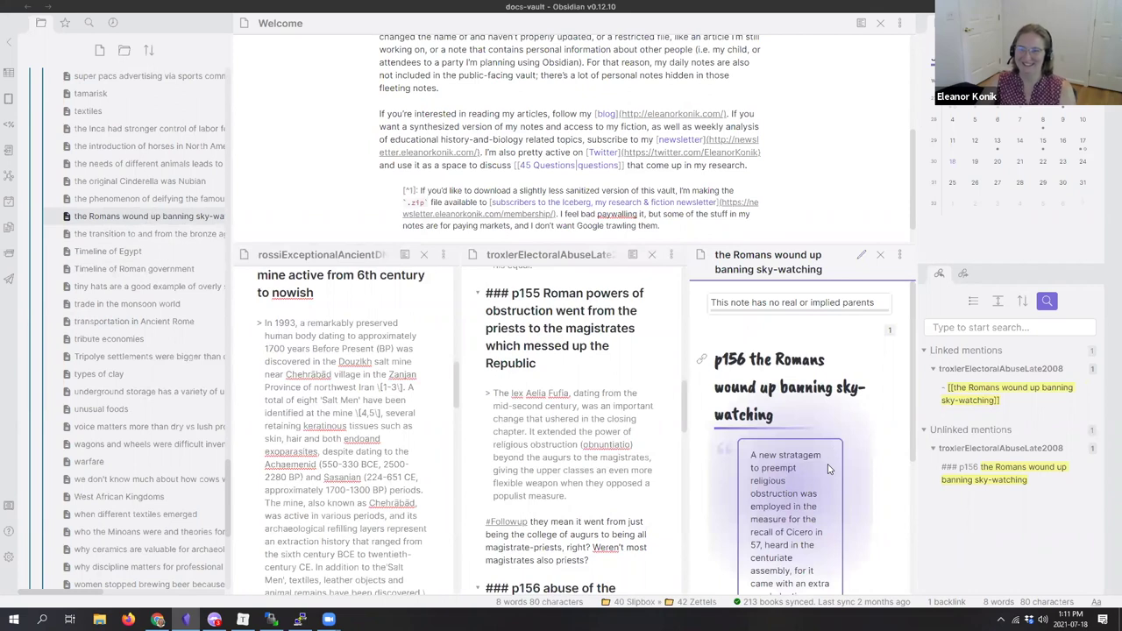
{"action": "scroll", "coordinate": [830, 469], "scroll_direction": "down", "scroll_amount": 1}
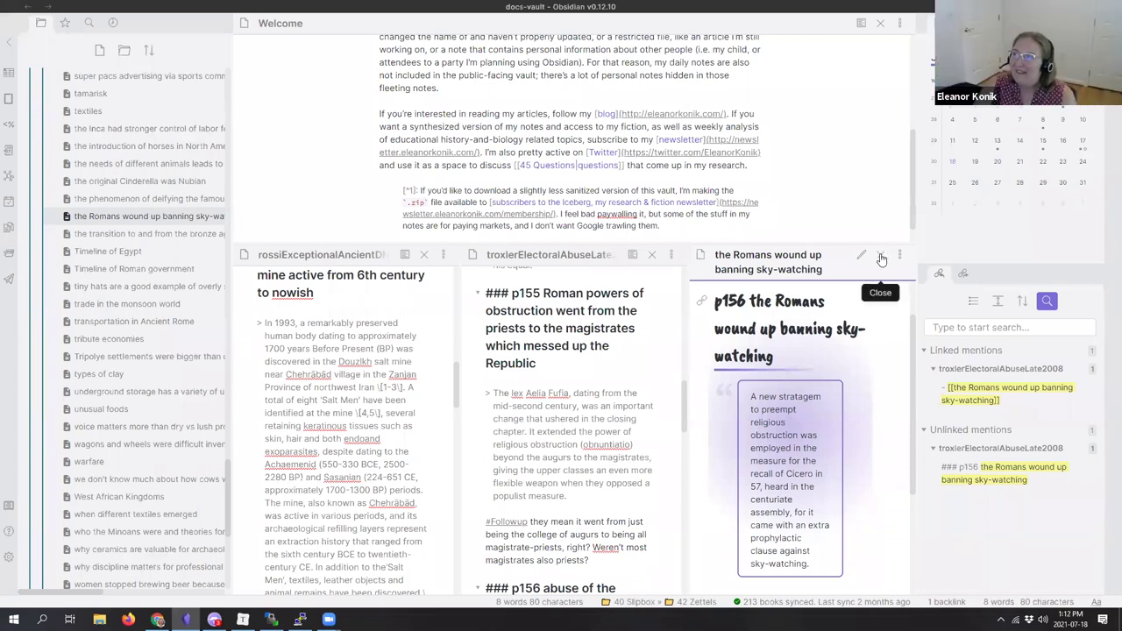
{"action": "scroll", "coordinate": [767, 393], "scroll_direction": "down", "scroll_amount": 1}
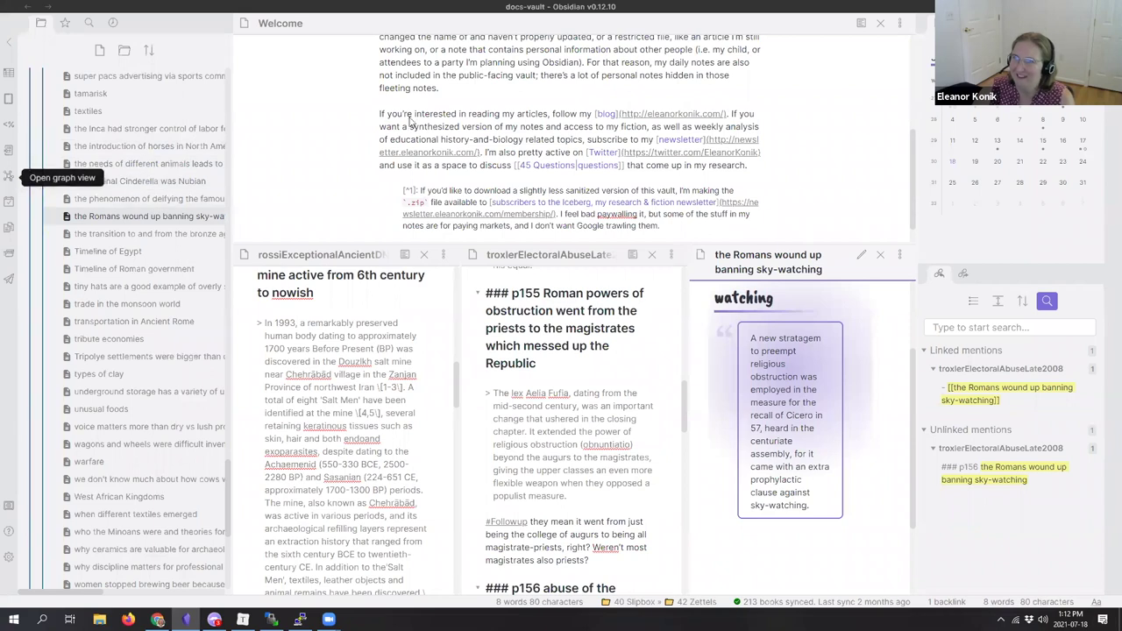
Step: Open the vault Graph view in the top pane and drag its divider down to enlarge it
{"action": "left_click", "coordinate": [8, 178]}
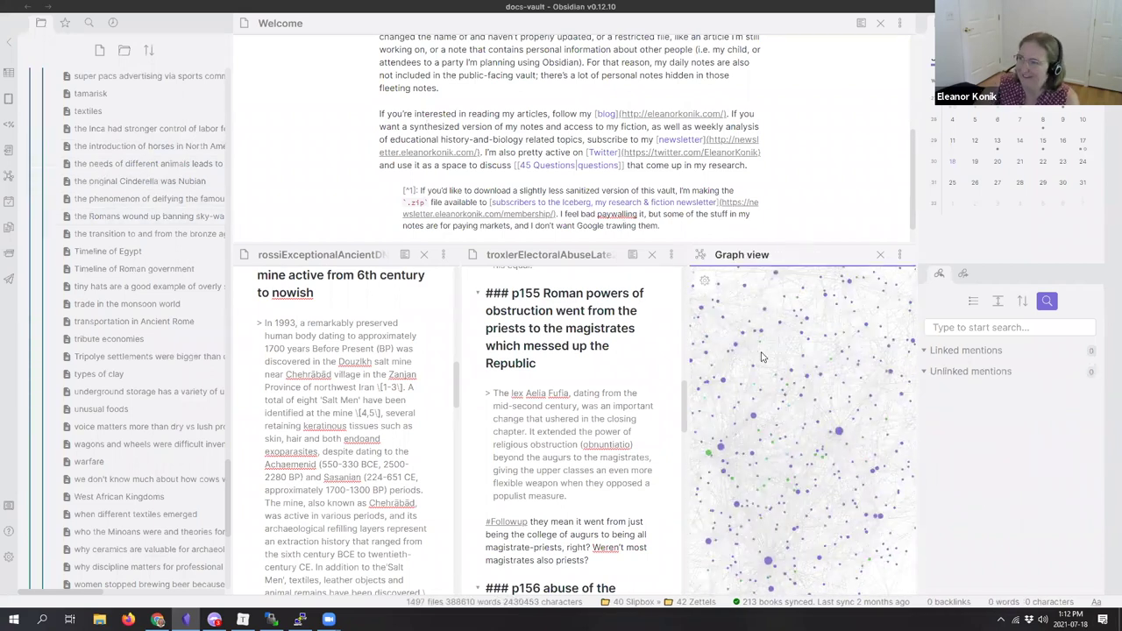
{"action": "left_click", "coordinate": [141, 216]}
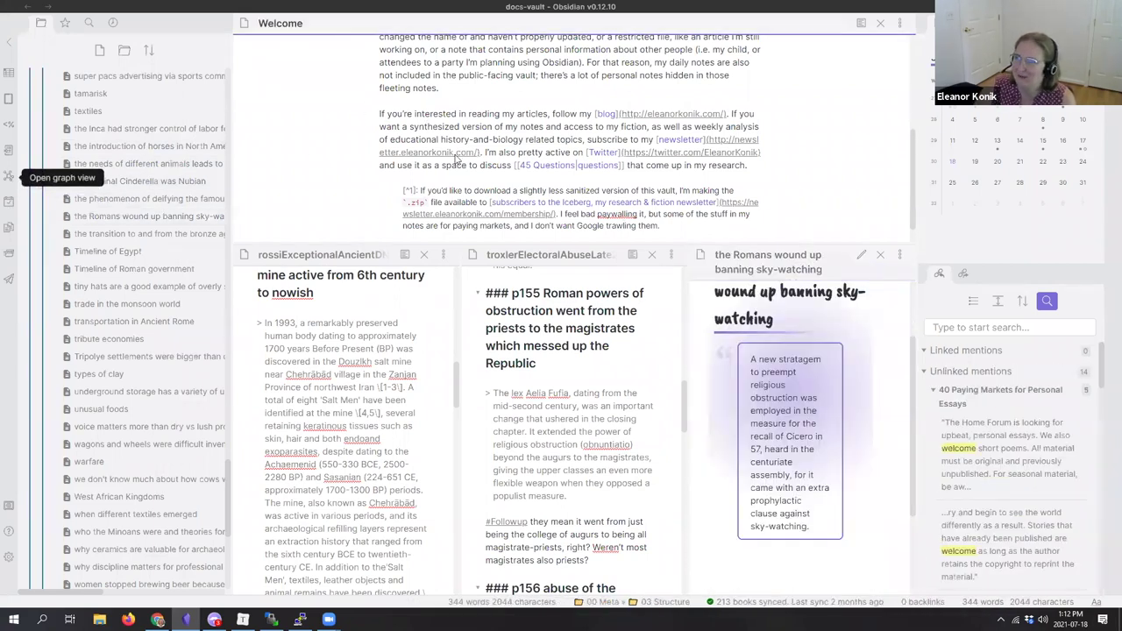
{"action": "left_click", "coordinate": [8, 178]}
{"action": "left_click_drag", "start_coordinate": [545, 238], "coordinate": [561, 460]}
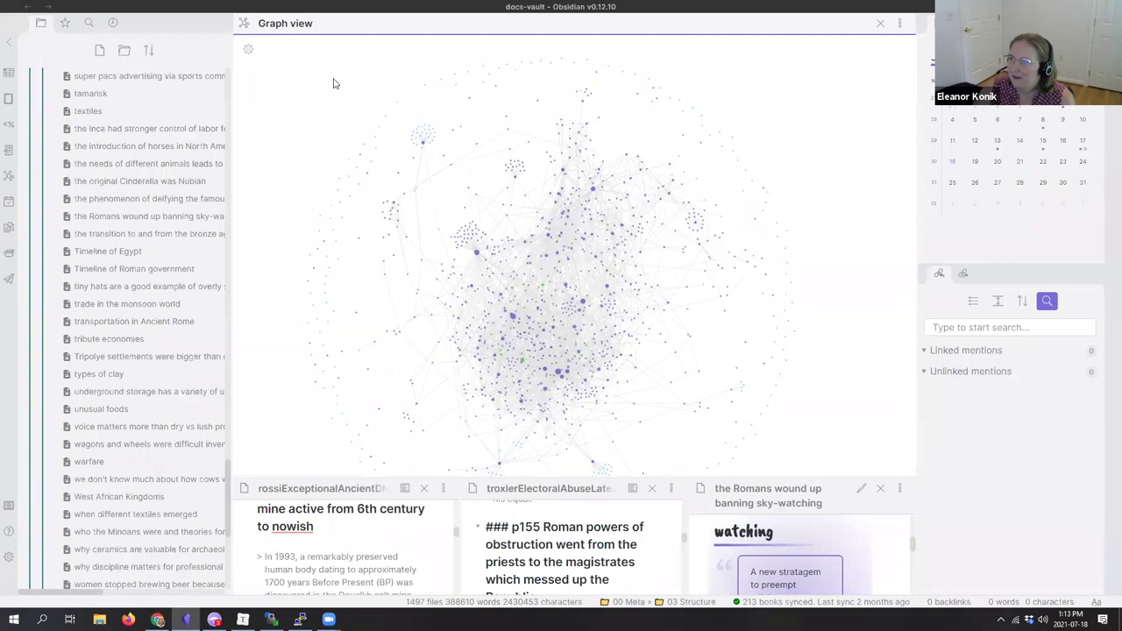
Step: In the graph's Groups settings, delete the second group and add a new 'path:43' group
{"action": "left_click", "coordinate": [254, 52]}
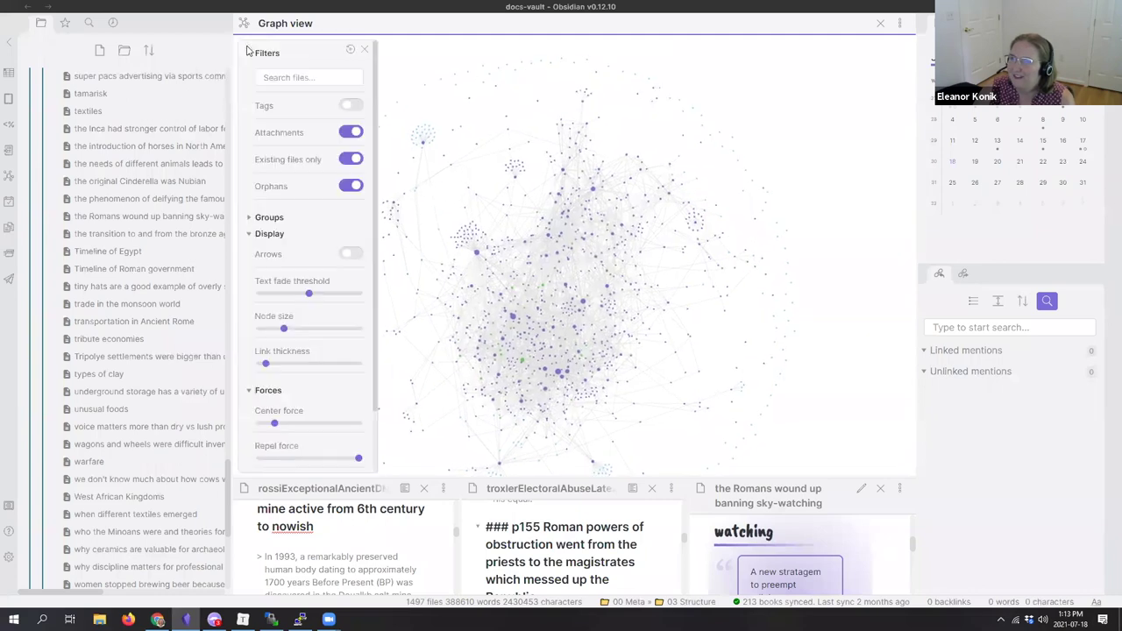
{"action": "left_click", "coordinate": [249, 218]}
{"action": "scroll", "coordinate": [155, 280], "scroll_direction": "up", "scroll_amount": 3}
{"action": "left_click", "coordinate": [311, 243]}
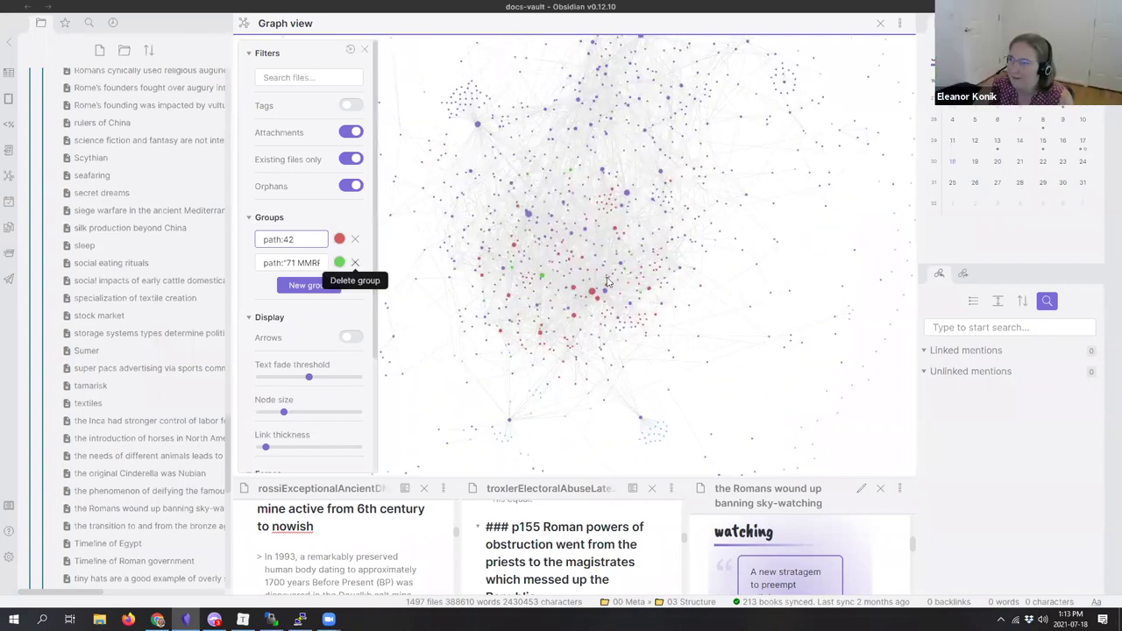
{"action": "left_click", "coordinate": [354, 263]}
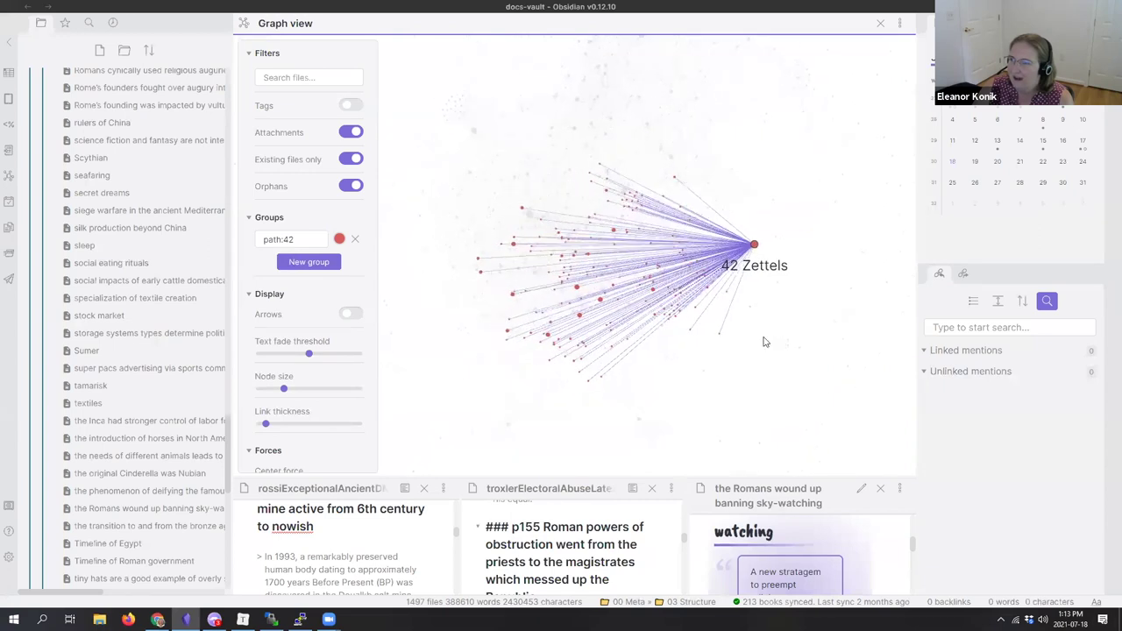
{"action": "left_click", "coordinate": [329, 263]}
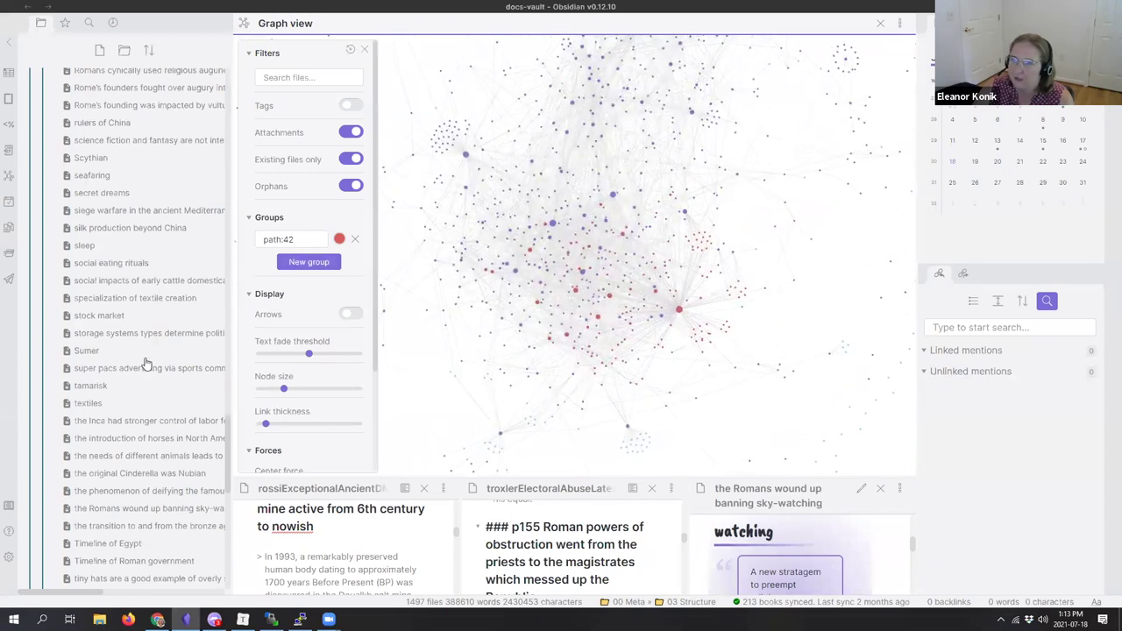
{"action": "scroll", "coordinate": [149, 368], "scroll_direction": "up", "scroll_amount": 5}
{"action": "scroll", "coordinate": [149, 368], "scroll_direction": "up", "scroll_amount": 10}
{"action": "left_click", "coordinate": [561, 515]}
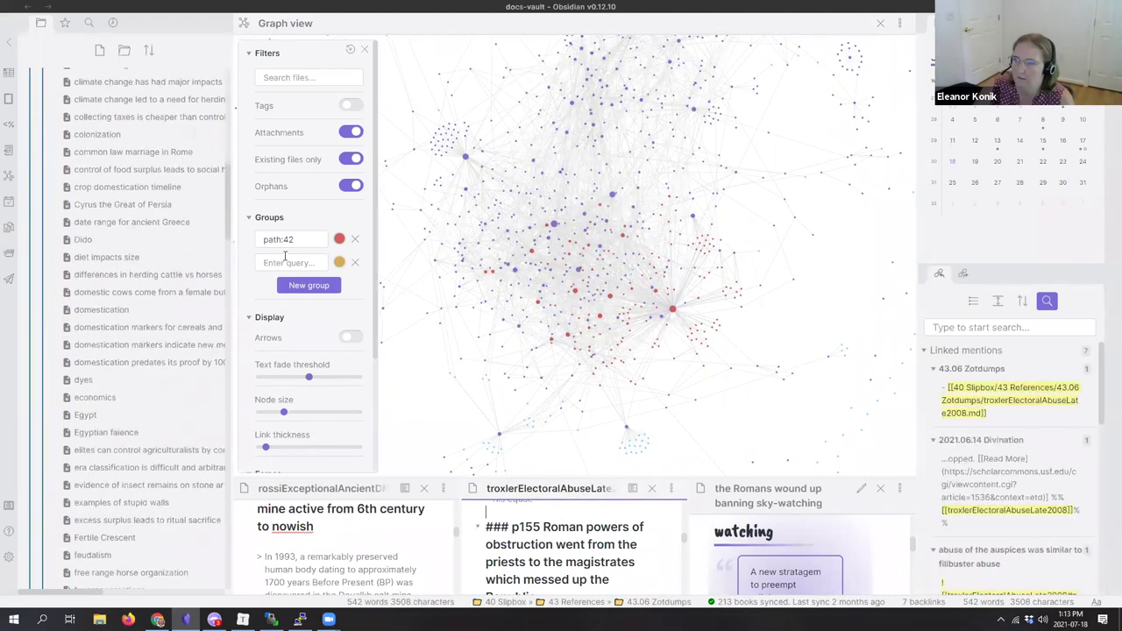
{"action": "left_click", "coordinate": [285, 262]}
{"action": "type", "text": "path:"}
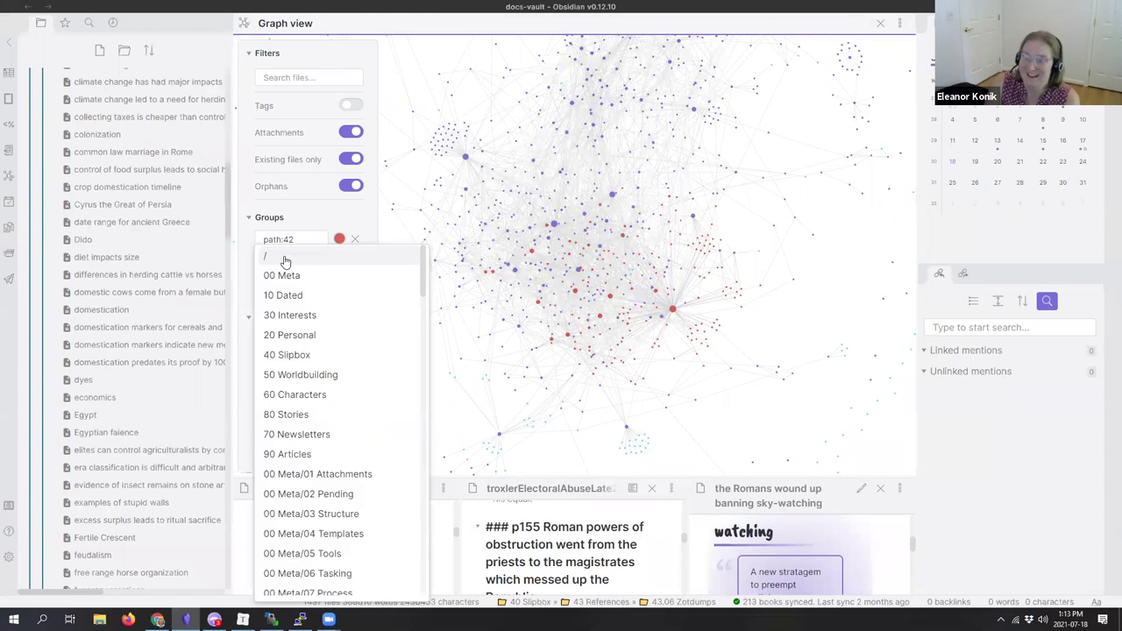
{"action": "type", "text": "43"}
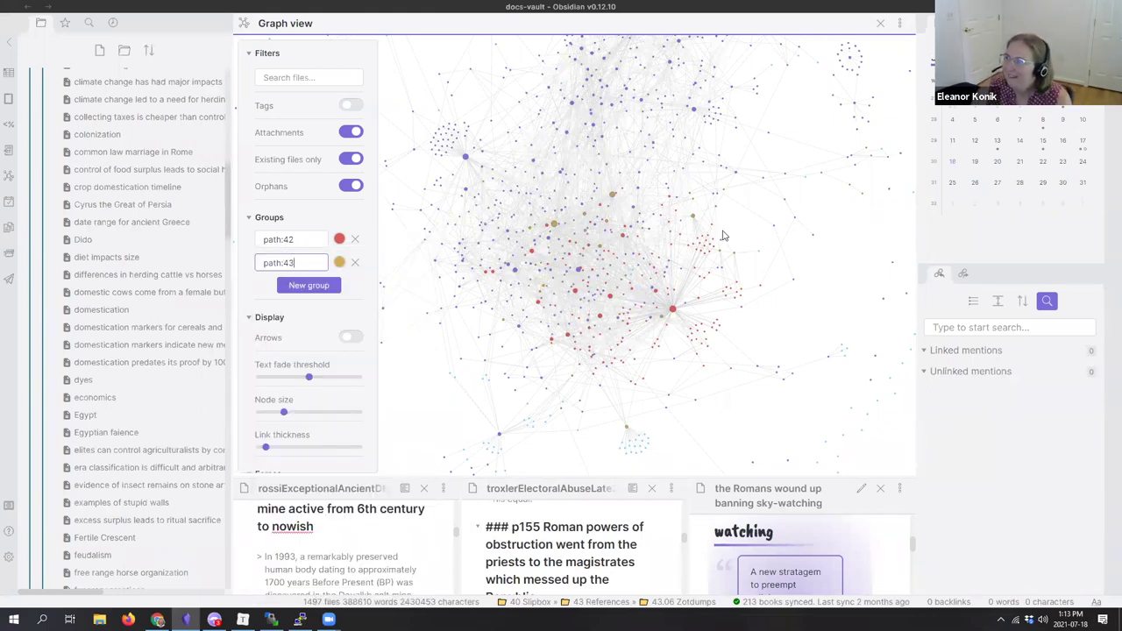
Step: Rearrange the Civilizations of Africa, Horse Wheel Language, Syracuse, Egypt and China nodes to inspect links
{"action": "left_click_drag", "start_coordinate": [611, 194], "coordinate": [653, 187]}
{"action": "left_click_drag", "start_coordinate": [566, 227], "coordinate": [480, 292]}
{"action": "left_click_drag", "start_coordinate": [599, 245], "coordinate": [741, 364]}
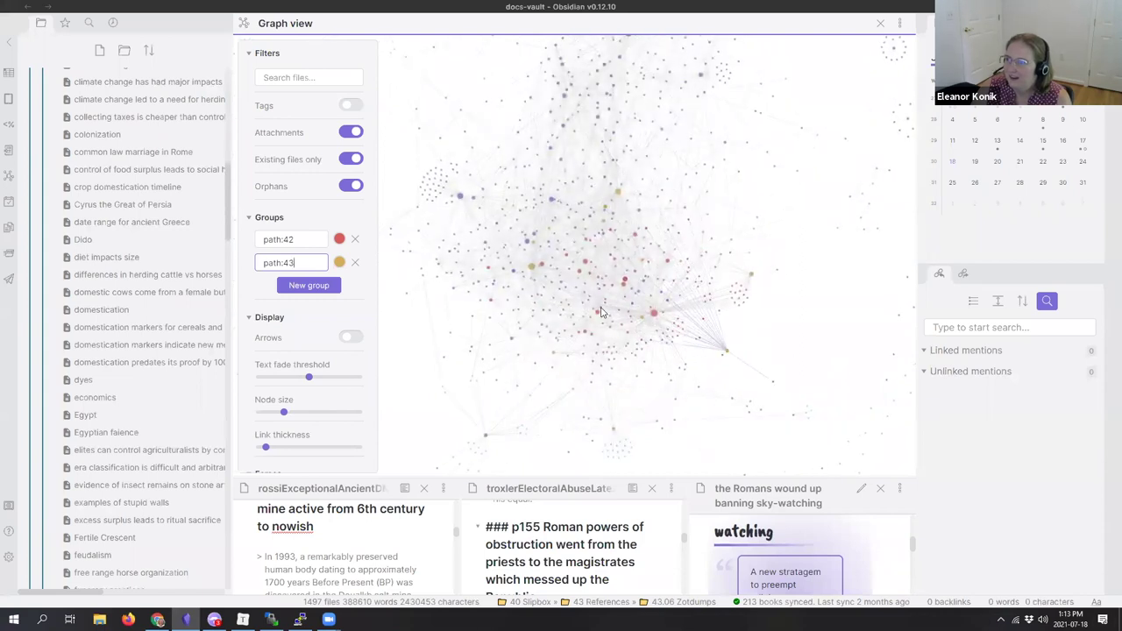
{"action": "left_click_drag", "start_coordinate": [601, 312], "coordinate": [833, 407]}
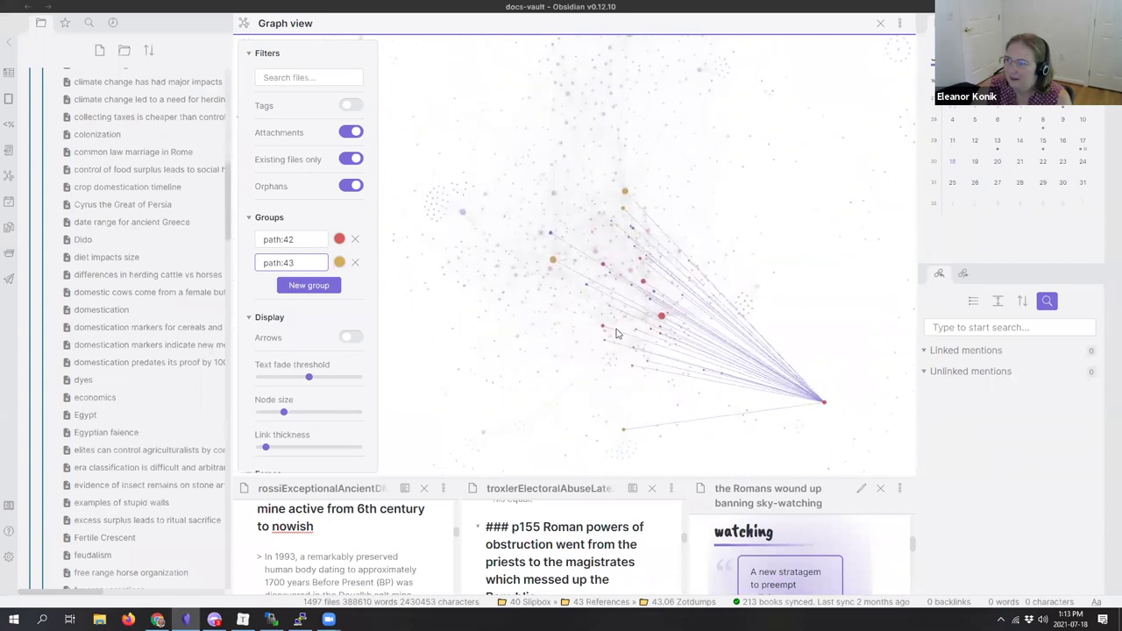
{"action": "left_click_drag", "start_coordinate": [459, 376], "coordinate": [443, 398]}
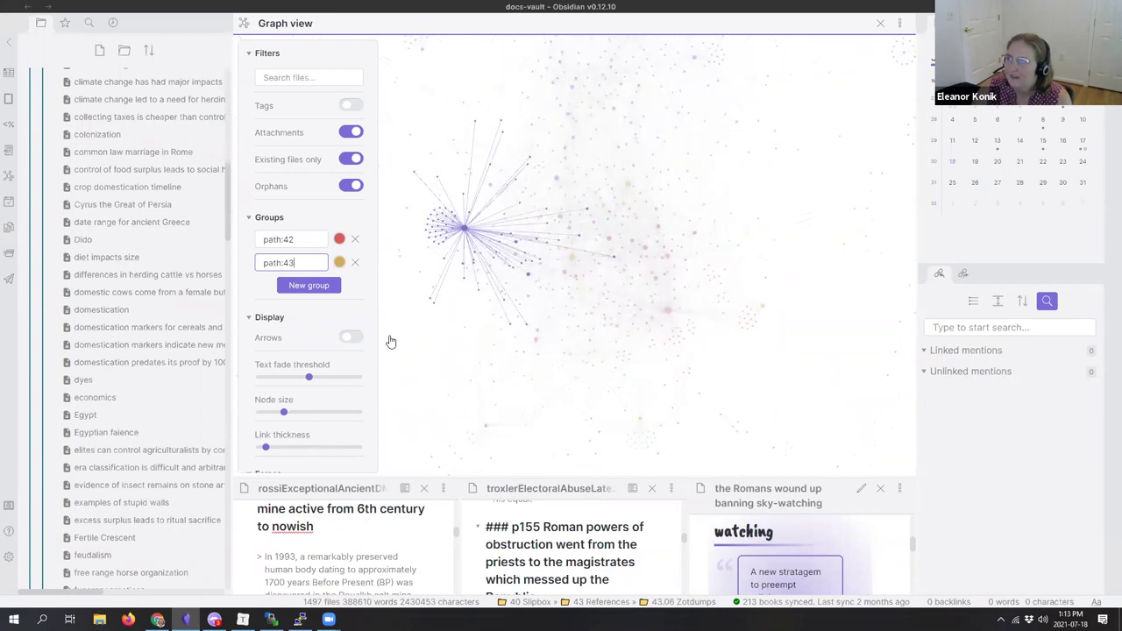
{"action": "left_click_drag", "start_coordinate": [899, 360], "coordinate": [482, 409]}
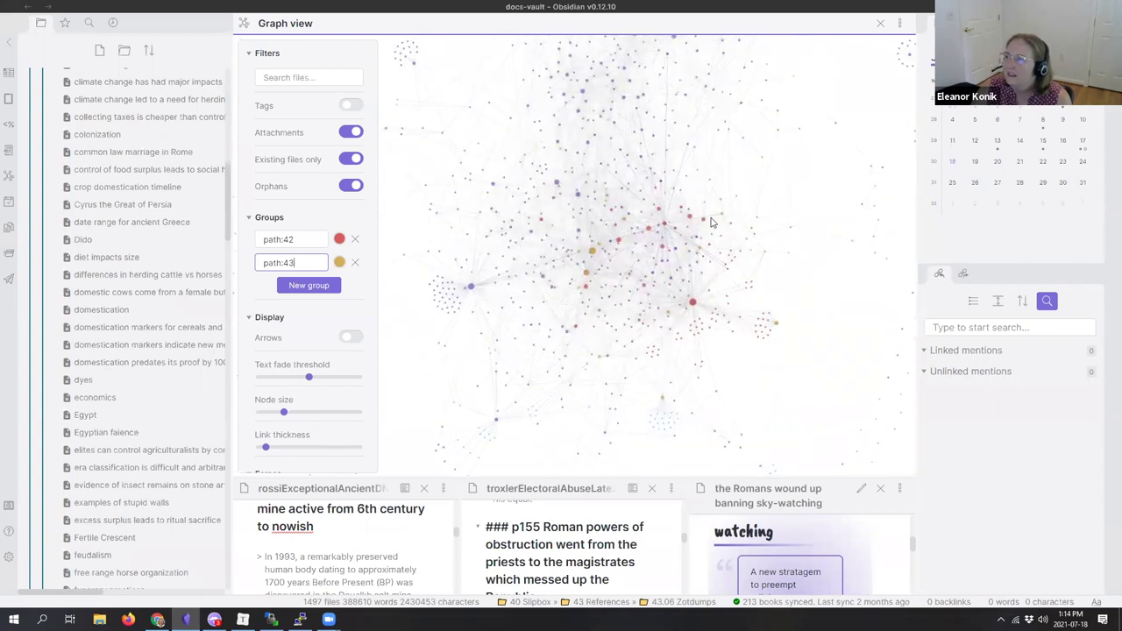
{"action": "scroll", "coordinate": [691, 230], "scroll_direction": "up", "scroll_amount": 6}
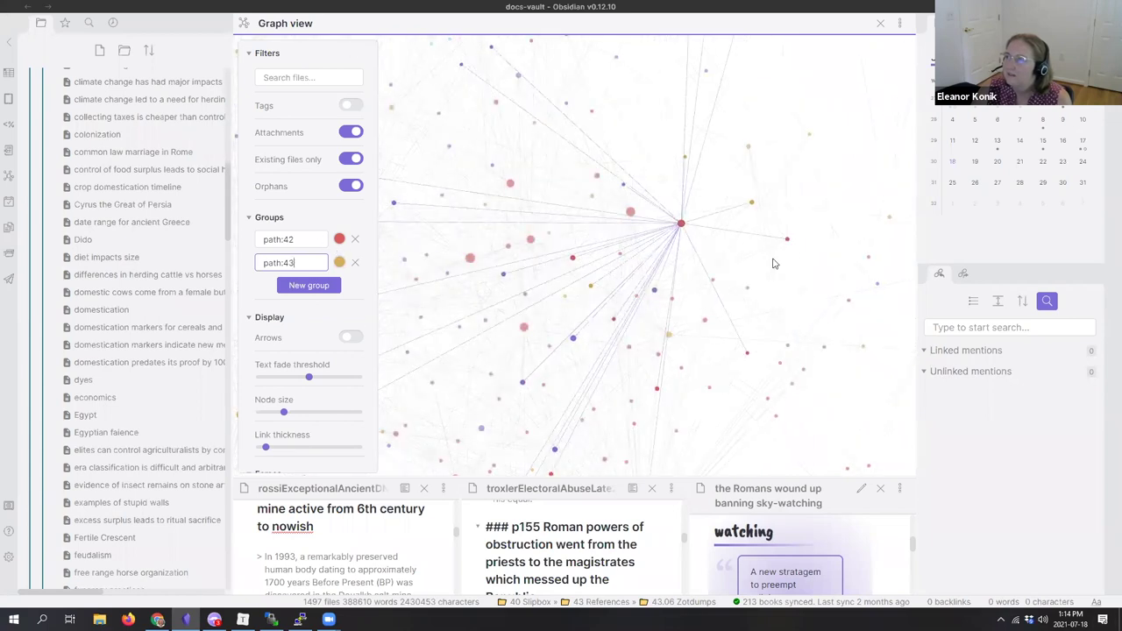
{"action": "scroll", "coordinate": [570, 180], "scroll_direction": "down", "scroll_amount": 5}
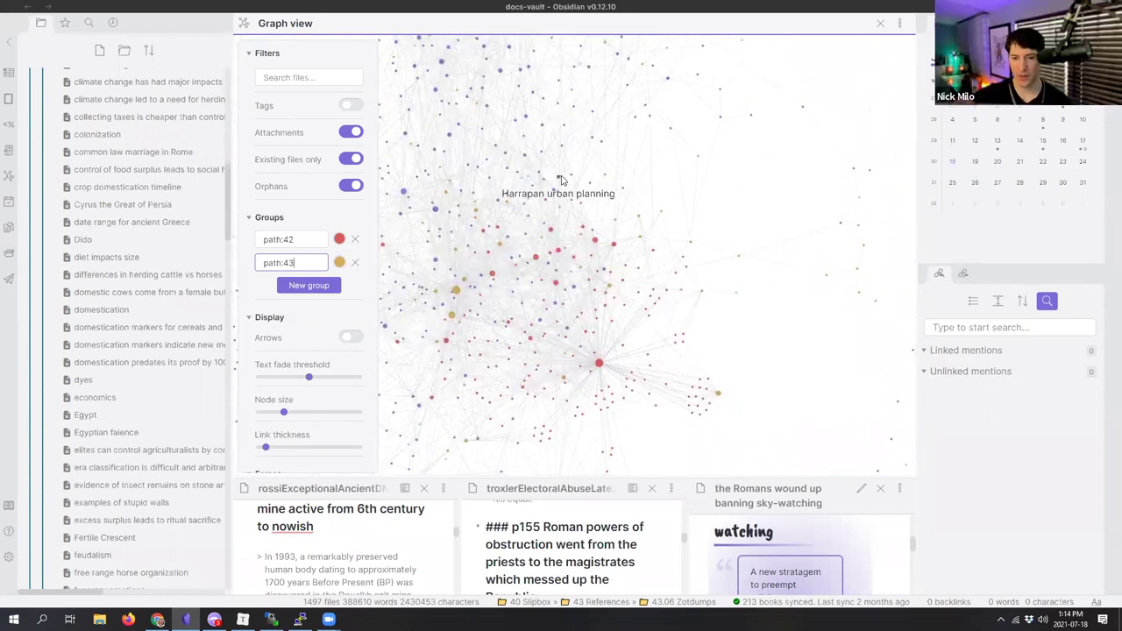
{"action": "scroll", "coordinate": [746, 278], "scroll_direction": "up", "scroll_amount": 5}
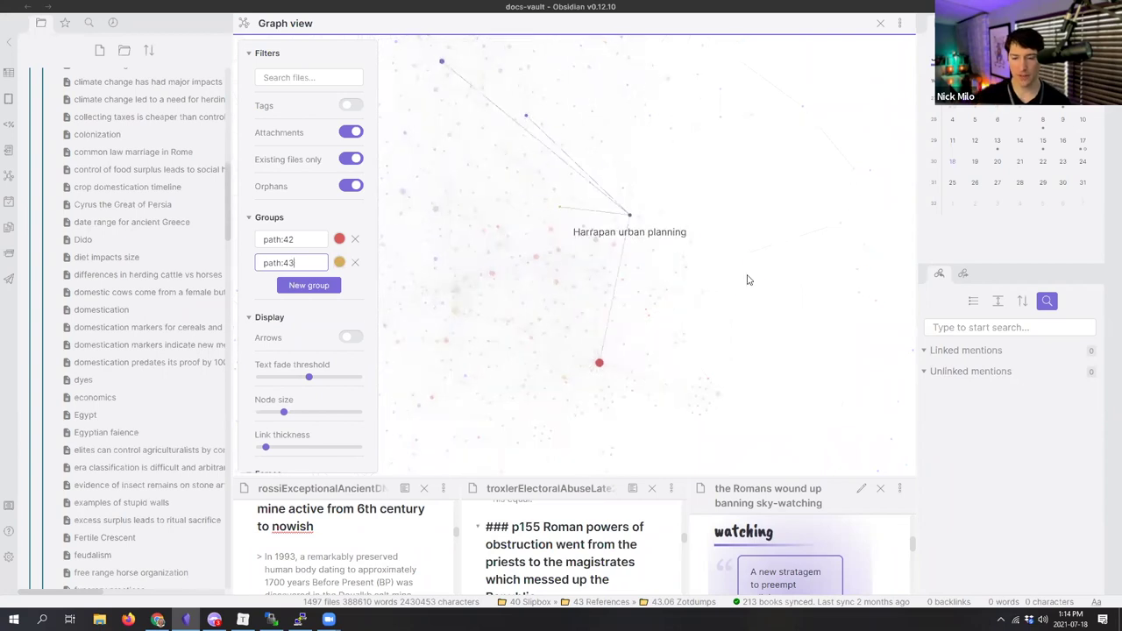
{"action": "scroll", "coordinate": [500, 213], "scroll_direction": "down", "scroll_amount": 5}
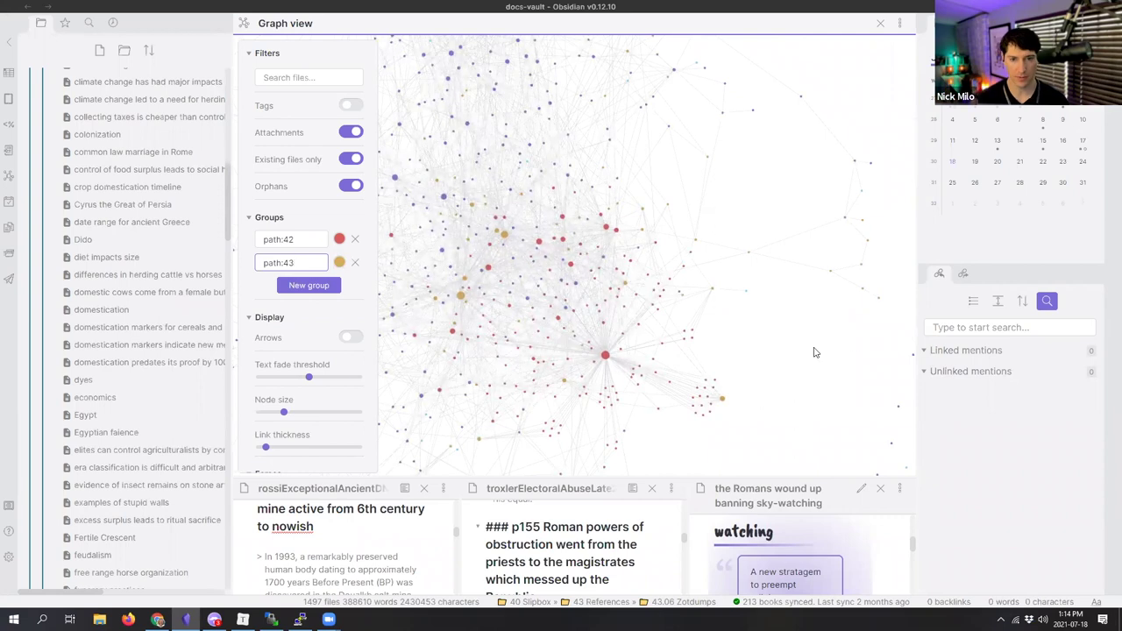
{"action": "scroll", "coordinate": [666, 281], "scroll_direction": "down", "scroll_amount": 3}
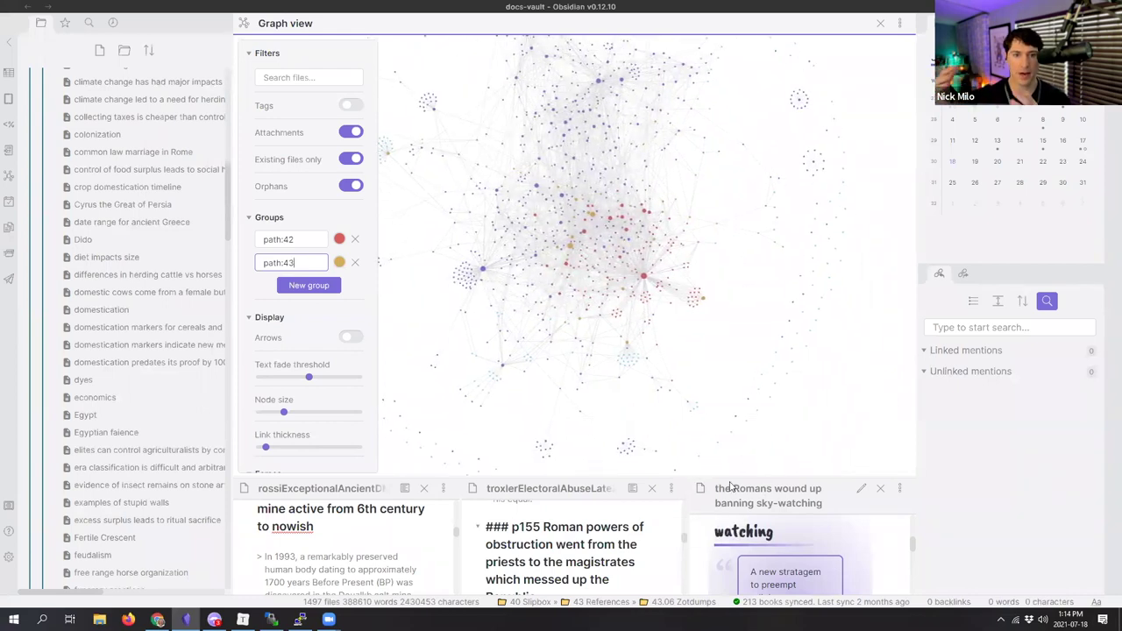
Step: Close the vault graph, open a local graph of troxlerElectoralAbuseLate2008, and maximize the window
{"action": "left_click", "coordinate": [881, 23]}
{"action": "left_click", "coordinate": [899, 29]}
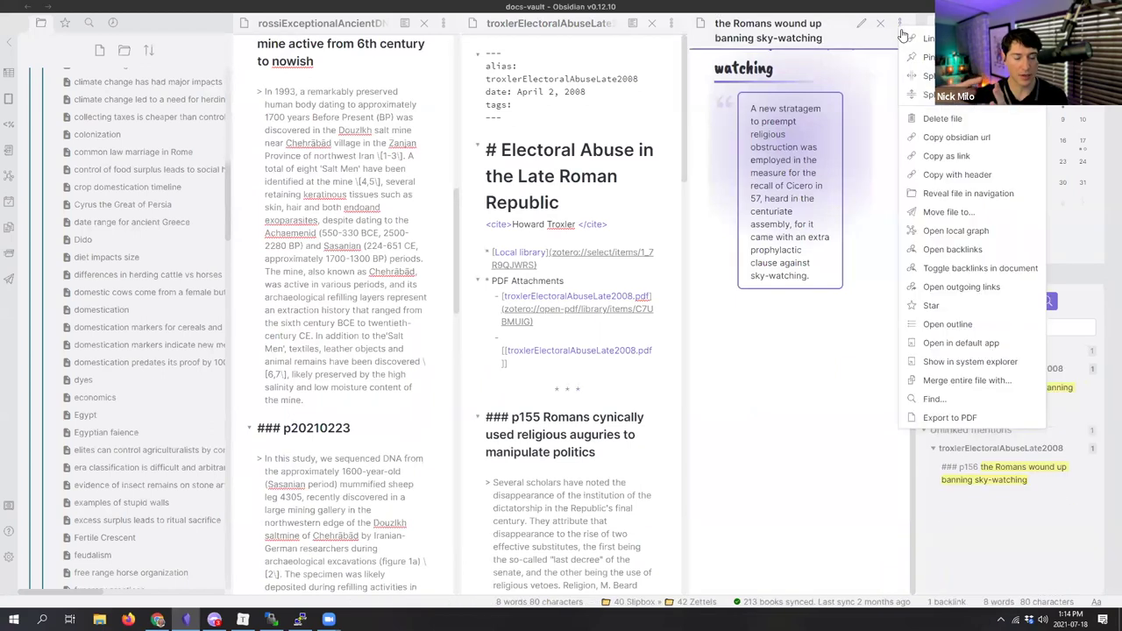
{"action": "left_click", "coordinate": [659, 108]}
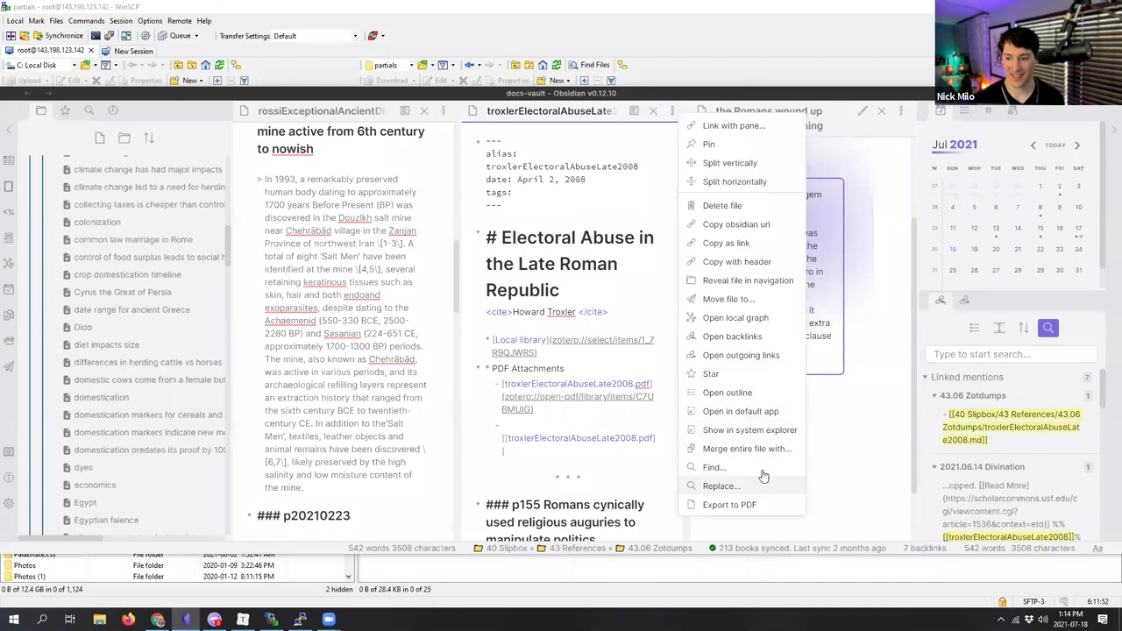
{"action": "left_click", "coordinate": [727, 322]}
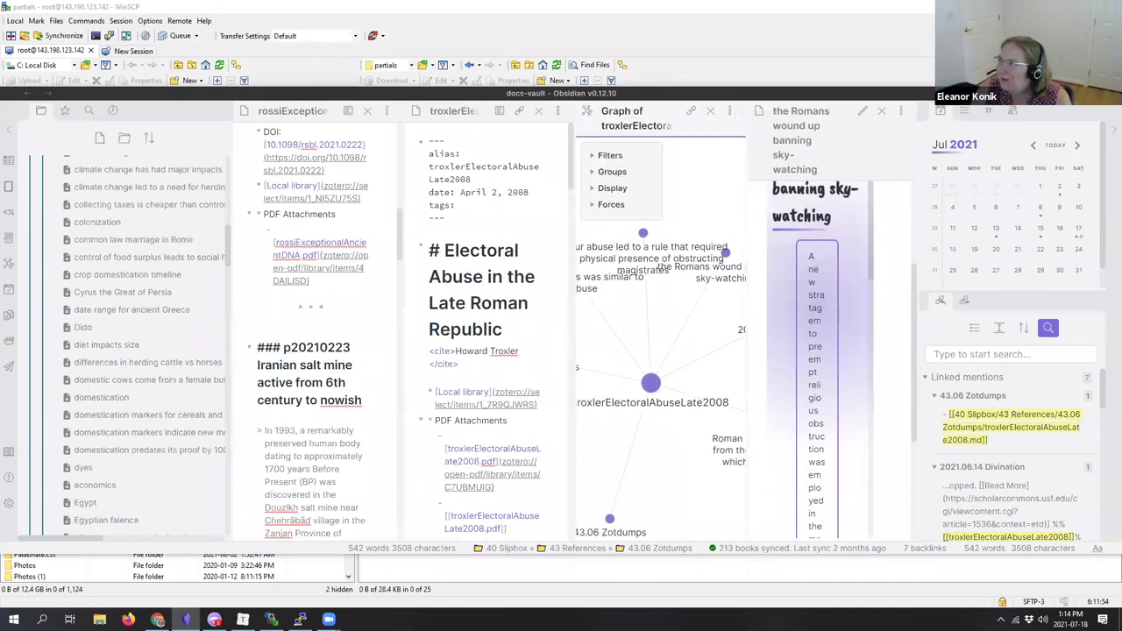
{"action": "double_click", "coordinate": [701, 93]}
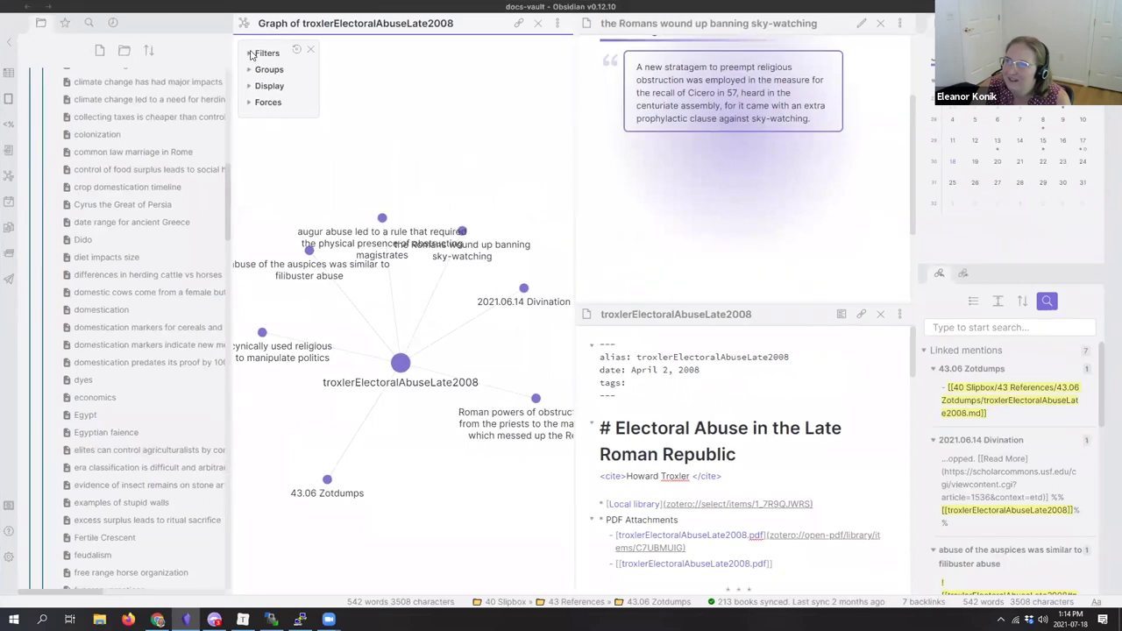
Step: Set the local graph depth to 3 and narrow the left sidebar to widen the graph
{"action": "left_click", "coordinate": [250, 54]}
{"action": "left_click_drag", "start_coordinate": [258, 116], "coordinate": [308, 117]}
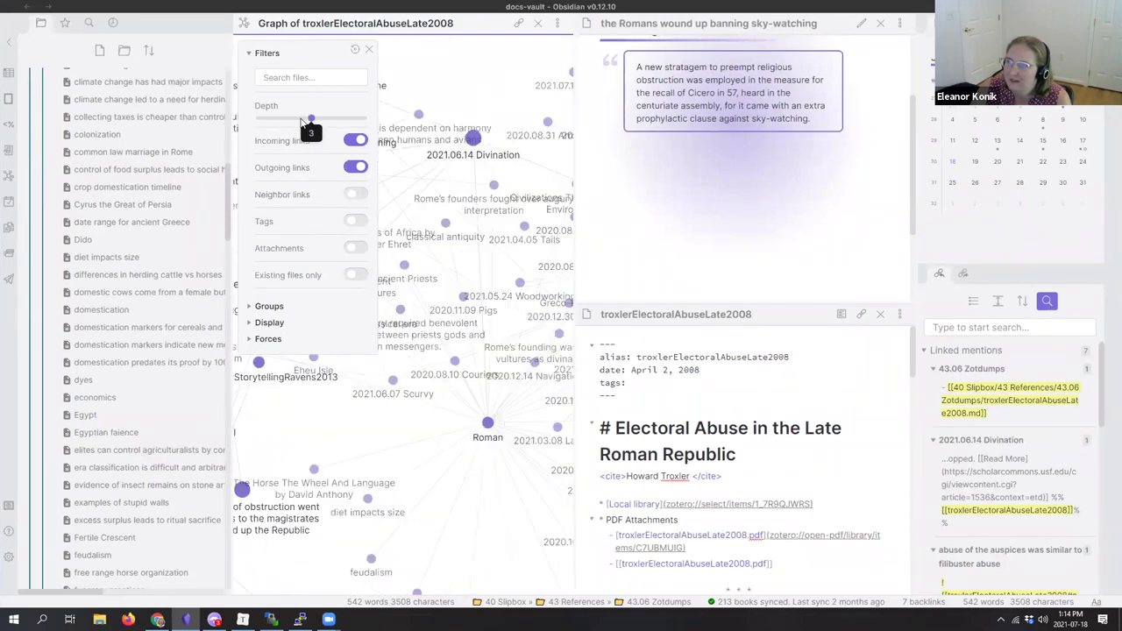
{"action": "left_click", "coordinate": [251, 55]}
{"action": "left_click_drag", "start_coordinate": [229, 132], "coordinate": [77, 138]}
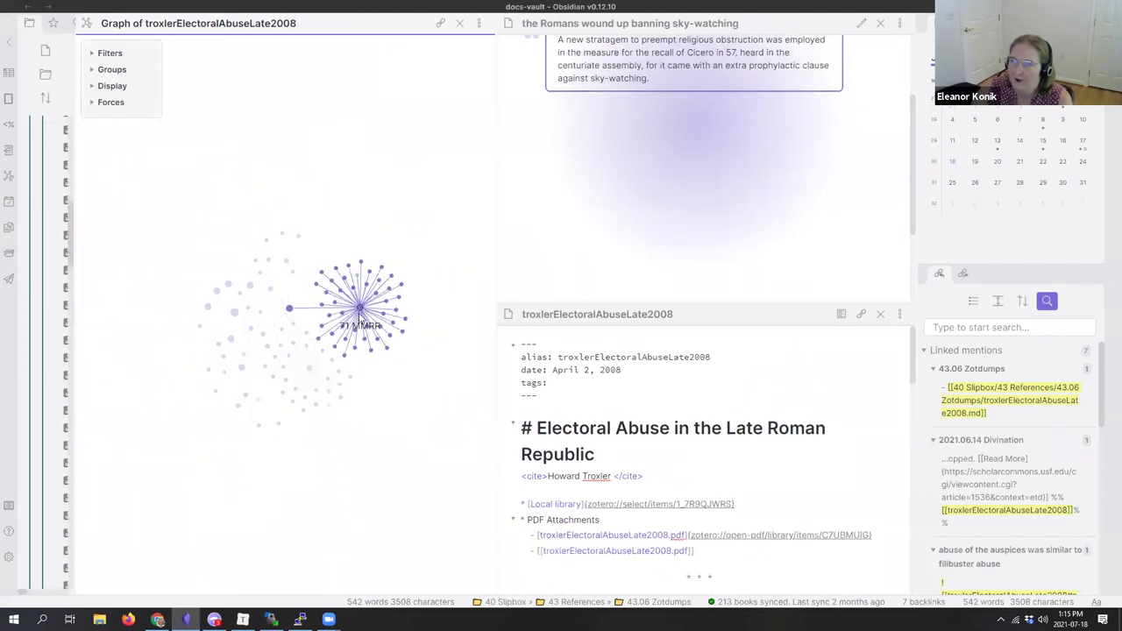
{"action": "left_click_drag", "start_coordinate": [234, 319], "coordinate": [176, 351]}
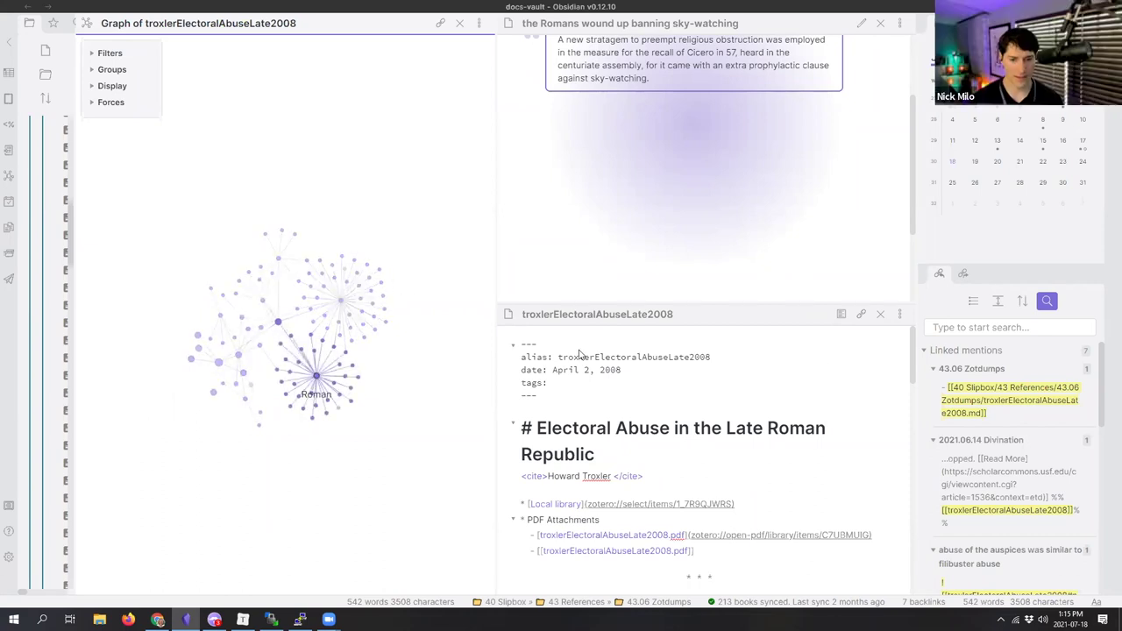
Step: Move the Outline heading and its link list above the p155 heading
{"action": "scroll", "coordinate": [826, 409], "scroll_direction": "down", "scroll_amount": 5}
{"action": "scroll", "coordinate": [824, 411], "scroll_direction": "up", "scroll_amount": 10}
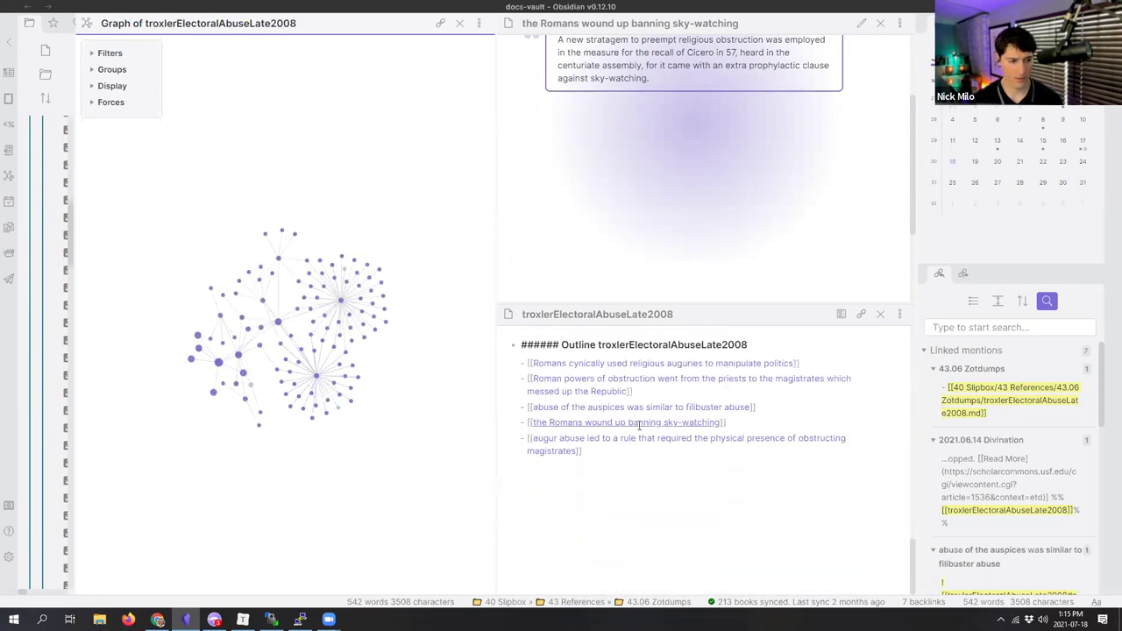
{"action": "left_click_drag", "start_coordinate": [583, 460], "coordinate": [503, 350]}
{"action": "key", "text": "ctrl+x"}
{"action": "scroll", "coordinate": [593, 473], "scroll_direction": "up", "scroll_amount": 10}
{"action": "scroll", "coordinate": [596, 475], "scroll_direction": "down", "scroll_amount": 3}
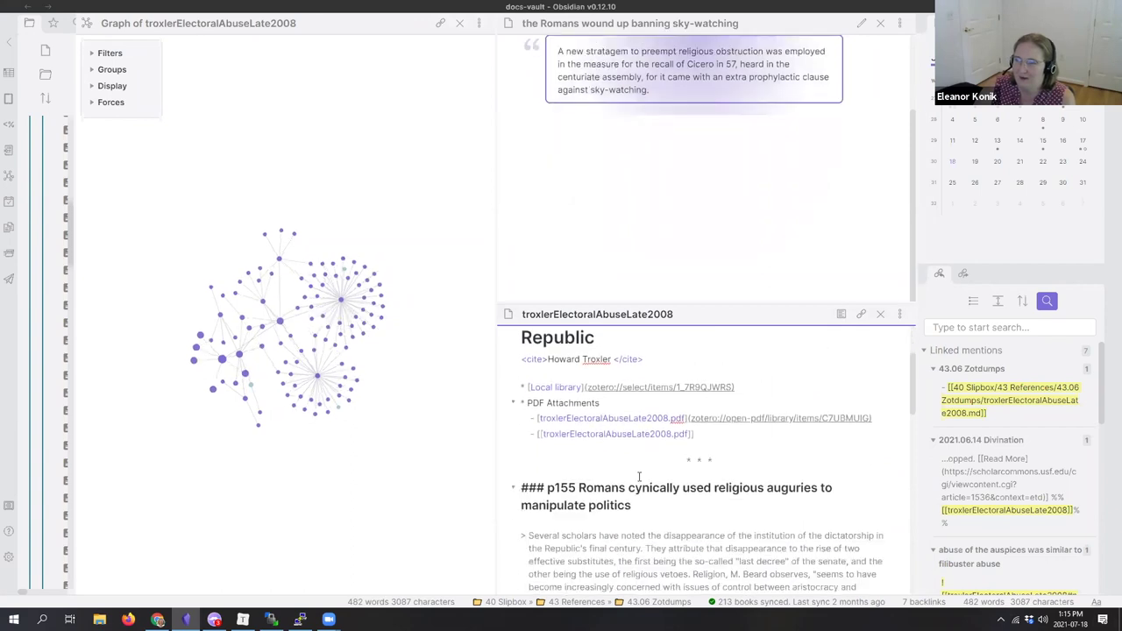
{"action": "left_click", "coordinate": [650, 470]}
{"action": "key", "text": "ctrl+v"}
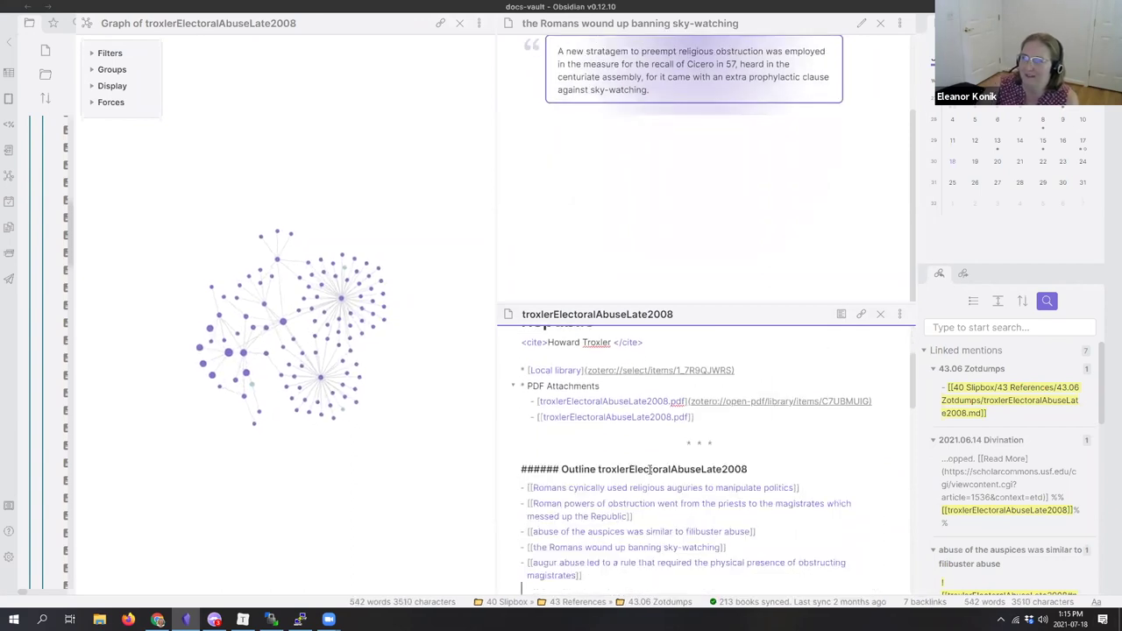
Step: Replace the front matter tags line with 'cssclass: sourcenote' and view the note rendered
{"action": "left_click", "coordinate": [840, 314]}
{"action": "scroll", "coordinate": [785, 409], "scroll_direction": "up", "scroll_amount": 3}
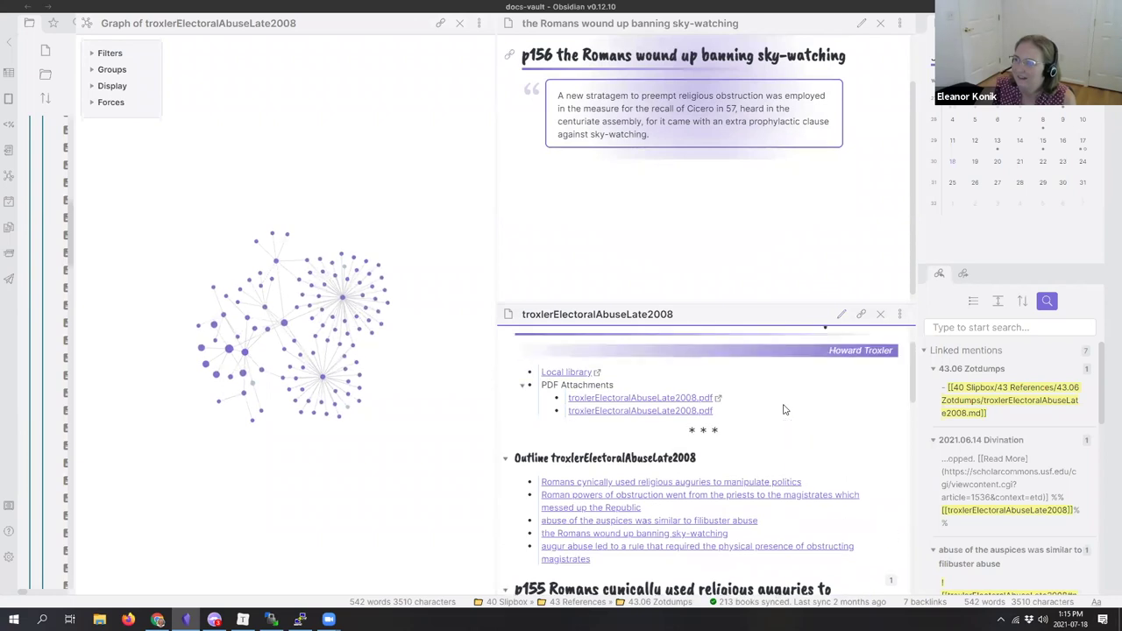
{"action": "left_click", "coordinate": [842, 315]}
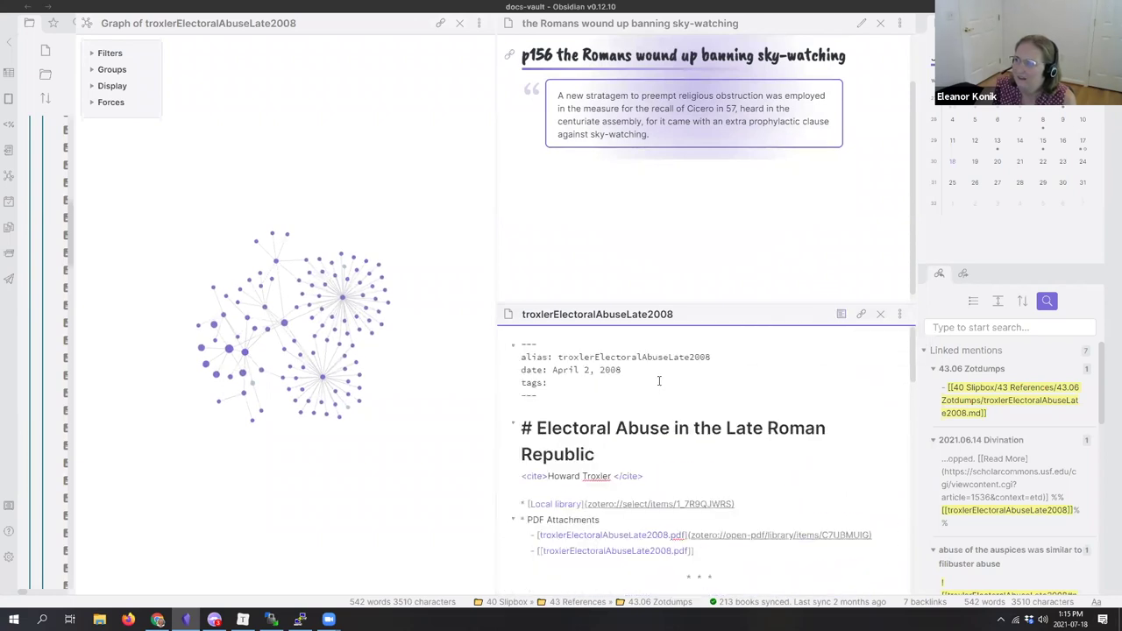
{"action": "key", "text": "shift+Home"}
{"action": "key", "text": "BackSpace"}
{"action": "type", "text": "css:"}
{"action": "type", "text": "lass: sourcenot"}
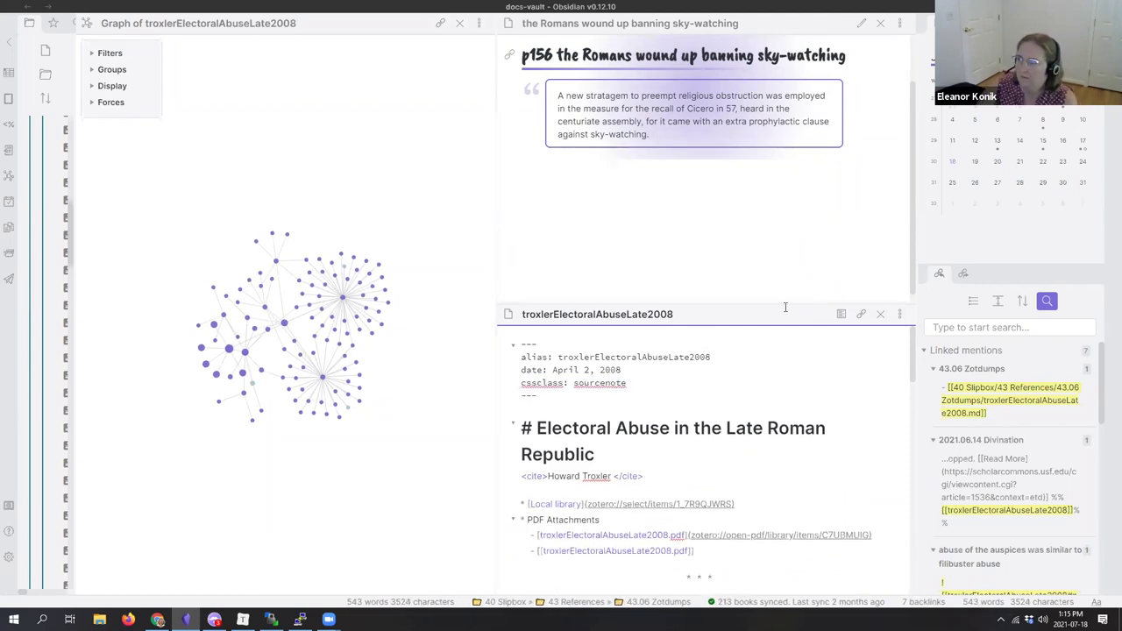
{"action": "left_click", "coordinate": [841, 314]}
{"action": "scroll", "coordinate": [796, 427], "scroll_direction": "down", "scroll_amount": 1}
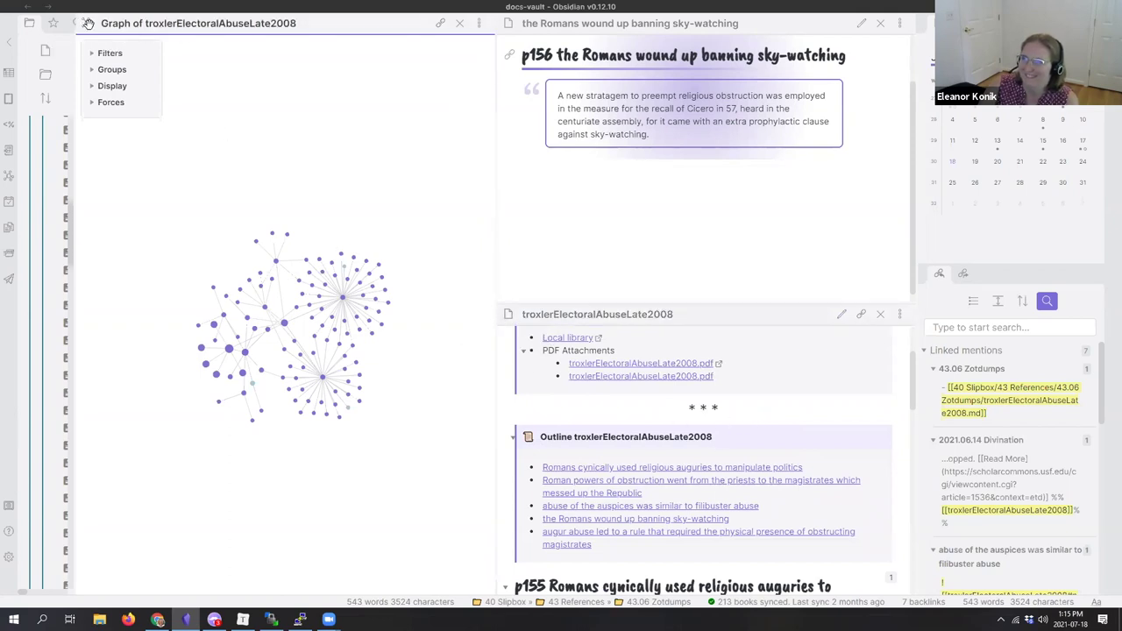
Step: Drag the graph tab out of the main area and make the Electoral Abuse note active
{"action": "left_click_drag", "start_coordinate": [86, 23], "coordinate": [415, 54]}
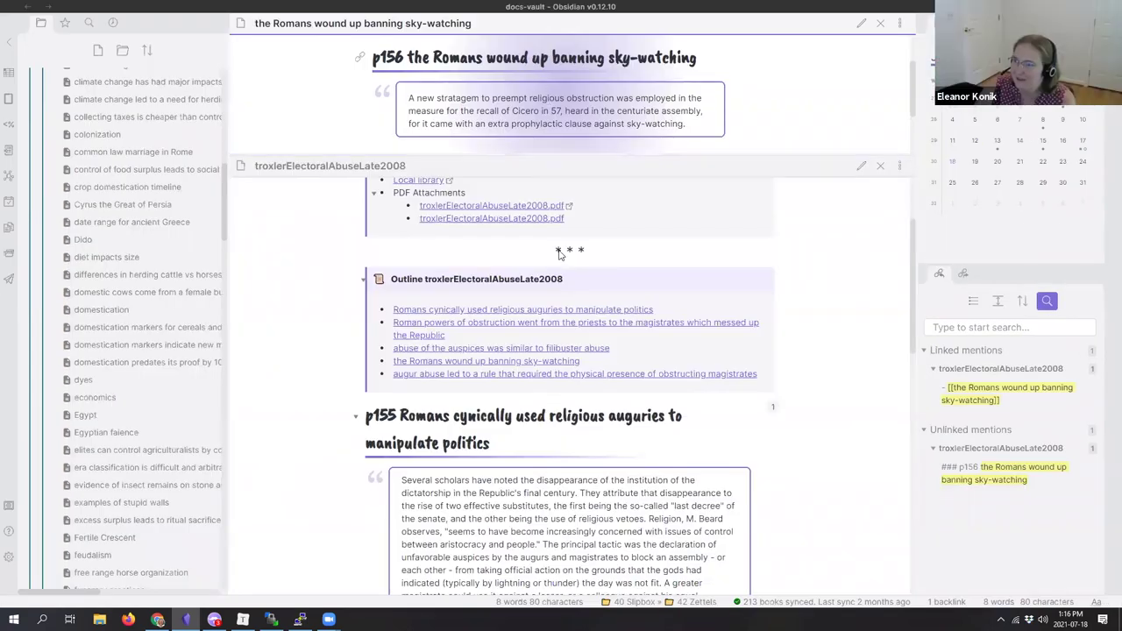
{"action": "scroll", "coordinate": [779, 313], "scroll_direction": "up", "scroll_amount": 3}
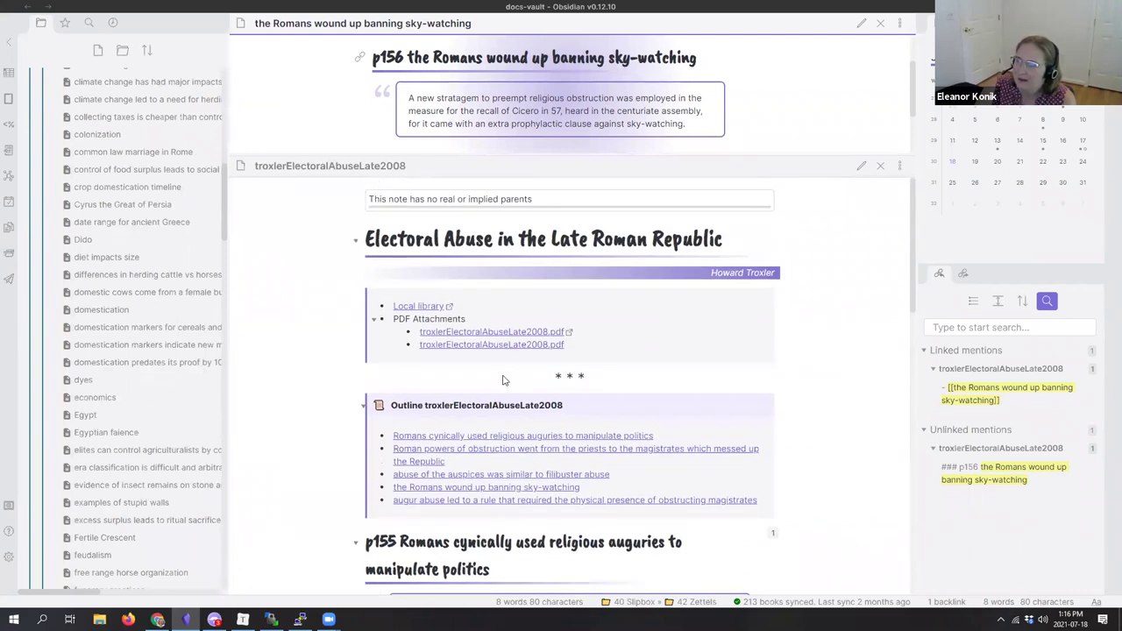
{"action": "scroll", "coordinate": [509, 381], "scroll_direction": "down", "scroll_amount": 1}
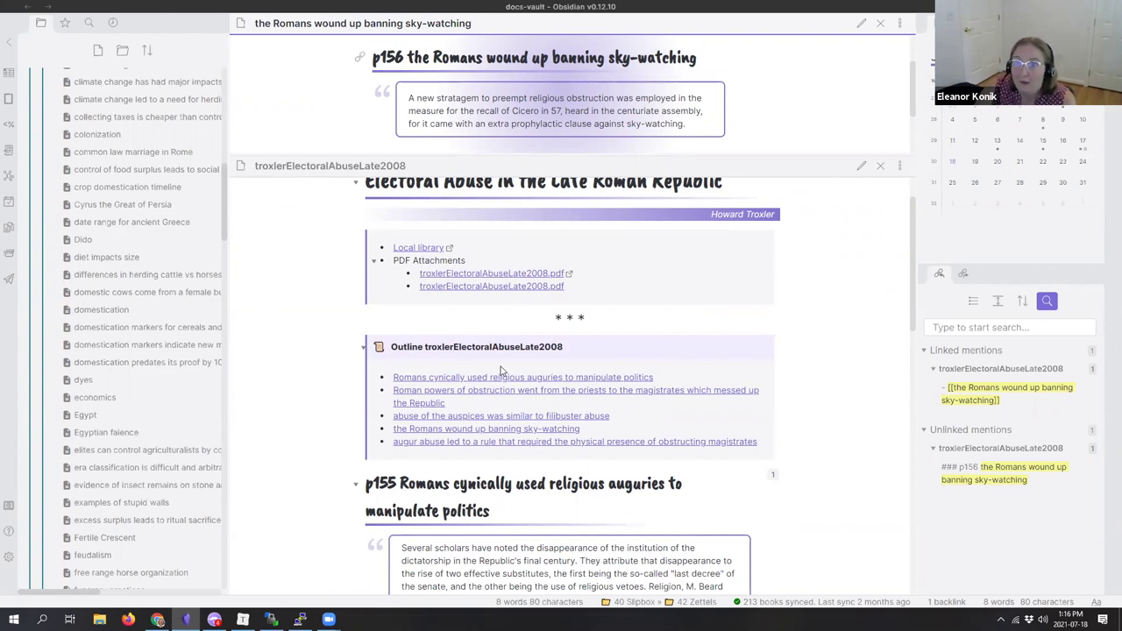
{"action": "scroll", "coordinate": [501, 371], "scroll_direction": "up", "scroll_amount": 1}
{"action": "scroll", "coordinate": [501, 371], "scroll_direction": "down", "scroll_amount": 13}
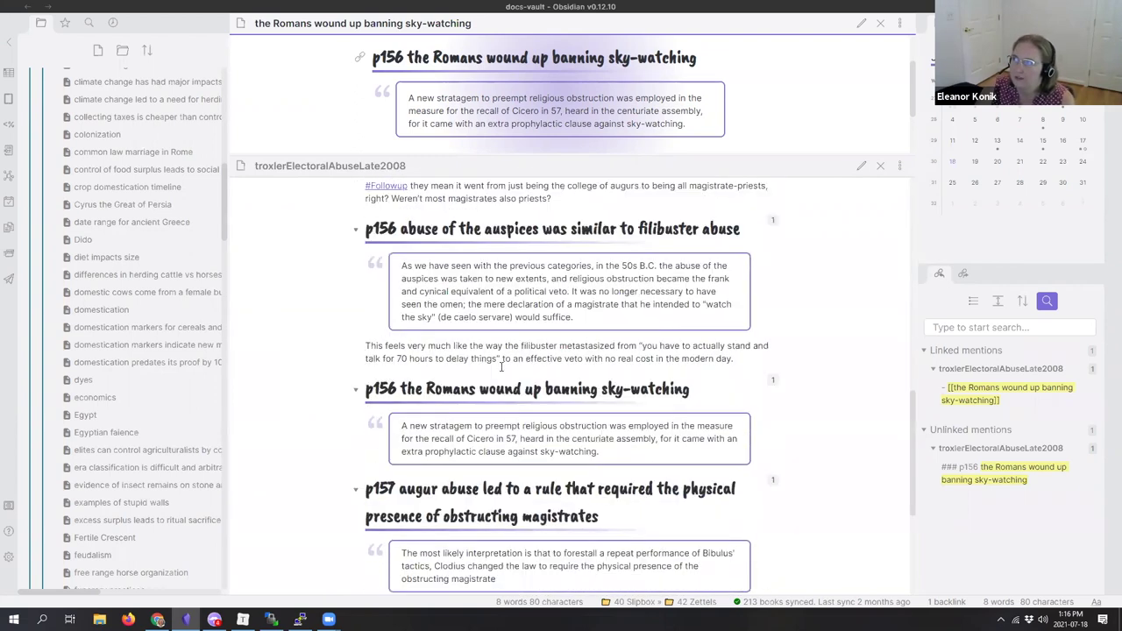
{"action": "scroll", "coordinate": [501, 370], "scroll_direction": "up", "scroll_amount": 14}
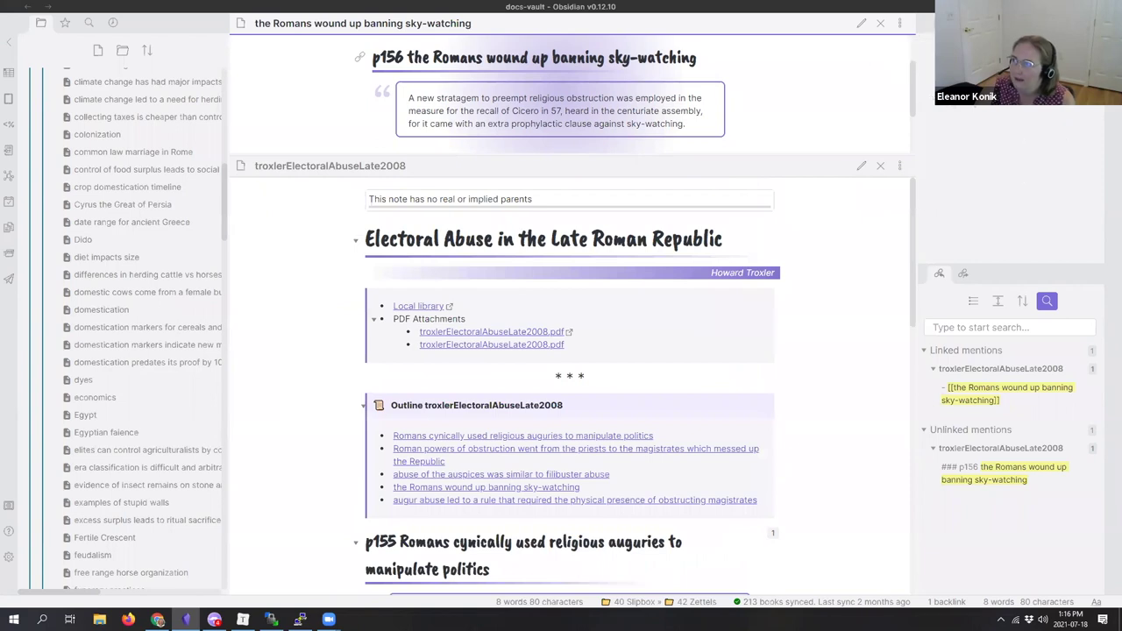
{"action": "left_click", "coordinate": [786, 354]}
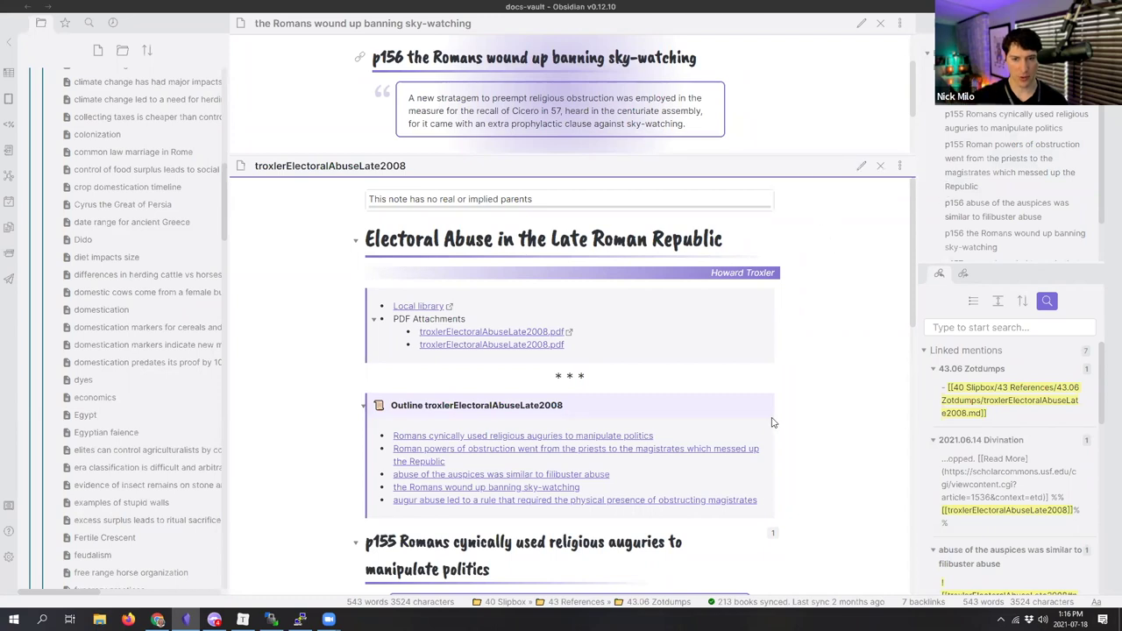
{"action": "scroll", "coordinate": [773, 427], "scroll_direction": "down", "scroll_amount": 3}
{"action": "scroll", "coordinate": [774, 428], "scroll_direction": "down", "scroll_amount": 10}
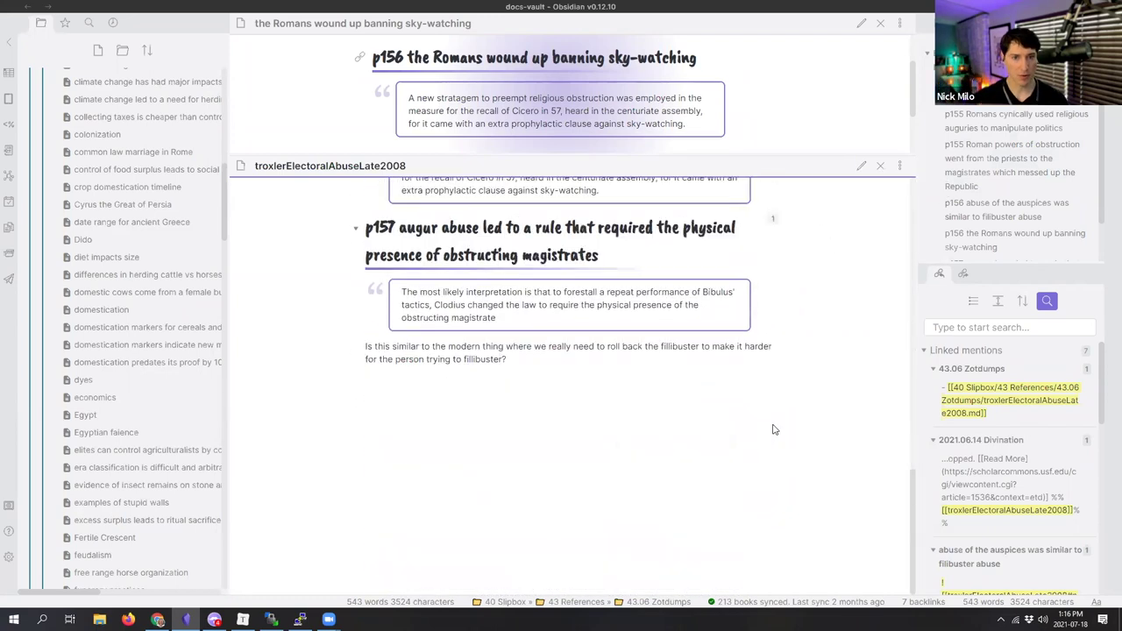
{"action": "scroll", "coordinate": [524, 337], "scroll_direction": "up", "scroll_amount": 13}
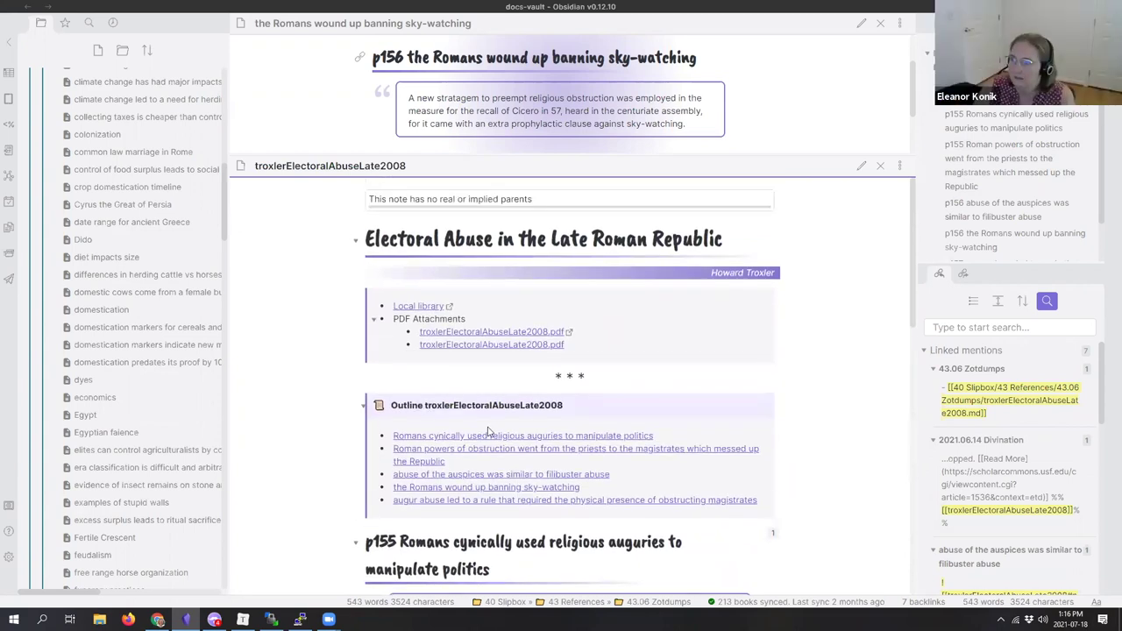
Step: Open the p155 'Roman powers of obstruction' note in Preview beside the sky-watching note
{"action": "right_click", "coordinate": [497, 453]}
{"action": "left_click", "coordinate": [535, 321]}
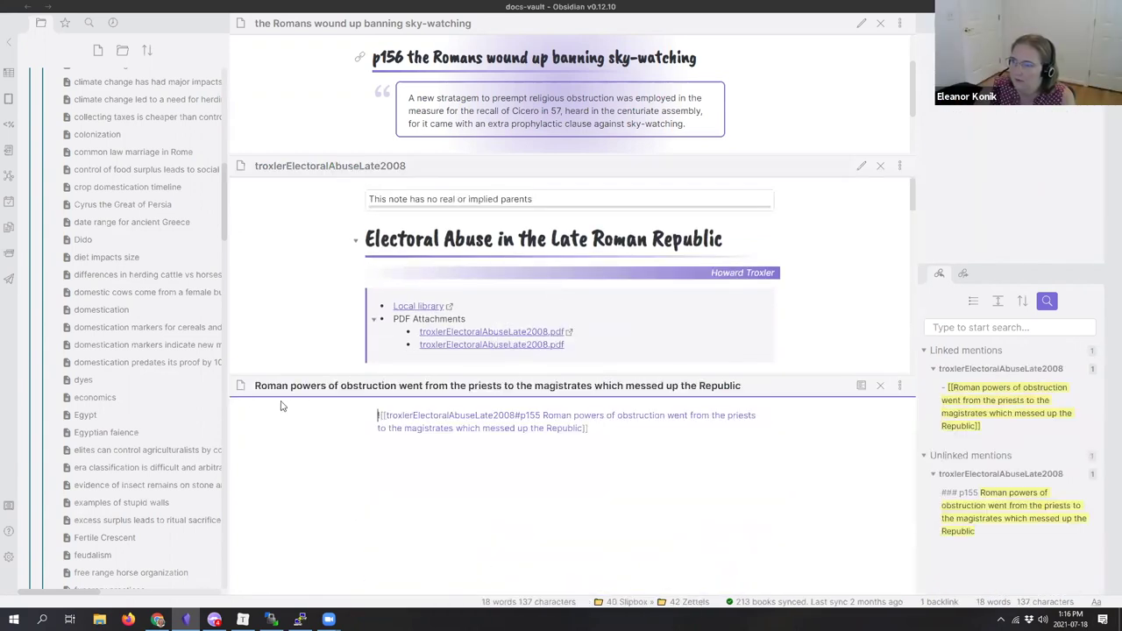
{"action": "left_click_drag", "start_coordinate": [242, 387], "coordinate": [793, 92]}
{"action": "left_click", "coordinate": [858, 26]}
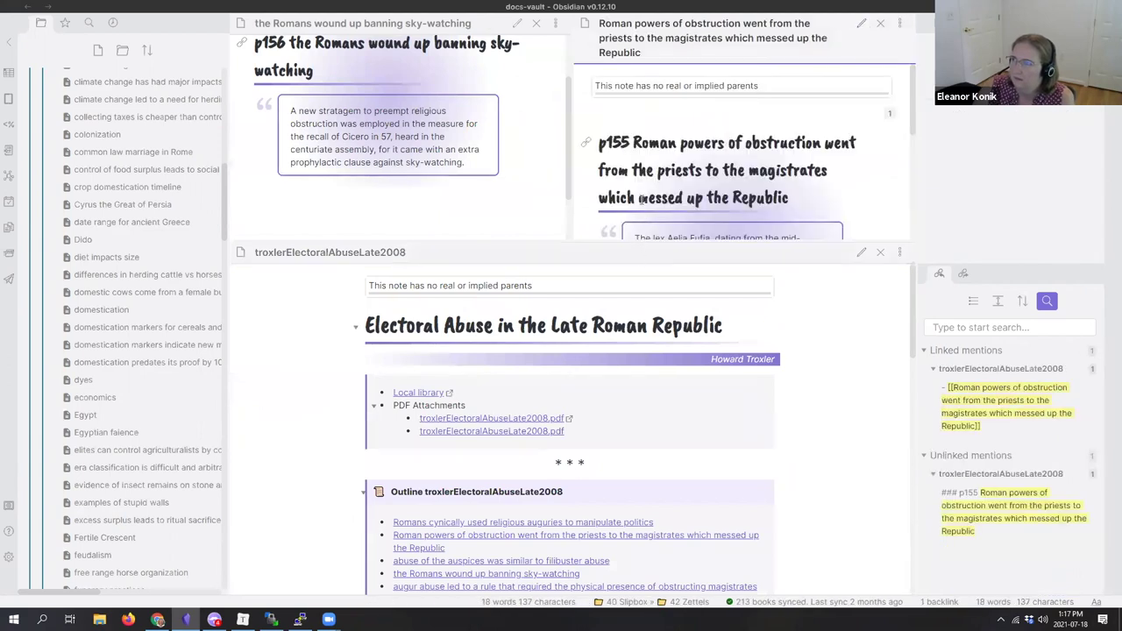
{"action": "scroll", "coordinate": [602, 203], "scroll_direction": "down", "scroll_amount": 1}
{"action": "left_click_drag", "start_coordinate": [500, 243], "coordinate": [523, 125]}
{"action": "scroll", "coordinate": [522, 126], "scroll_direction": "up", "scroll_amount": 1}
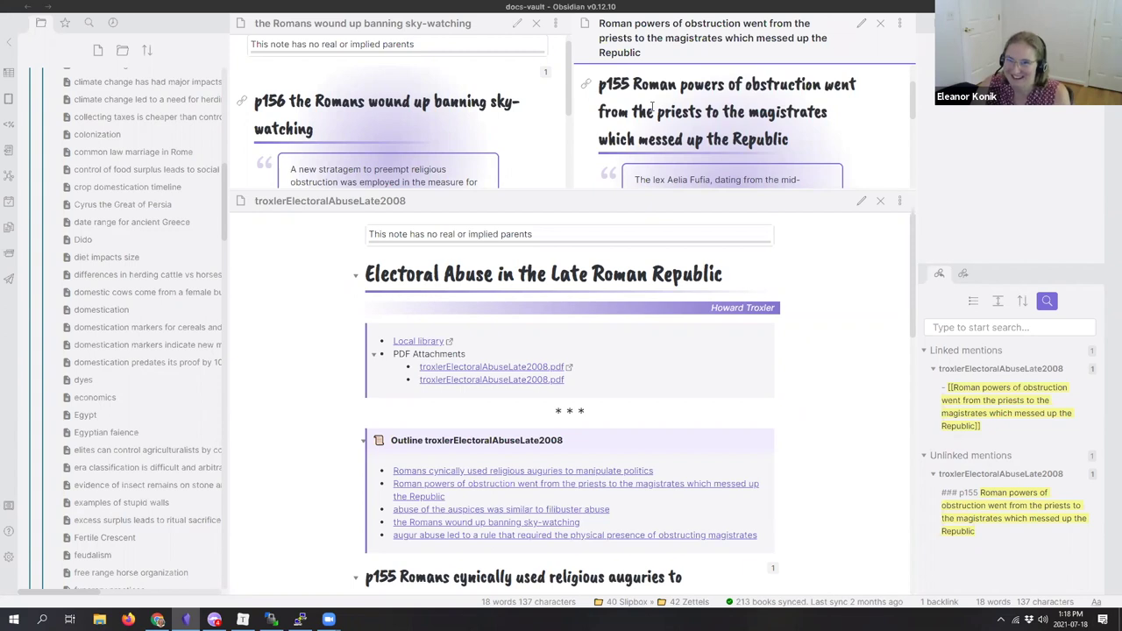
Step: Activate the Electoral Abuse pane and drag the divider down to show the full p156 and p155 quotes
{"action": "left_click", "coordinate": [655, 39]}
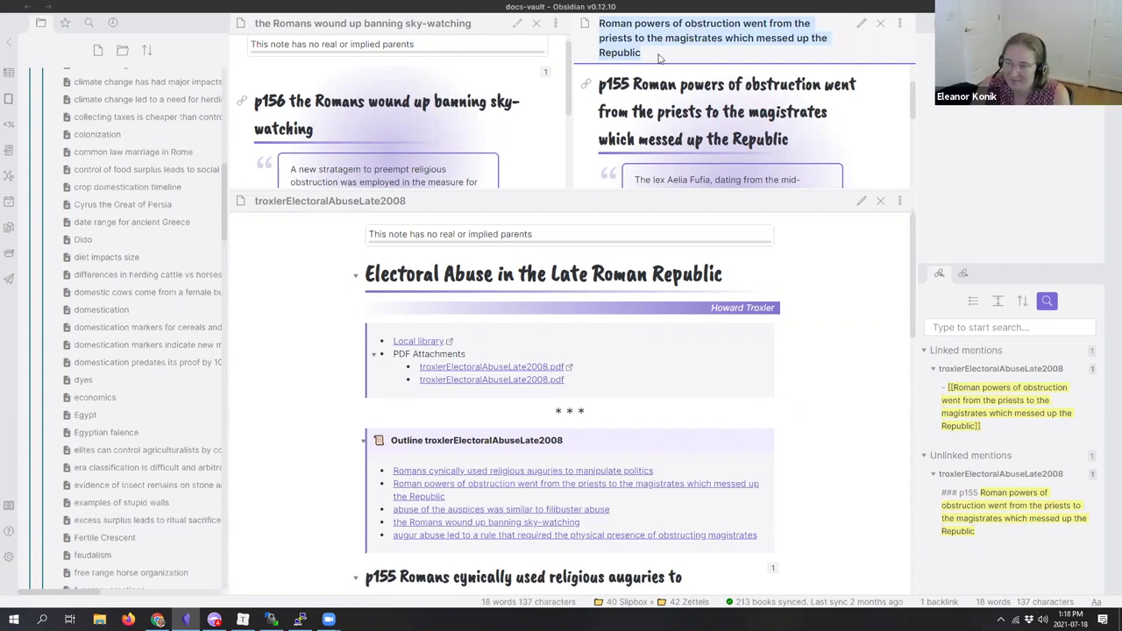
{"action": "scroll", "coordinate": [618, 448], "scroll_direction": "down", "scroll_amount": 4}
{"action": "left_click", "coordinate": [581, 441]}
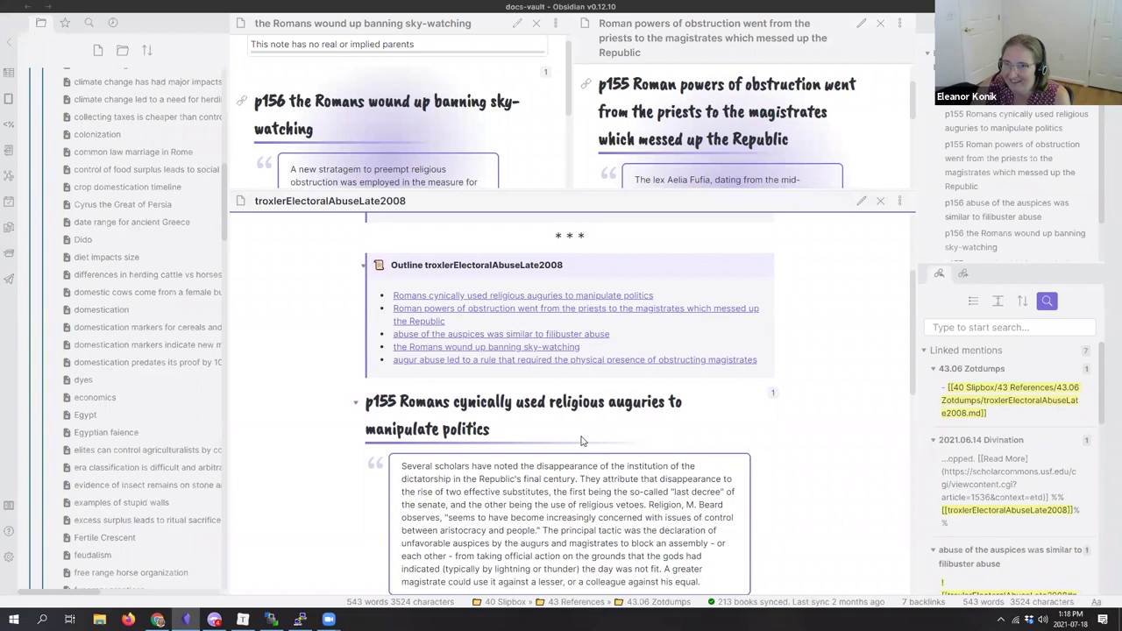
{"action": "scroll", "coordinate": [580, 441], "scroll_direction": "up", "scroll_amount": 4}
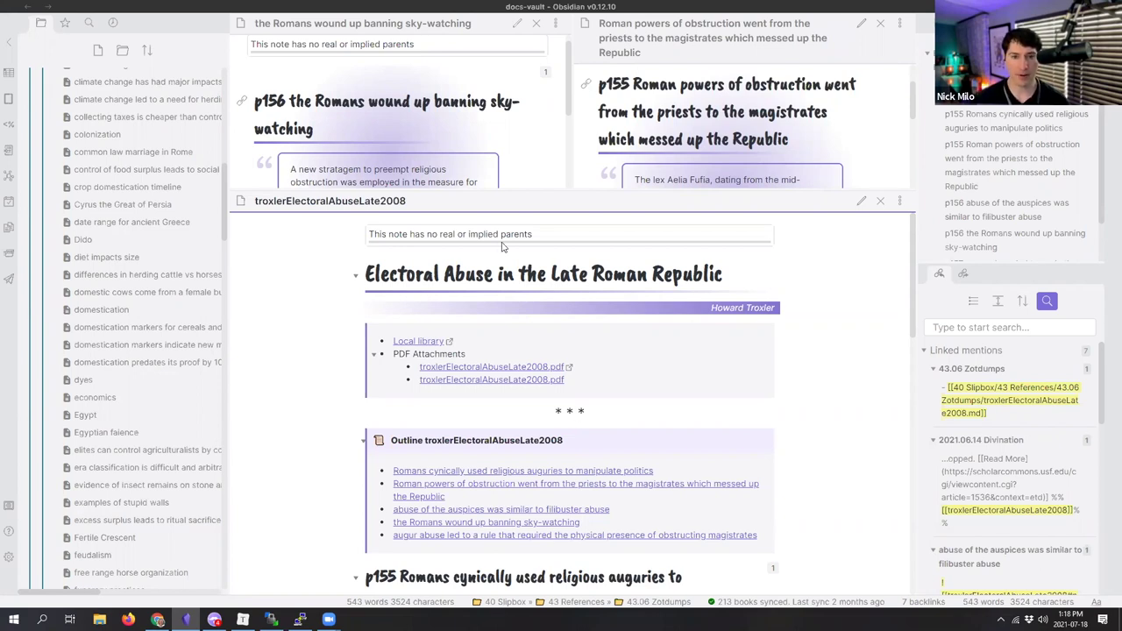
{"action": "left_click_drag", "start_coordinate": [509, 189], "coordinate": [508, 321]}
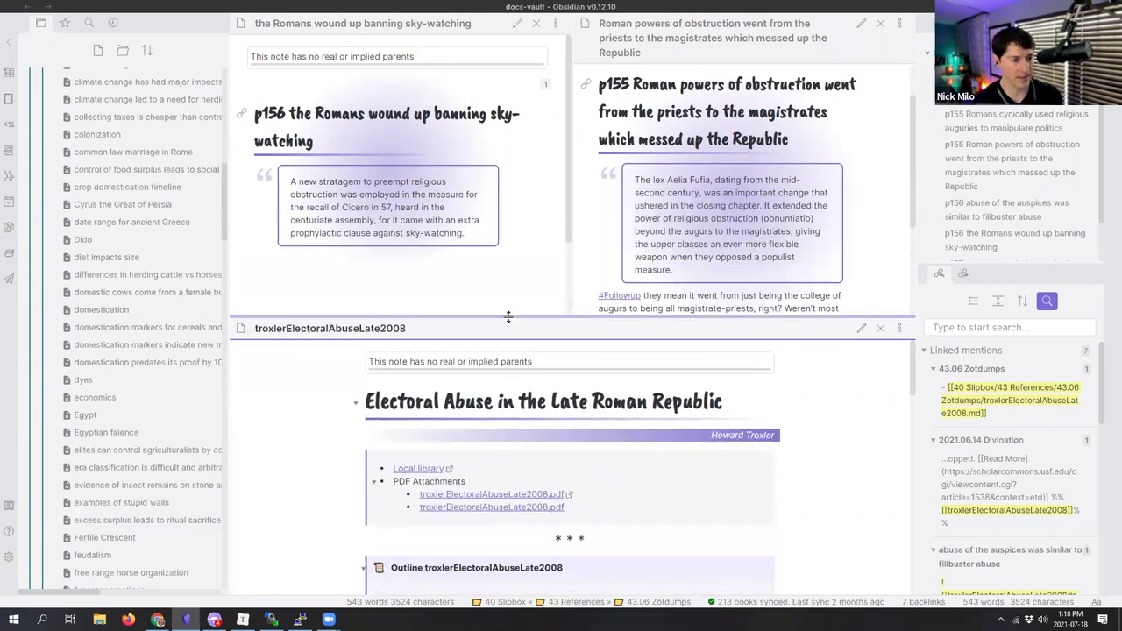
Step: Begin a new sentence in the sky-watching note with an [[Article & Blog Idea]] link
{"action": "left_click", "coordinate": [517, 25]}
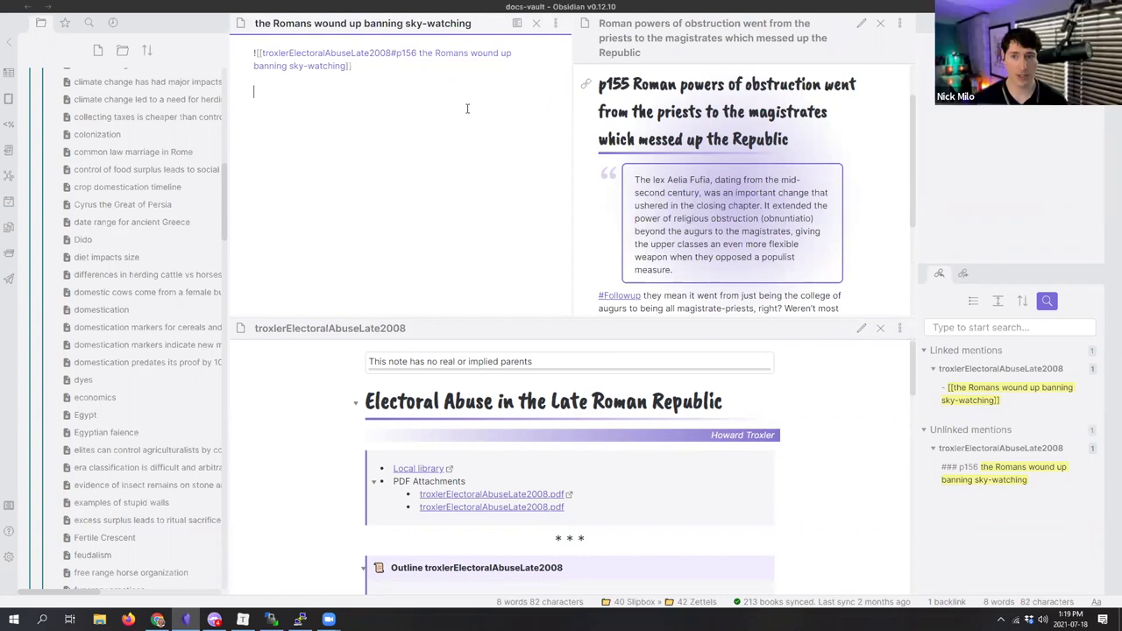
{"action": "type", "text": "This relates"}
{"action": "key", "text": "BackSpace"}
{"action": "key", "text": "BackSpace"}
{"action": "key", "text": "BackSpace"}
{"action": "key", "text": "BackSpace"}
{"action": "key", "text": "BackSpace"}
{"action": "key", "text": "BackSpace"}
{"action": "key", "text": "BackSpace"}
{"action": "key", "text": "BackSpace"}
{"action": "key", "text": "BackSpace"}
{"action": "key", "text": "BackSpace"}
{"action": "key", "text": "BackSpace"}
{"action": "key", "text": "BackSpace"}
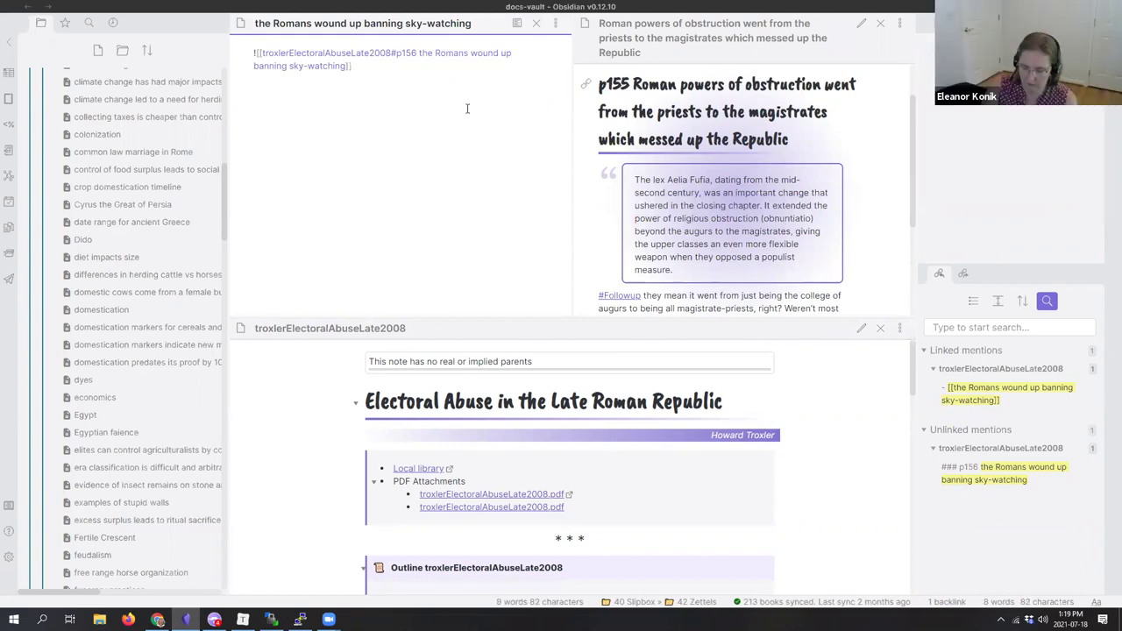
{"action": "type", "text": "This would make a go"}
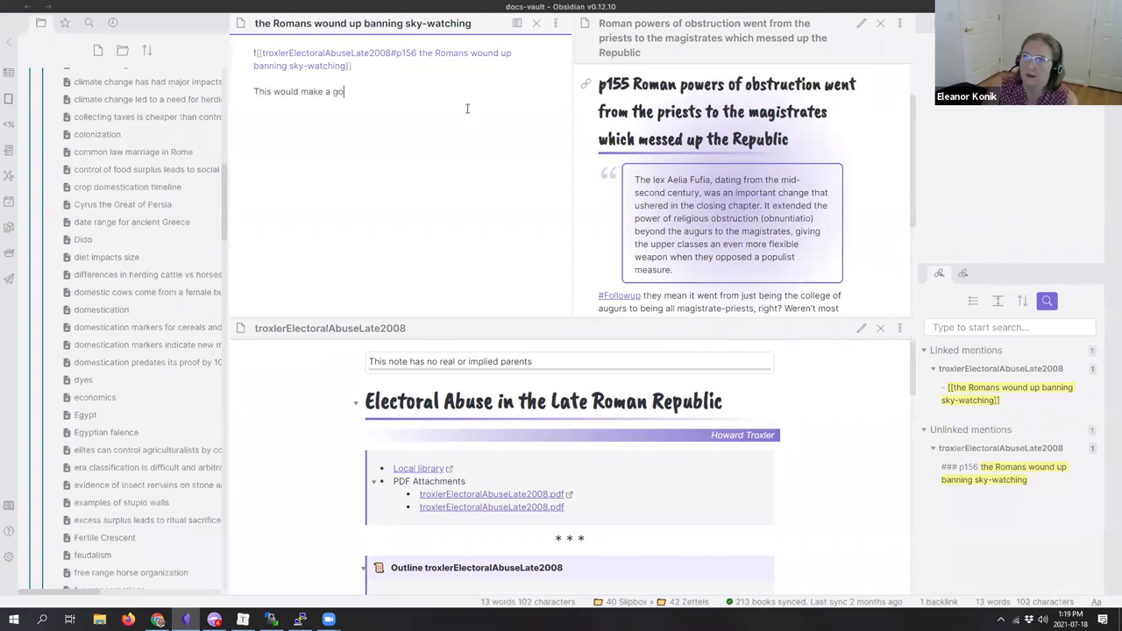
{"action": "type", "text": "od example"}
{"action": "key", "text": "BackSpace"}
{"action": "key", "text": "BackSpace"}
{"action": "key", "text": "BackSpace"}
{"action": "key", "text": "BackSpace"}
{"action": "key", "text": "BackSpace"}
{"action": "key", "text": "BackSpace"}
{"action": "key", "text": "BackSpace"}
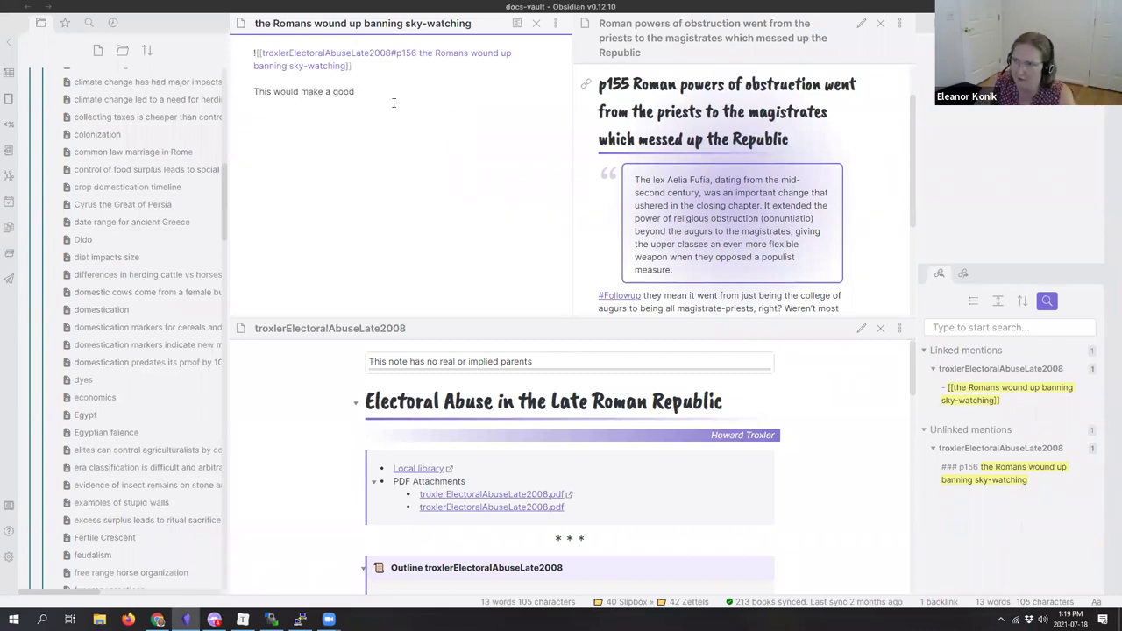
{"action": "type", "text": "[[article"}
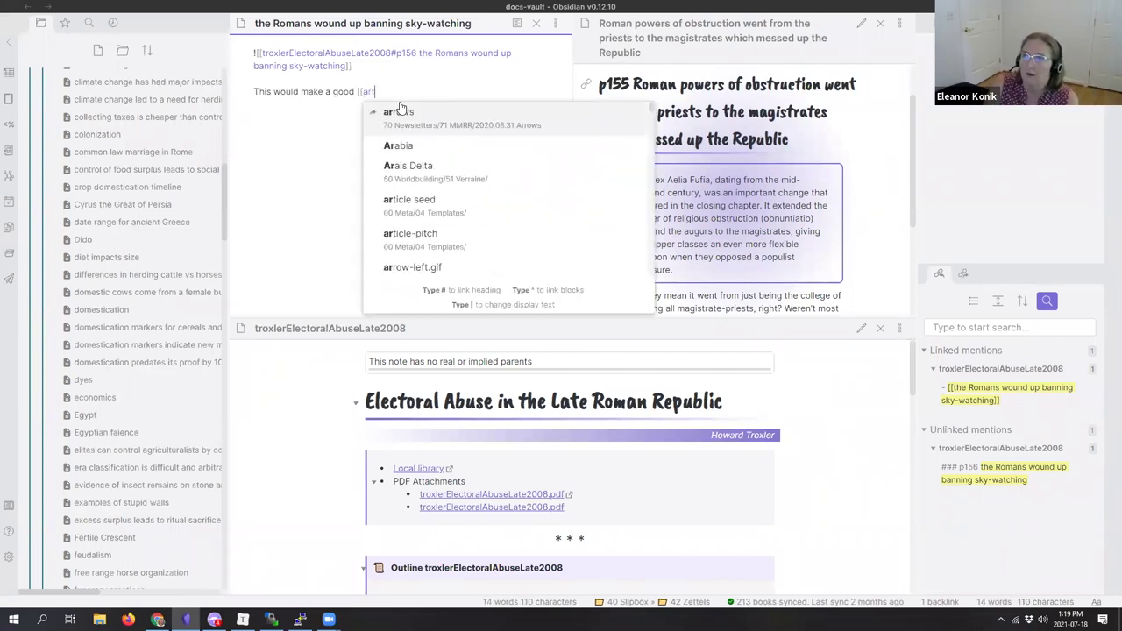
{"action": "key", "text": "Down"}
{"action": "key", "text": "Down"}
{"action": "key", "text": "Down"}
{"action": "key", "text": "Down"}
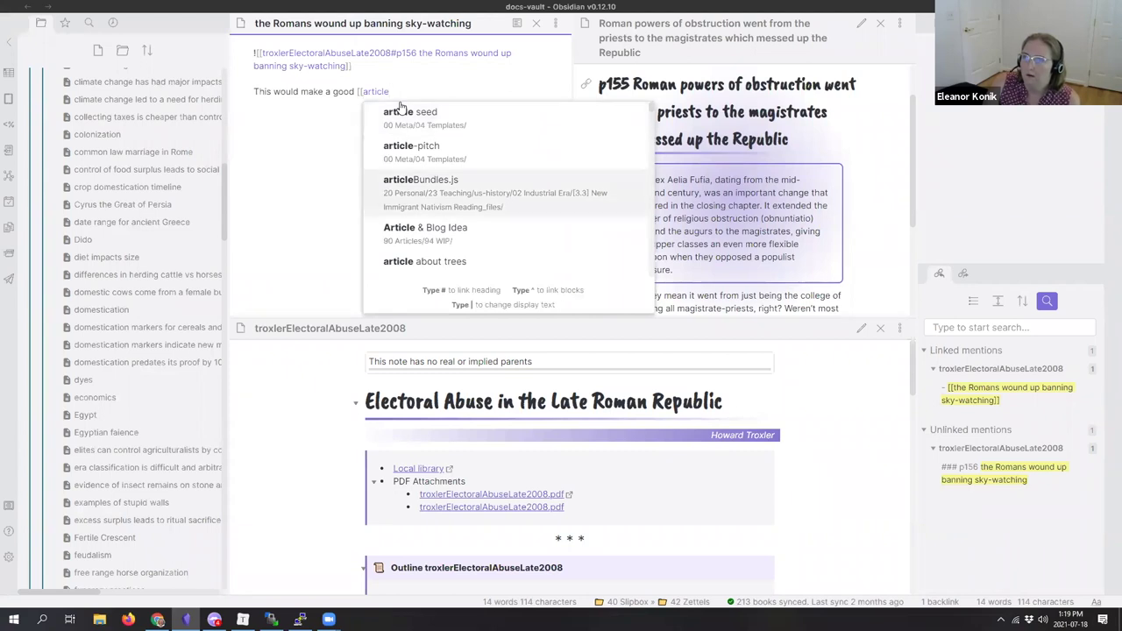
{"action": "key", "text": "Up"}
{"action": "key", "text": "Return"}
Step: Finish the sentence about different examples of how politicians change rules based on things that happen and abuse
{"action": "type", "text": "for someth"}
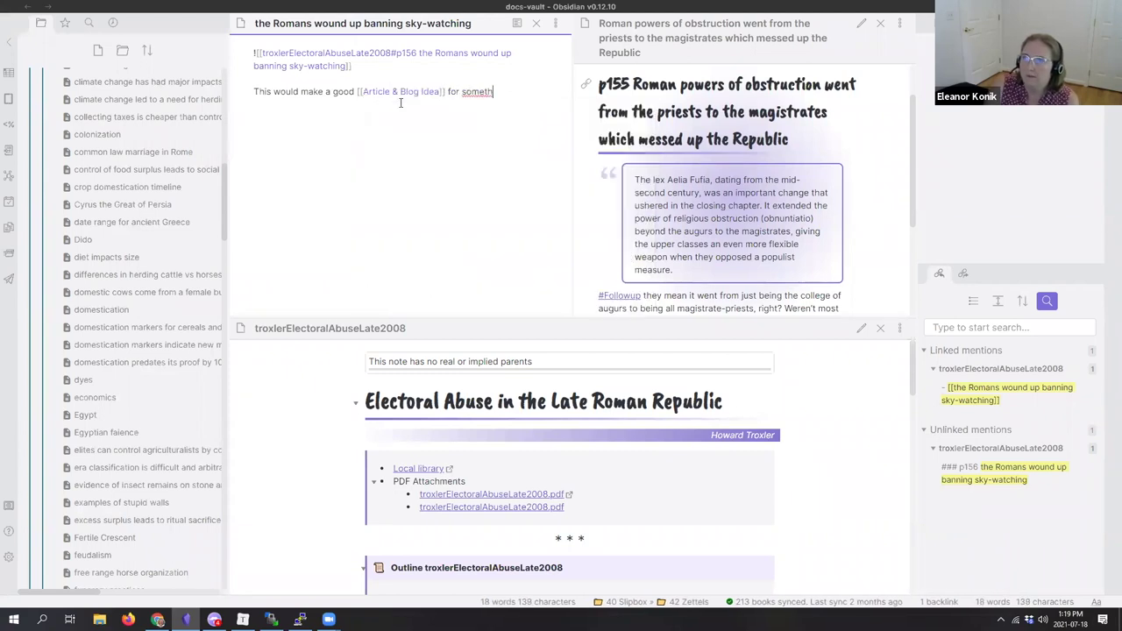
{"action": "type", "text": "ing compil"}
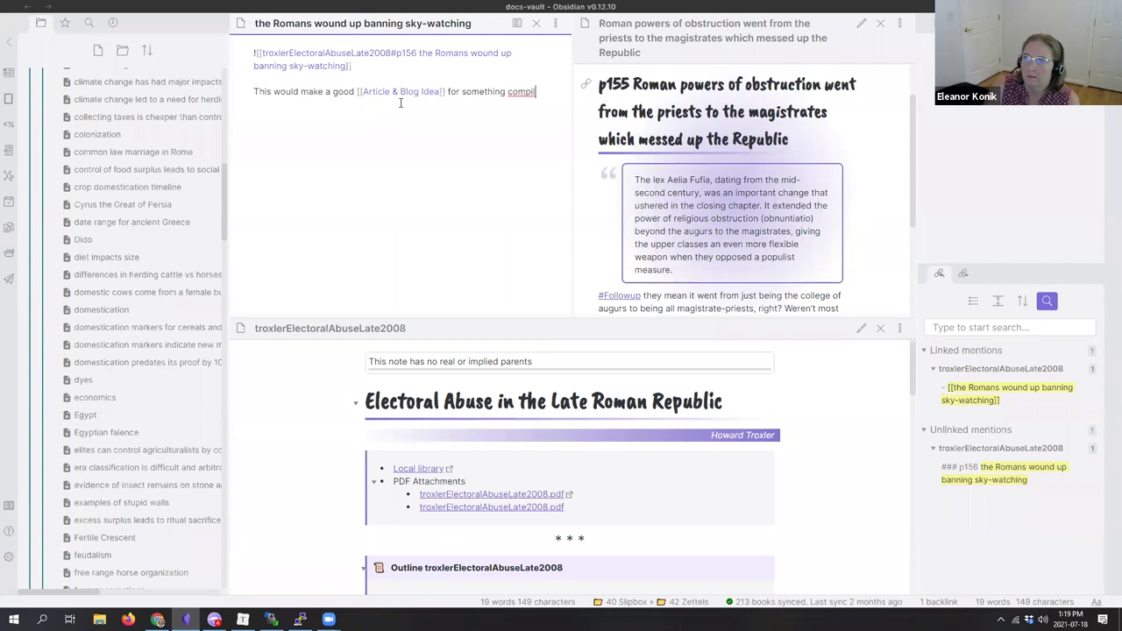
{"action": "type", "text": "ing a bunch o"}
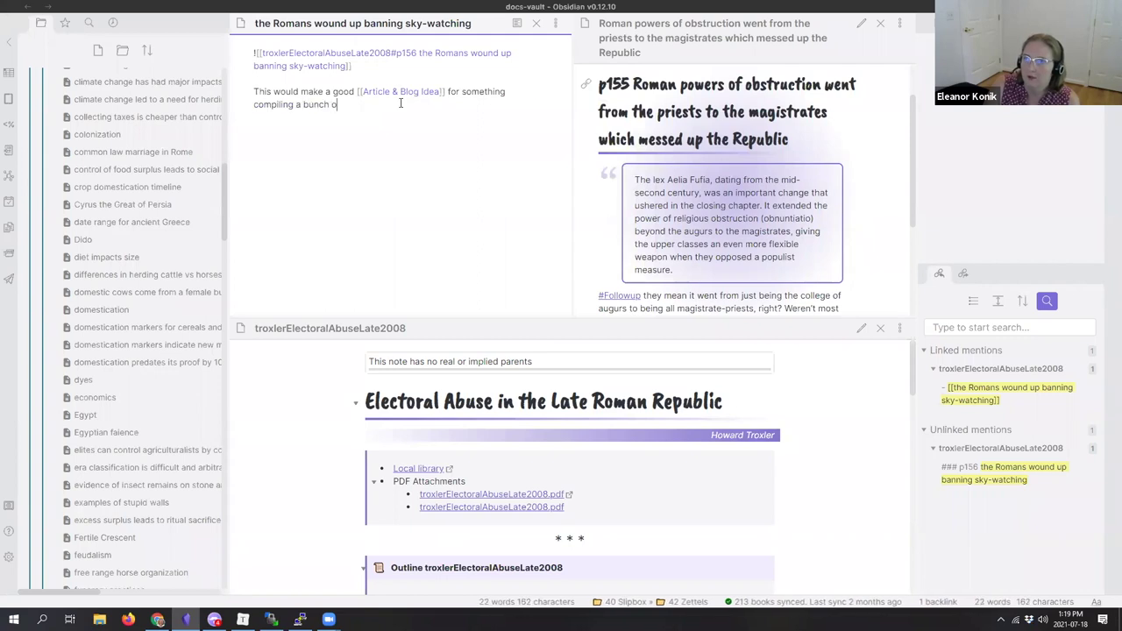
{"action": "type", "text": "f different examples of"}
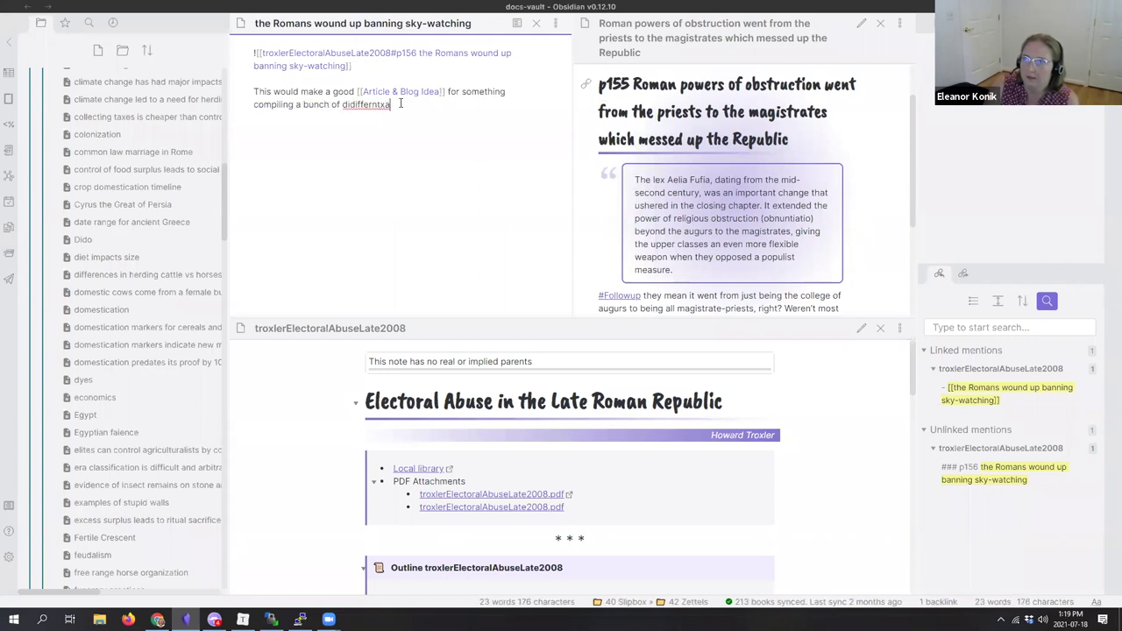
{"action": "double_click", "coordinate": [401, 104]}
{"action": "type", "text": "different ex"}
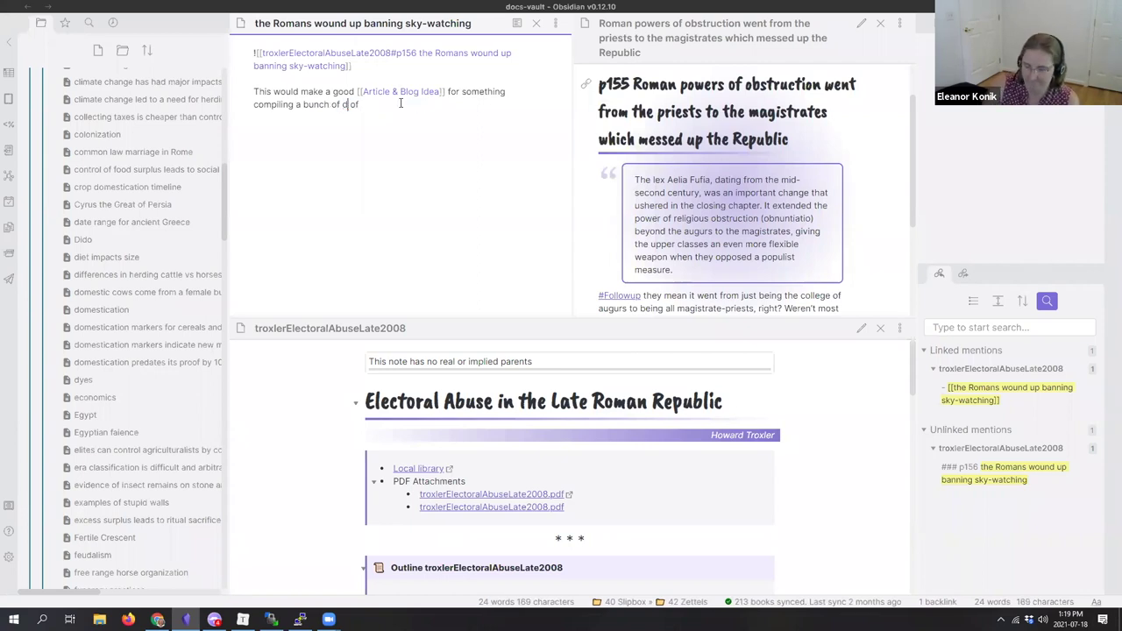
{"action": "type", "text": "amples"}
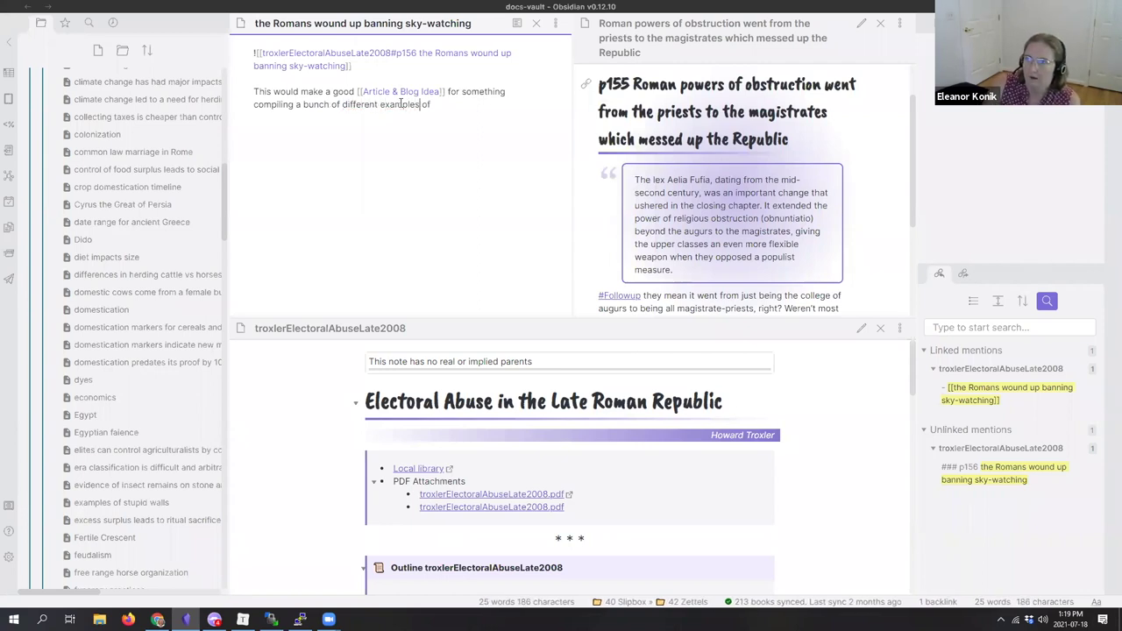
{"action": "key", "text": "End"}
{"action": "type", "text": "how "}
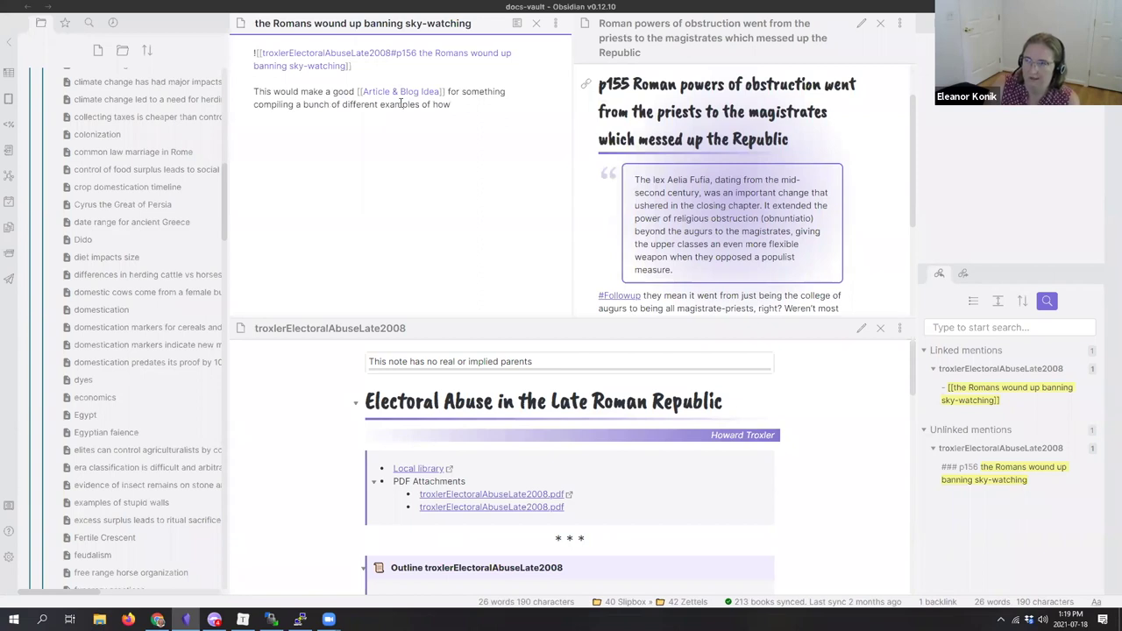
{"action": "type", "text": "politicians ch"}
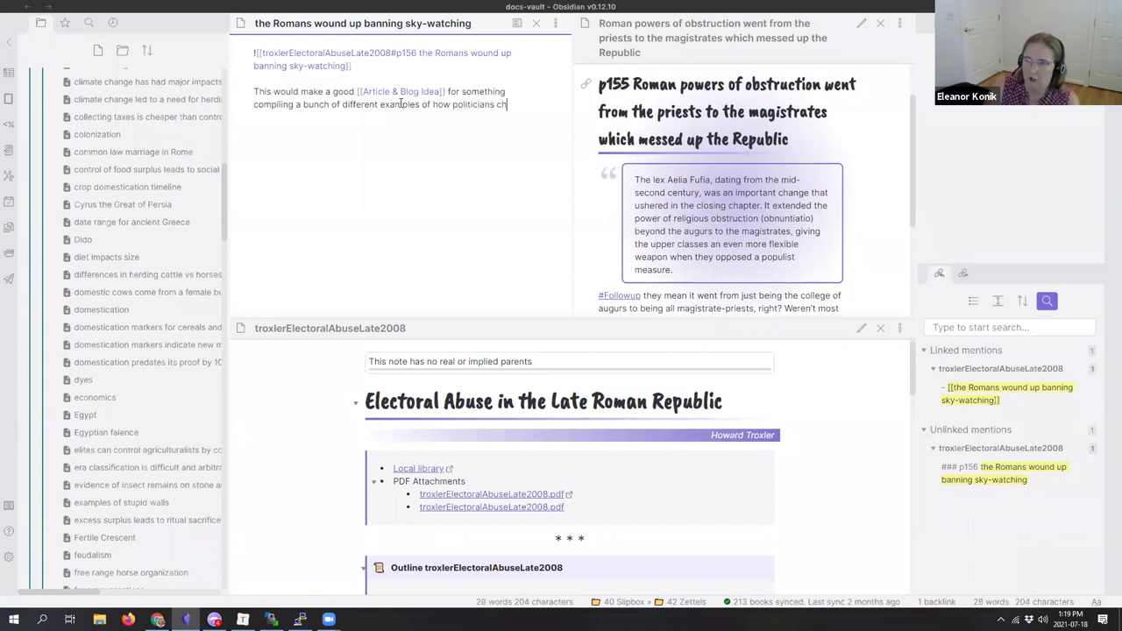
{"action": "type", "text": "ange rules based "}
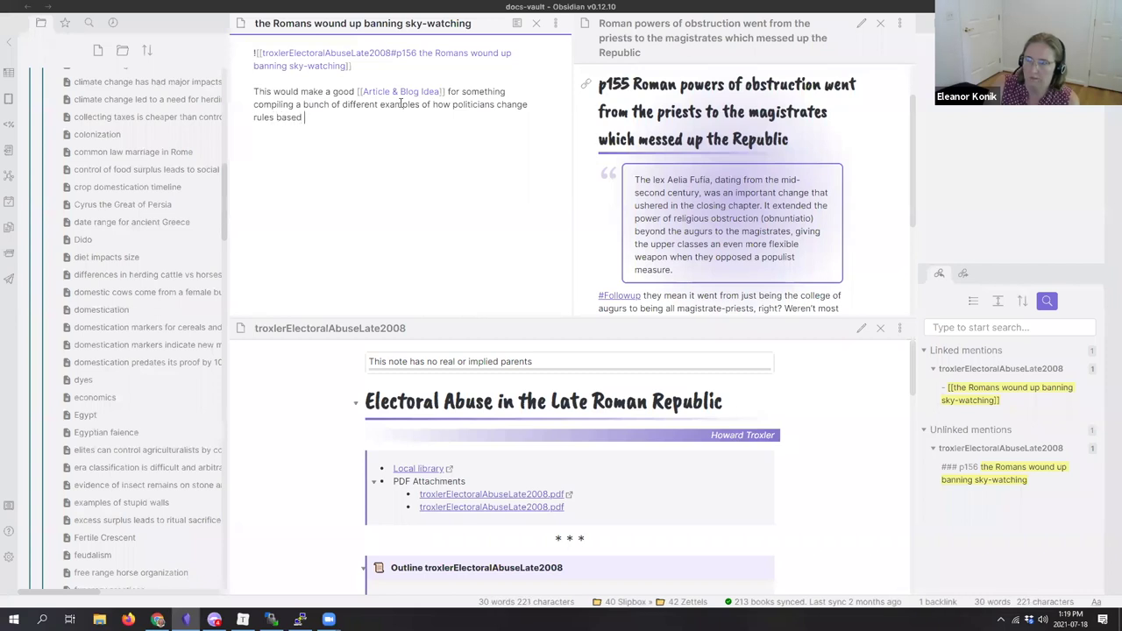
{"action": "type", "text": "on things "}
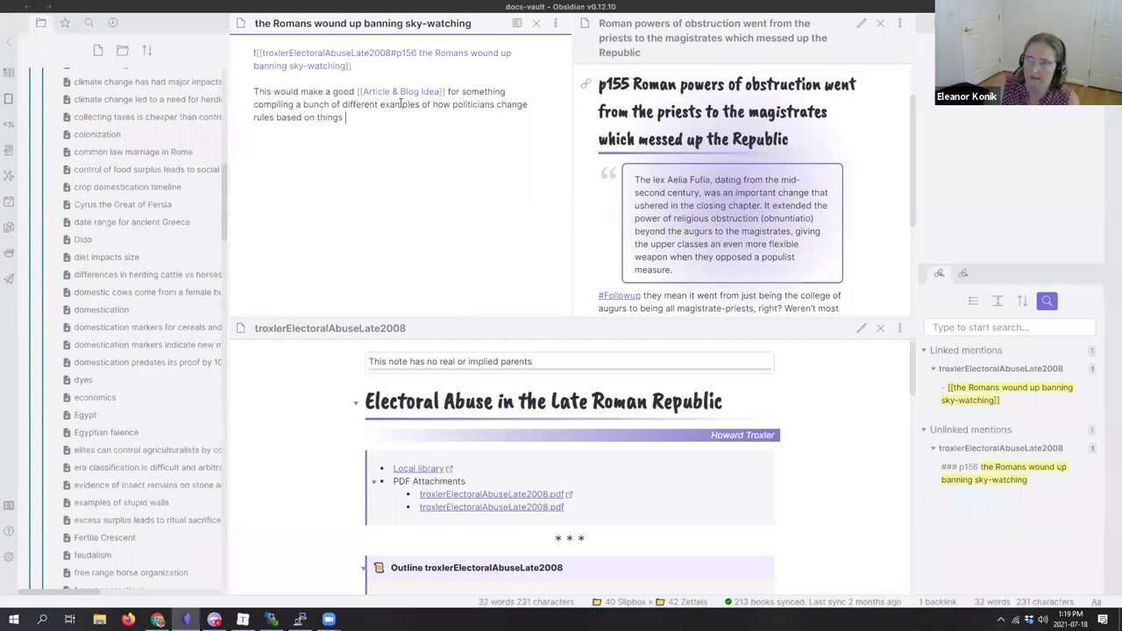
{"action": "type", "text": "that actually happen and abuse."}
Step: Add a [[hard cases bad law]] link in a new paragraph below the sentence
{"action": "key", "text": "Return"}
{"action": "key", "text": "Return"}
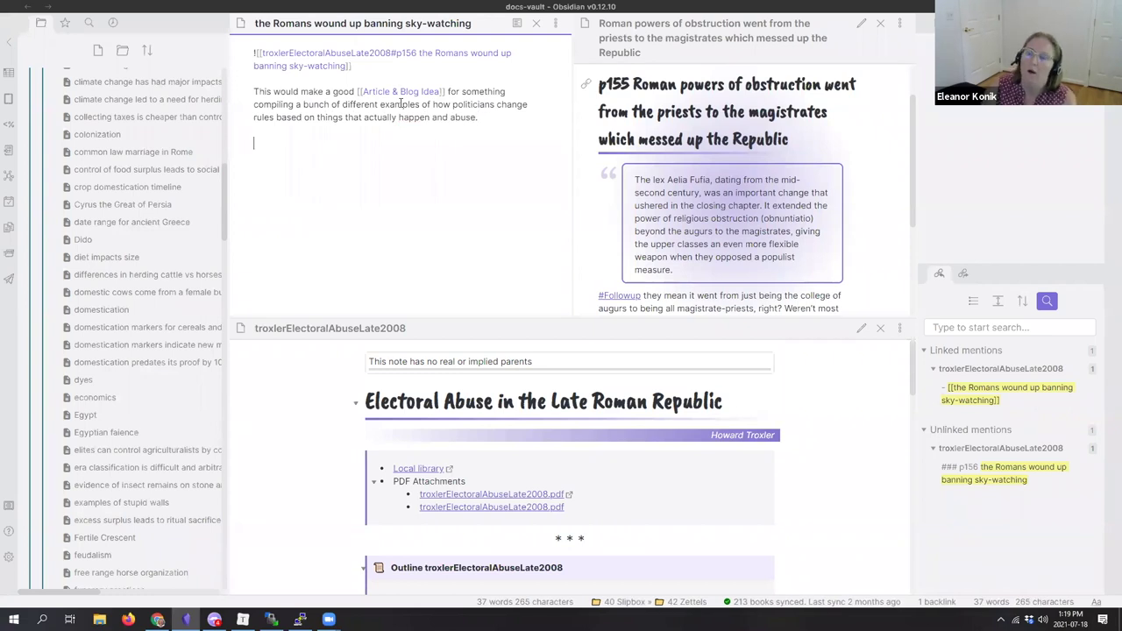
{"action": "type", "text": "[[ha"}
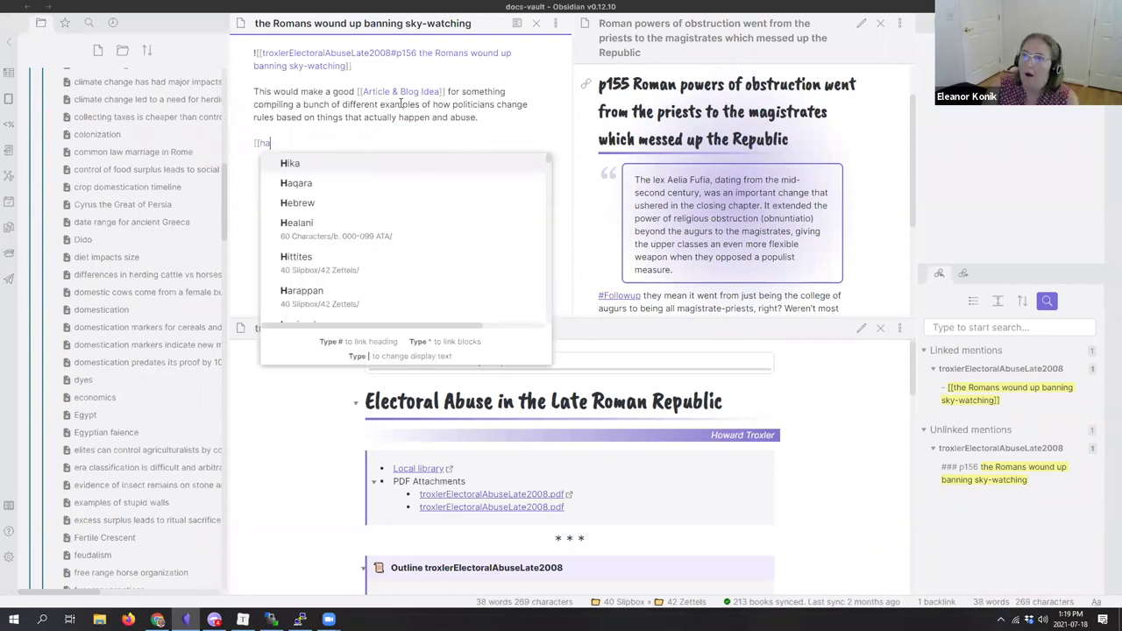
{"action": "type", "text": "rd case"}
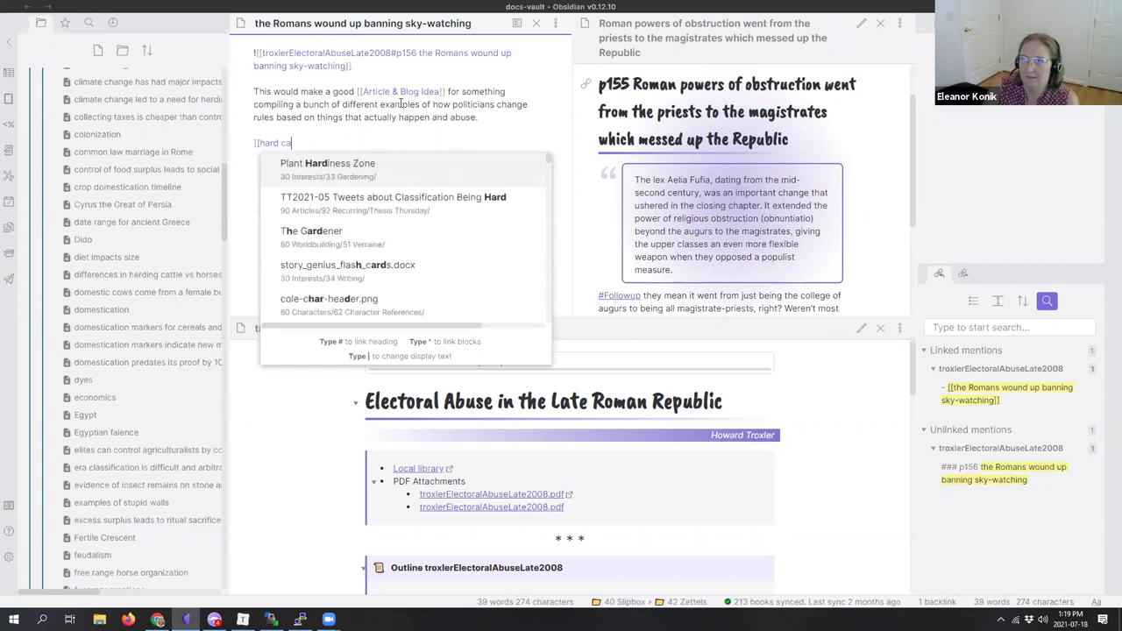
{"action": "key", "text": "BackSpace"}
{"action": "type", "text": "s bad law]]"}
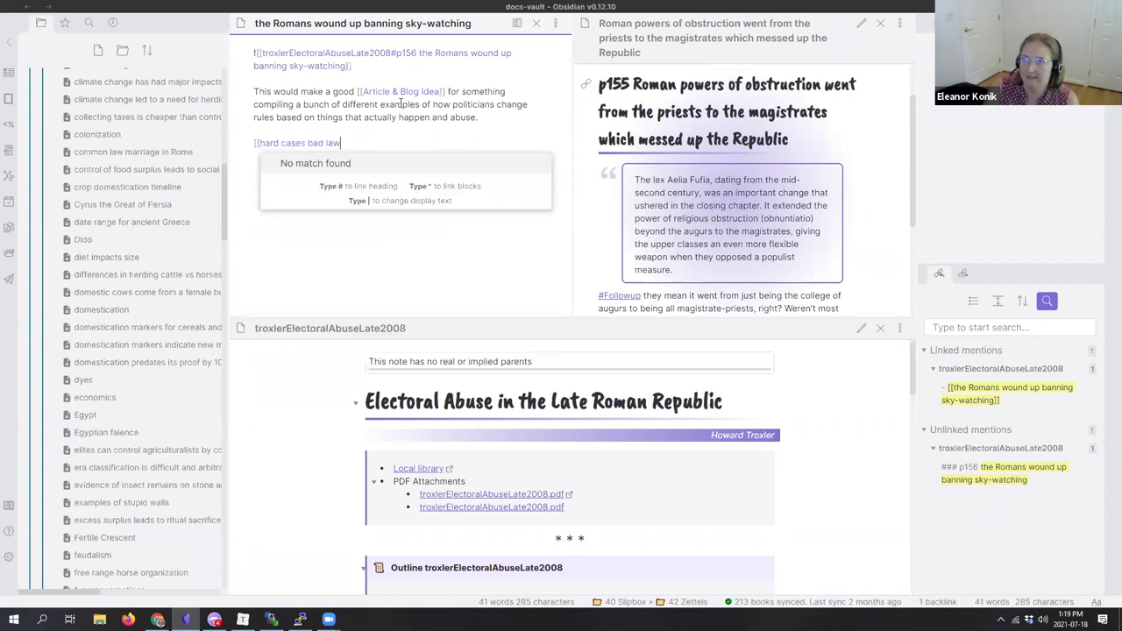
{"action": "key", "text": "Return"}
{"action": "key", "text": "BackSpace"}
Step: Create the hard cases bad law note recalling American property-maintenance caselaw about a hurt trespassing kid
{"action": "type", "text": "]"}
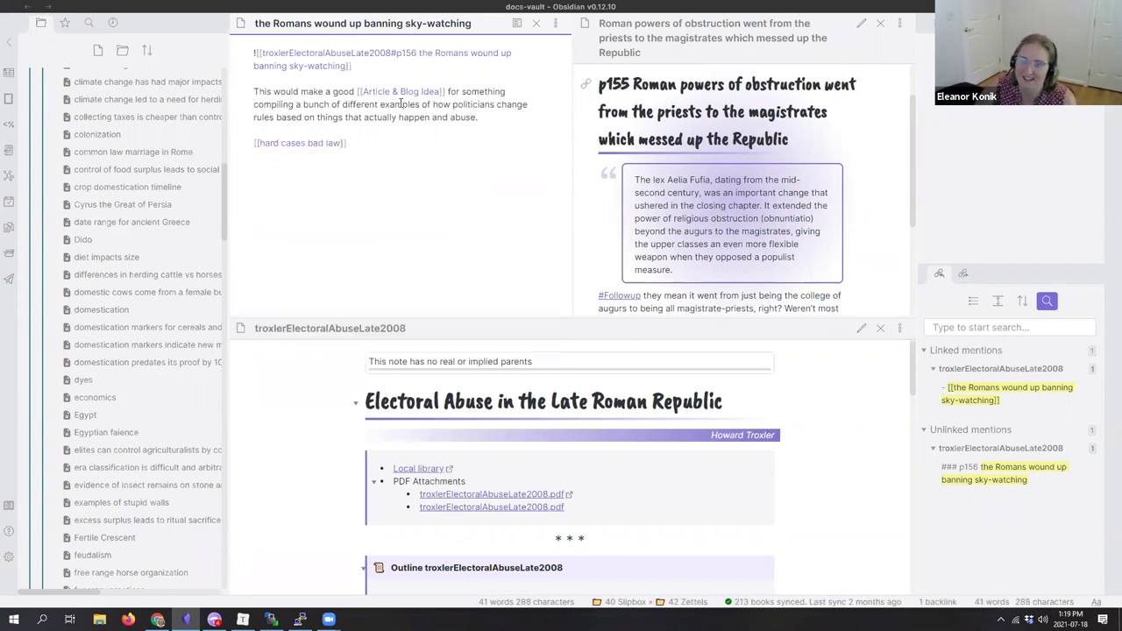
{"action": "left_click", "coordinate": [302, 143], "text": "ctrl"}
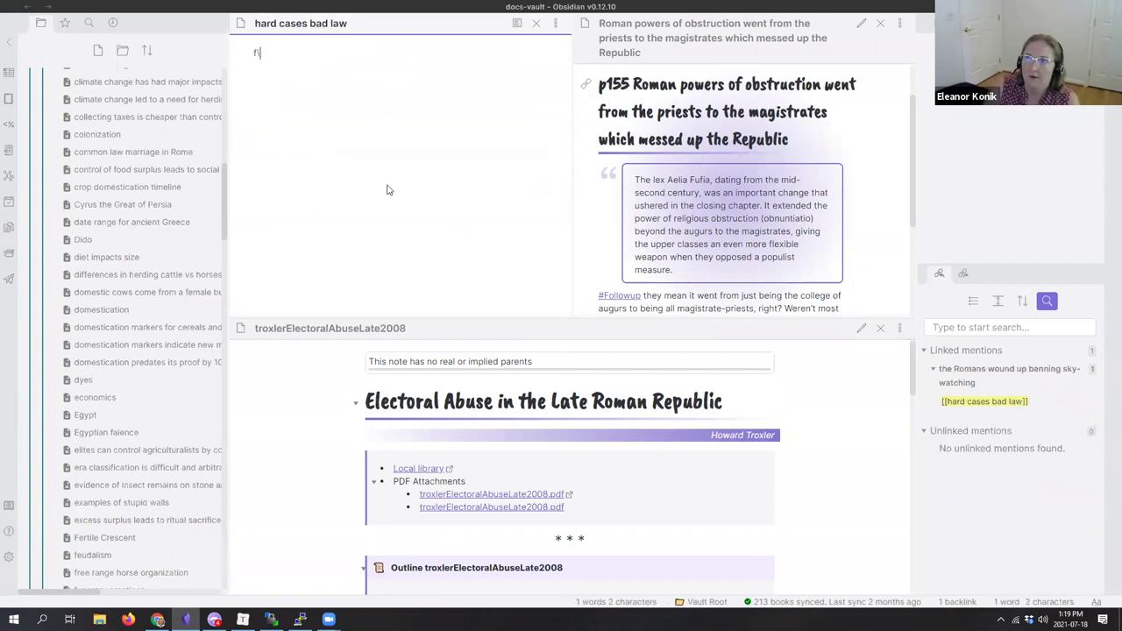
{"action": "type", "text": "remember the"}
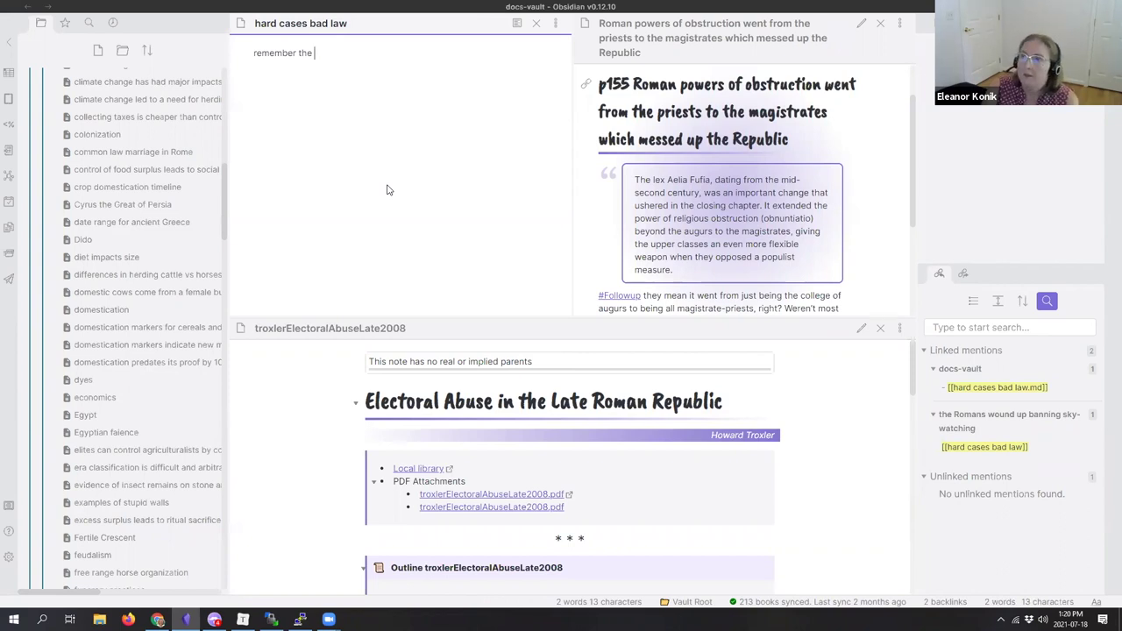
{"action": "type", "text": "American s"}
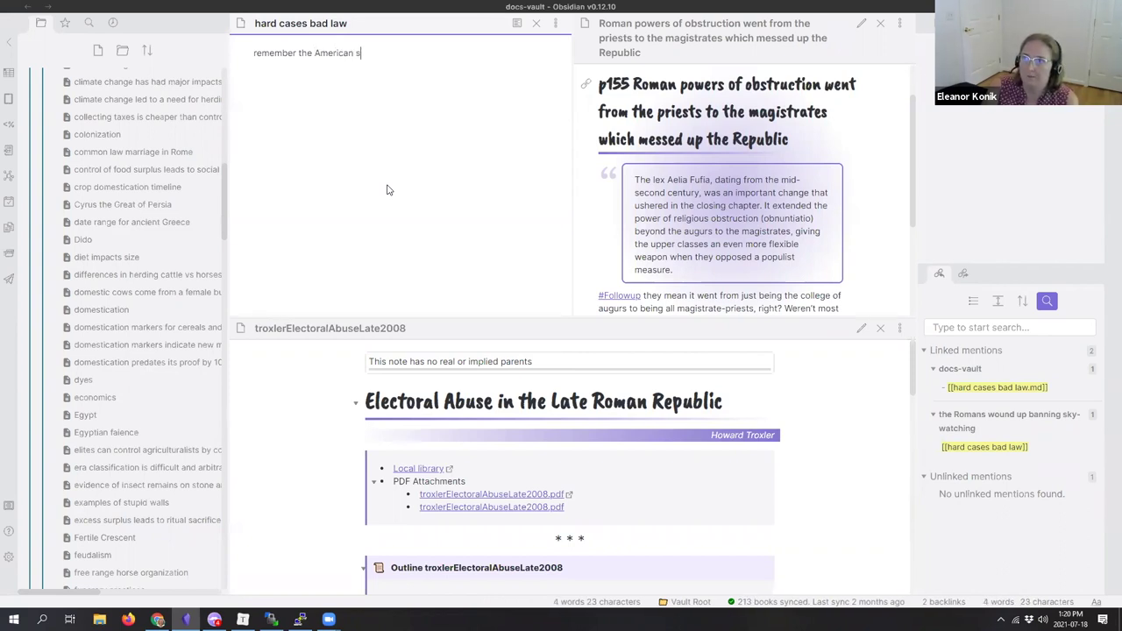
{"action": "key", "text": "BackSpace"}
{"action": "type", "text": "caselaw about "}
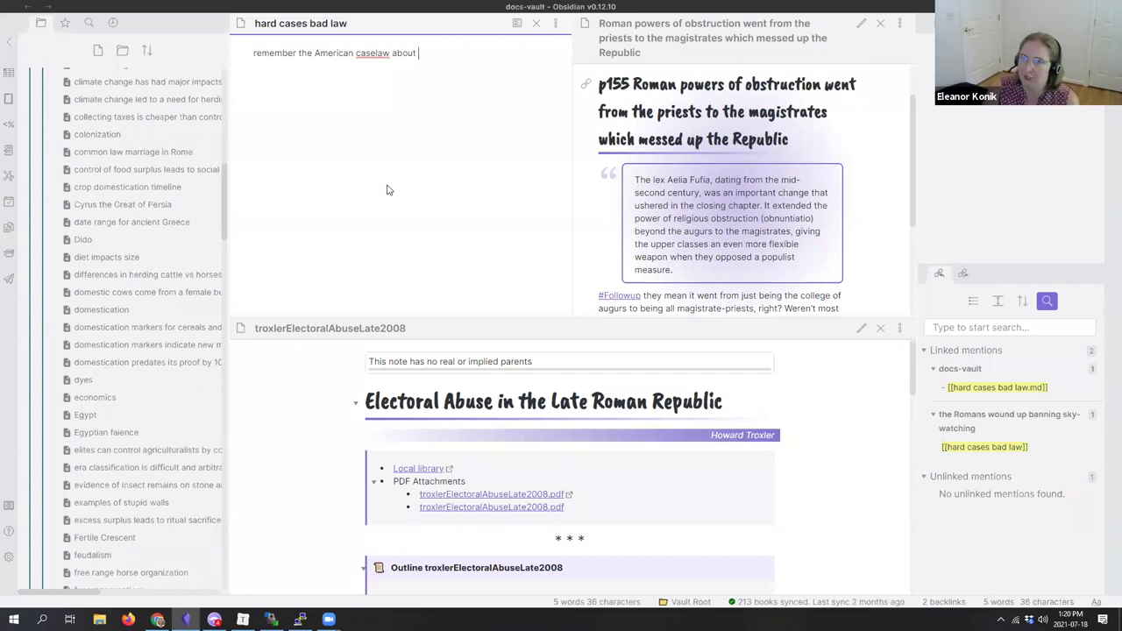
{"action": "type", "text": "rroperty mainten"}
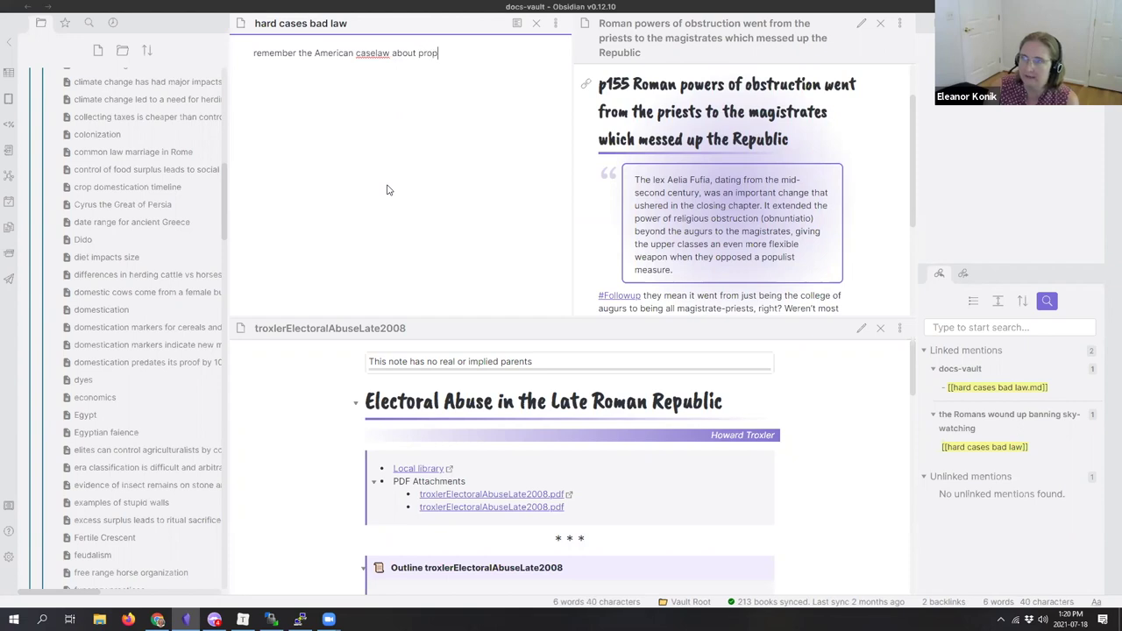
{"action": "type", "text": "ce a li"}
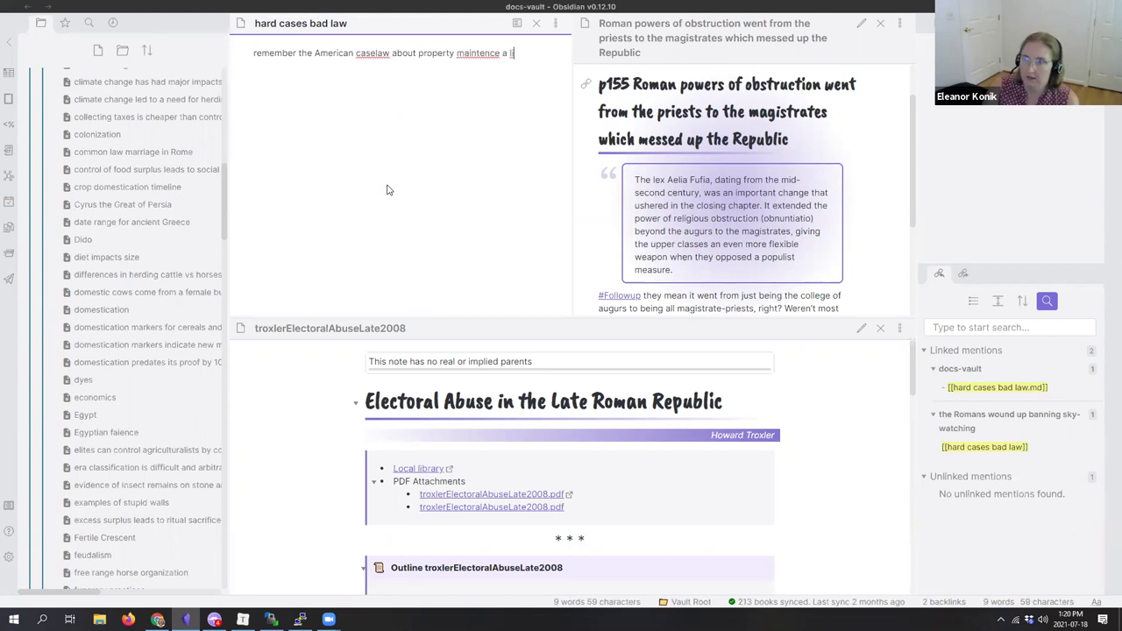
{"action": "type", "text": "ttle kid got  hurt"}
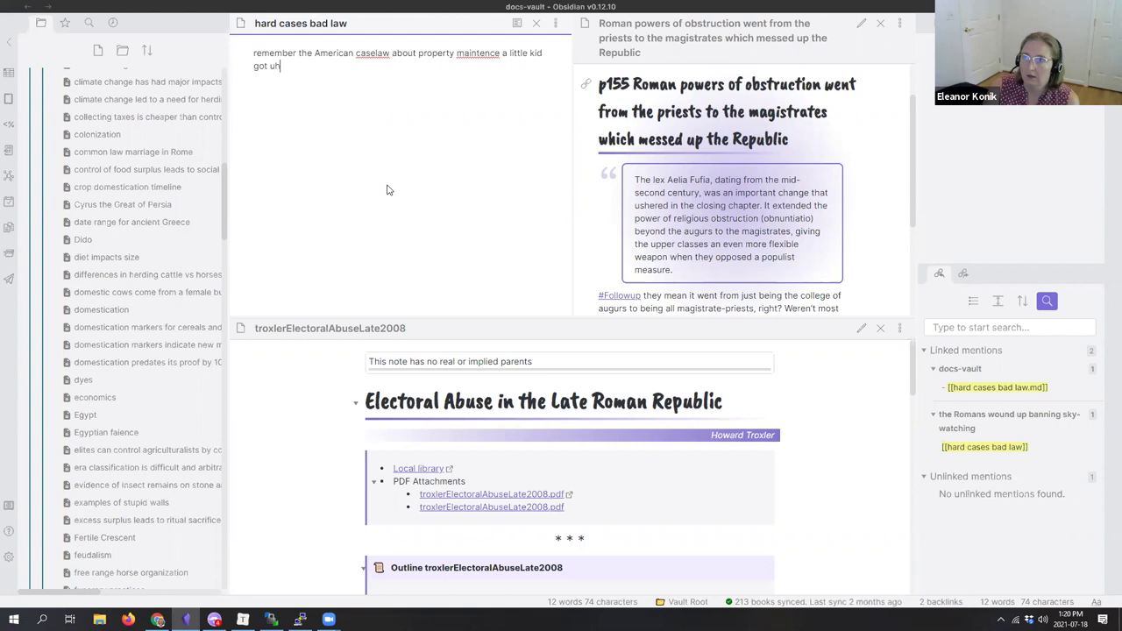
{"action": "type", "text": " and"}
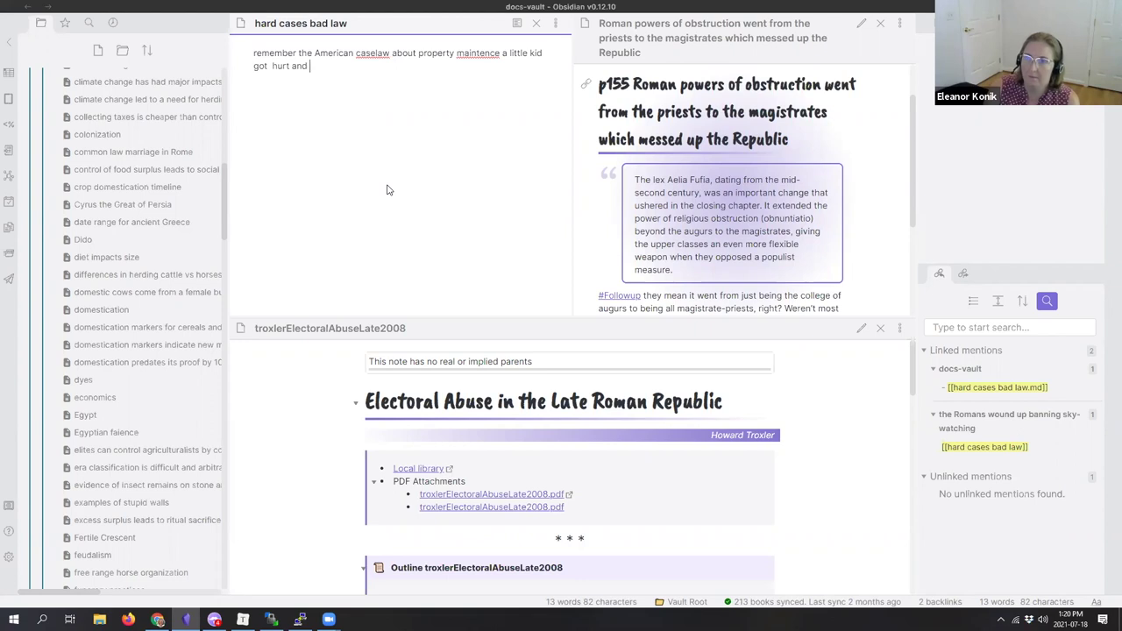
{"action": "type", "text": "we"}
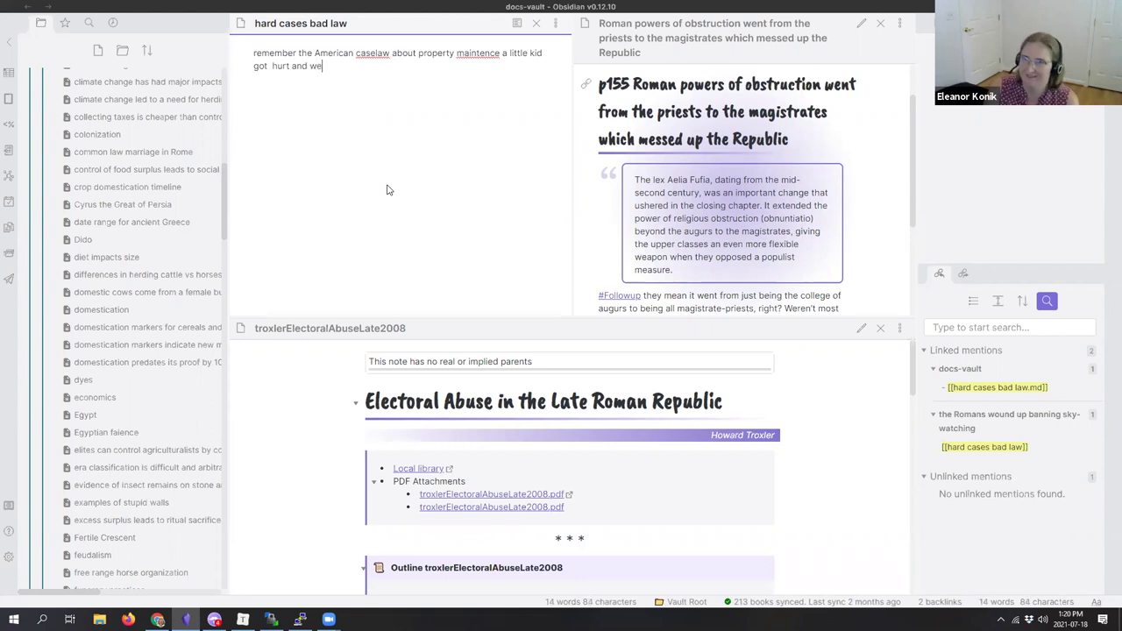
{"action": "type", "text": "re tresspassing."}
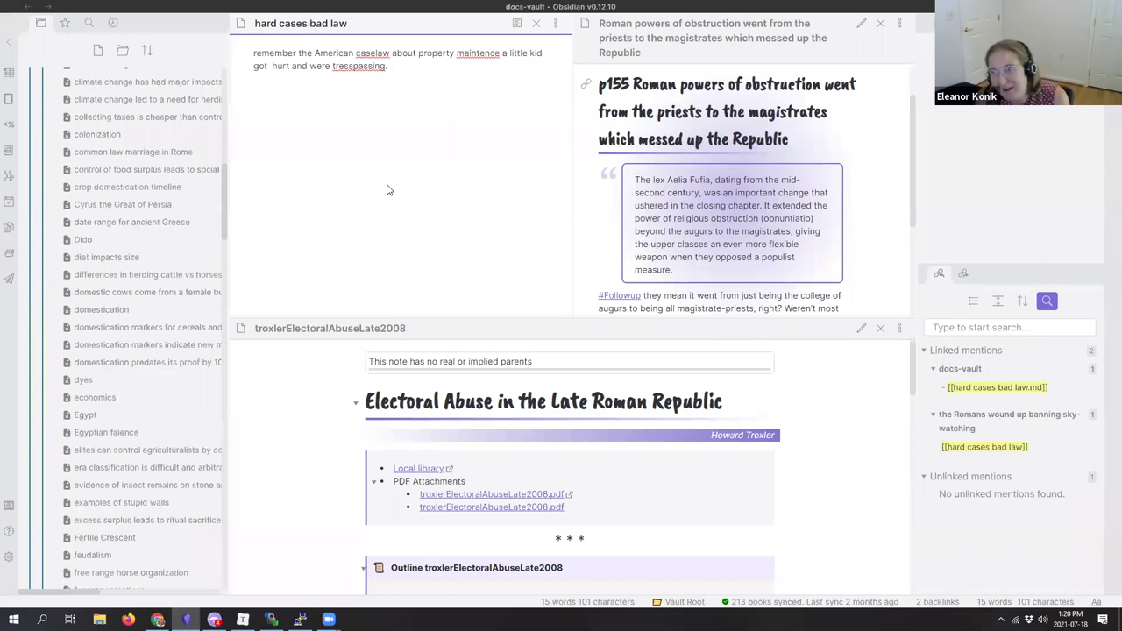
Step: Correct 'tresspassing' and 'maintence' to 'trespassing' and 'maintenance' via spelling suggestions
{"action": "right_click", "coordinate": [363, 68]}
{"action": "left_click", "coordinate": [385, 82]}
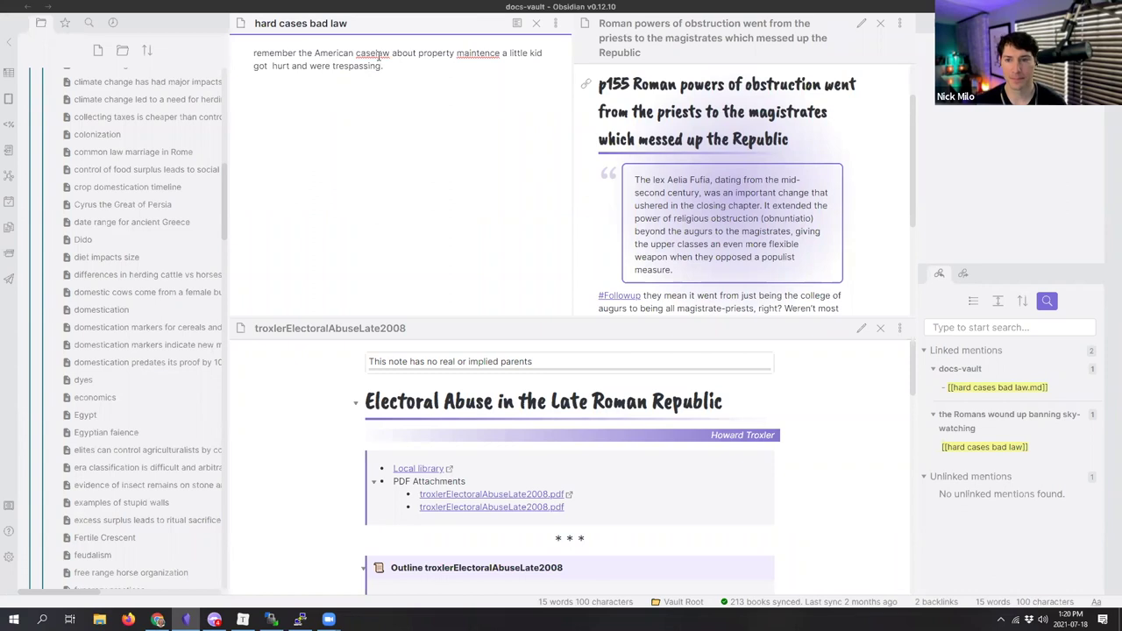
{"action": "right_click", "coordinate": [482, 53]}
{"action": "left_click", "coordinate": [512, 65]}
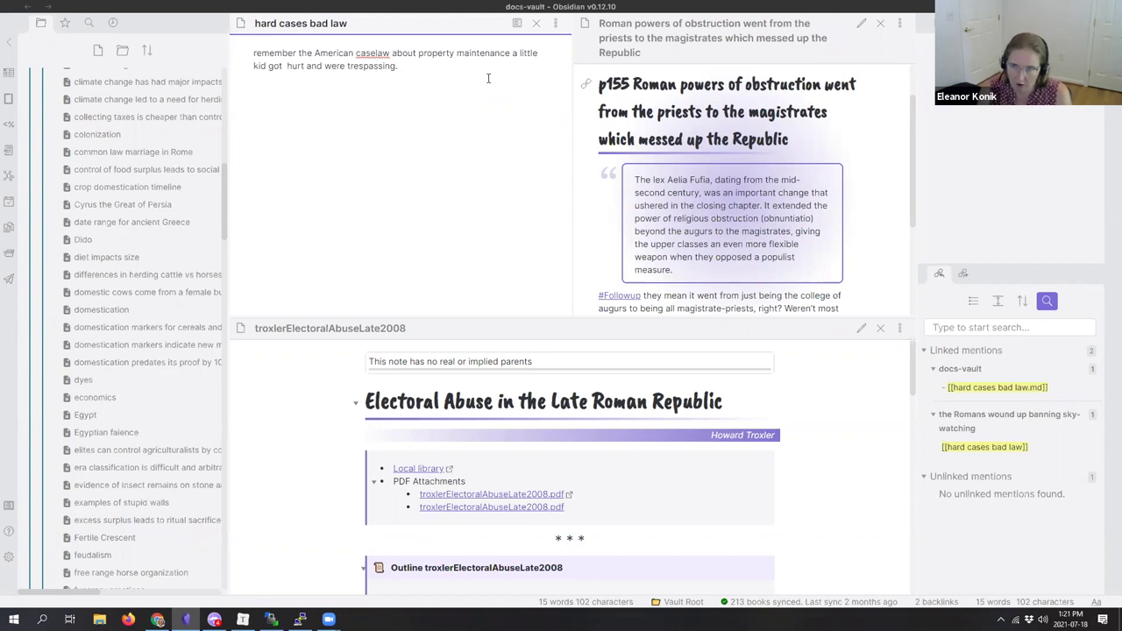
Step: Return to the Romans sky-watching note with the cursor after its [[hard cases bad law]] link
{"action": "key", "text": "ctrl+alt+Left"}
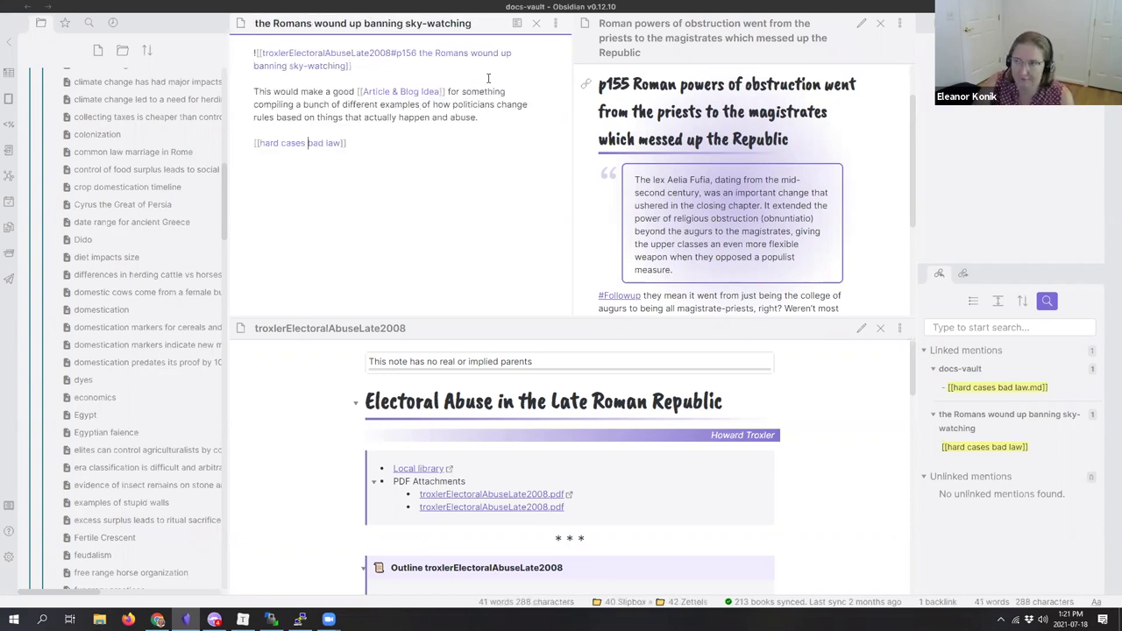
{"action": "key", "text": "End"}
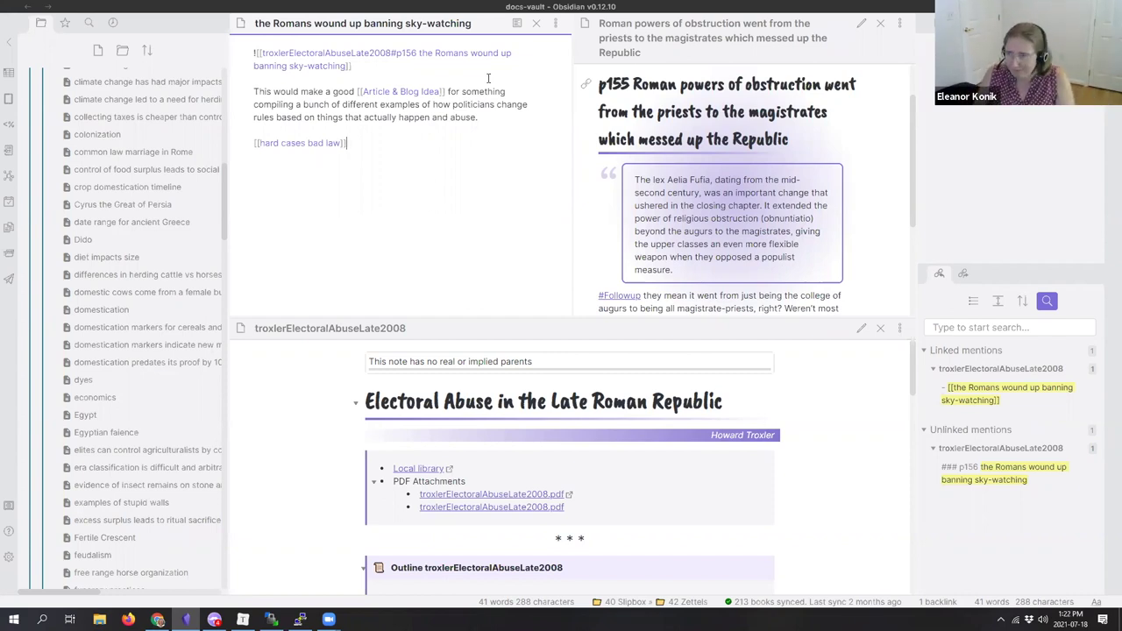
Step: Collapse the 40 Slipbox folder to reveal the top-level hard cases bad law note
{"action": "scroll", "coordinate": [158, 223], "scroll_direction": "up", "scroll_amount": 15}
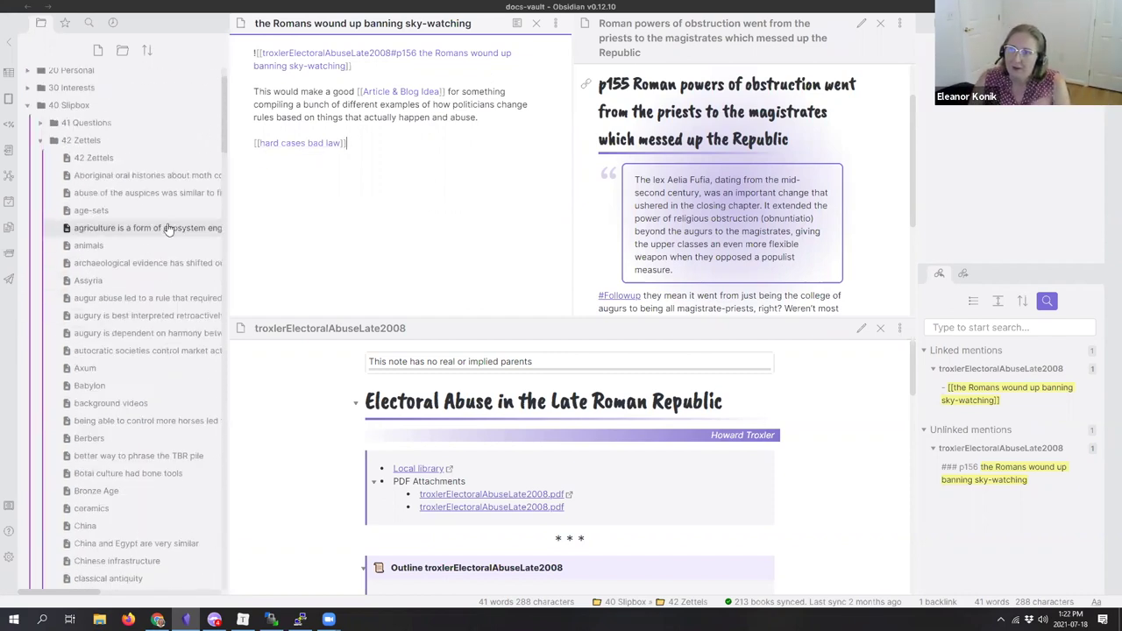
{"action": "left_click", "coordinate": [34, 164]}
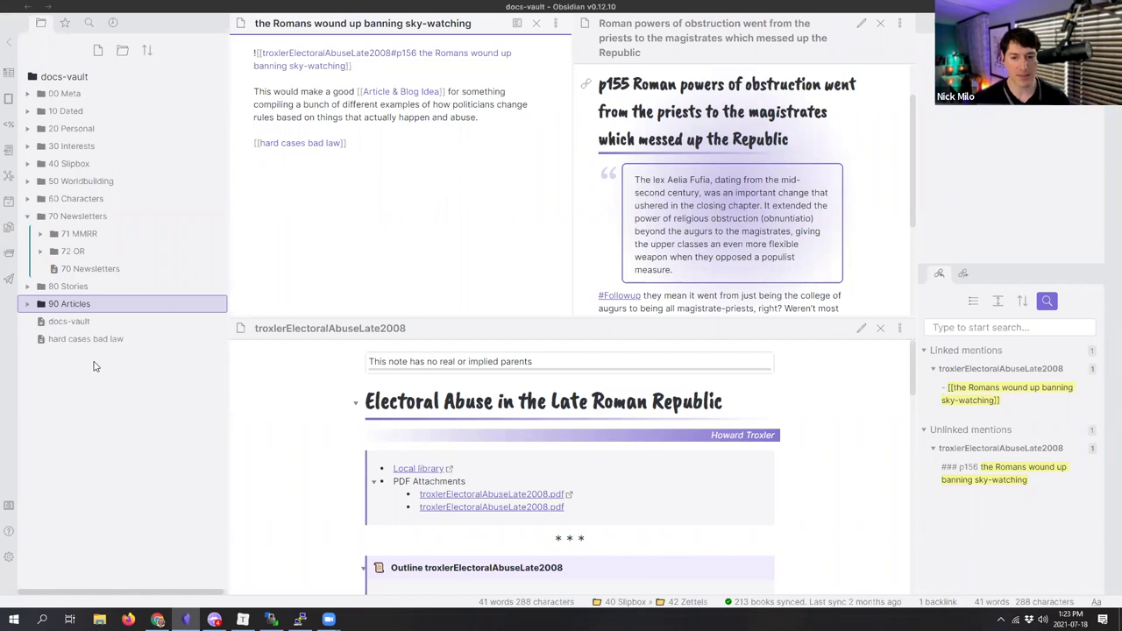
Step: Make the link line a bullet and add an 'ice cream weird laws america' bullet
{"action": "left_click", "coordinate": [411, 149]}
{"action": "key", "text": "Home"}
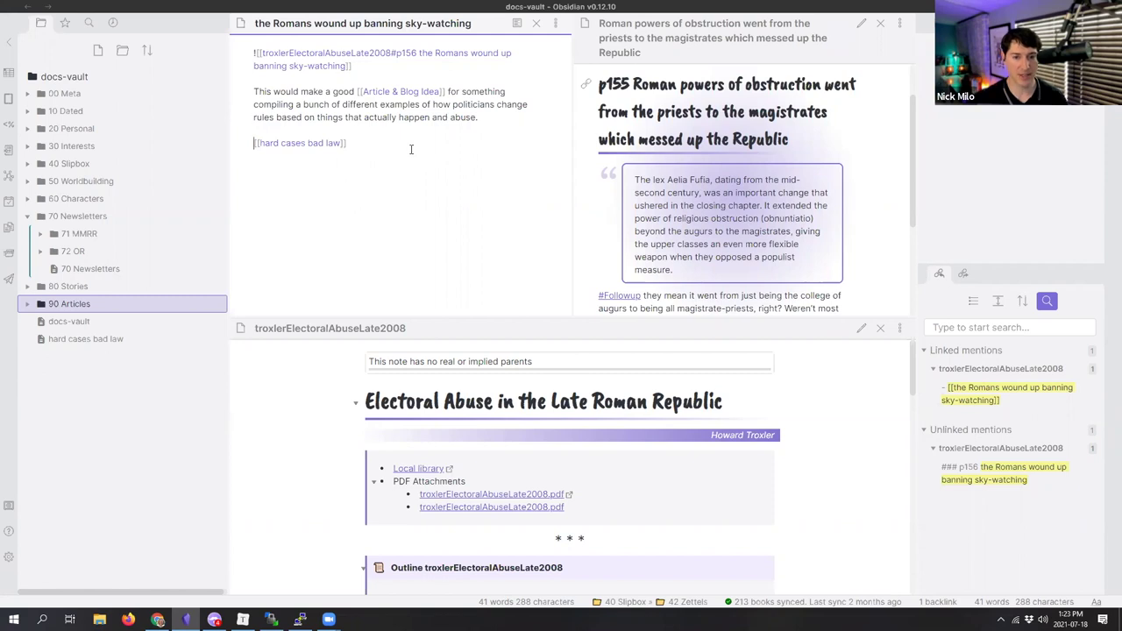
{"action": "type", "text": "*"}
{"action": "key", "text": "End"}
{"action": "key", "text": "Return"}
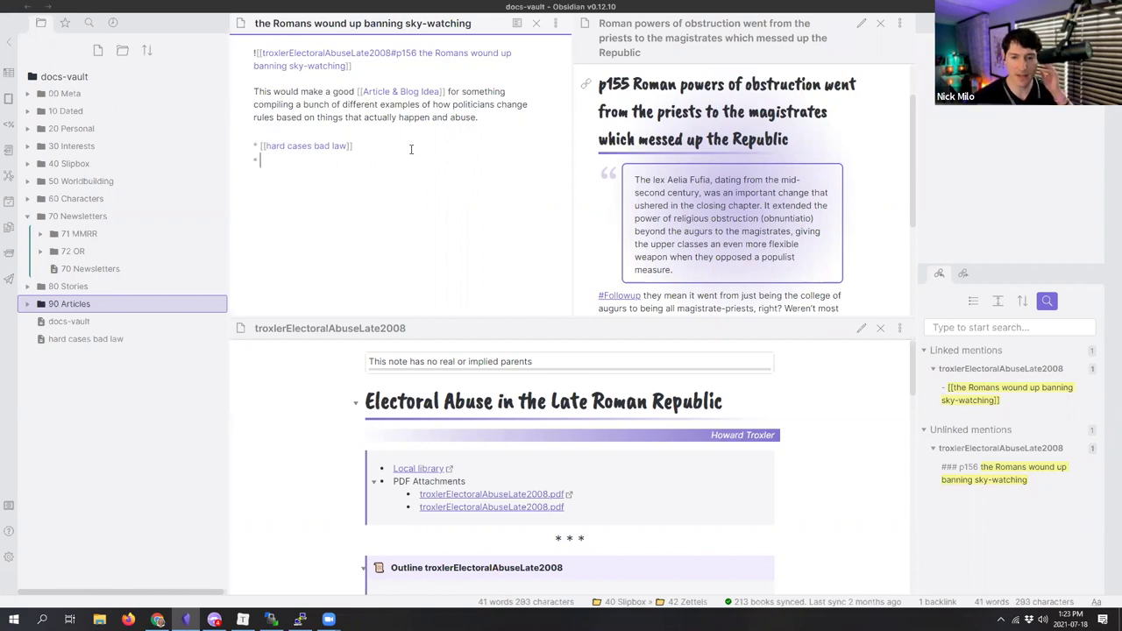
{"action": "type", "text": "ice cream weird laws"}
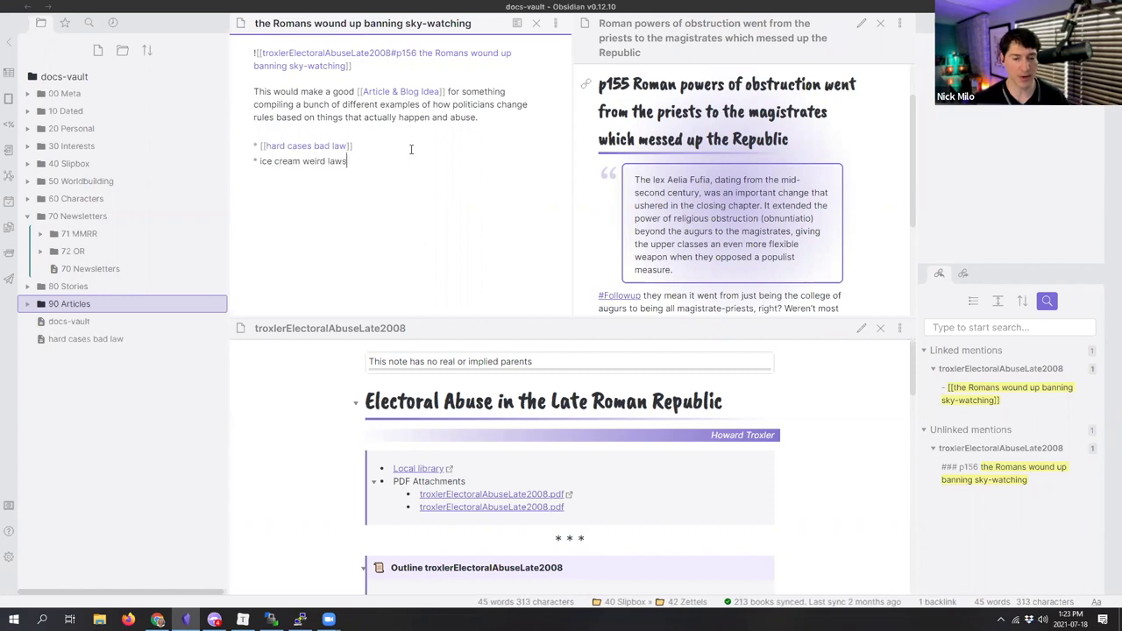
{"action": "type", "text": " america"}
{"action": "key", "text": "Return"}
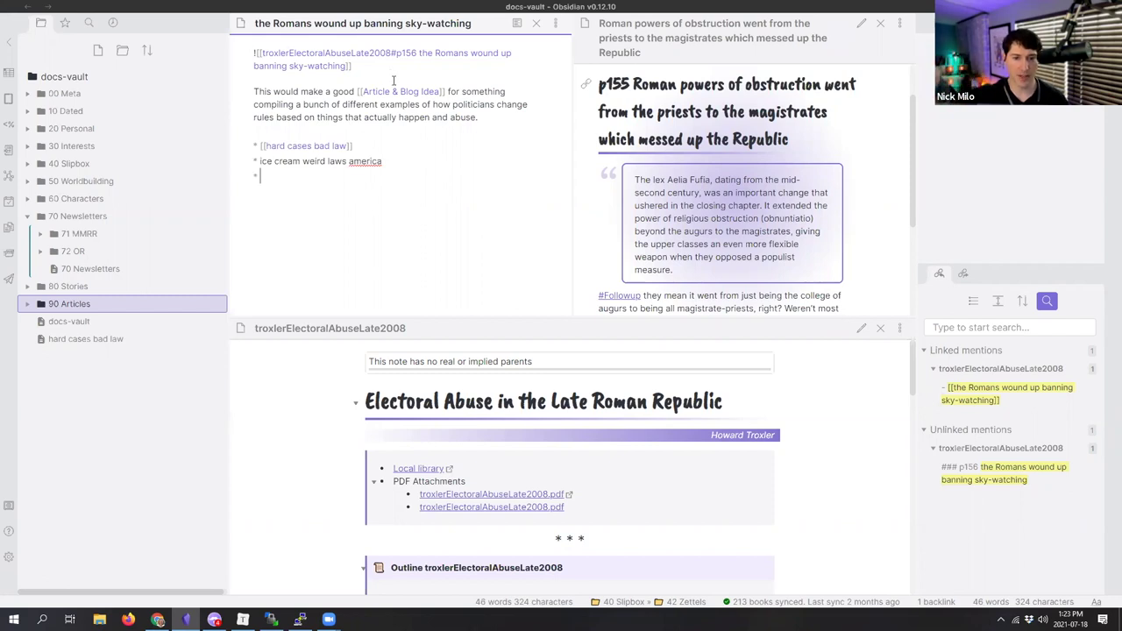
Step: Cut the idea paragraph and bullets into a new blank note
{"action": "left_click_drag", "start_coordinate": [356, 91], "coordinate": [374, 191]}
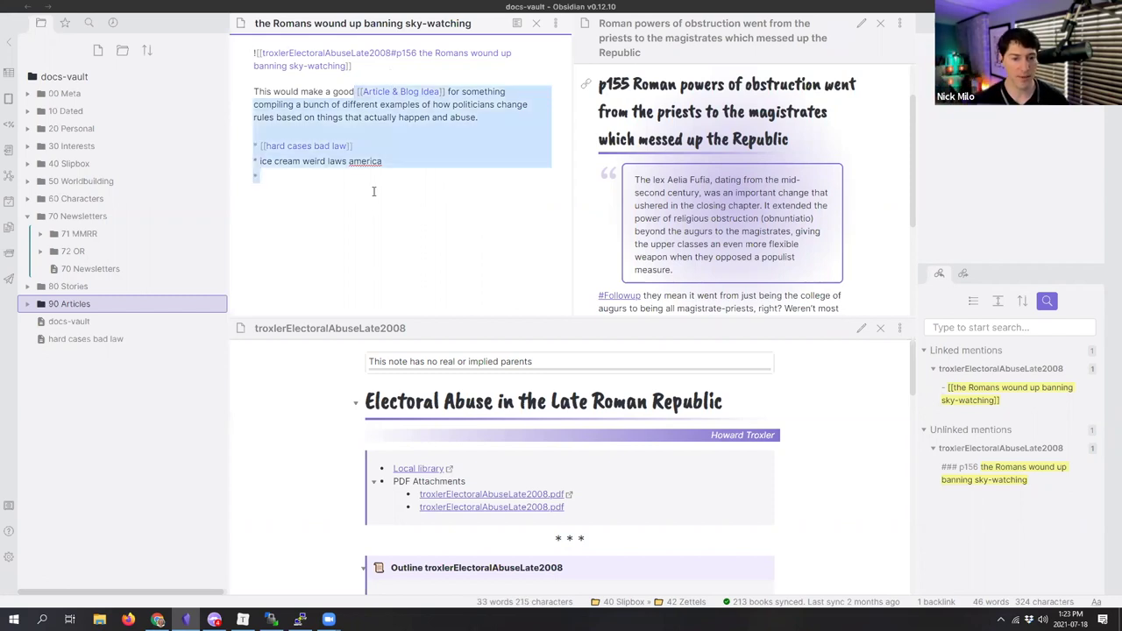
{"action": "key", "text": "ctrl+x"}
{"action": "key", "text": "shift+Home"}
{"action": "key", "text": "BackSpace"}
{"action": "key", "text": "ctrl+shift+n"}
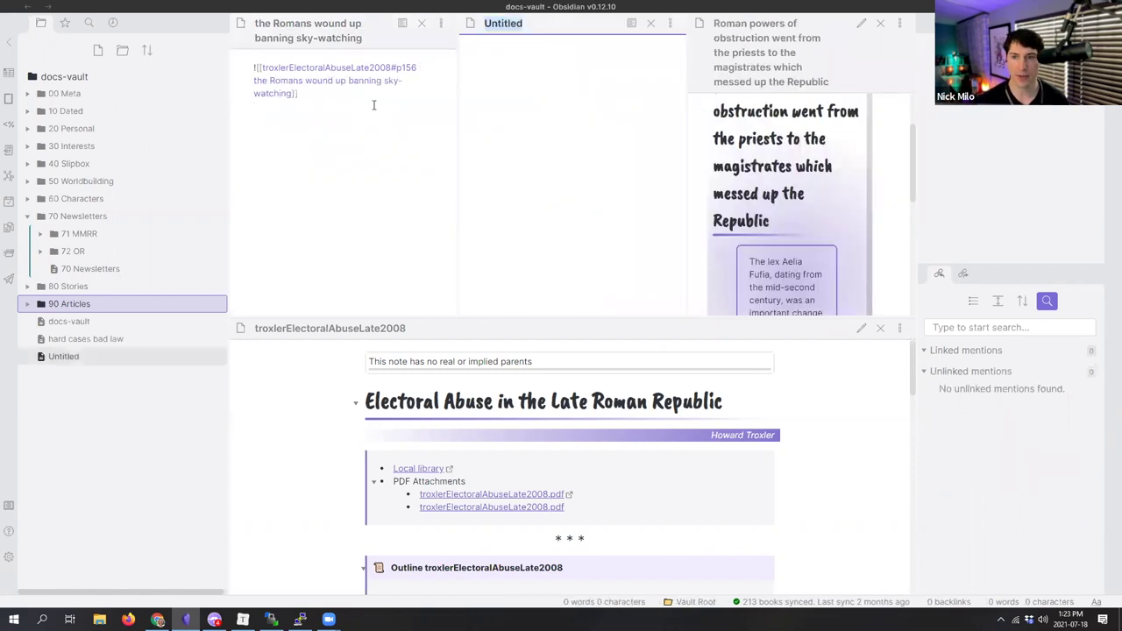
{"action": "left_click", "coordinate": [500, 90]}
{"action": "key", "text": "ctrl+v"}
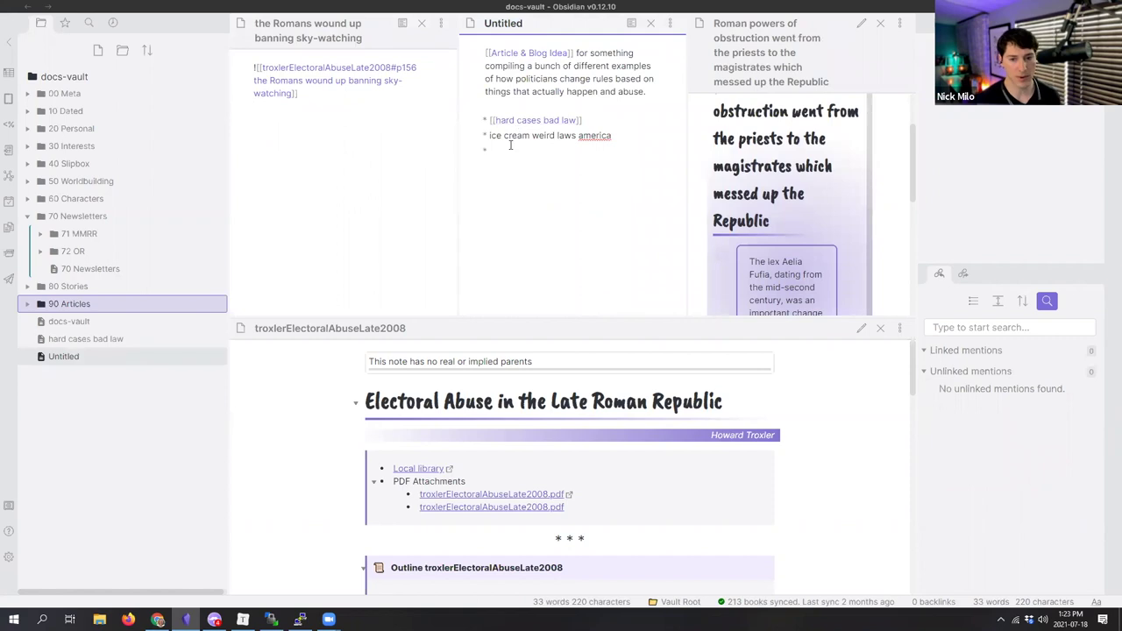
Step: Add a [[the Romans wound up banning sky-watching]] link to the new note
{"action": "type", "text": "[[romans"}
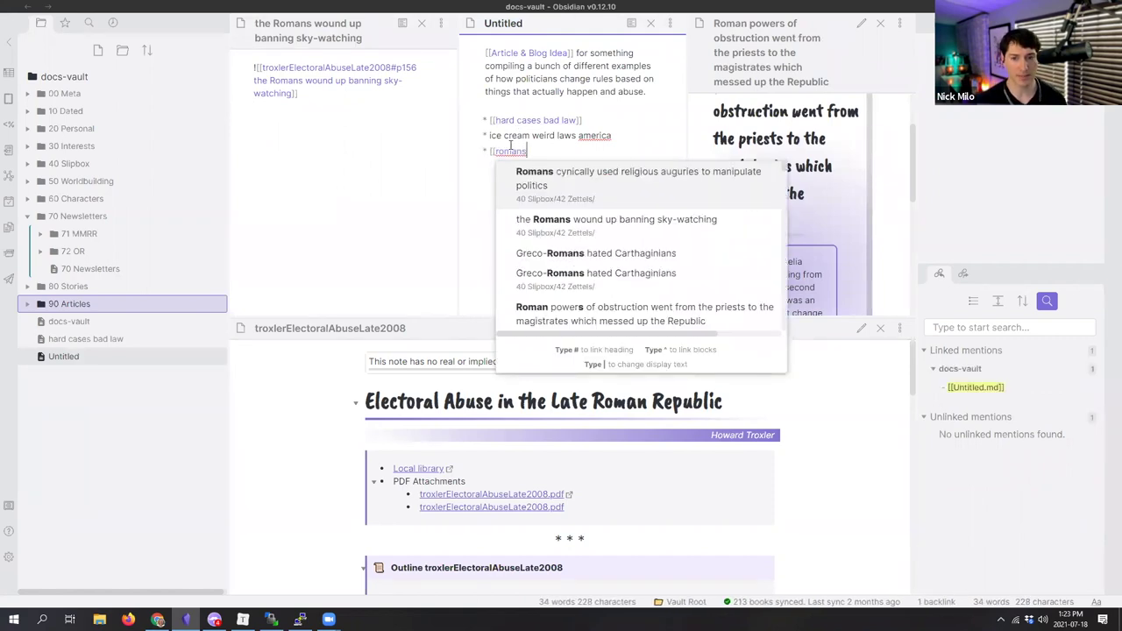
{"action": "key", "text": "Down"}
{"action": "key", "text": "Return"}
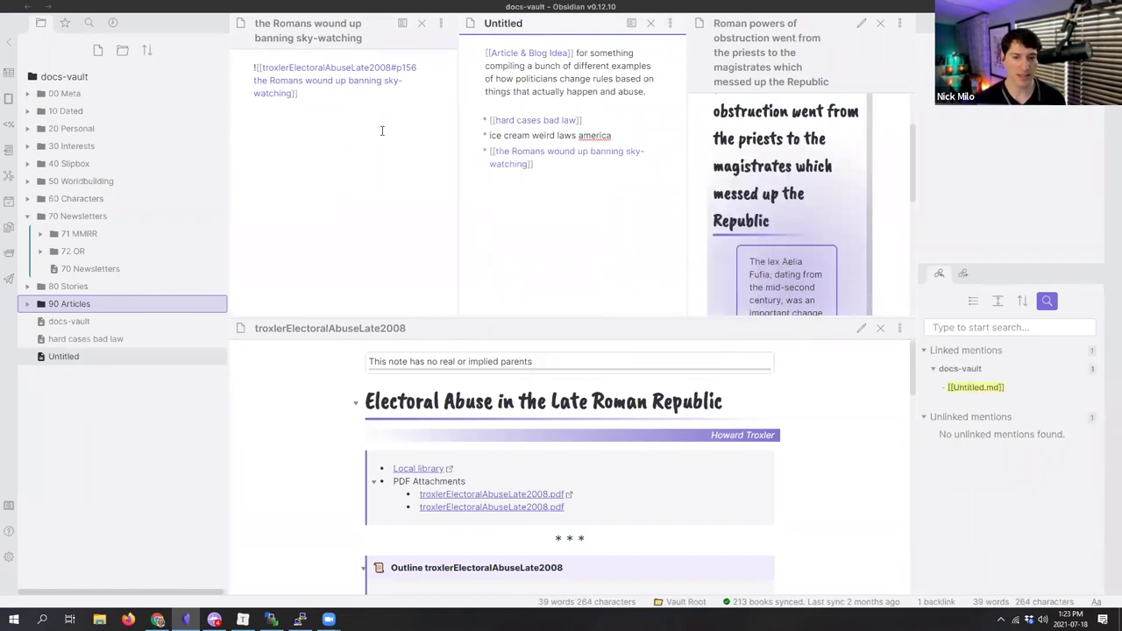
{"action": "left_click", "coordinate": [382, 131]}
Step: Title the new note 'misuse of law makes people change laws' and close the Romans note
{"action": "left_click", "coordinate": [505, 28]}
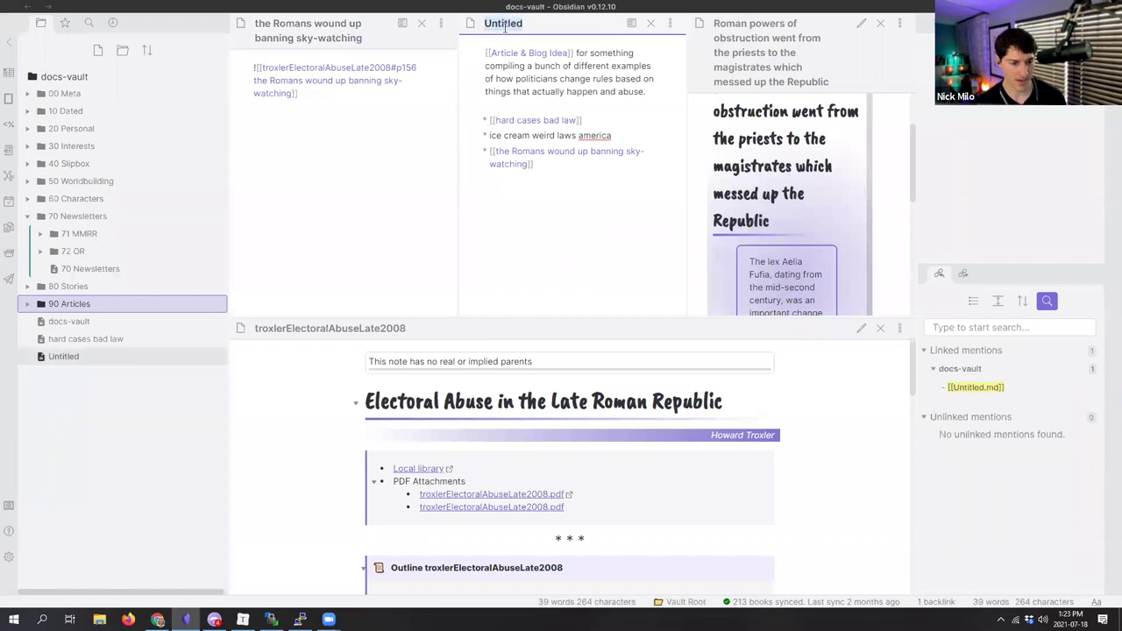
{"action": "type", "text": "bad"}
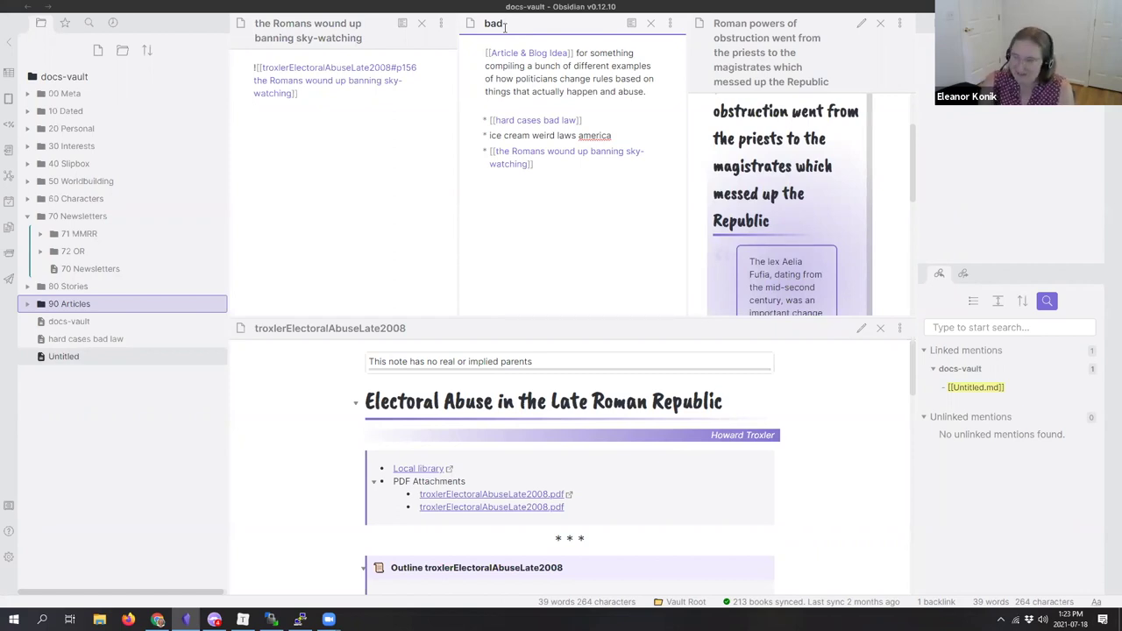
{"action": "key", "text": "BackSpace"}
{"action": "key", "text": "BackSpace"}
{"action": "key", "text": "BackSpace"}
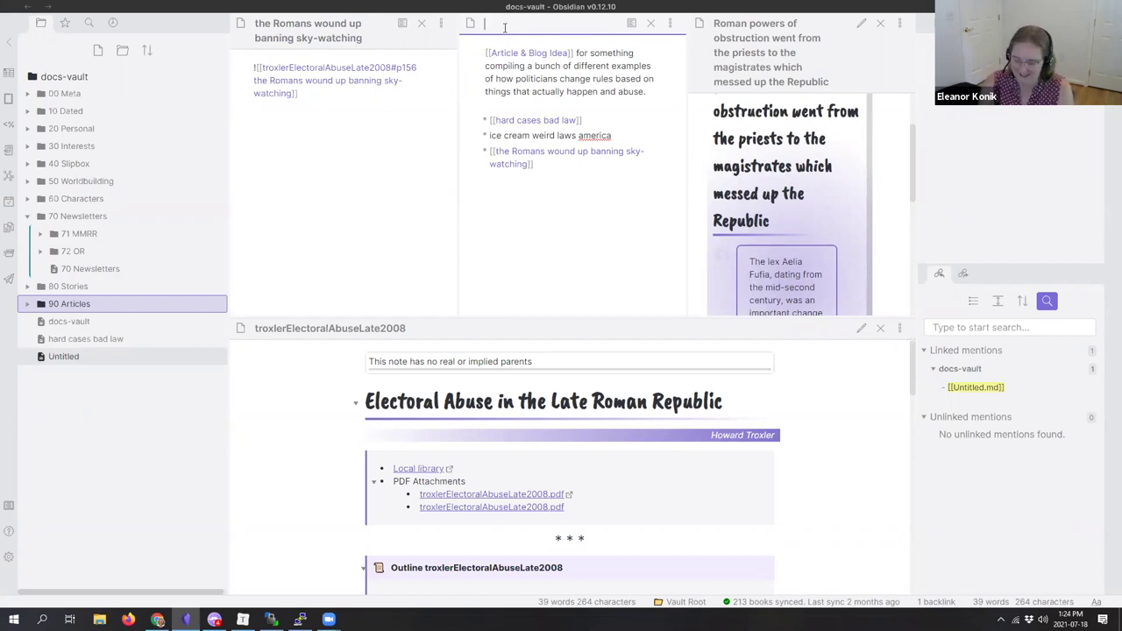
{"action": "type", "text": "misuse "}
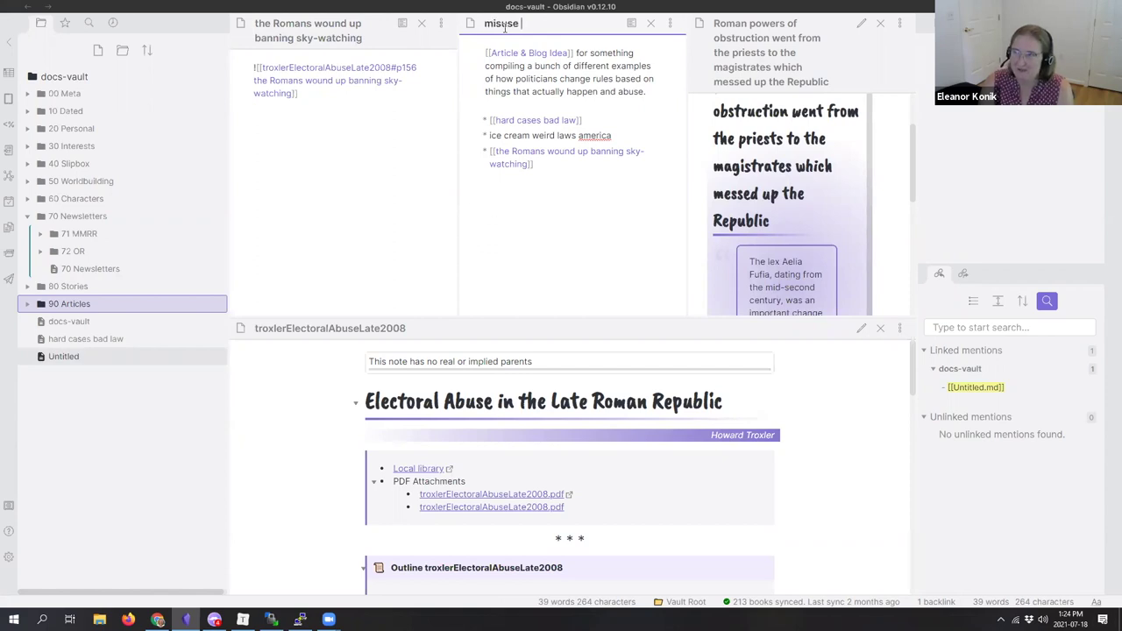
{"action": "type", "text": "of law makes people change laws"}
{"action": "key", "text": "Return"}
{"action": "left_click", "coordinate": [169, 307]}
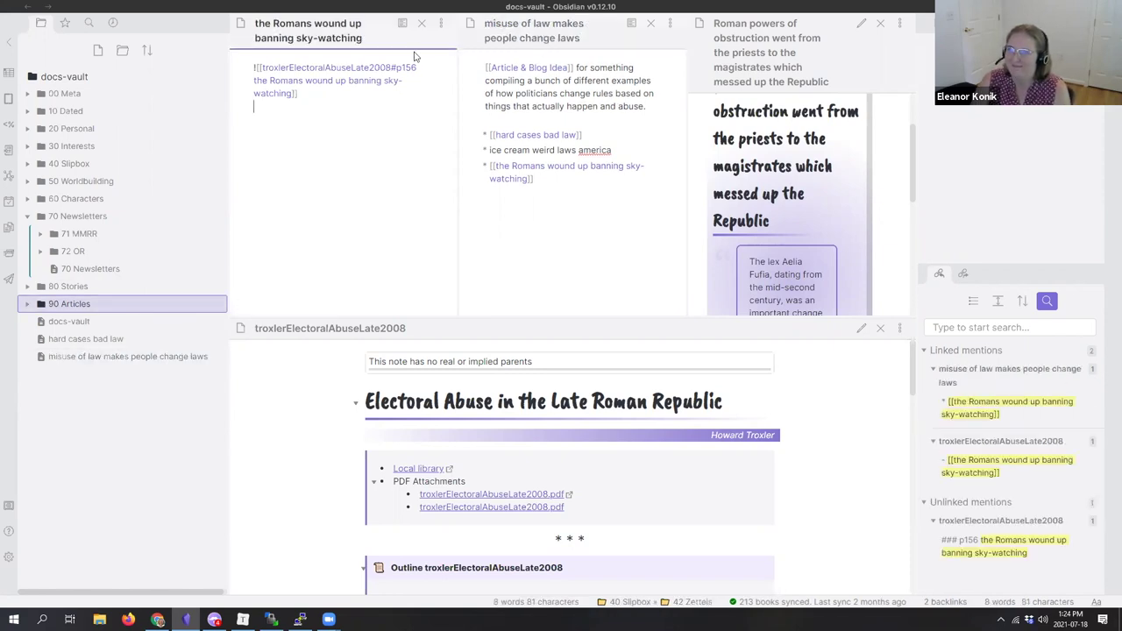
{"action": "left_click", "coordinate": [422, 23]}
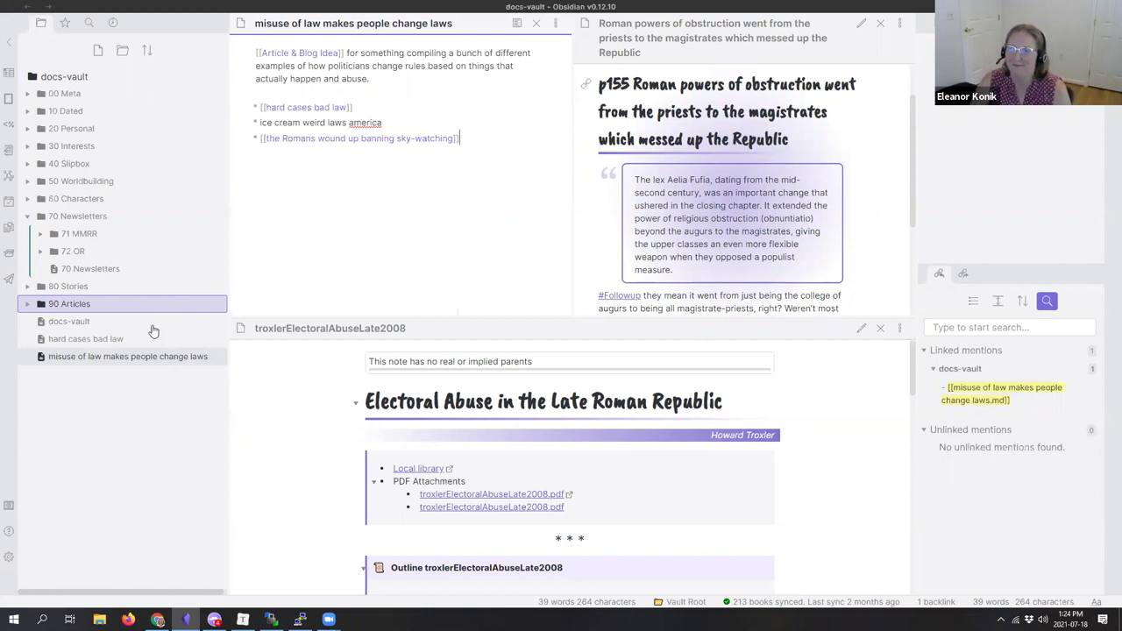
Step: Move the misuse-of-law note into the 94 WIP folder
{"action": "left_click", "coordinate": [78, 303]}
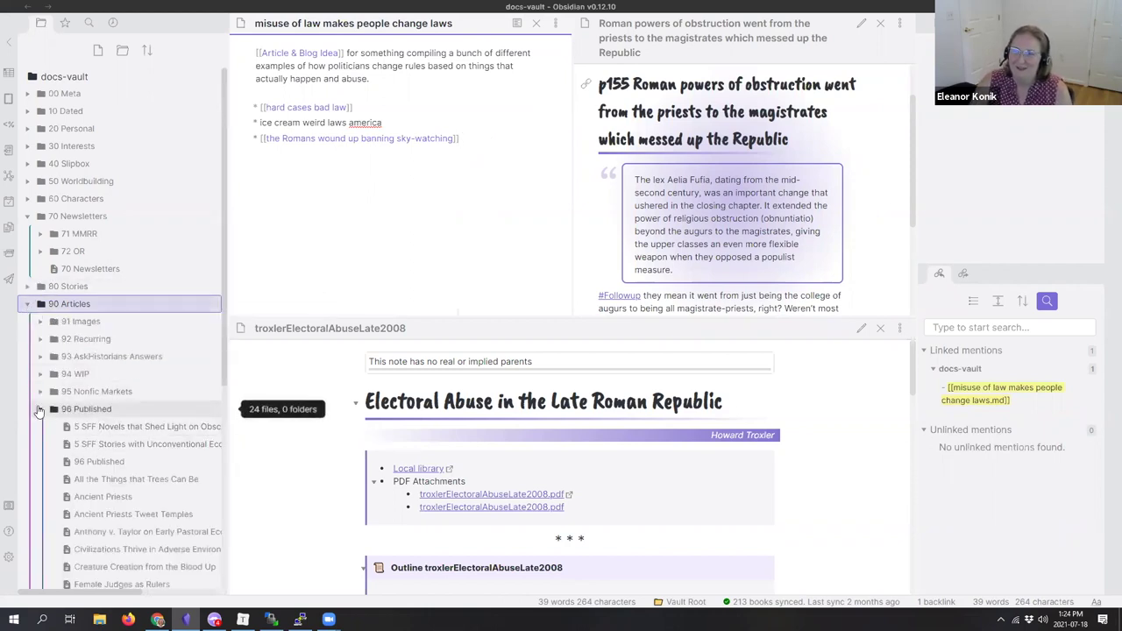
{"action": "left_click", "coordinate": [79, 408]}
{"action": "left_click_drag", "start_coordinate": [97, 484], "coordinate": [123, 370]}
Step: Move the hard cases bad law note into 40 Slipbox's 42 Zettels folder
{"action": "mouse_move", "coordinate": [105, 461]}
{"action": "left_mouse_down"}
{"action": "mouse_move", "coordinate": [132, 289]}
{"action": "mouse_move", "coordinate": [114, 235]}
{"action": "mouse_move", "coordinate": [92, 463]}
{"action": "left_mouse_up"}
{"action": "left_click", "coordinate": [28, 216]}
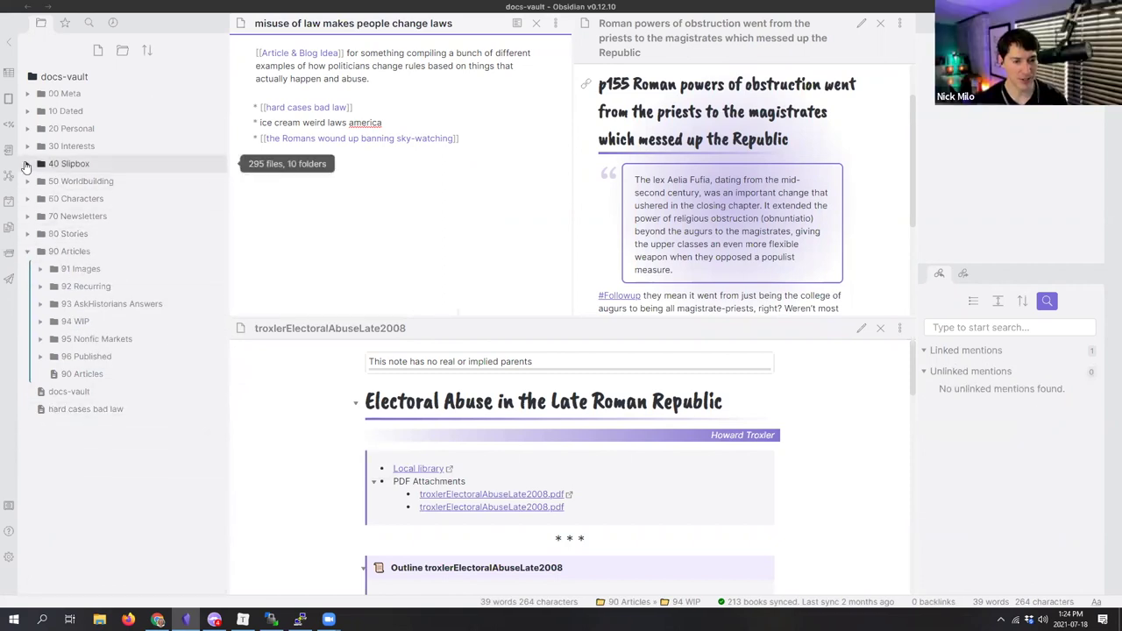
{"action": "left_click", "coordinate": [27, 164]}
{"action": "left_click", "coordinate": [39, 217]}
{"action": "left_click_drag", "start_coordinate": [88, 479], "coordinate": [99, 202]}
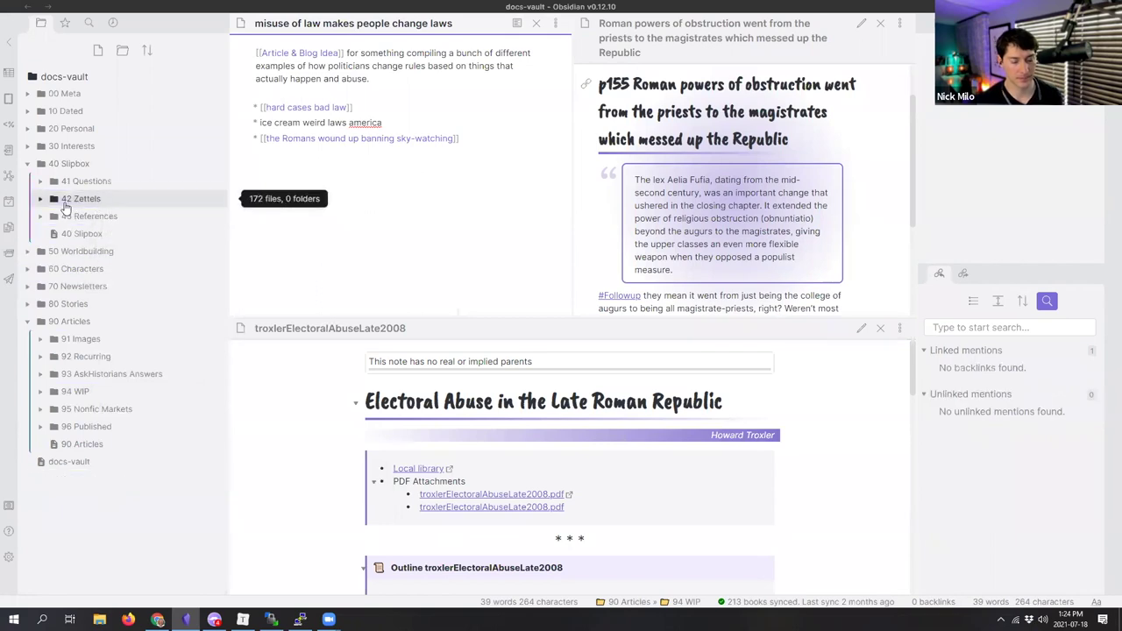
{"action": "left_click", "coordinate": [27, 163]}
{"action": "left_click", "coordinate": [29, 253]}
Step: Widen the note panes and bring up the new quick-note title prompt
{"action": "left_click", "coordinate": [407, 217]}
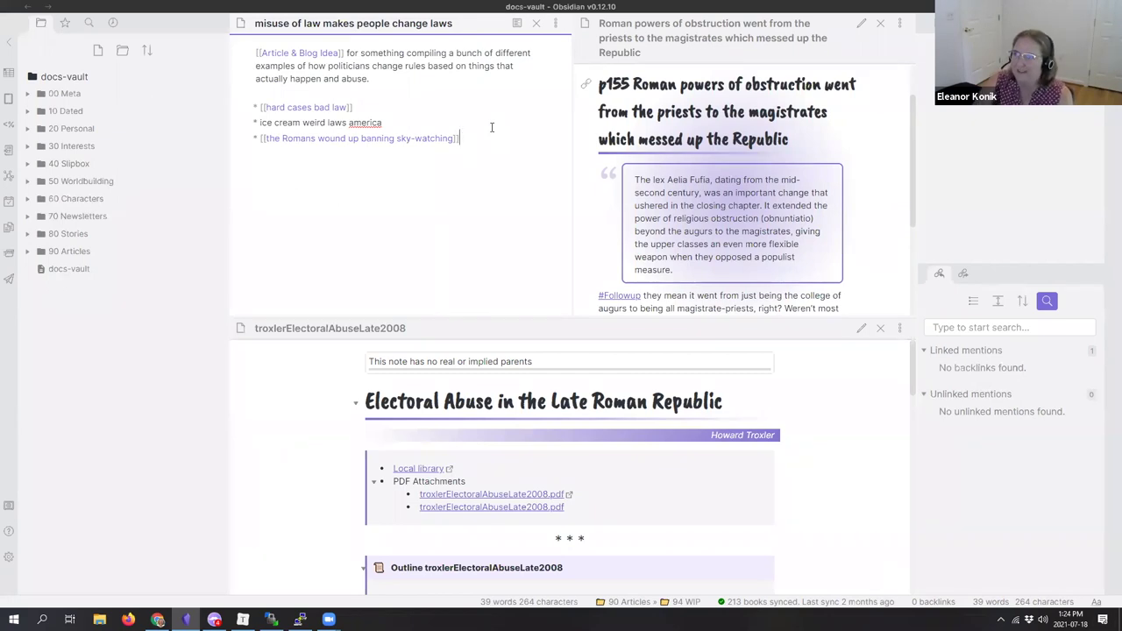
{"action": "left_click_drag", "start_coordinate": [230, 230], "coordinate": [133, 230]}
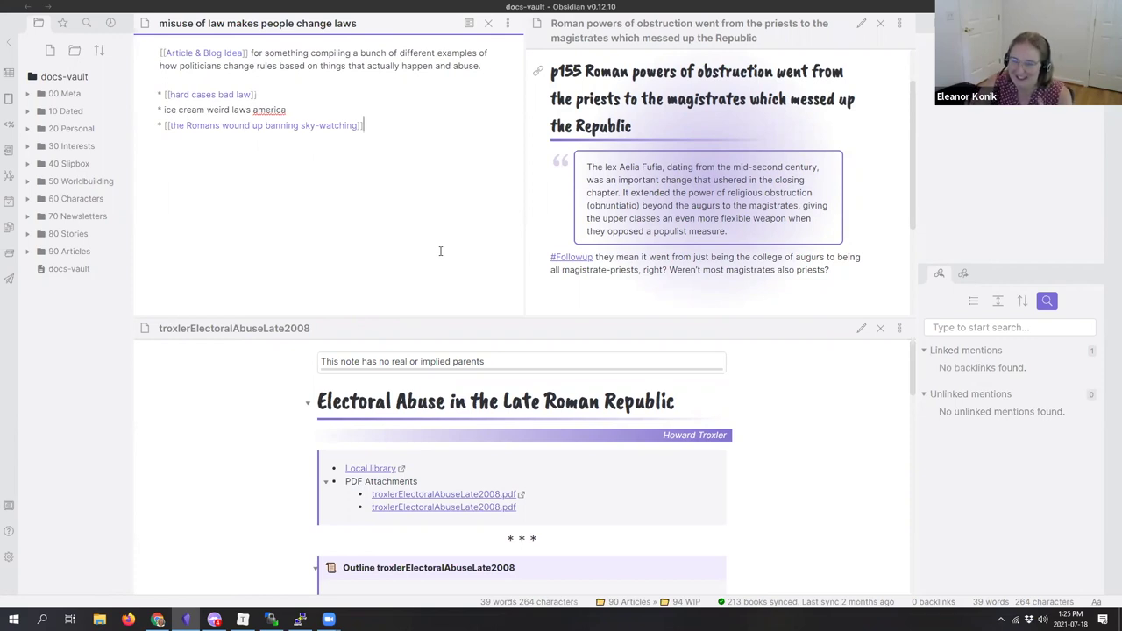
{"action": "key", "text": "ctrl+shift+n"}
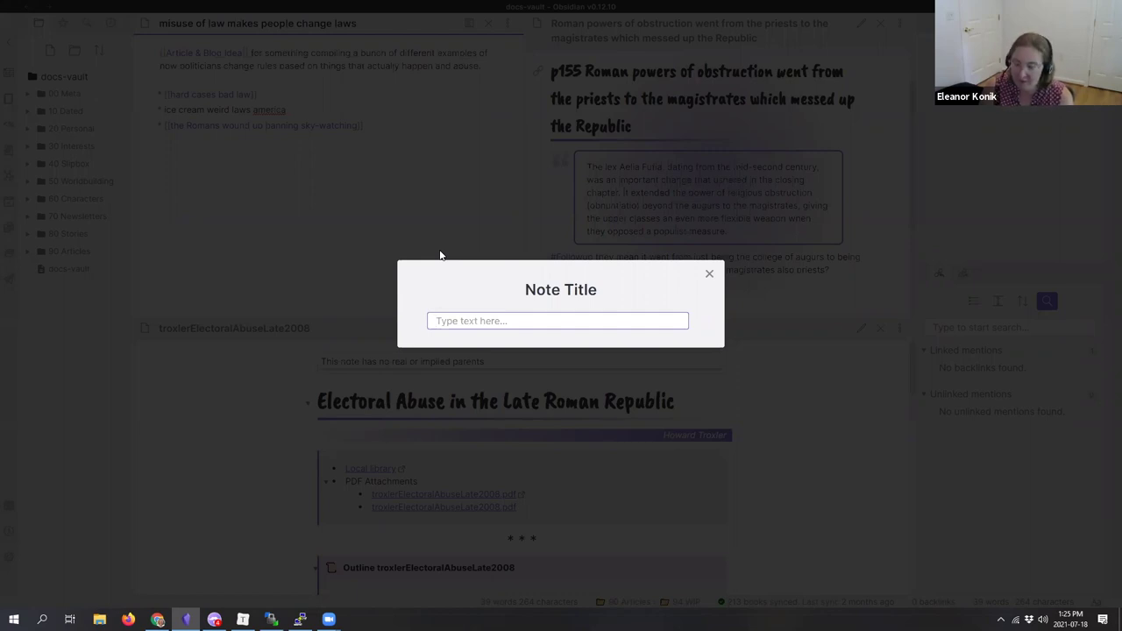
Step: Create the 'add to note' quick note reminding to include the thief part in [[hard cases make bad law]]
{"action": "type", "text": "add "}
{"action": "type", "text": "tp"}
{"action": "type", "text": " to"}
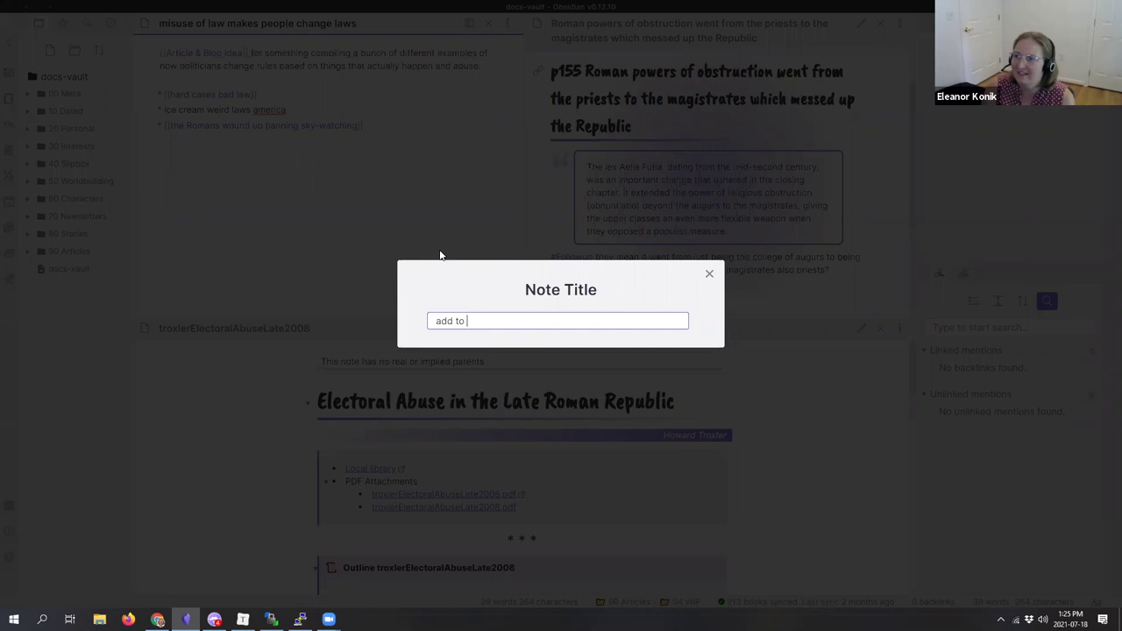
{"action": "key", "text": "Return"}
{"action": "type", "text": "don'"}
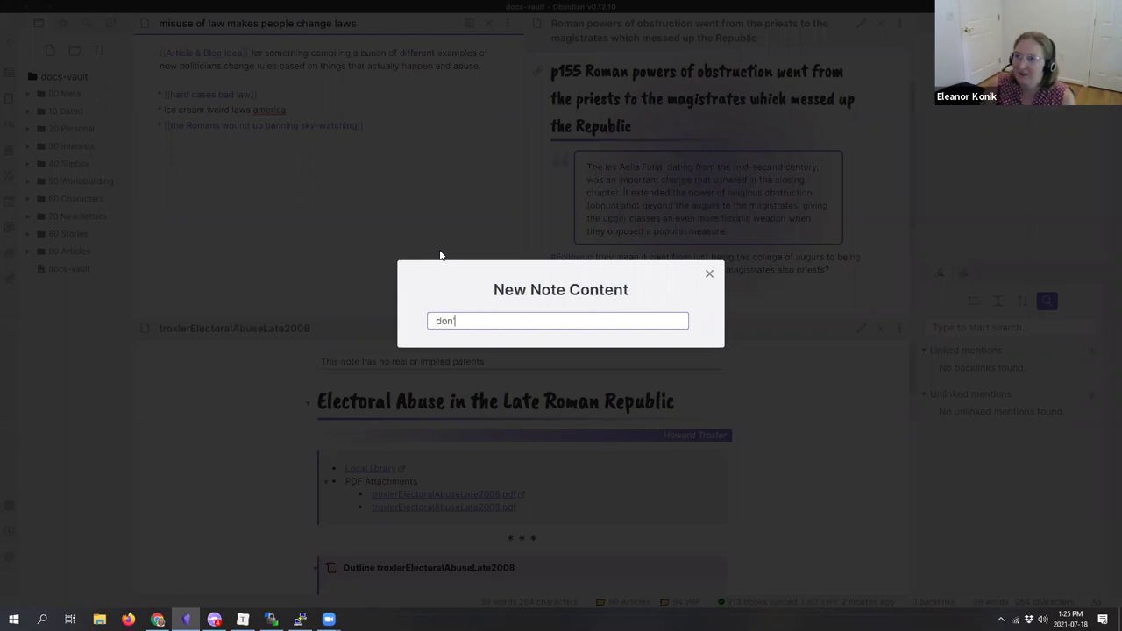
{"action": "type", "text": "t forget for [[hard cases"}
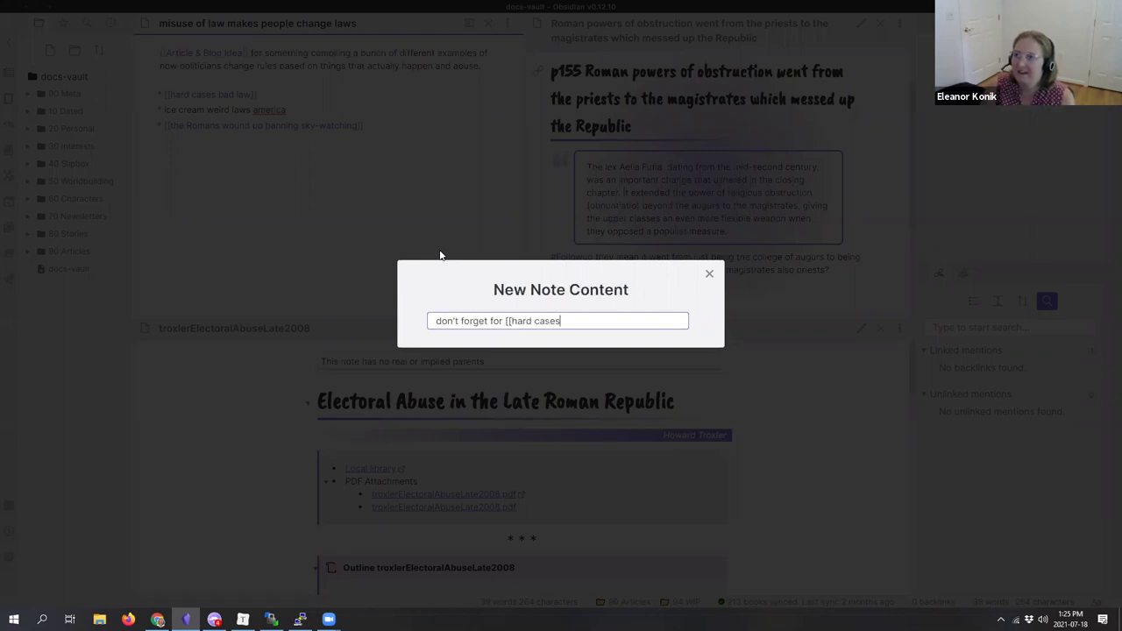
{"action": "type", "text": " make bad law]] to "}
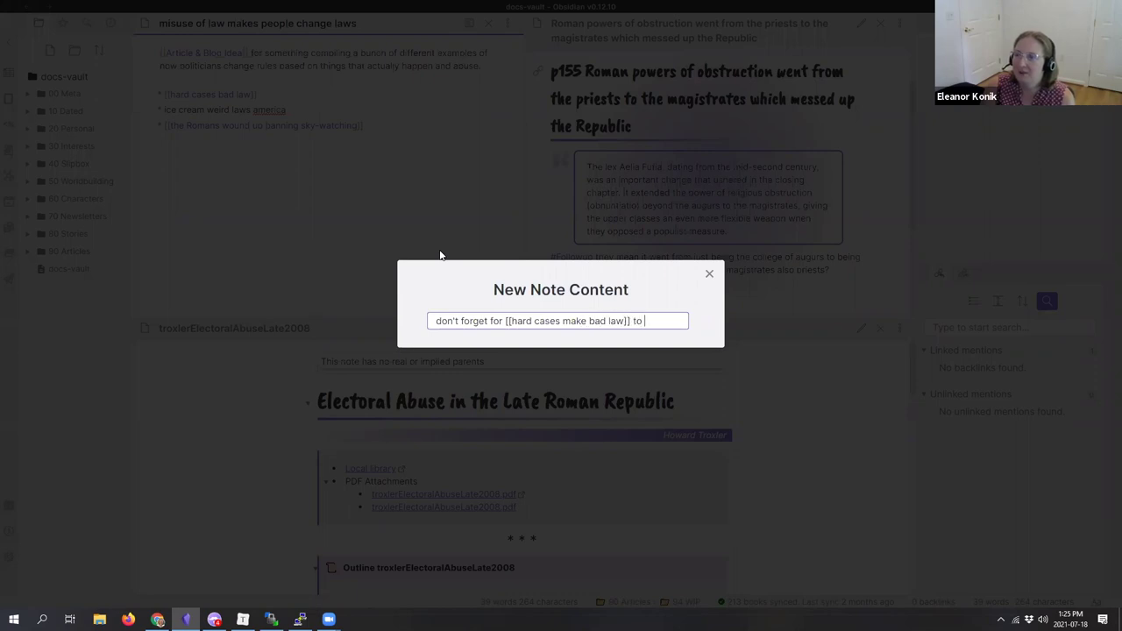
{"action": "type", "text": "include the part about the thief"}
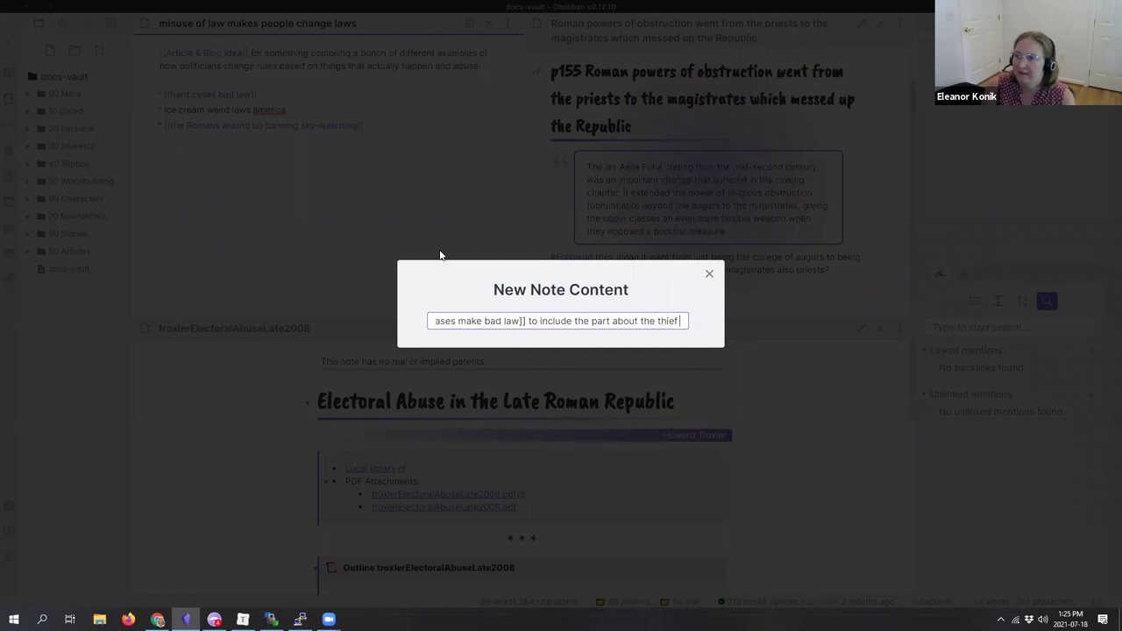
{"action": "type", "text": " hurting thems"}
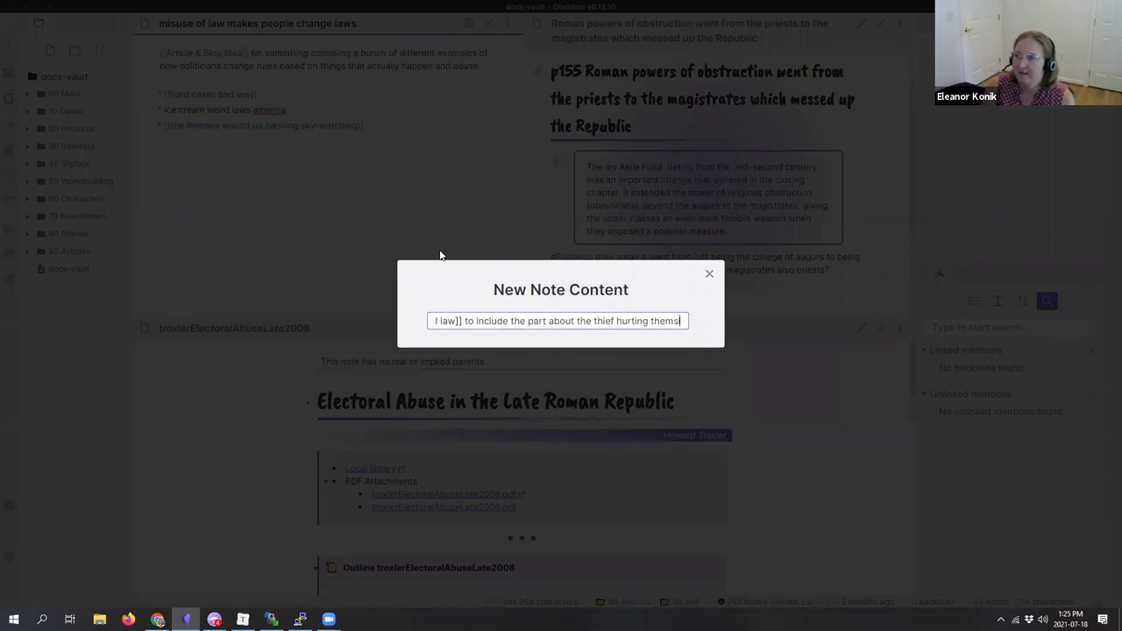
{"action": "type", "text": "elf and having to "}
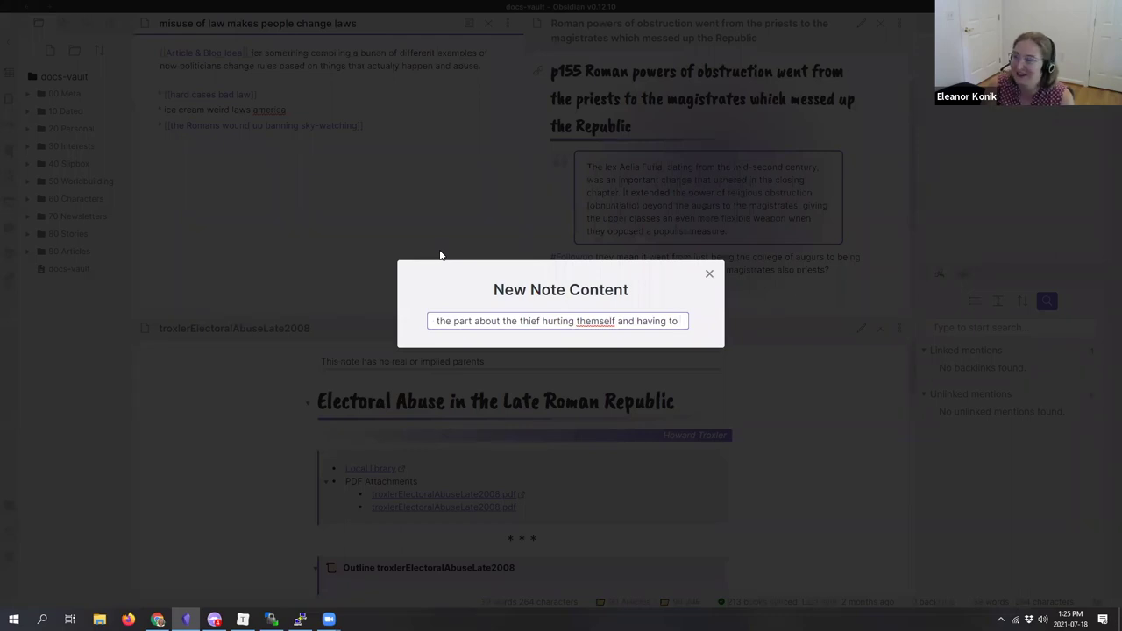
{"action": "type", "text": "to have the ho"}
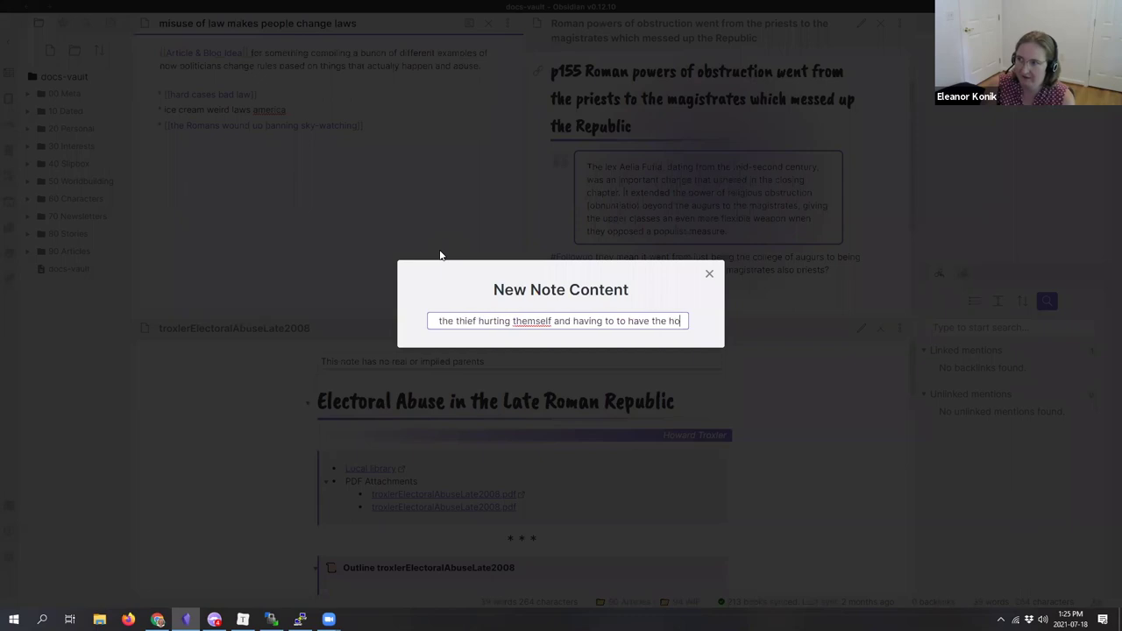
{"action": "type", "text": "meowner pay the bills"}
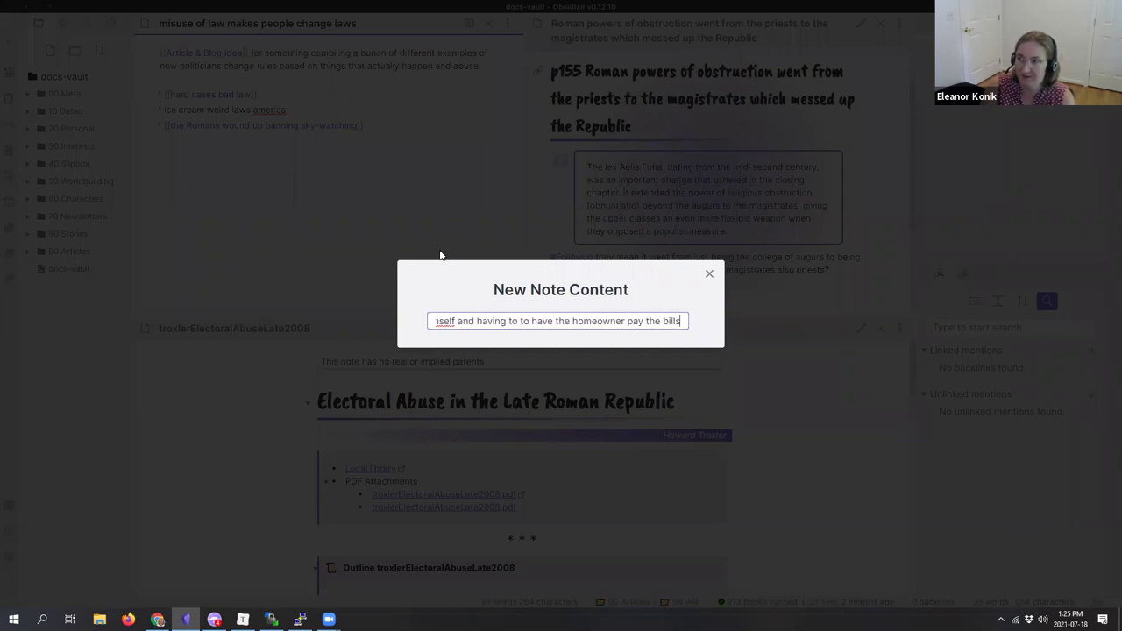
{"action": "type", "text": " for the medical staff"}
{"action": "key", "text": "Return"}
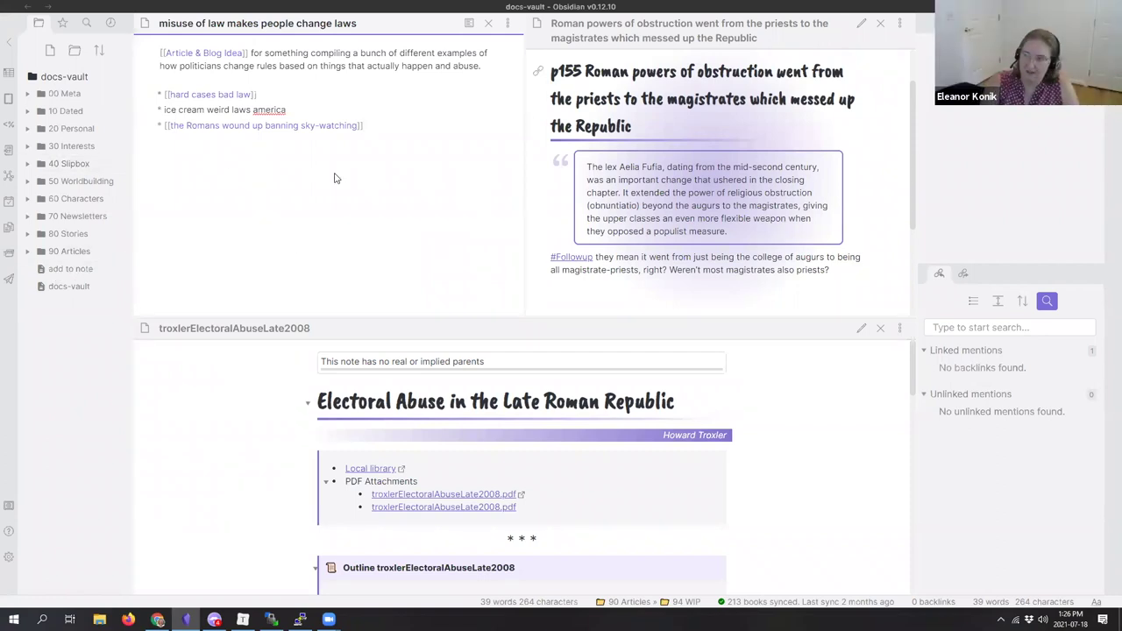
Step: Delete the accidental empty 'null' note and open the 'add to note' reminder
{"action": "key", "text": "ctrl+shift+n"}
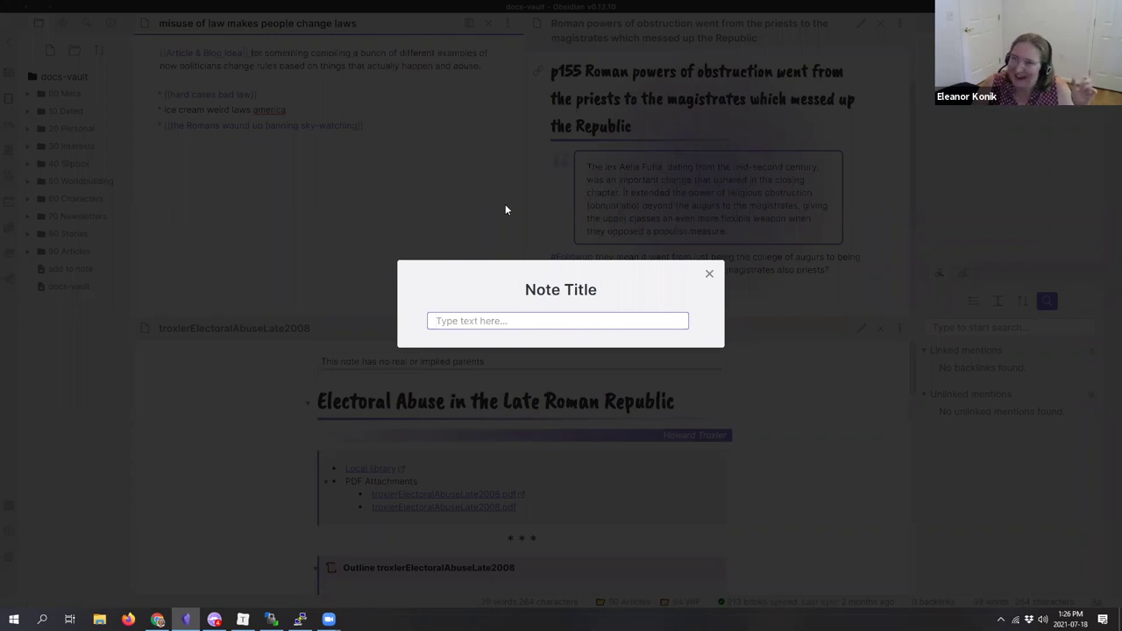
{"action": "key", "text": "Return"}
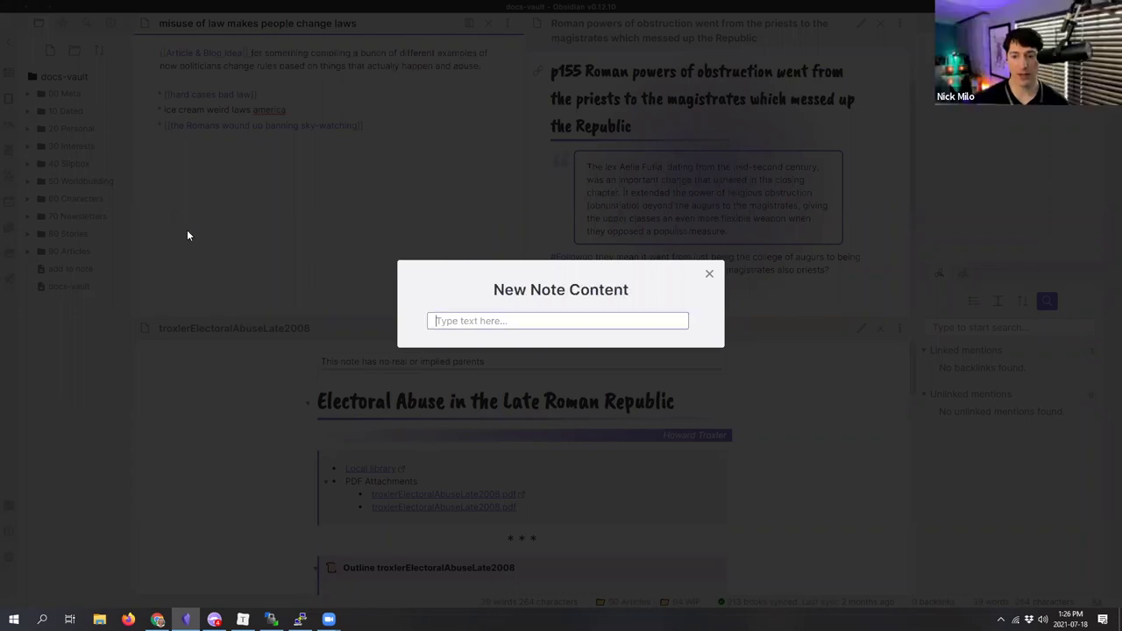
{"action": "key", "text": "Return"}
{"action": "left_click", "coordinate": [57, 310]}
{"action": "right_click", "coordinate": [58, 311]}
{"action": "left_click", "coordinate": [97, 338]}
{"action": "left_click", "coordinate": [70, 269]}
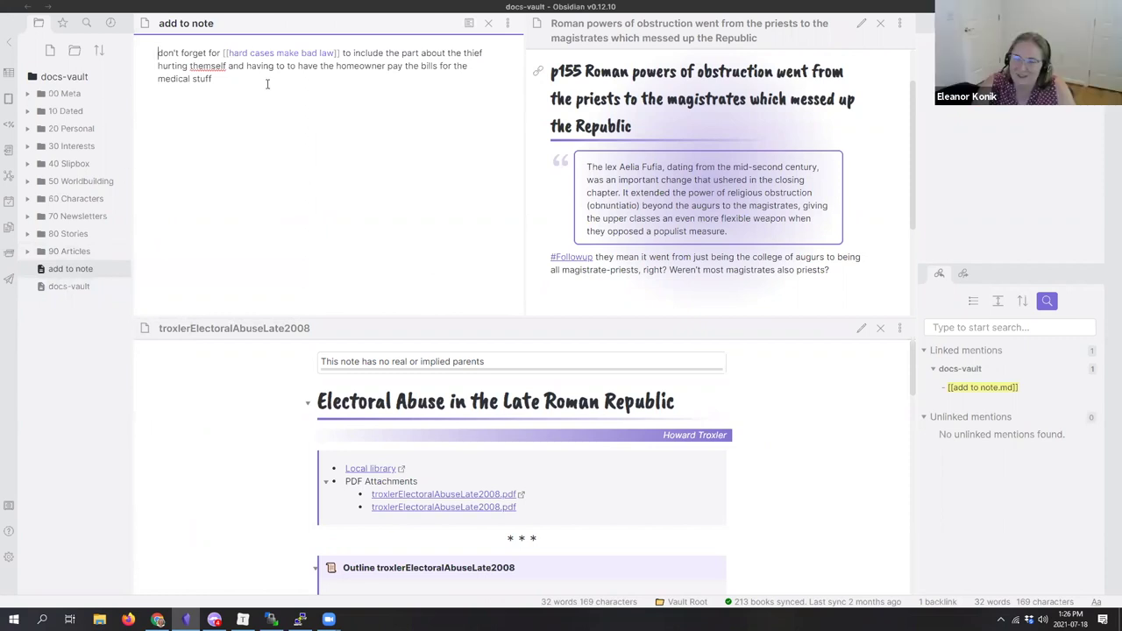
Step: Cancel merging the reminder text into 2021-07-08 and close the 'add to note' tab
{"action": "left_click_drag", "start_coordinate": [214, 79], "coordinate": [158, 53]}
{"action": "right_click", "coordinate": [198, 73]}
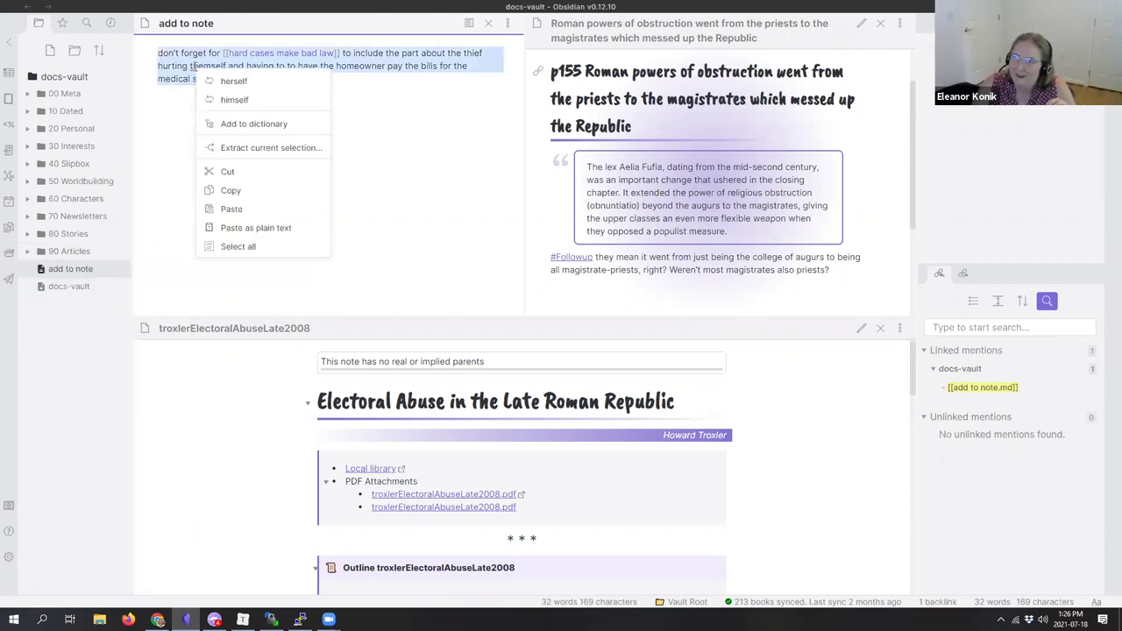
{"action": "left_click", "coordinate": [244, 149]}
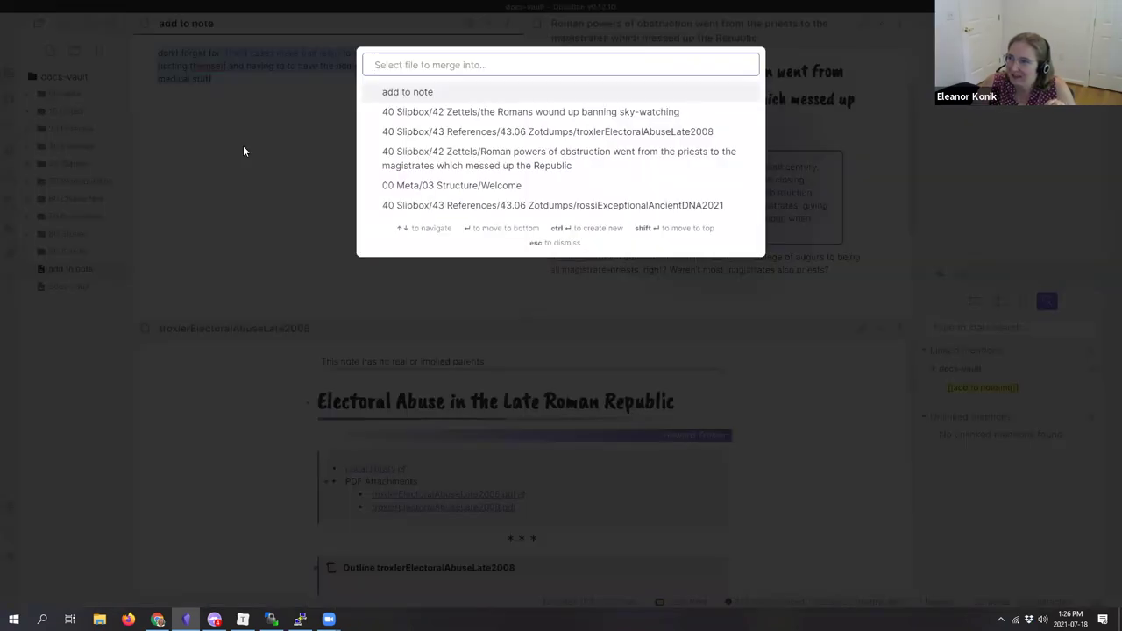
{"action": "type", "text": "2021-07"}
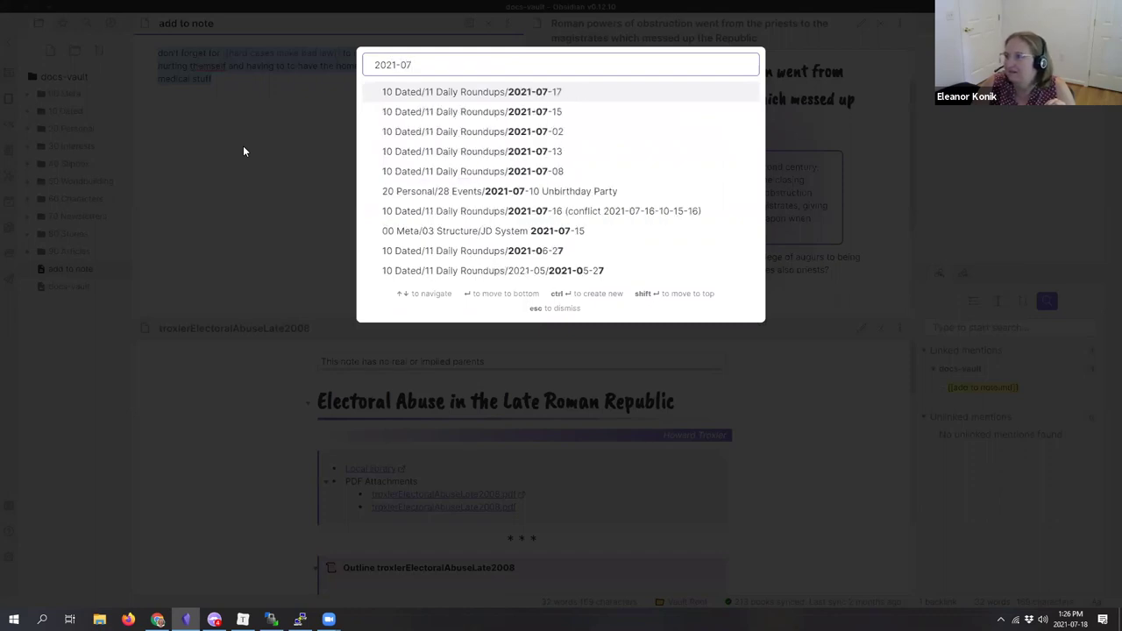
{"action": "type", "text": "-08"}
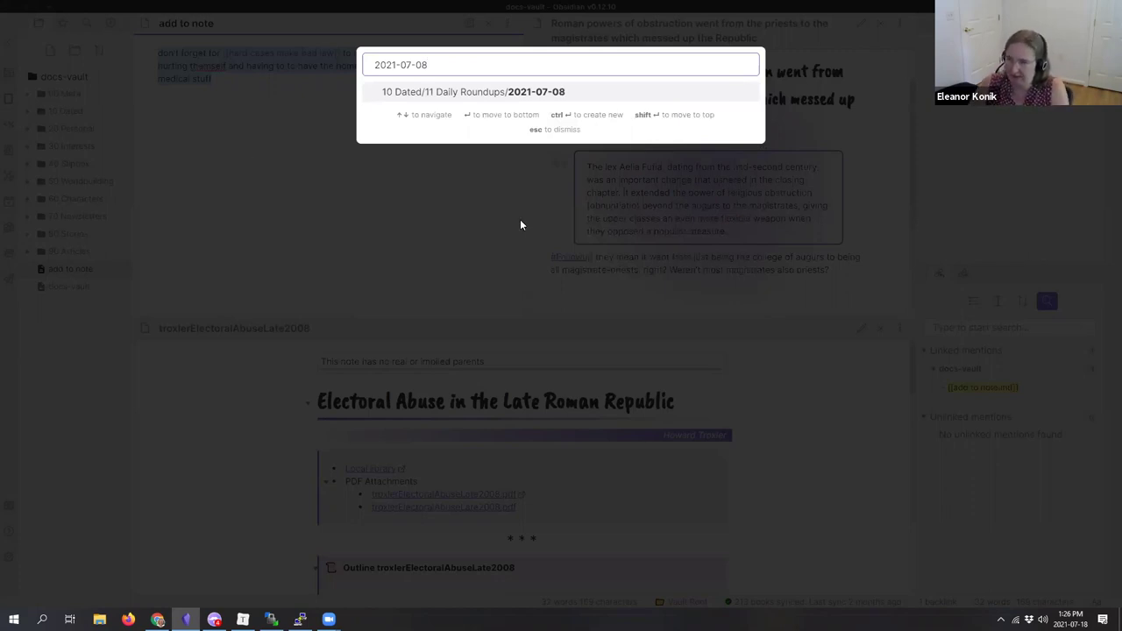
{"action": "key", "text": "Escape"}
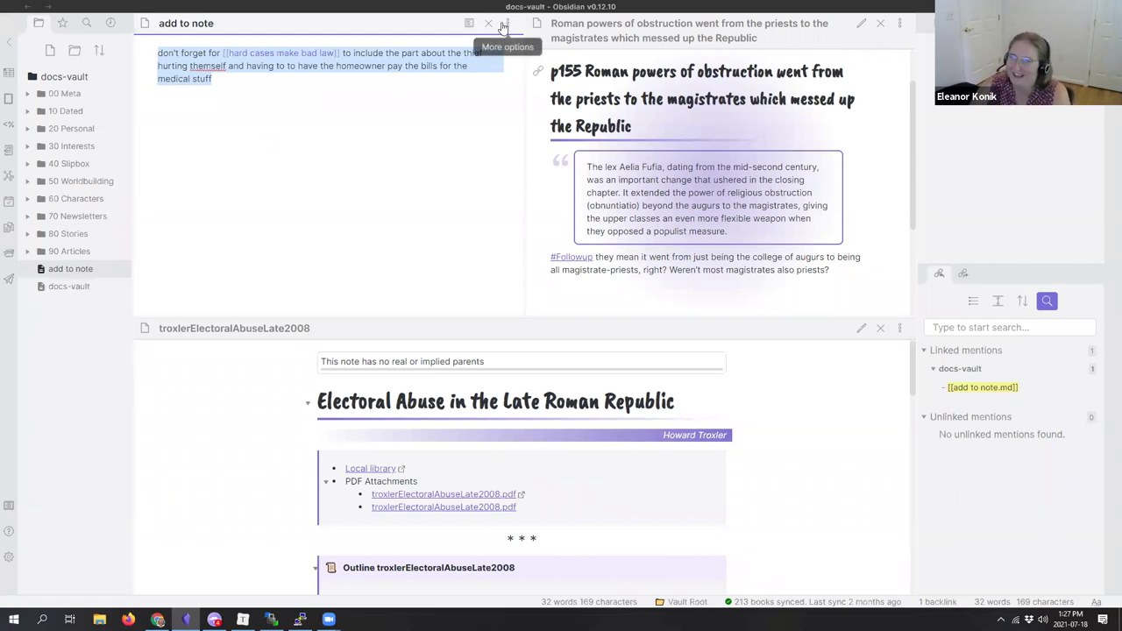
{"action": "left_click", "coordinate": [411, 97]}
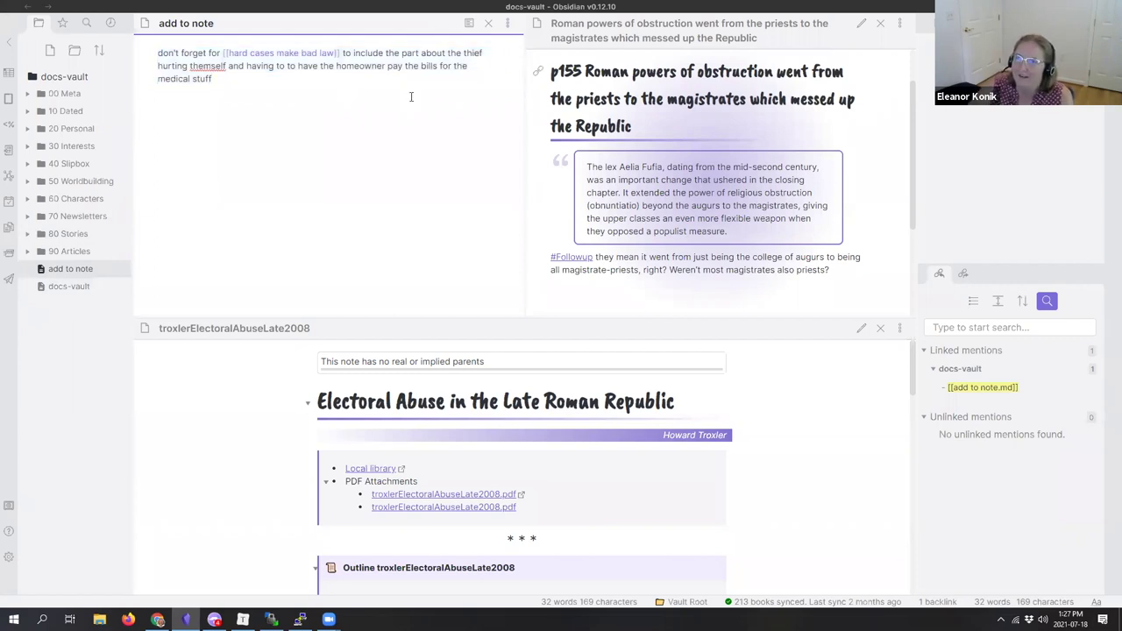
{"action": "key", "text": "ctrl+w"}
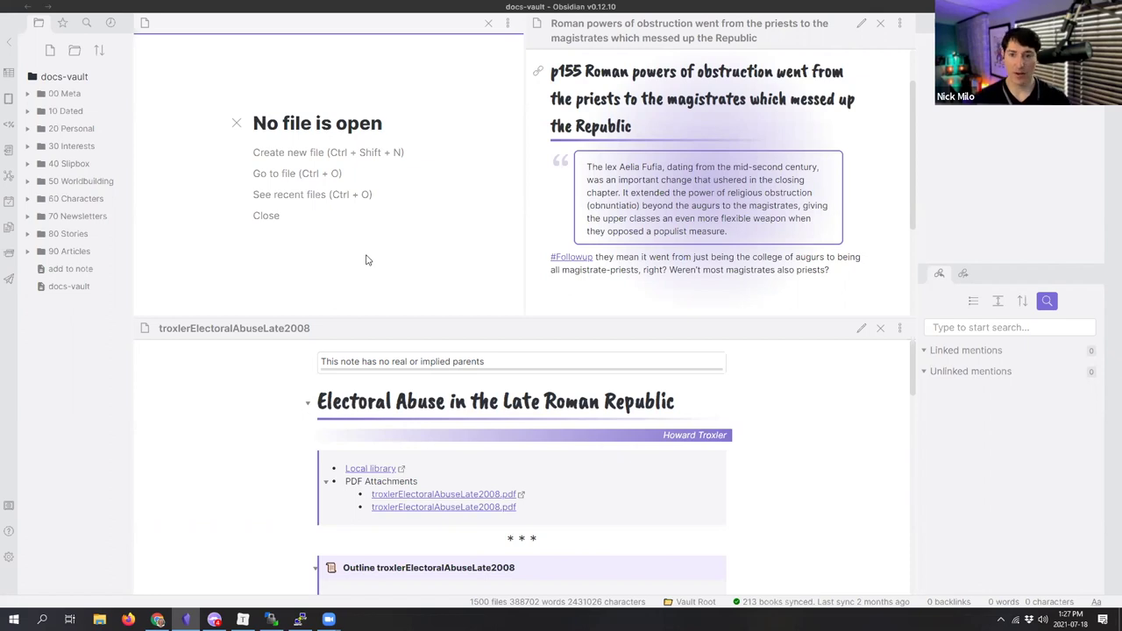
Step: Close the empty pane, enlarge the Electoral Abuse pane, expand 80 Stories, and open the quick switcher
{"action": "left_click", "coordinate": [236, 123]}
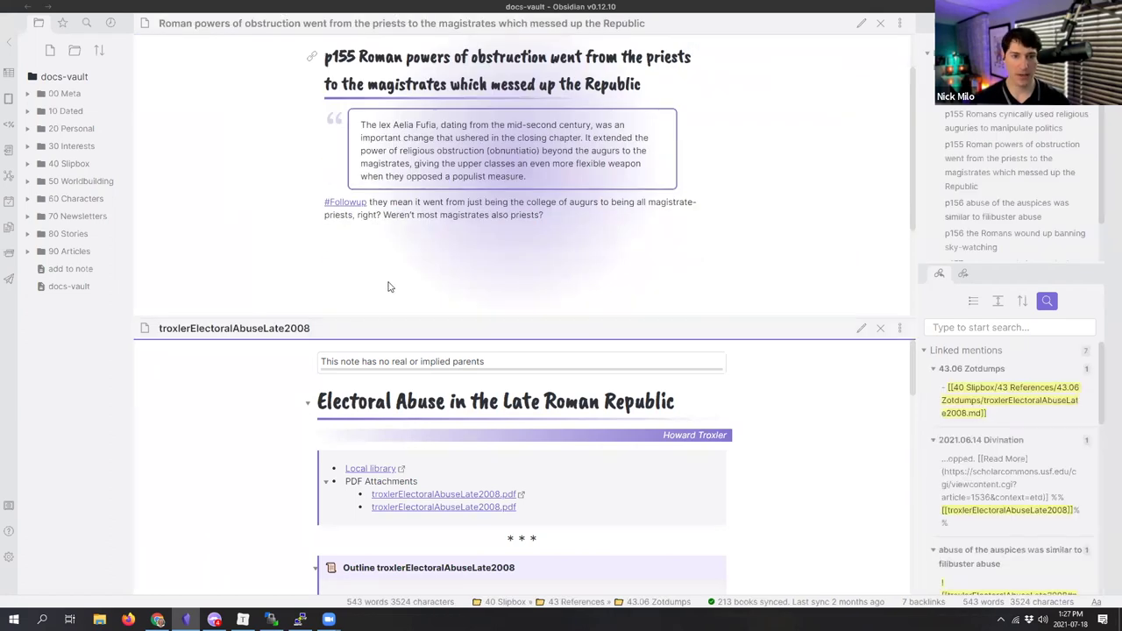
{"action": "left_click_drag", "start_coordinate": [360, 317], "coordinate": [361, 245]}
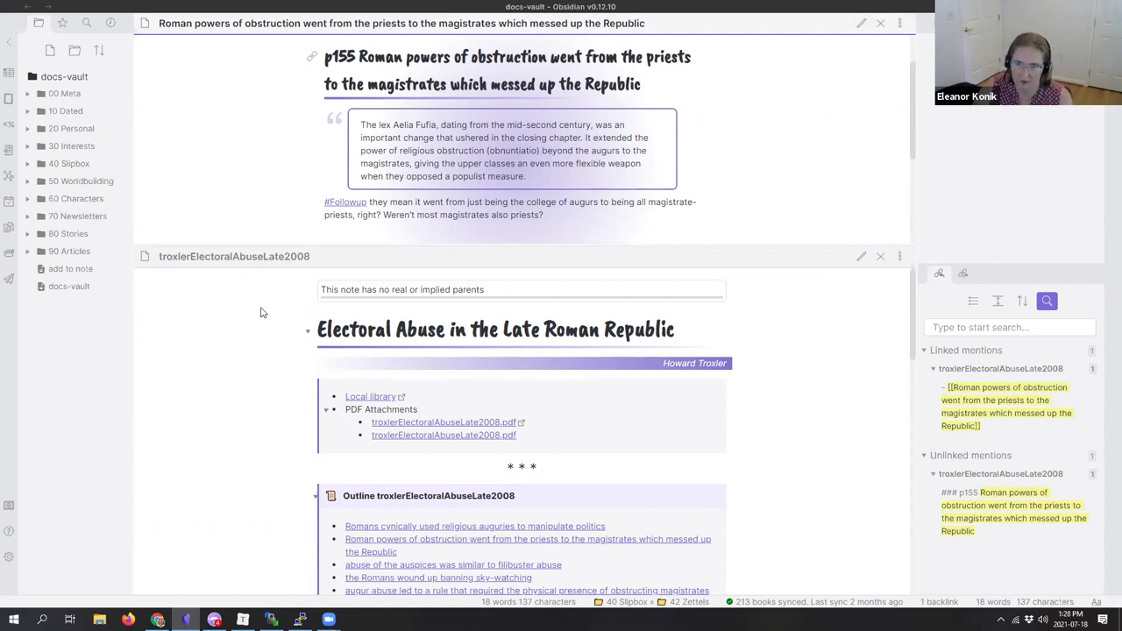
{"action": "left_click", "coordinate": [28, 234]}
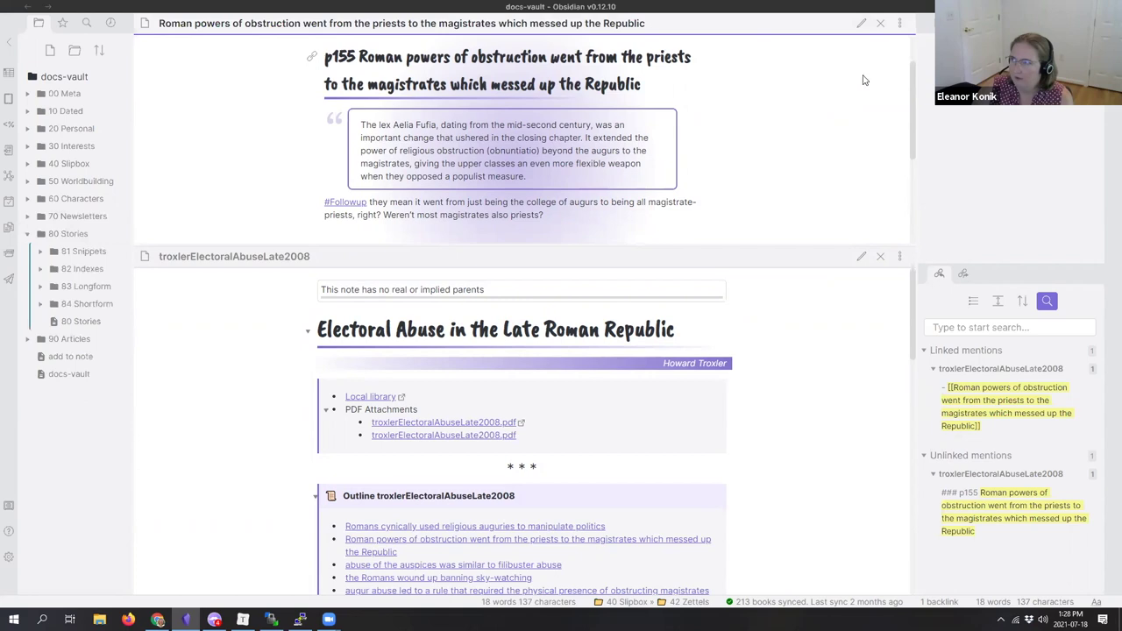
{"action": "key", "text": "ctrl+o"}
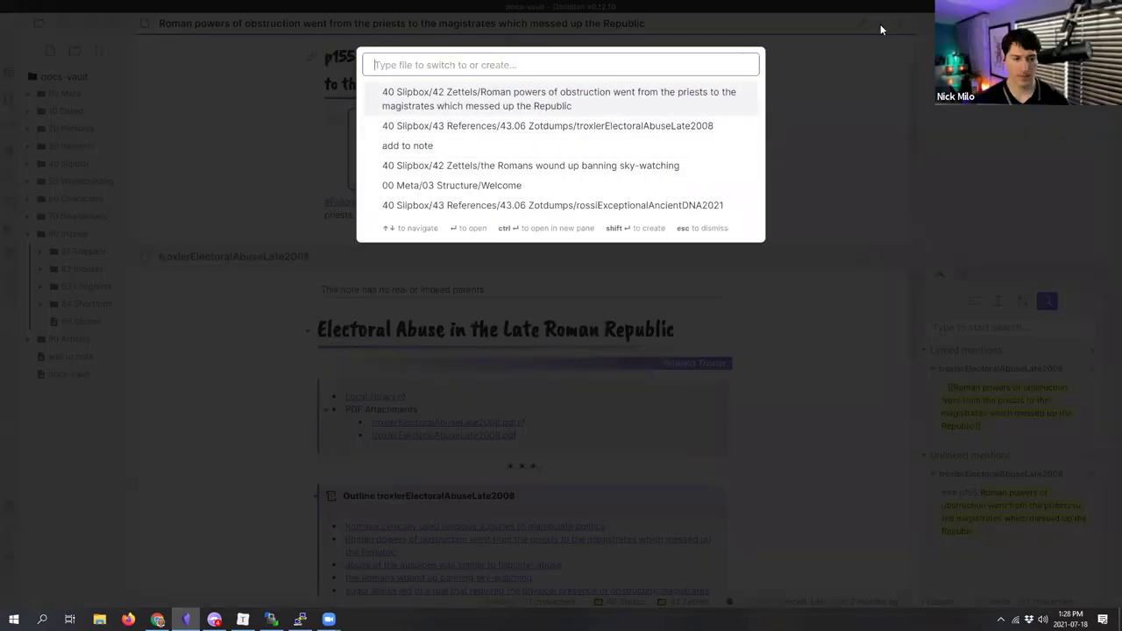
Step: Open the Cat And Wolf story note through the quick switcher
{"action": "type", "text": "chestnut"}
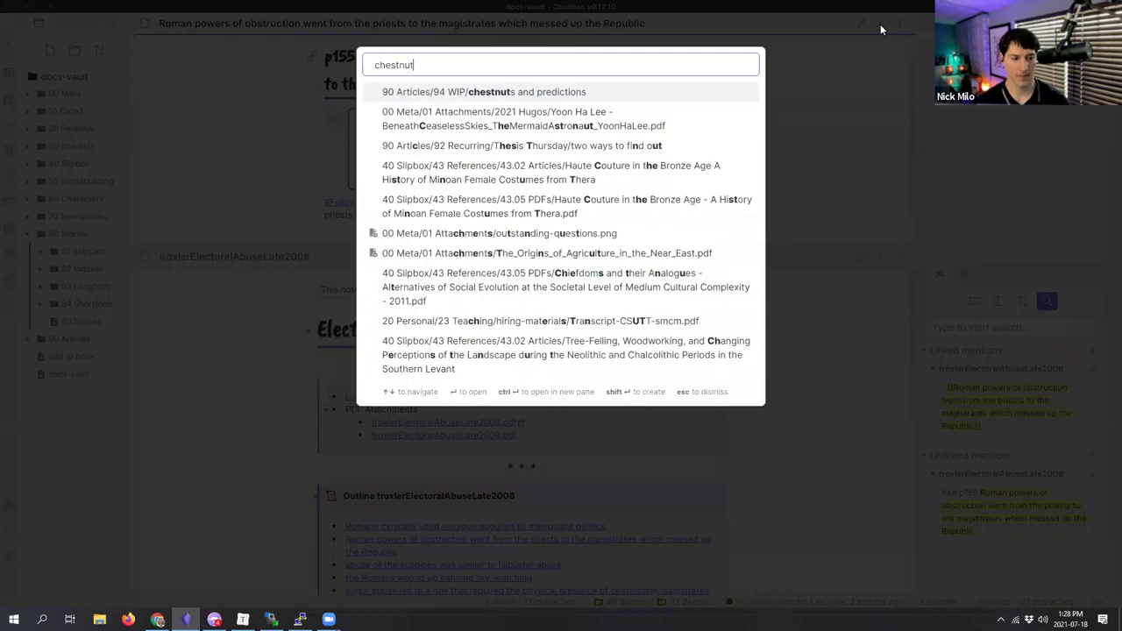
{"action": "key", "text": "Escape"}
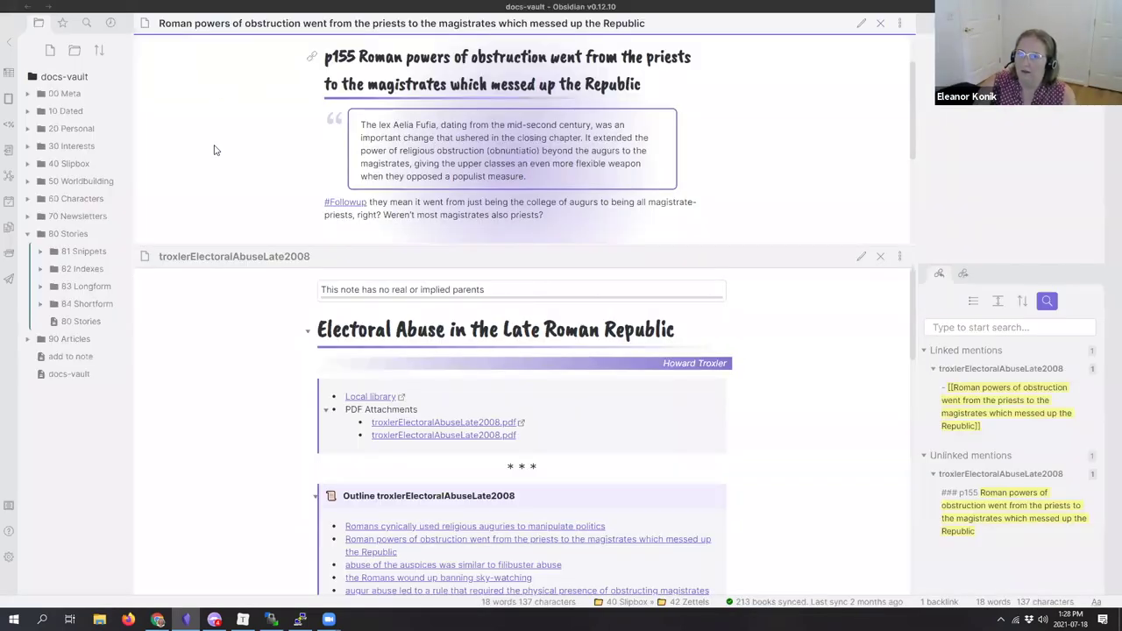
{"action": "key", "text": "ctrl+o"}
{"action": "type", "text": "cat and wolf"}
{"action": "key", "text": "BackSpace"}
{"action": "key", "text": "BackSpace"}
{"action": "key", "text": "Return"}
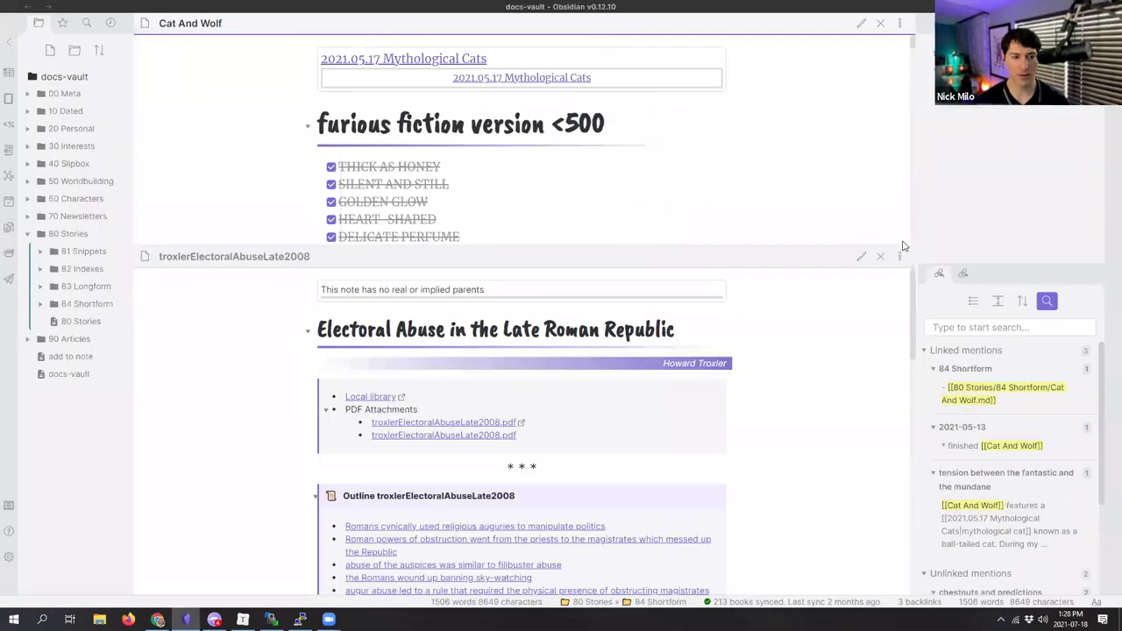
Step: Close the Electoral Abuse pane and split Cat And Wolf into two stacked panes
{"action": "left_click", "coordinate": [880, 267]}
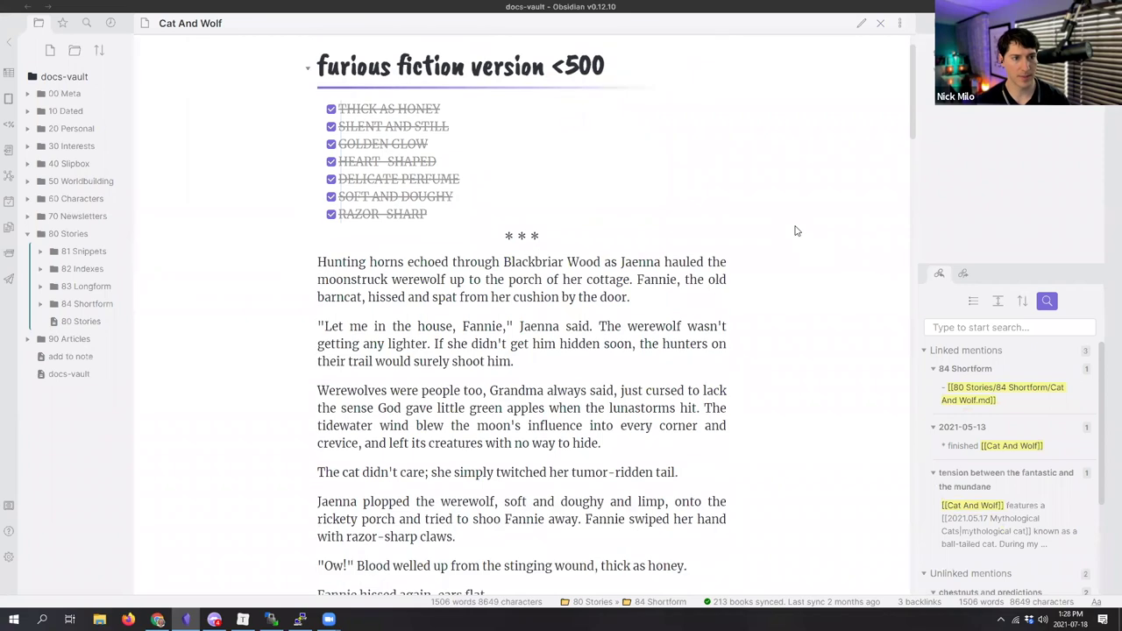
{"action": "scroll", "coordinate": [797, 237], "scroll_direction": "down", "scroll_amount": 3}
{"action": "left_click", "coordinate": [899, 32]}
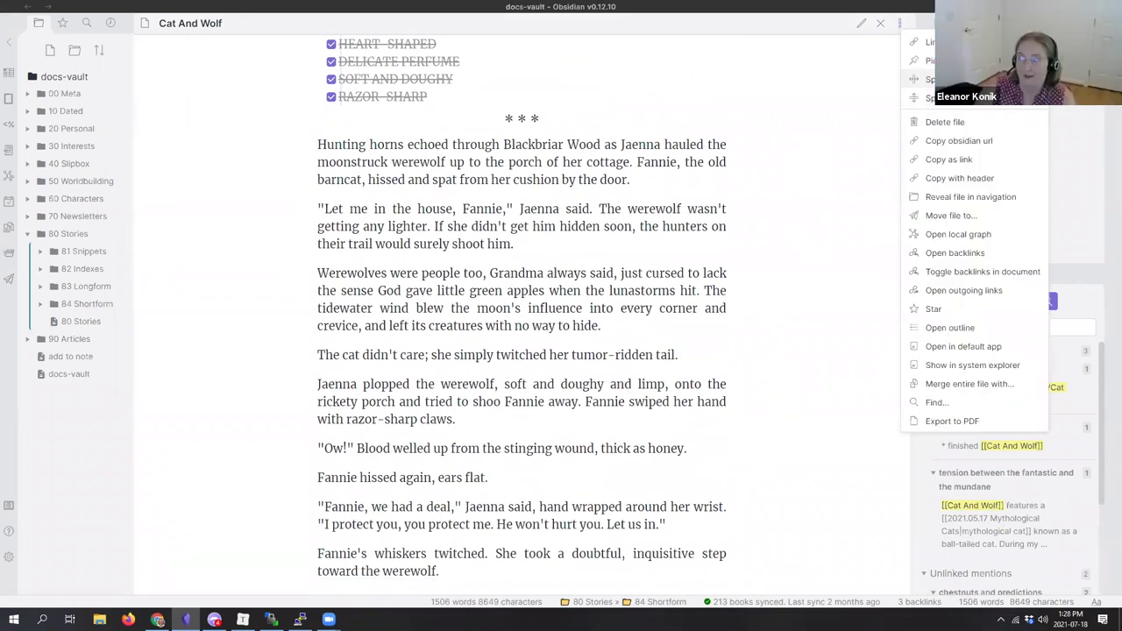
{"action": "left_click", "coordinate": [955, 88]}
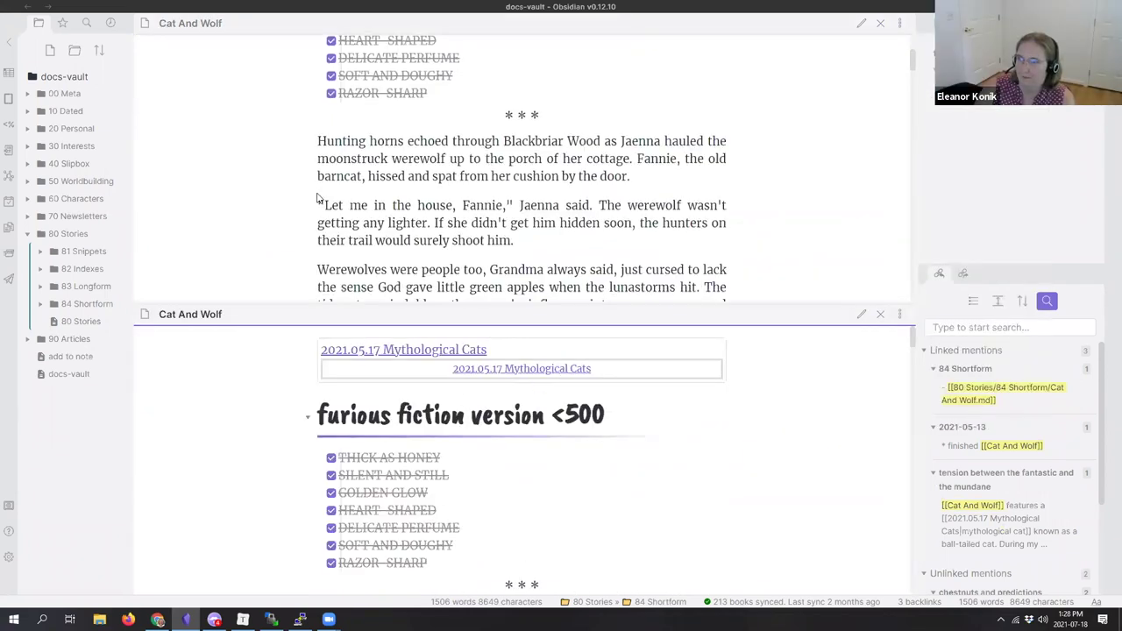
{"action": "scroll", "coordinate": [269, 188], "scroll_direction": "down", "scroll_amount": 1}
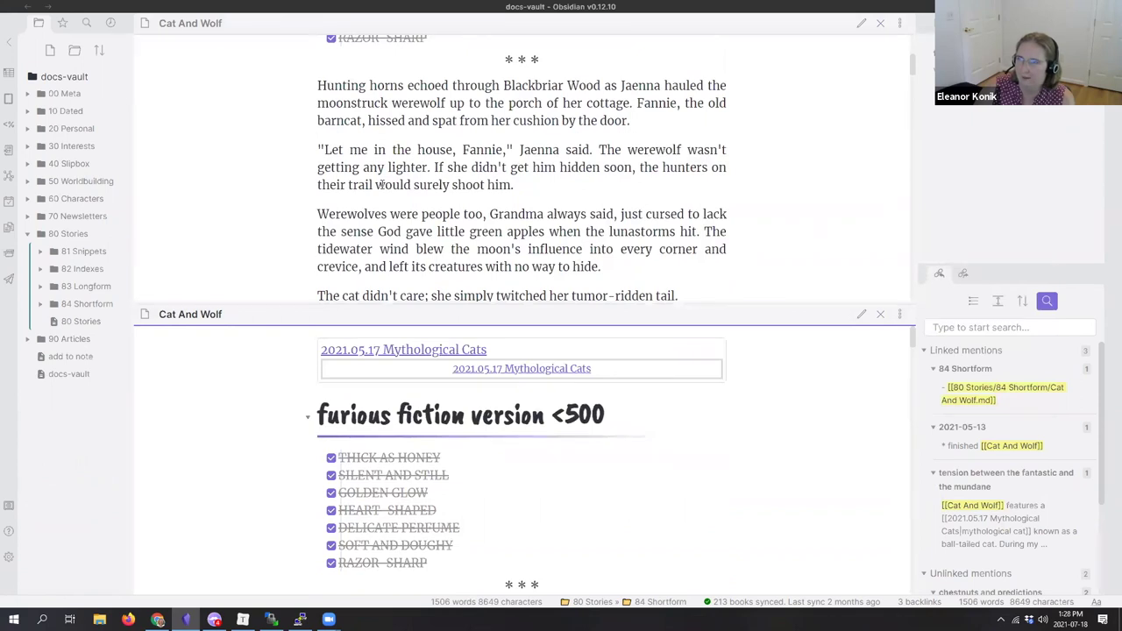
{"action": "scroll", "coordinate": [380, 186], "scroll_direction": "up", "scroll_amount": 4}
{"action": "scroll", "coordinate": [381, 186], "scroll_direction": "down", "scroll_amount": 6}
Step: Search the vault for 'chestnut' and open the Agriculture Budgeting match
{"action": "scroll", "coordinate": [380, 186], "scroll_direction": "up", "scroll_amount": 5}
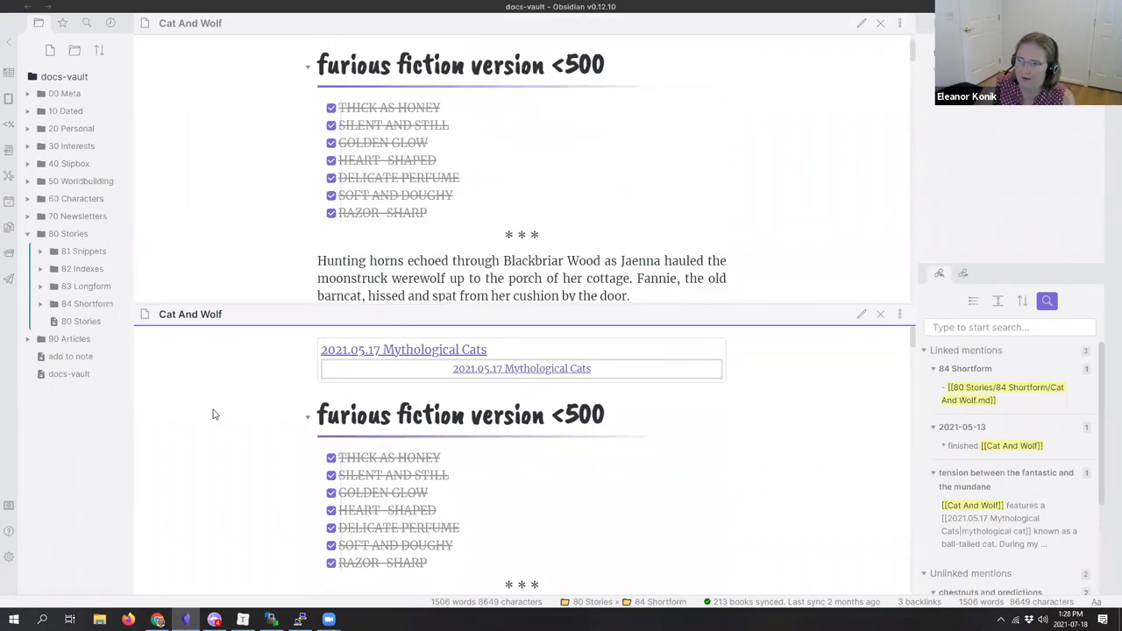
{"action": "left_click", "coordinate": [87, 24]}
{"action": "type", "text": "chestnut"}
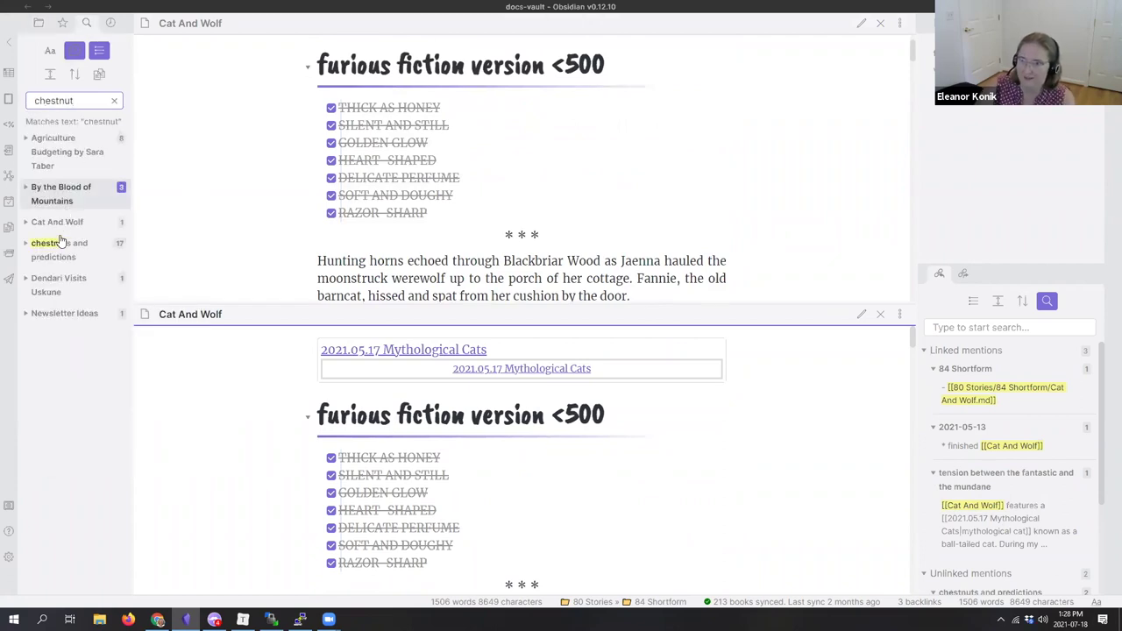
{"action": "left_click", "coordinate": [61, 138]}
{"action": "scroll", "coordinate": [406, 410], "scroll_direction": "up", "scroll_amount": 1}
{"action": "scroll", "coordinate": [406, 409], "scroll_direction": "up", "scroll_amount": 5}
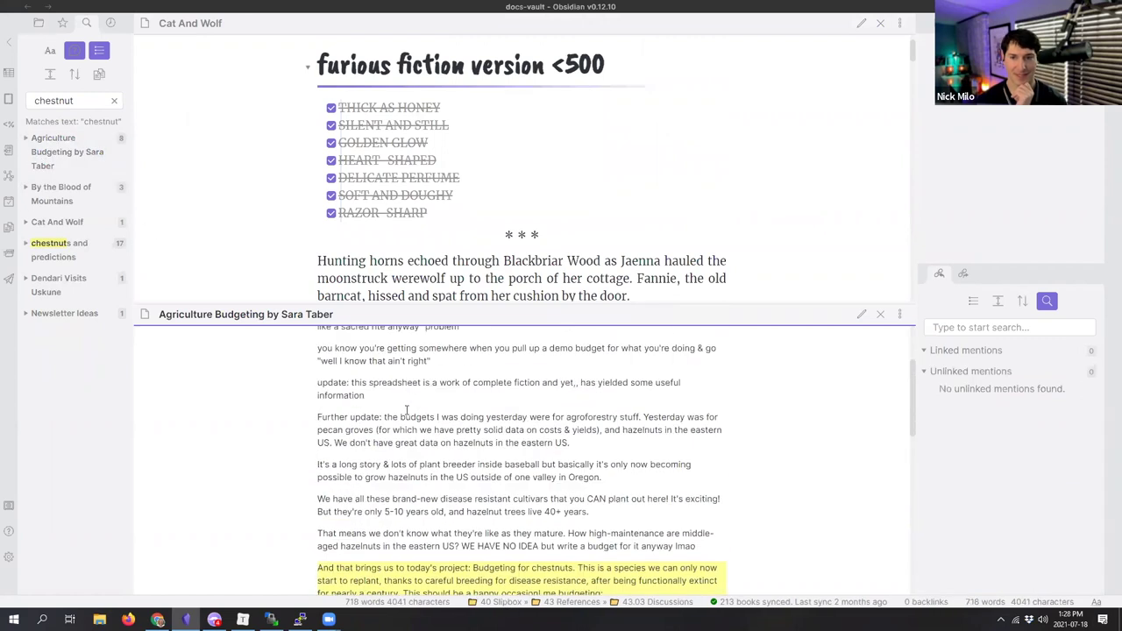
Step: Toggle the Agriculture Budgeting note to source editing and back to reading view
{"action": "left_click", "coordinate": [862, 314]}
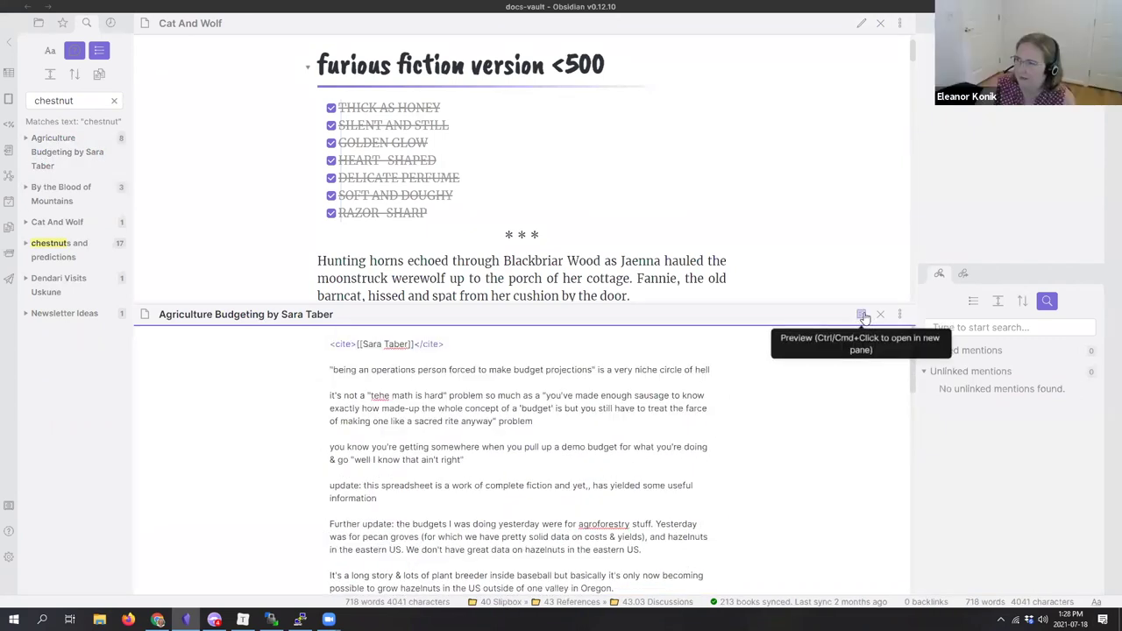
{"action": "left_click", "coordinate": [861, 314]}
{"action": "scroll", "coordinate": [571, 438], "scroll_direction": "up", "scroll_amount": 5}
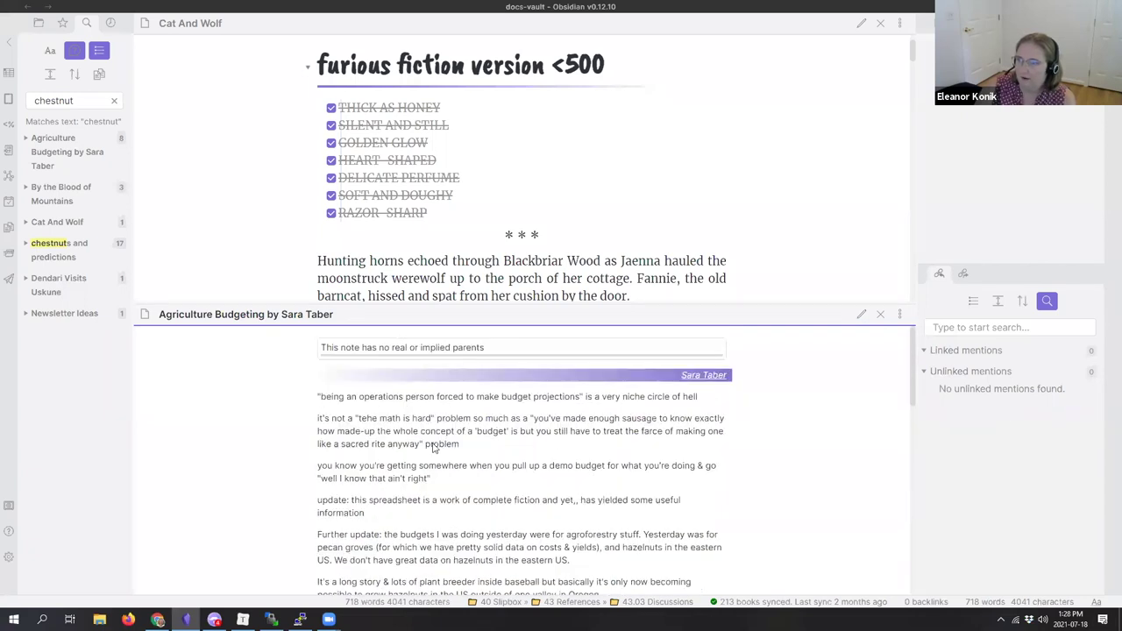
{"action": "scroll", "coordinate": [542, 442], "scroll_direction": "down", "scroll_amount": 15}
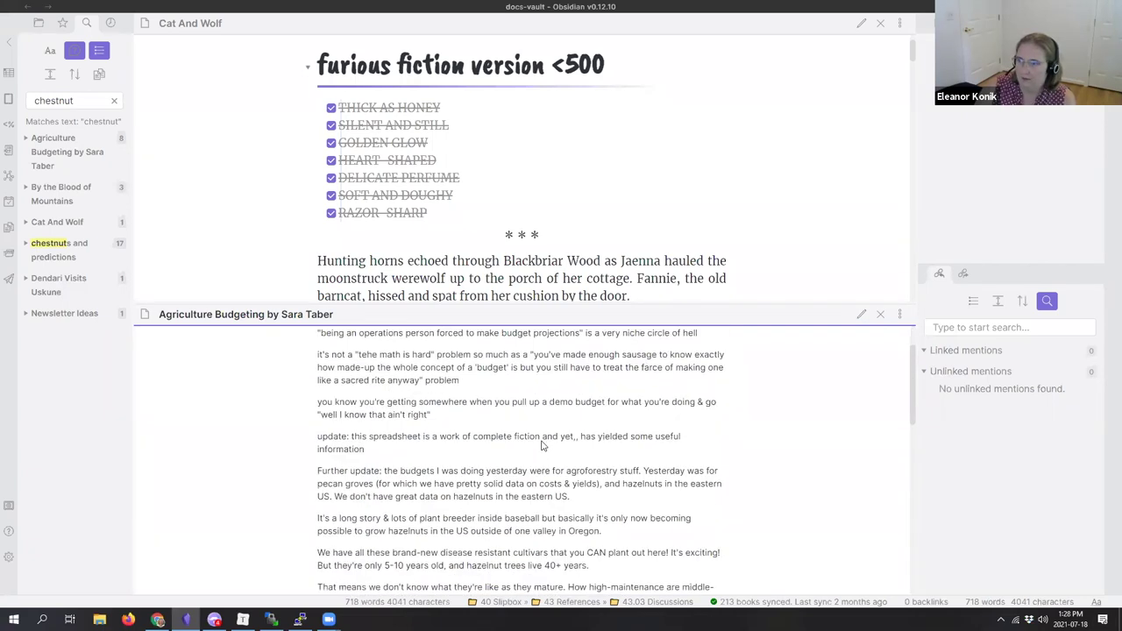
{"action": "scroll", "coordinate": [542, 442], "scroll_direction": "up", "scroll_amount": 10}
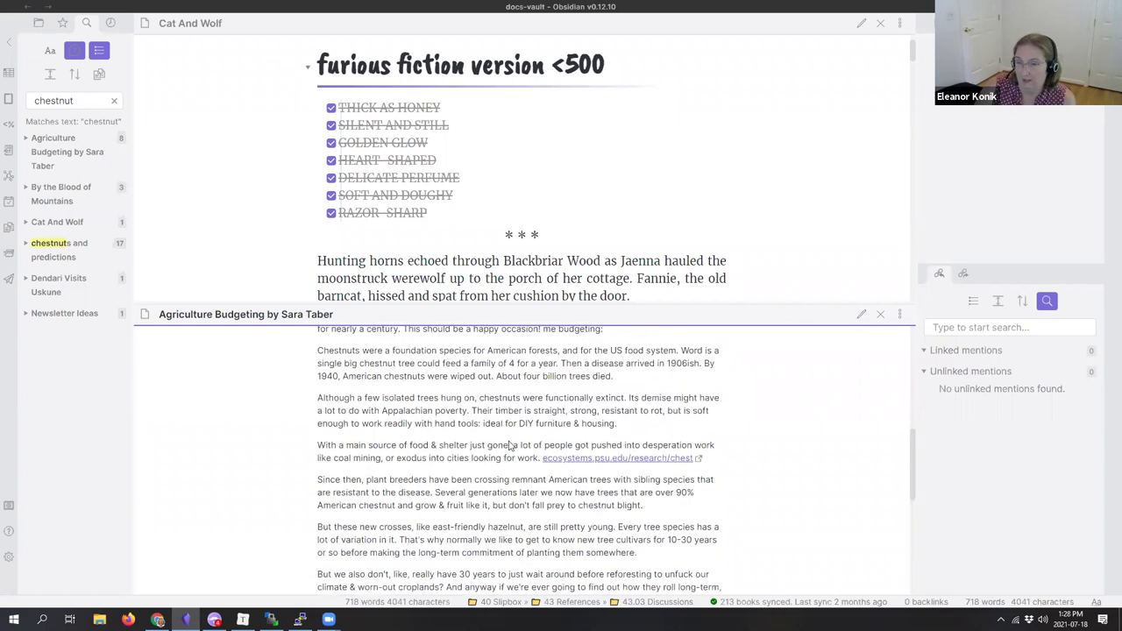
Step: Return to the File explorer and collapse the 80 Stories folder
{"action": "left_click", "coordinate": [38, 23]}
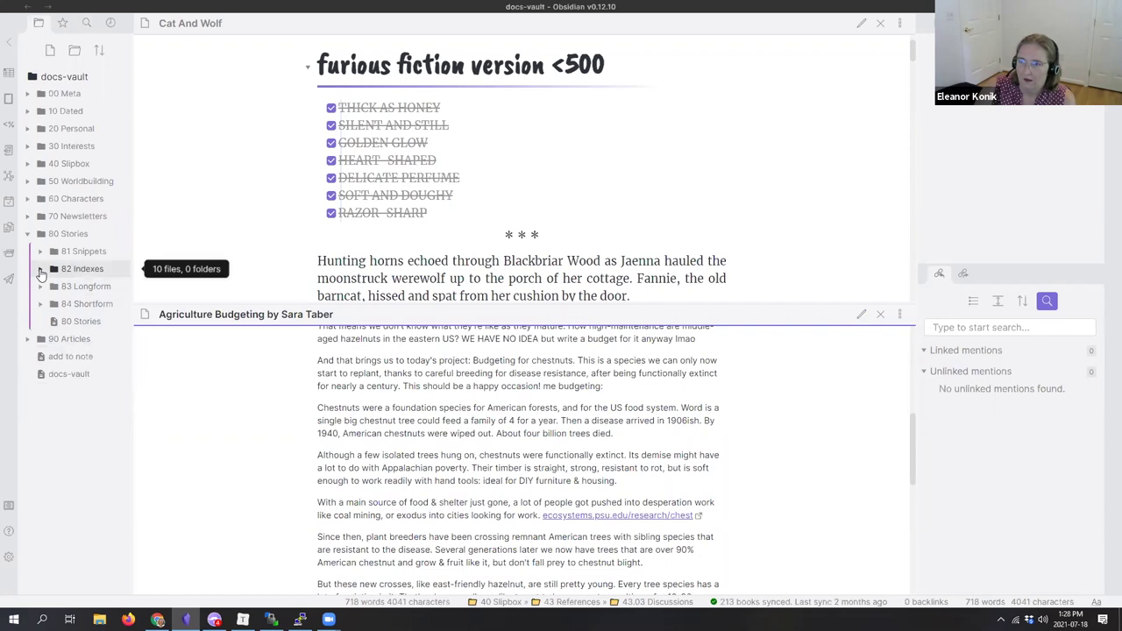
{"action": "left_click", "coordinate": [67, 234]}
{"action": "scroll", "coordinate": [429, 431], "scroll_direction": "up", "scroll_amount": 1}
{"action": "scroll", "coordinate": [429, 431], "scroll_direction": "up", "scroll_amount": 5}
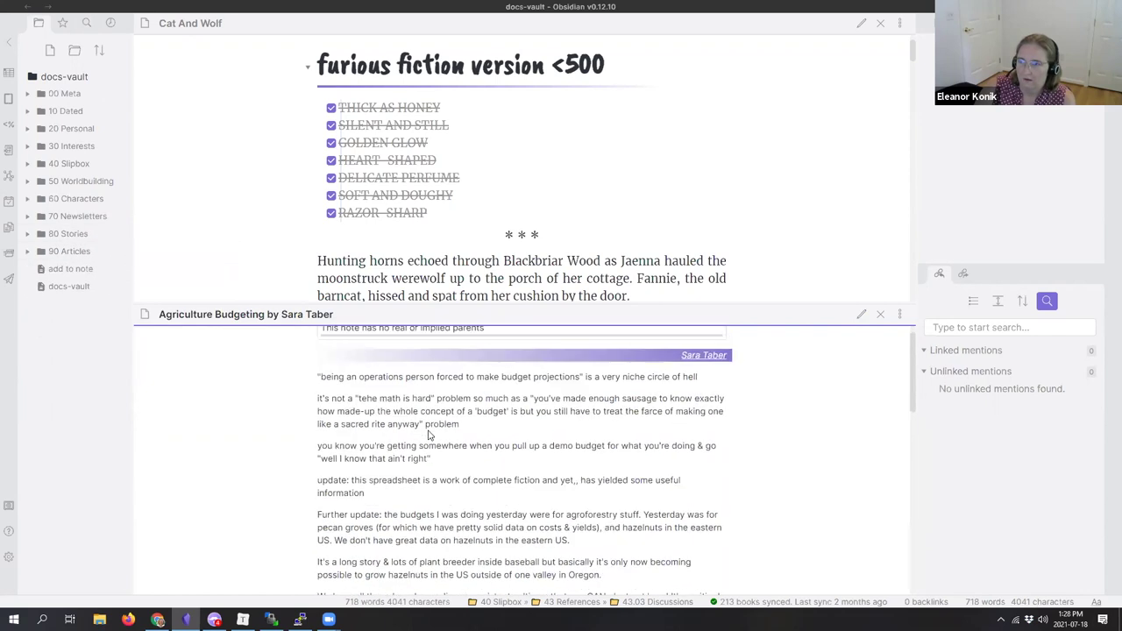
{"action": "scroll", "coordinate": [349, 298], "scroll_direction": "down", "scroll_amount": 3}
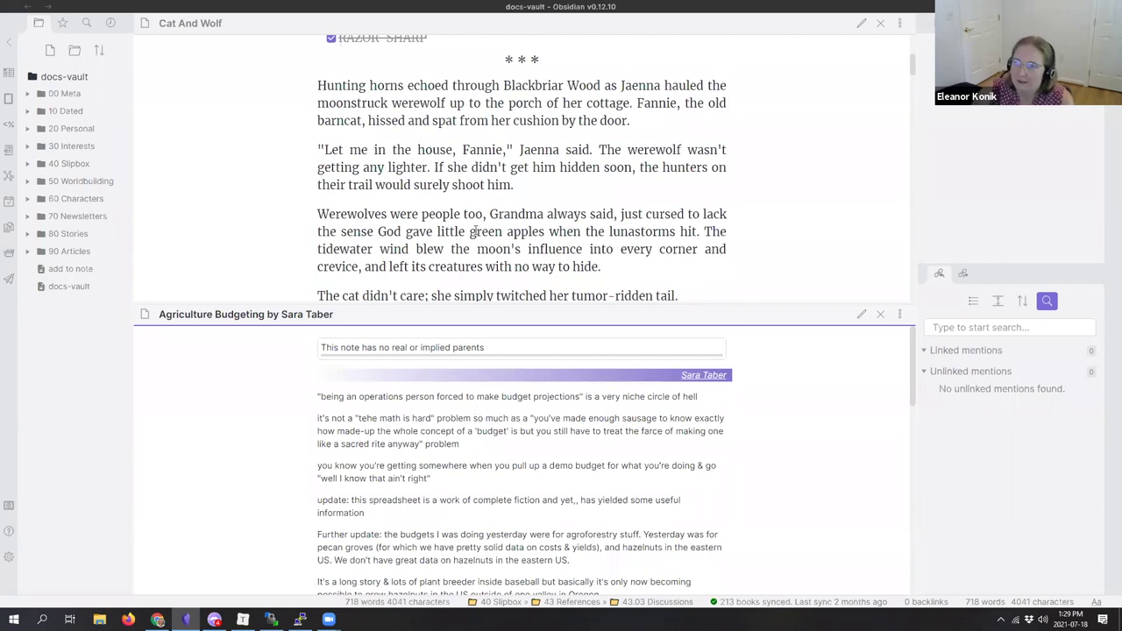
{"action": "scroll", "coordinate": [667, 176], "scroll_direction": "down", "scroll_amount": 5}
{"action": "left_click", "coordinate": [855, 28]}
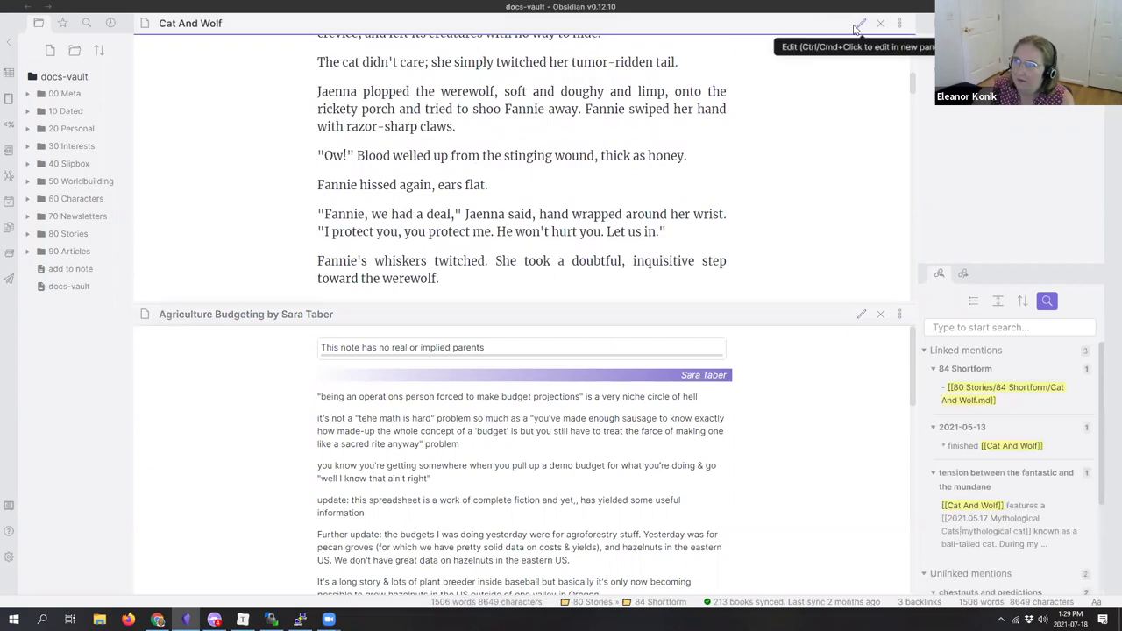
{"action": "left_click", "coordinate": [858, 25]}
{"action": "key", "text": "ctrl+f"}
{"action": "type", "text": "chestnut"}
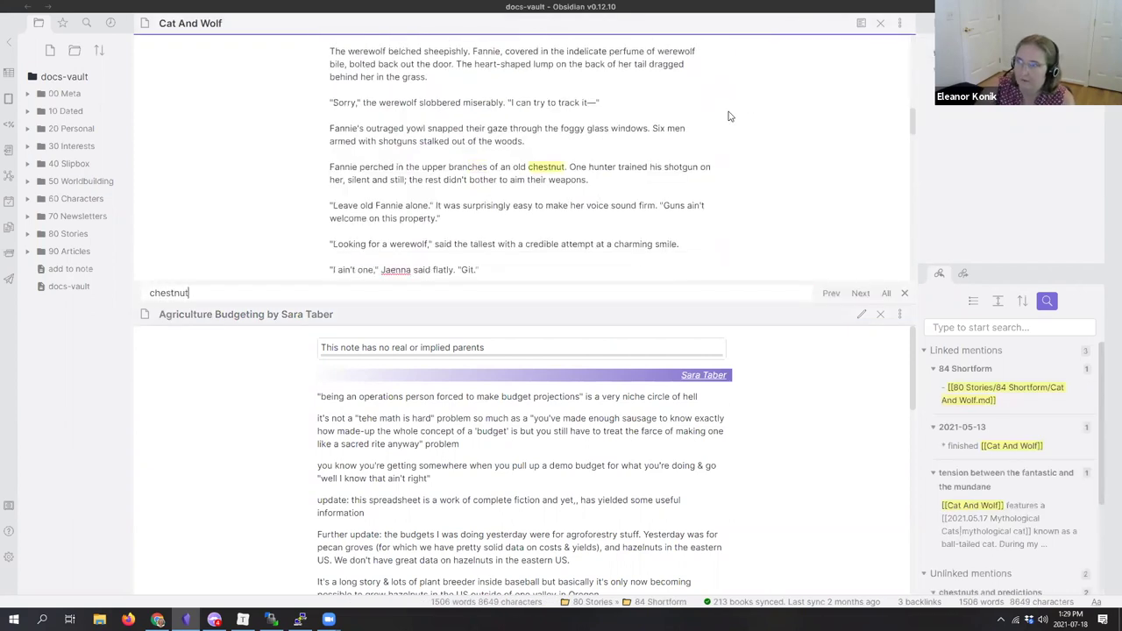
{"action": "left_click", "coordinate": [642, 188]}
{"action": "left_click", "coordinate": [644, 181]}
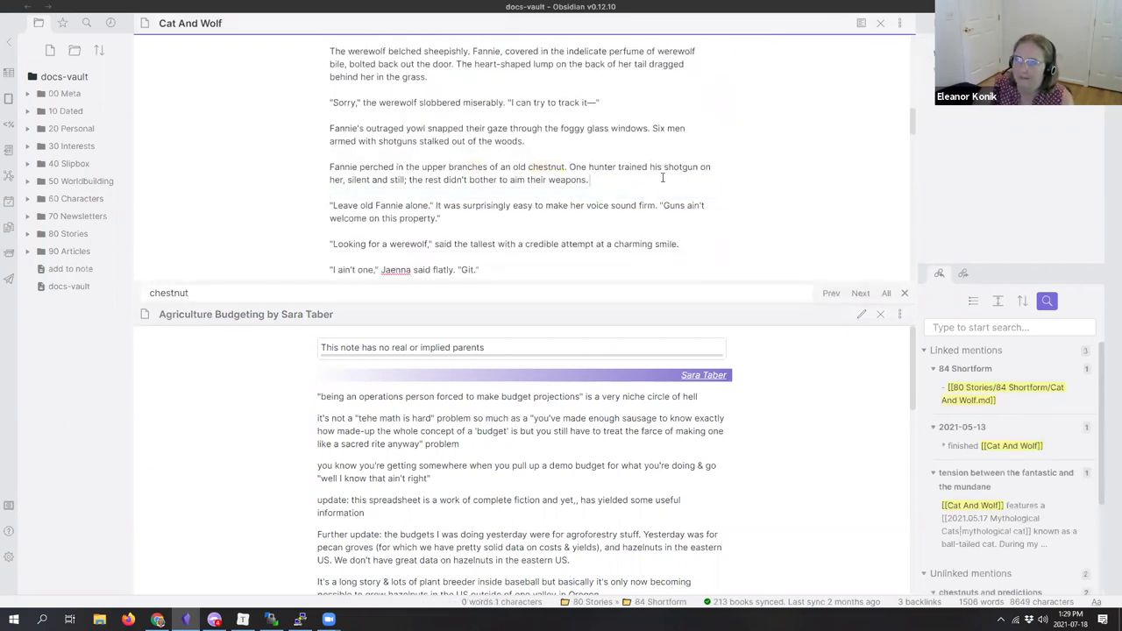
{"action": "scroll", "coordinate": [662, 188], "scroll_direction": "up", "scroll_amount": 15}
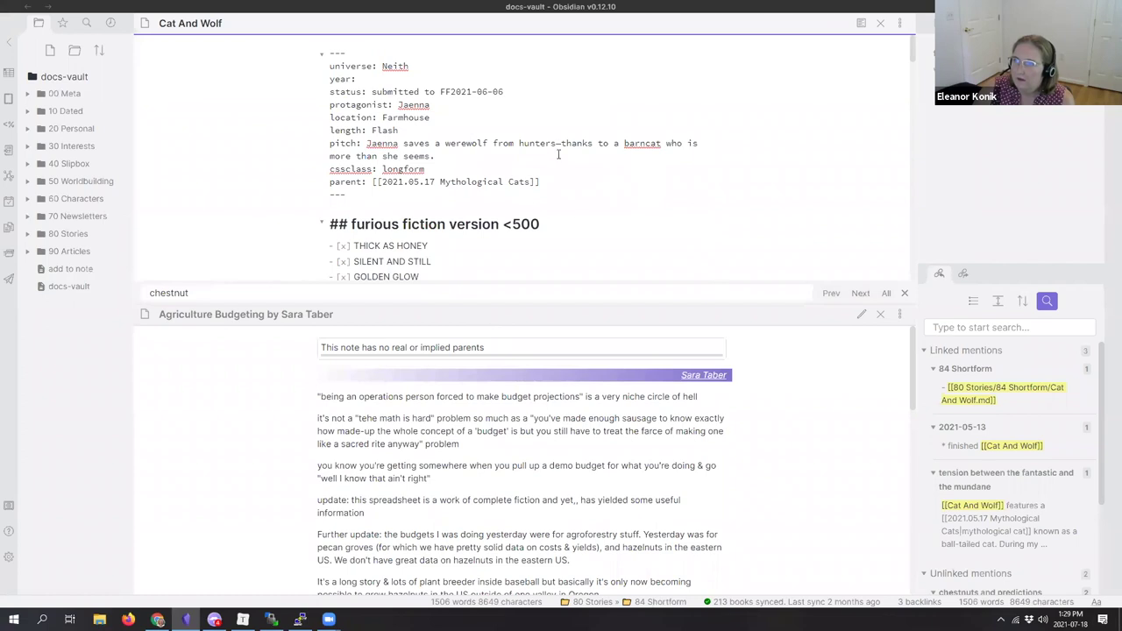
{"action": "left_click_drag", "start_coordinate": [530, 181], "coordinate": [382, 182]}
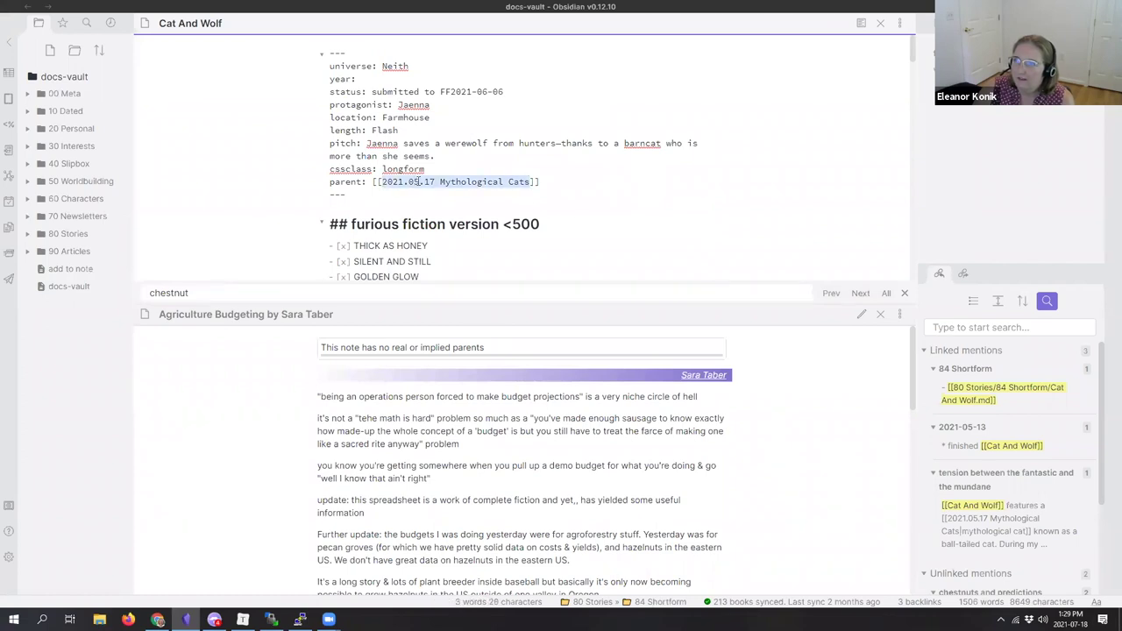
{"action": "right_click", "coordinate": [423, 186]}
{"action": "left_click", "coordinate": [457, 238]}
{"action": "left_click", "coordinate": [563, 183]}
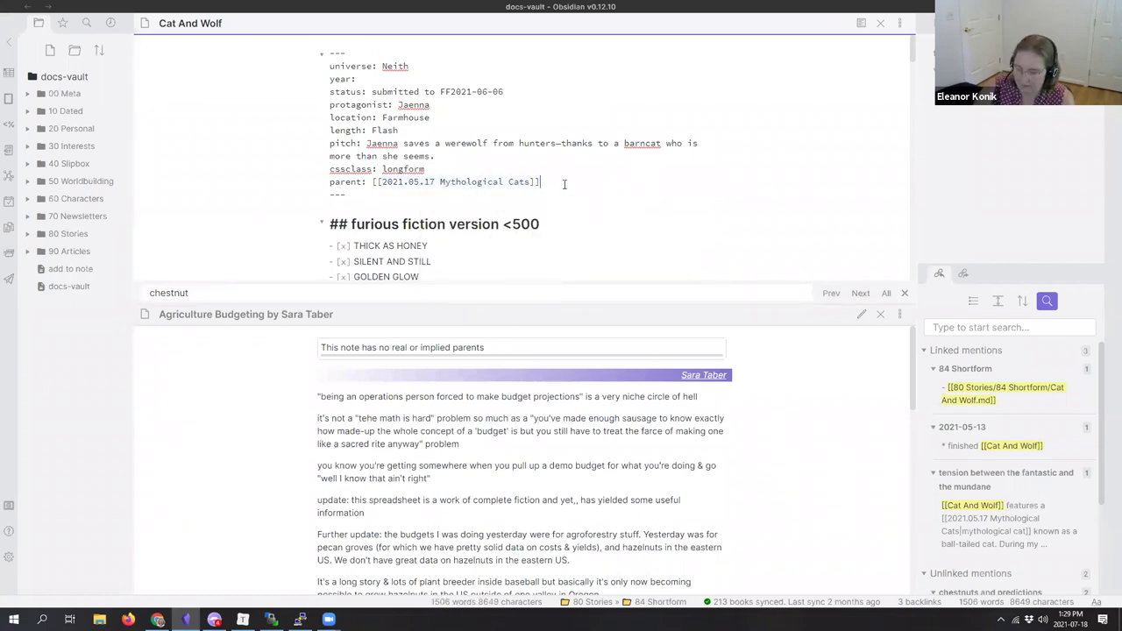
{"action": "key", "text": "ctrl+o"}
{"action": "key", "text": "ctrl+v"}
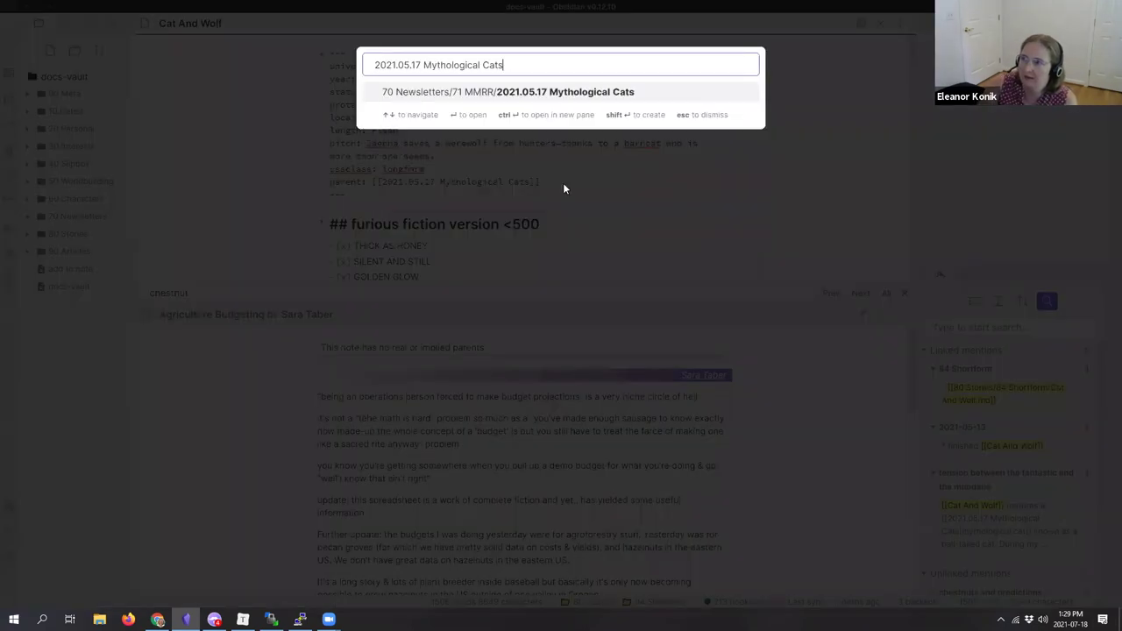
{"action": "key", "text": "Return"}
{"action": "scroll", "coordinate": [563, 186], "scroll_direction": "down", "scroll_amount": 3}
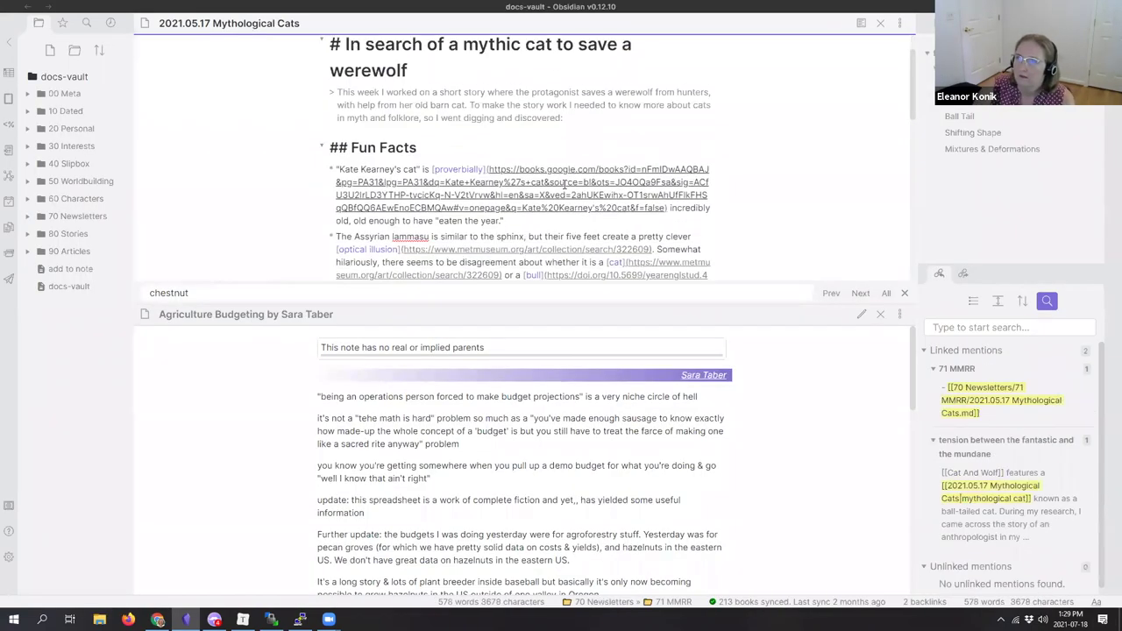
{"action": "scroll", "coordinate": [535, 228], "scroll_direction": "up", "scroll_amount": 3}
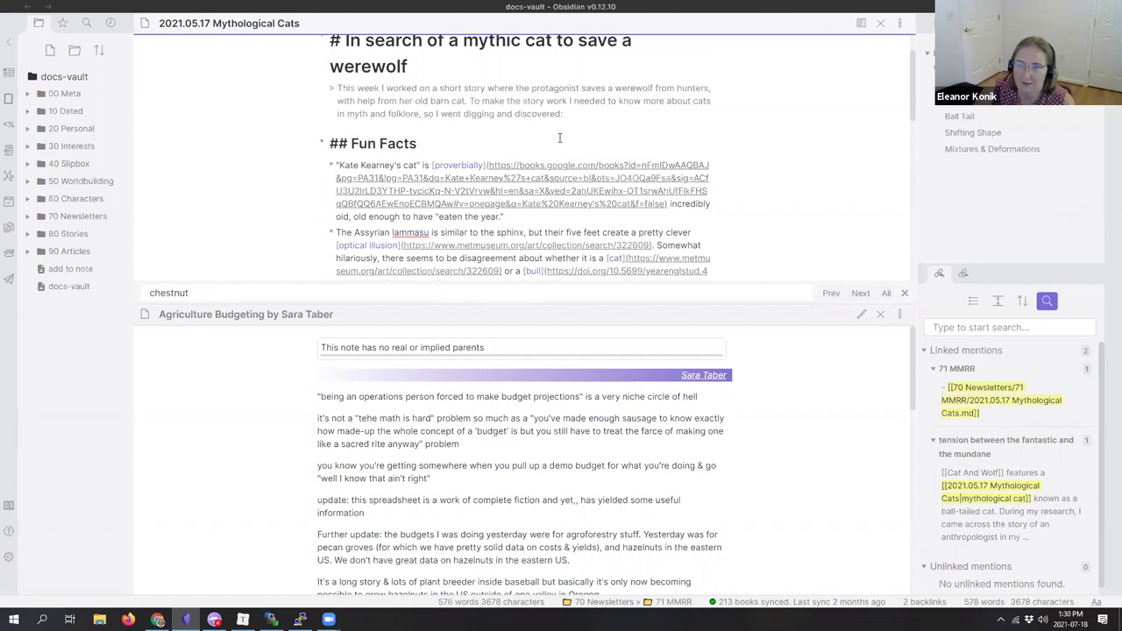
{"action": "scroll", "coordinate": [559, 138], "scroll_direction": "up", "scroll_amount": 1}
{"action": "scroll", "coordinate": [559, 137], "scroll_direction": "down", "scroll_amount": 1}
{"action": "scroll", "coordinate": [559, 138], "scroll_direction": "up", "scroll_amount": 1}
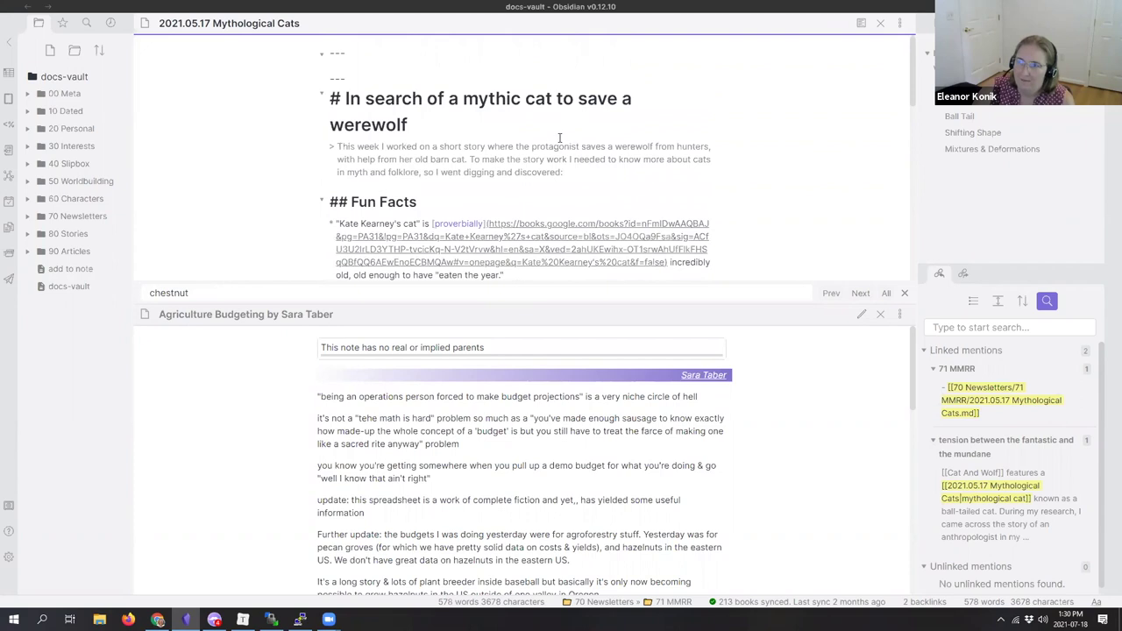
{"action": "key", "text": "ctrl+alt+Left"}
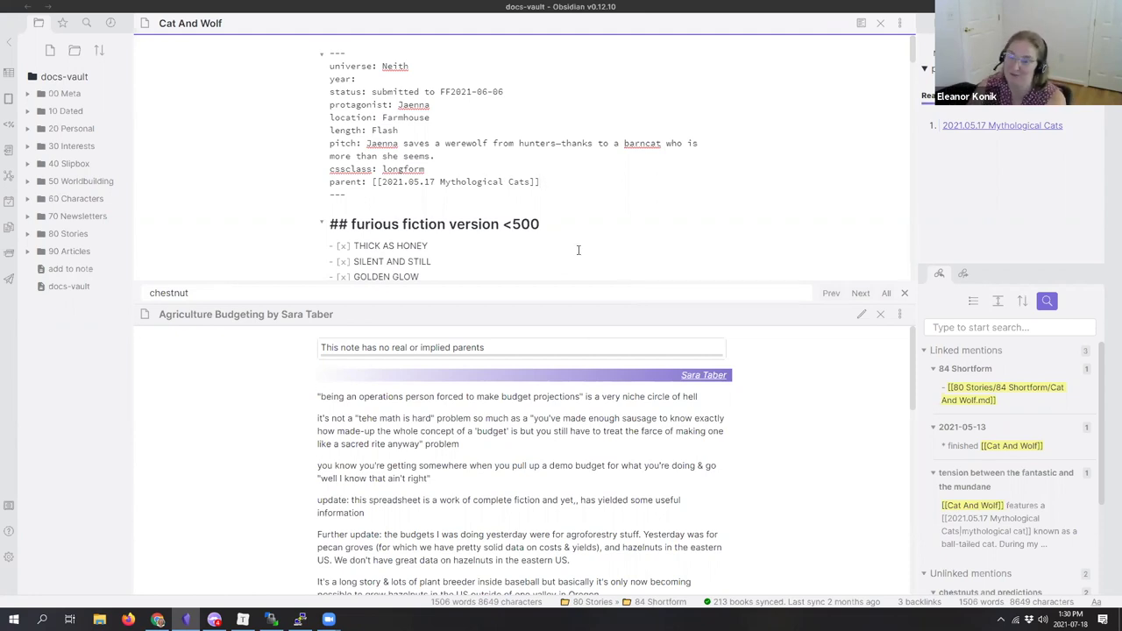
{"action": "scroll", "coordinate": [578, 249], "scroll_direction": "down", "scroll_amount": 3}
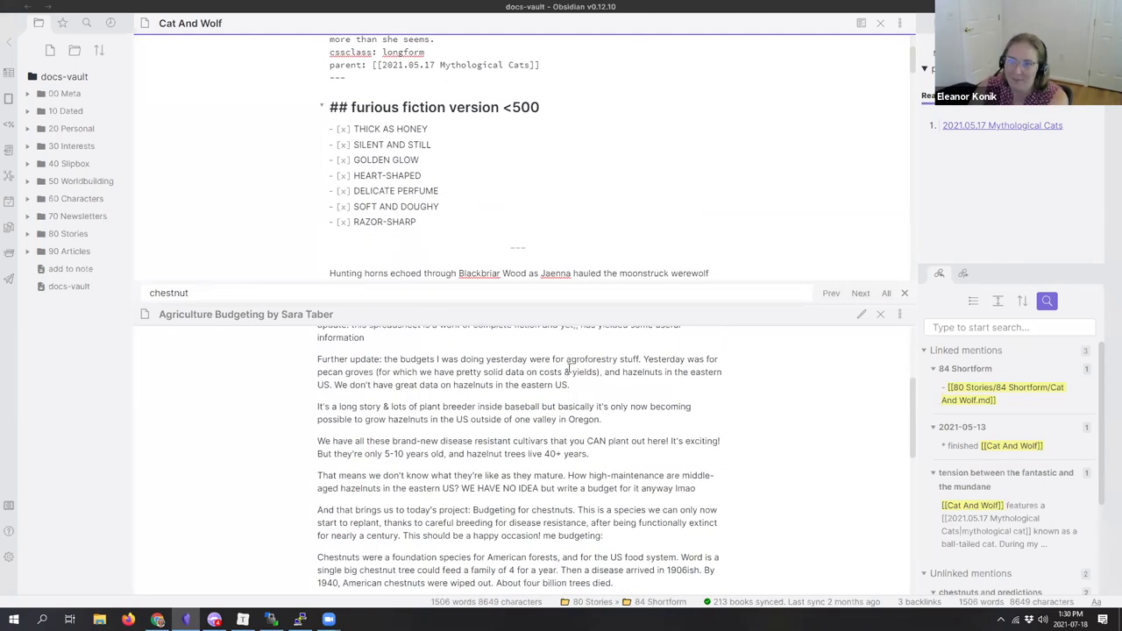
{"action": "scroll", "coordinate": [507, 217], "scroll_direction": "up", "scroll_amount": 1}
{"action": "scroll", "coordinate": [512, 223], "scroll_direction": "down", "scroll_amount": 3}
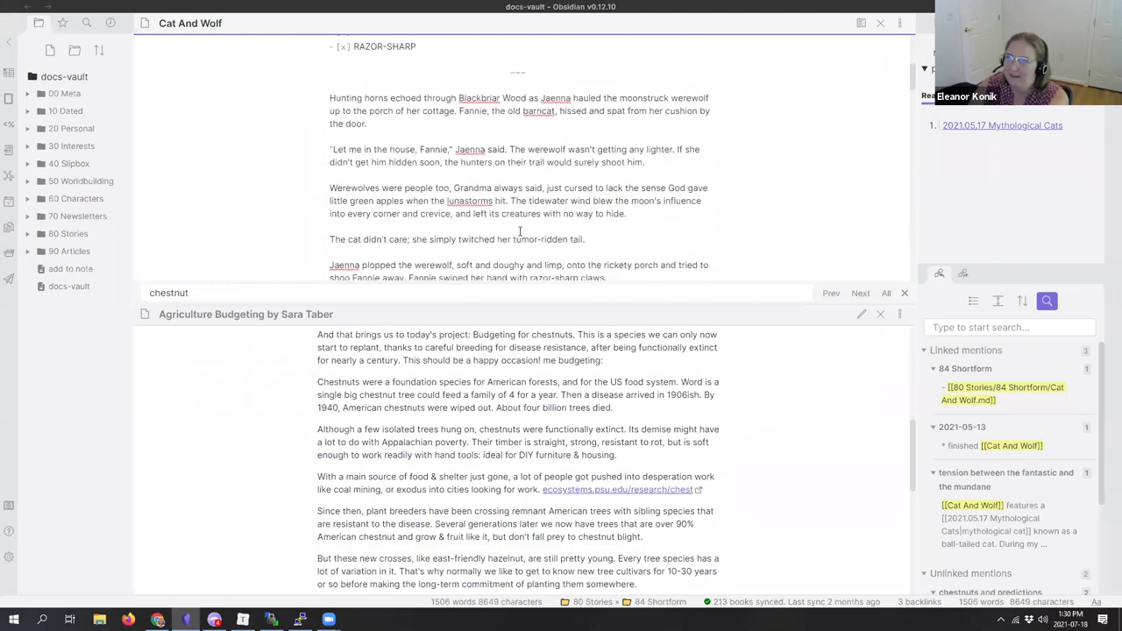
{"action": "scroll", "coordinate": [520, 231], "scroll_direction": "up", "scroll_amount": 3}
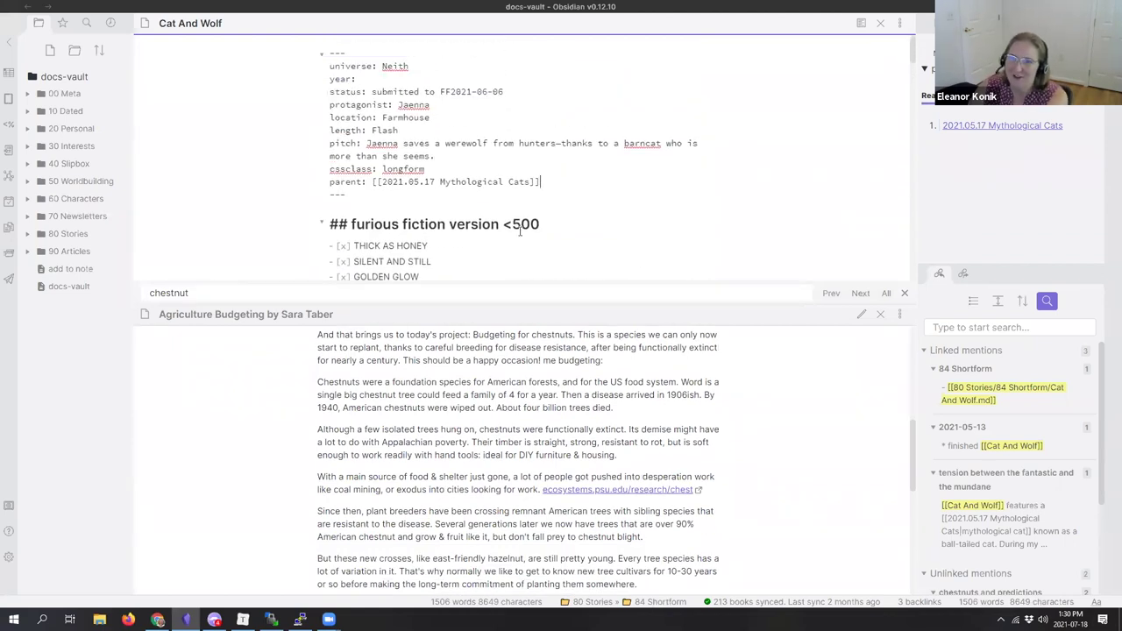
{"action": "scroll", "coordinate": [520, 231], "scroll_direction": "down", "scroll_amount": 2}
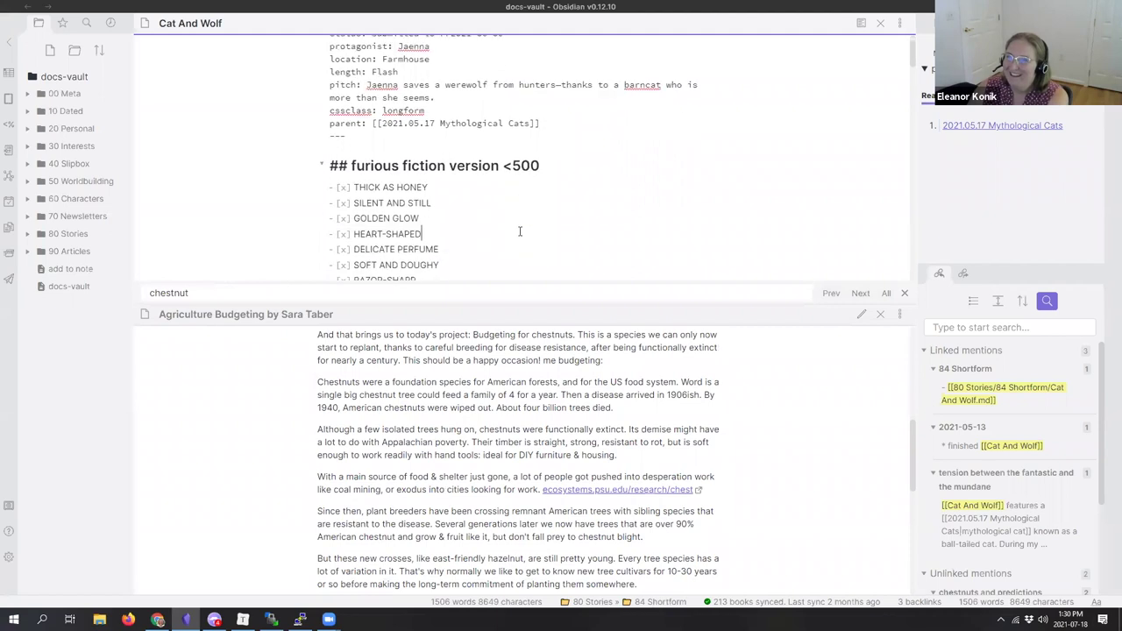
{"action": "scroll", "coordinate": [520, 230], "scroll_direction": "down", "scroll_amount": 6}
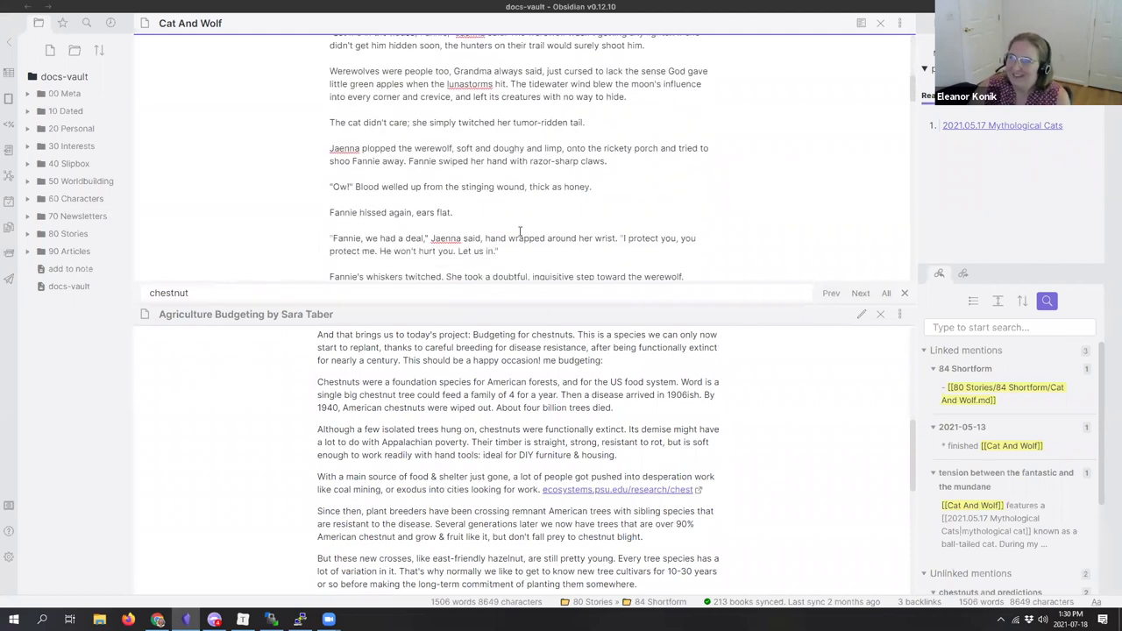
{"action": "scroll", "coordinate": [520, 231], "scroll_direction": "down", "scroll_amount": 8}
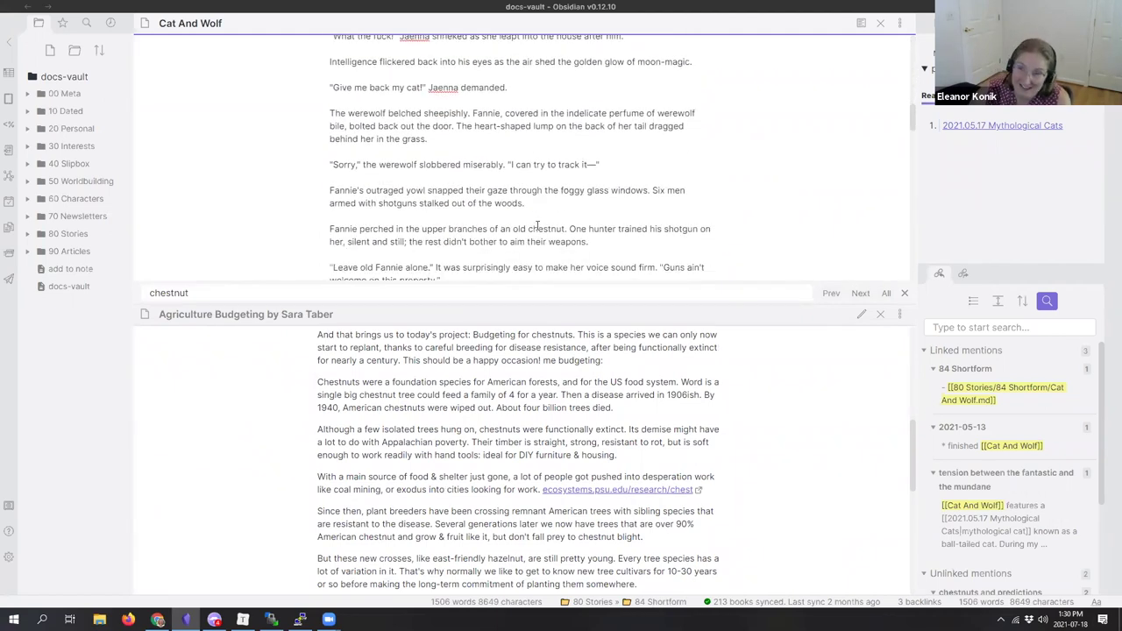
{"action": "scroll", "coordinate": [537, 226], "scroll_direction": "down", "scroll_amount": 15}
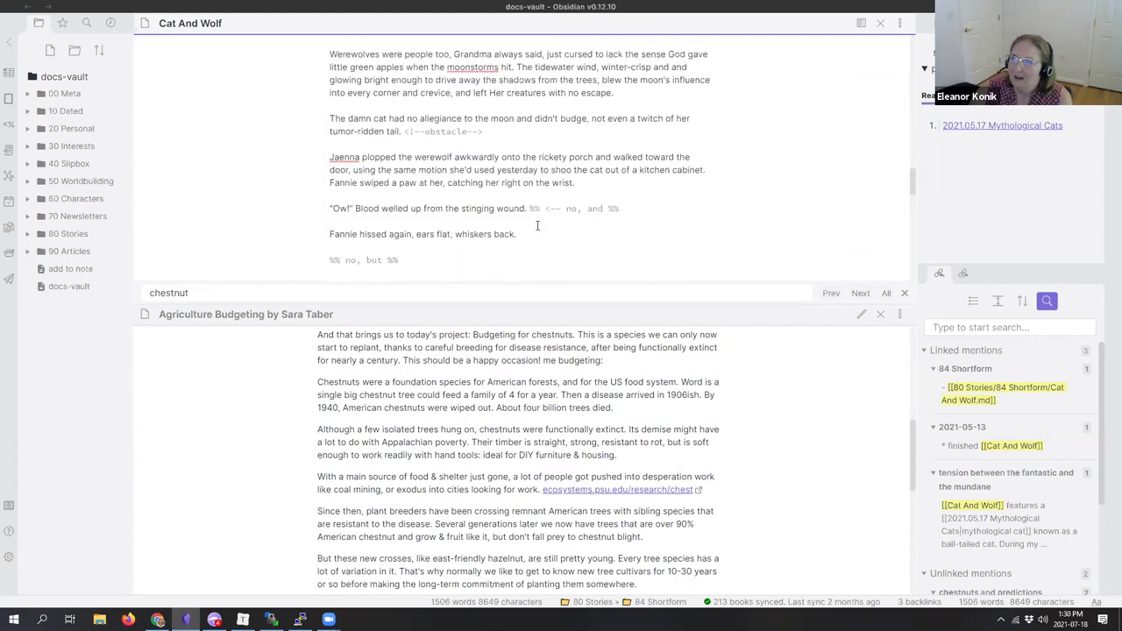
{"action": "scroll", "coordinate": [537, 226], "scroll_direction": "up", "scroll_amount": 20}
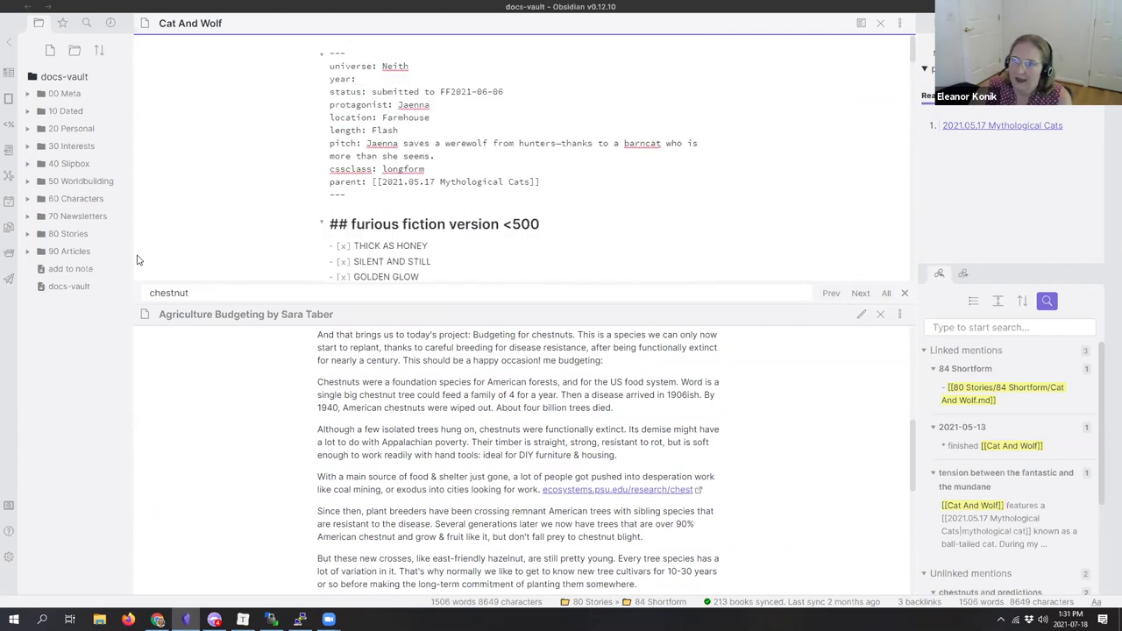
Step: Close the Cat And Wolf pane and expand 90 Articles > 94 WIP in the file explorer
{"action": "left_click", "coordinate": [881, 23]}
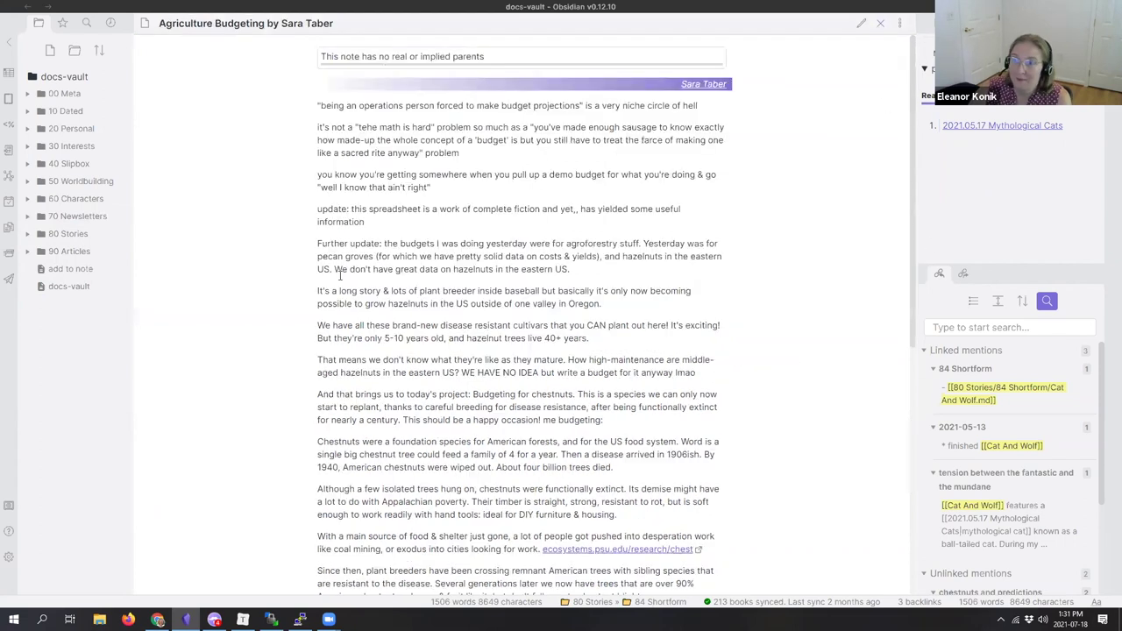
{"action": "left_click", "coordinate": [72, 235]}
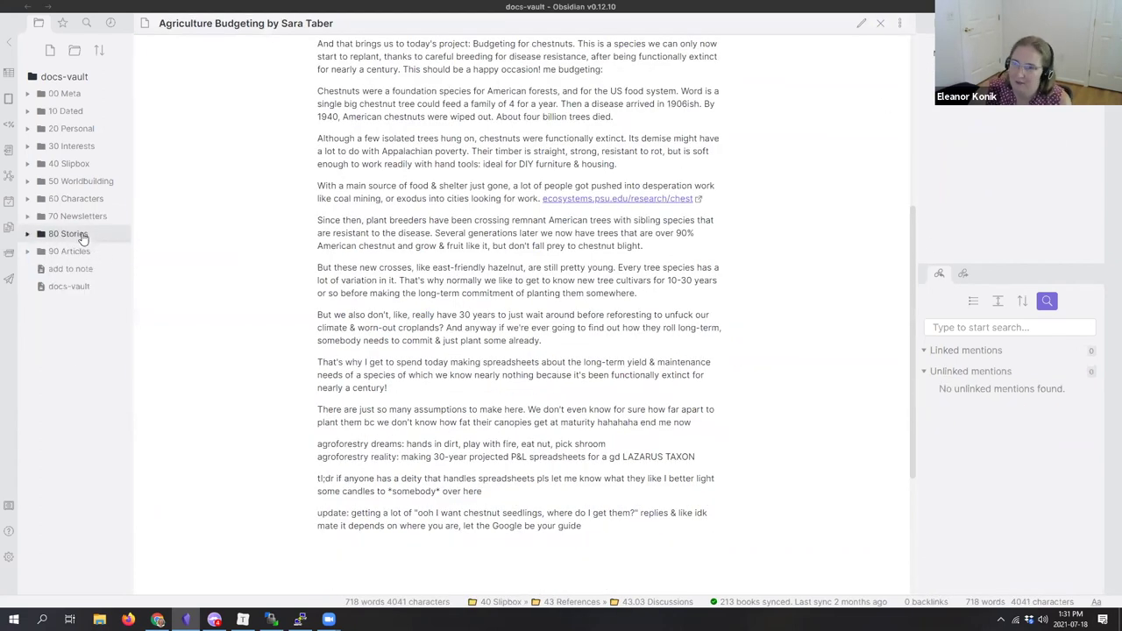
{"action": "left_click", "coordinate": [78, 233]}
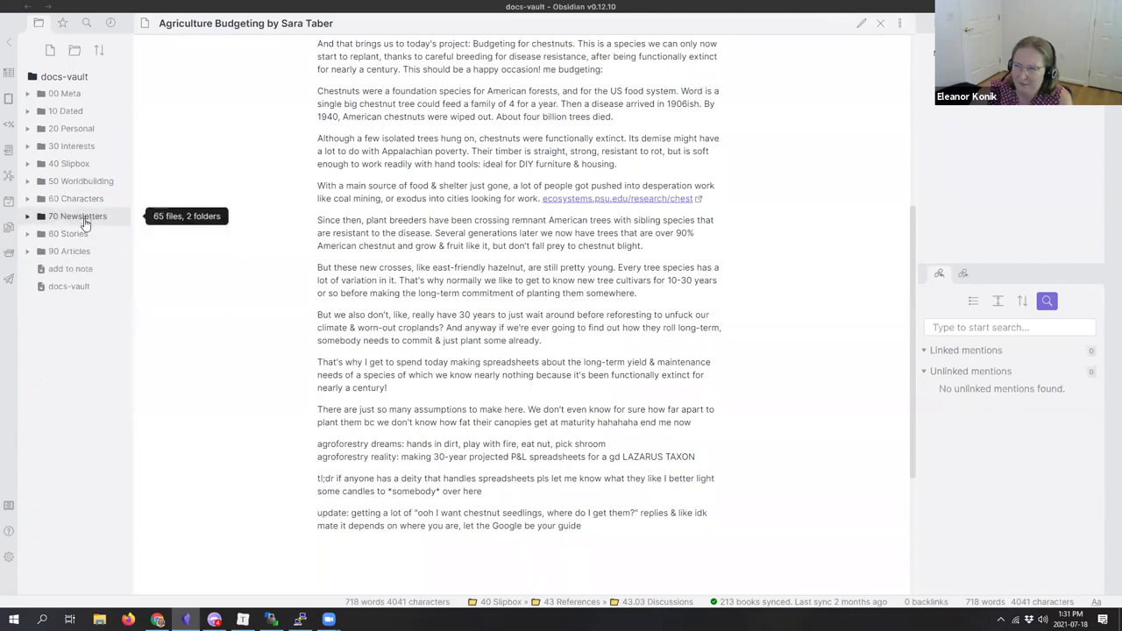
{"action": "left_click", "coordinate": [86, 252]}
{"action": "left_click", "coordinate": [85, 322]}
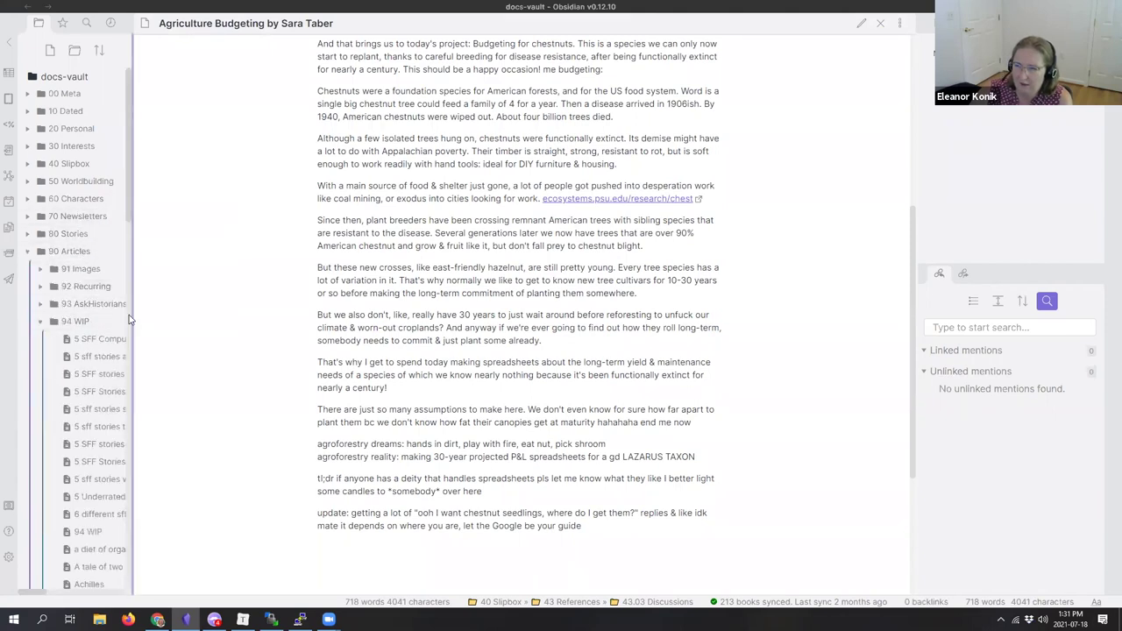
{"action": "left_click_drag", "start_coordinate": [133, 314], "coordinate": [181, 321]}
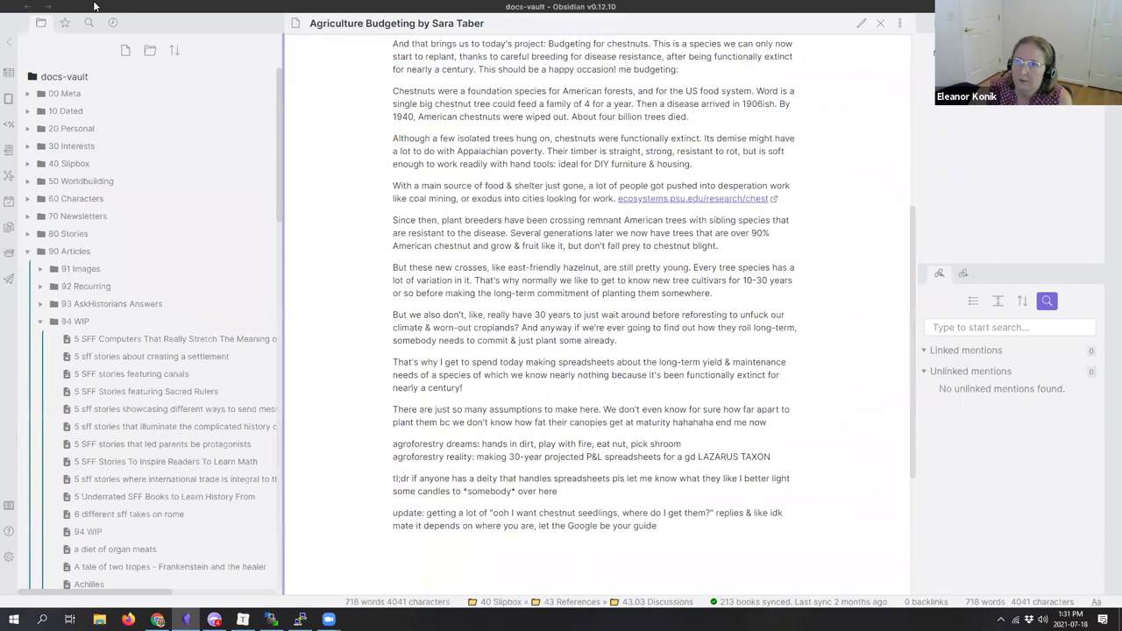
Step: Search the vault for the author's name and open the chestnuts and predictions note
{"action": "left_click", "coordinate": [92, 21]}
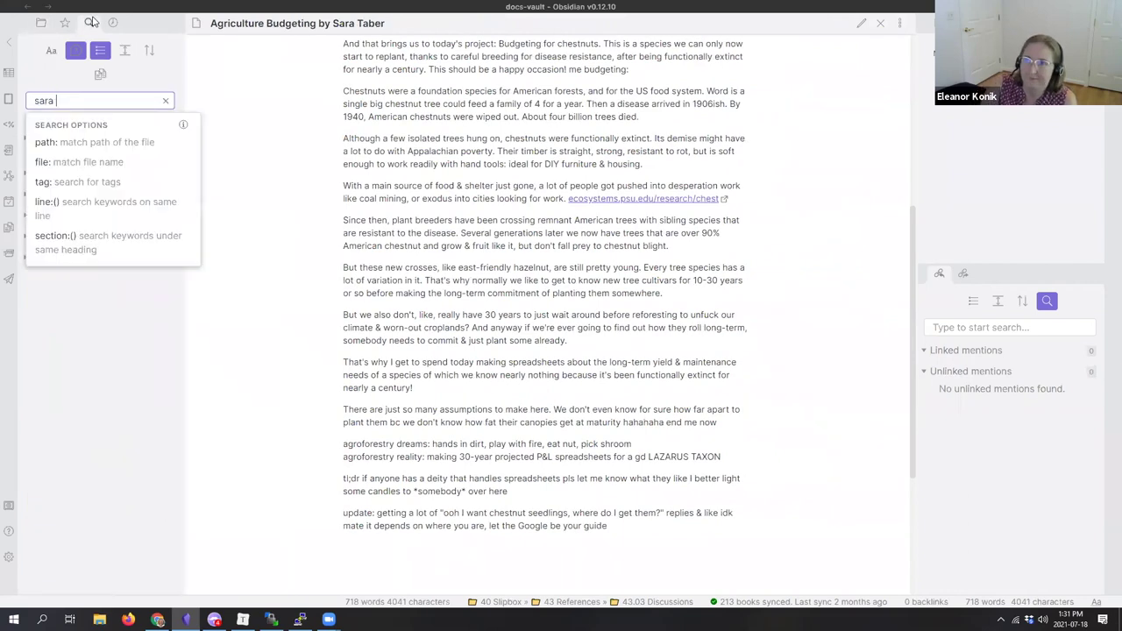
{"action": "left_click", "coordinate": [83, 362]}
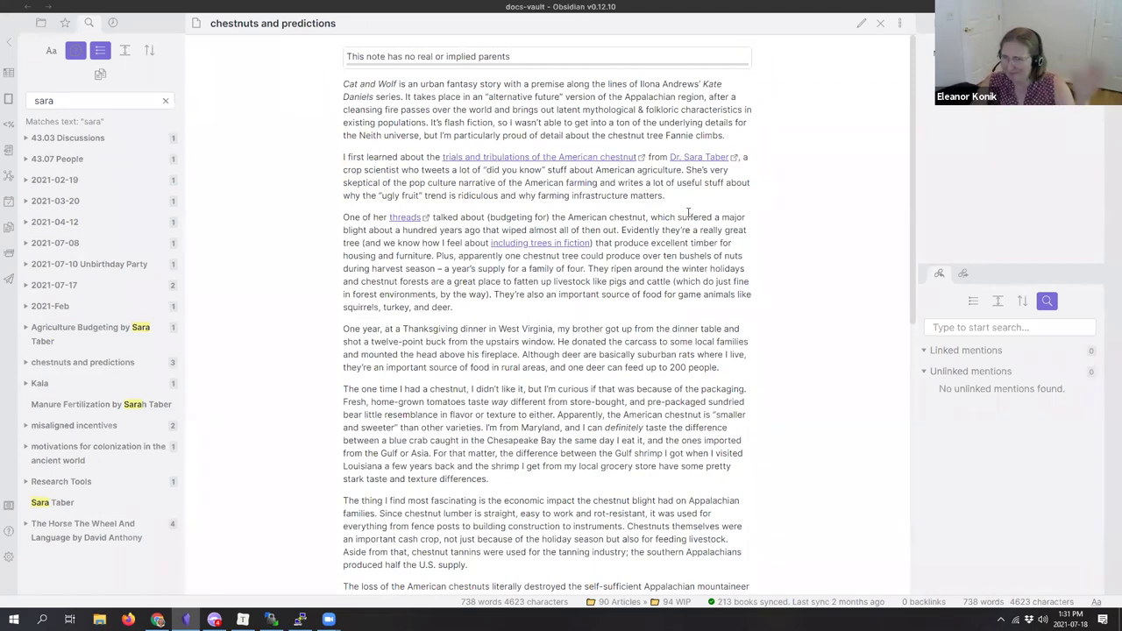
Step: Collapse 94 WIP and expand 70 Newsletters > 71 MMRR, widening the file list
{"action": "left_click", "coordinate": [40, 23]}
{"action": "left_click", "coordinate": [41, 323]}
{"action": "left_click", "coordinate": [27, 215]}
{"action": "left_click", "coordinate": [83, 233]}
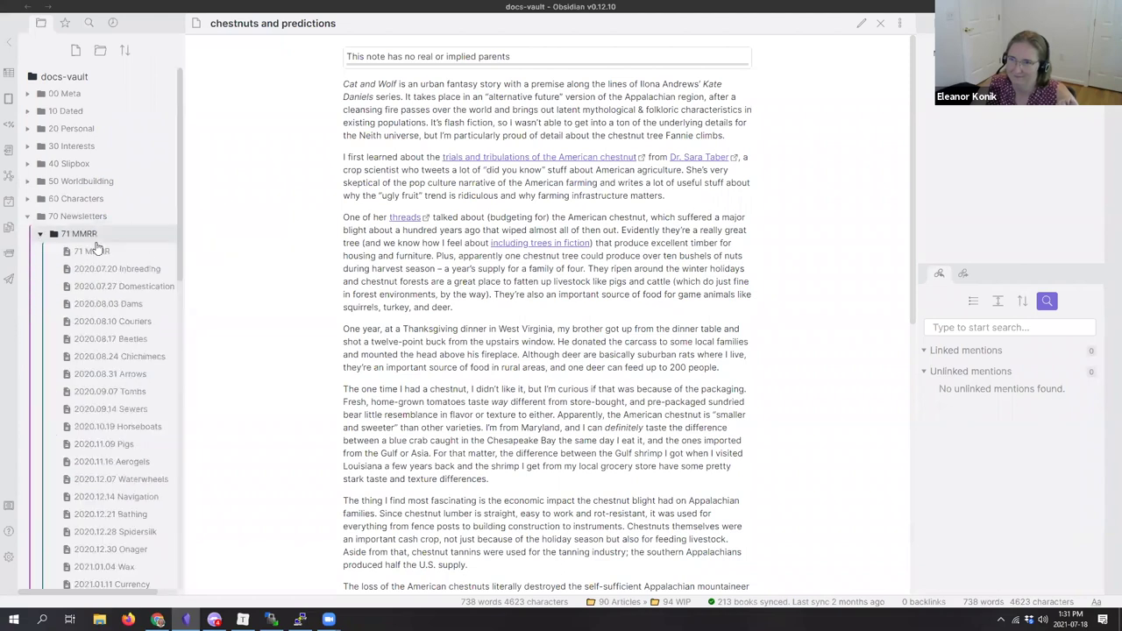
{"action": "left_click_drag", "start_coordinate": [183, 272], "coordinate": [211, 274]}
{"action": "scroll", "coordinate": [153, 464], "scroll_direction": "down", "scroll_amount": 5}
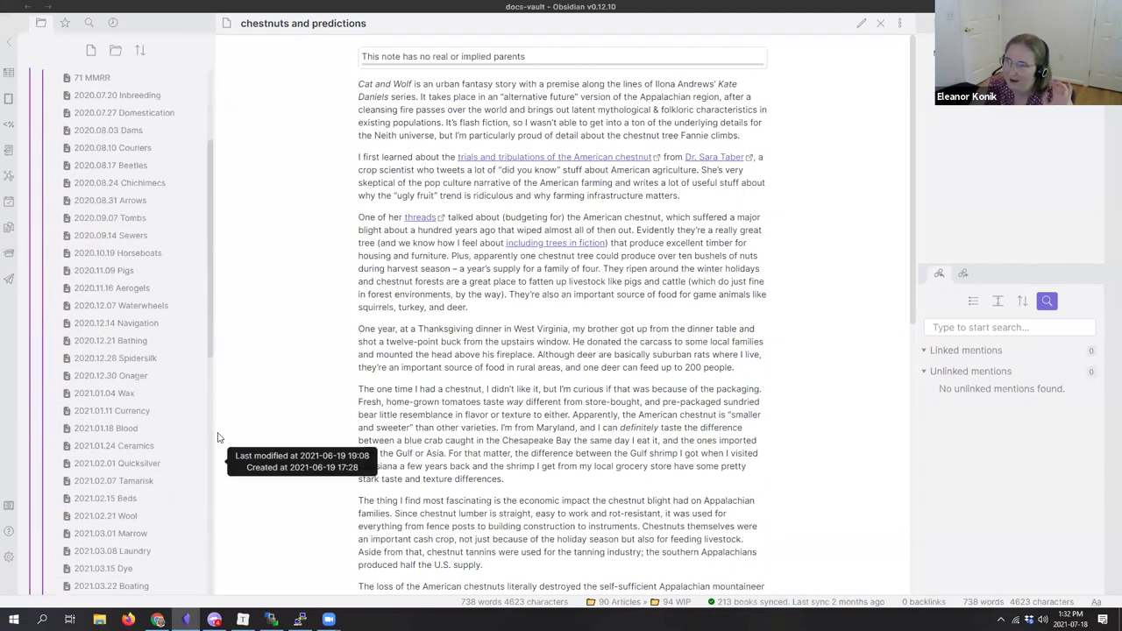
{"action": "scroll", "coordinate": [175, 437], "scroll_direction": "up", "scroll_amount": 5}
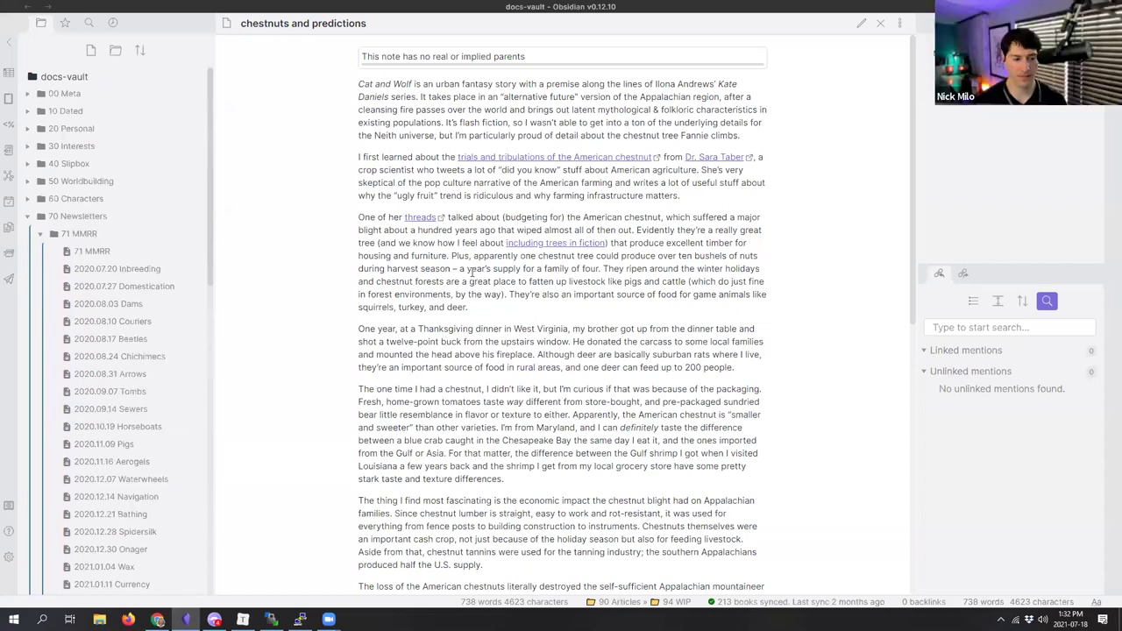
{"action": "left_click_drag", "start_coordinate": [359, 84], "coordinate": [526, 307]}
{"action": "left_click", "coordinate": [526, 307]}
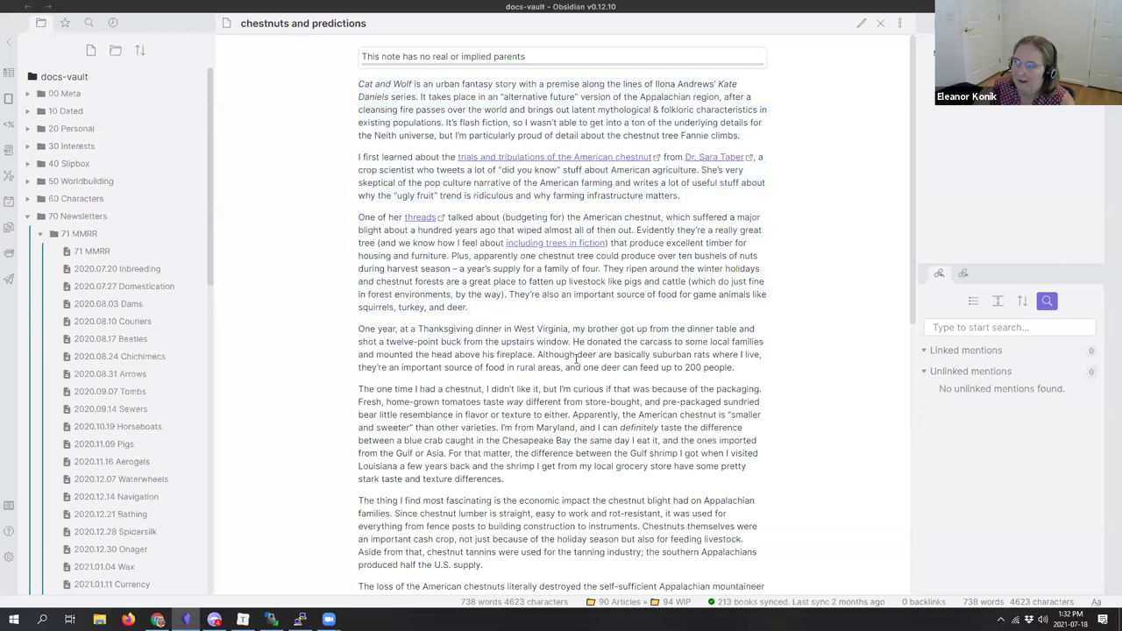
{"action": "scroll", "coordinate": [575, 358], "scroll_direction": "down", "scroll_amount": 5}
{"action": "scroll", "coordinate": [576, 359], "scroll_direction": "up", "scroll_amount": 5}
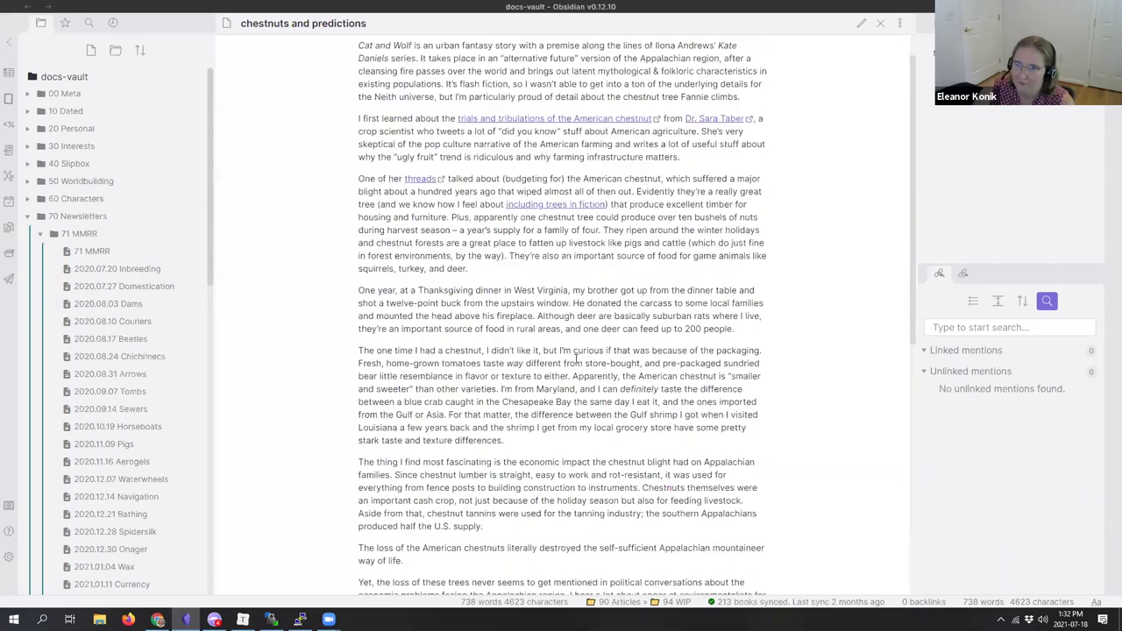
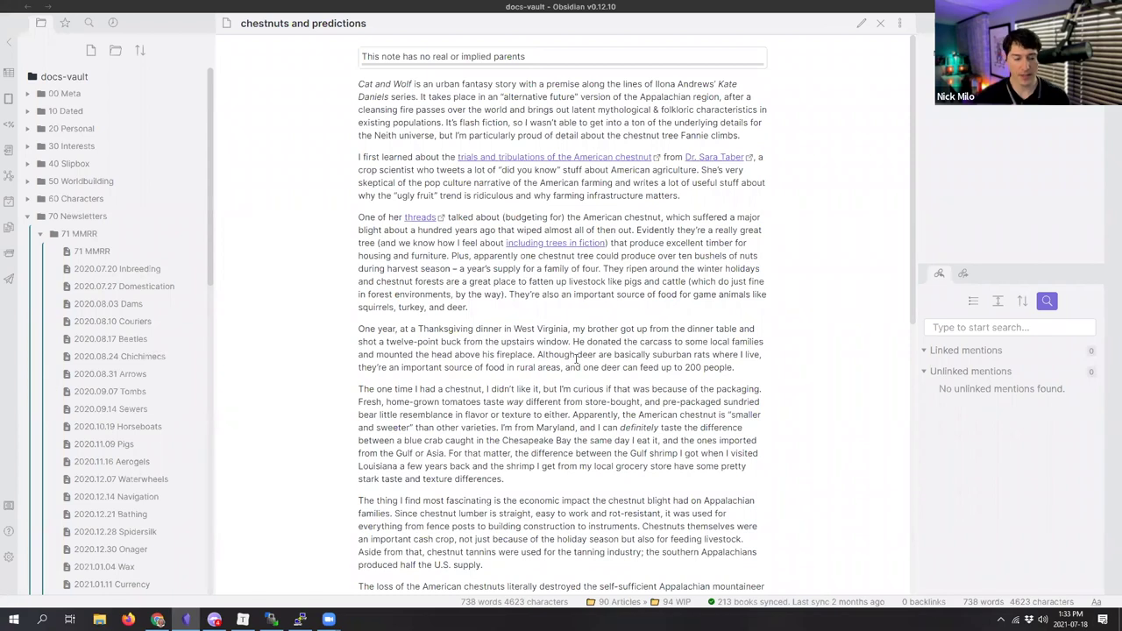
Step: In edit mode, add an opening --- line and blank lines at the top of the note
{"action": "left_click", "coordinate": [861, 23]}
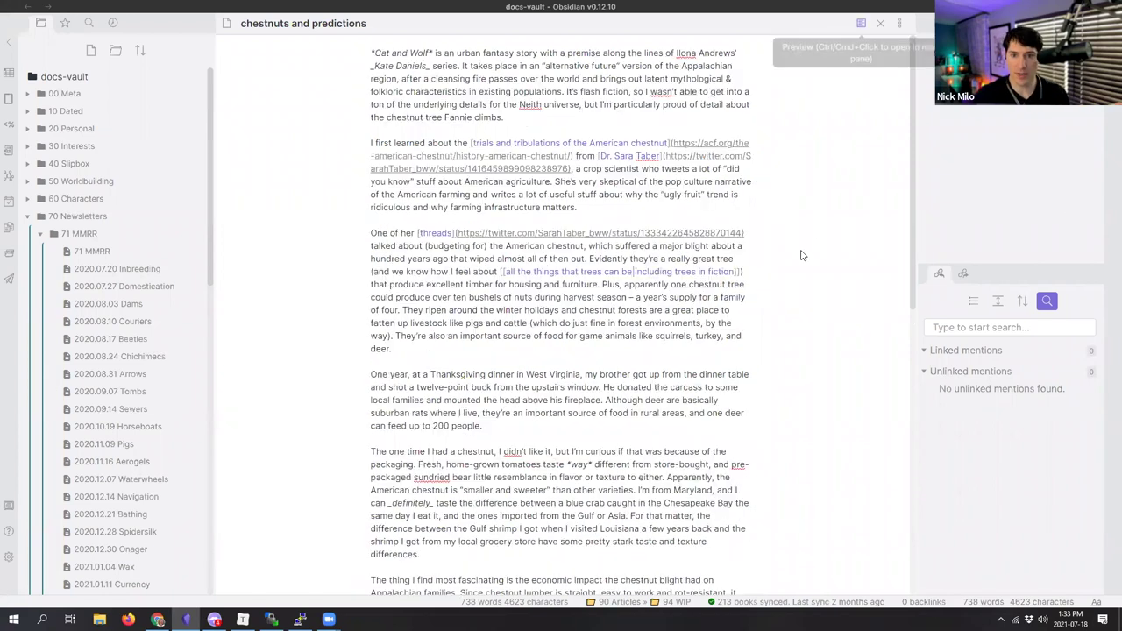
{"action": "left_click", "coordinate": [367, 49]}
{"action": "key", "text": "Return"}
{"action": "key", "text": "Up"}
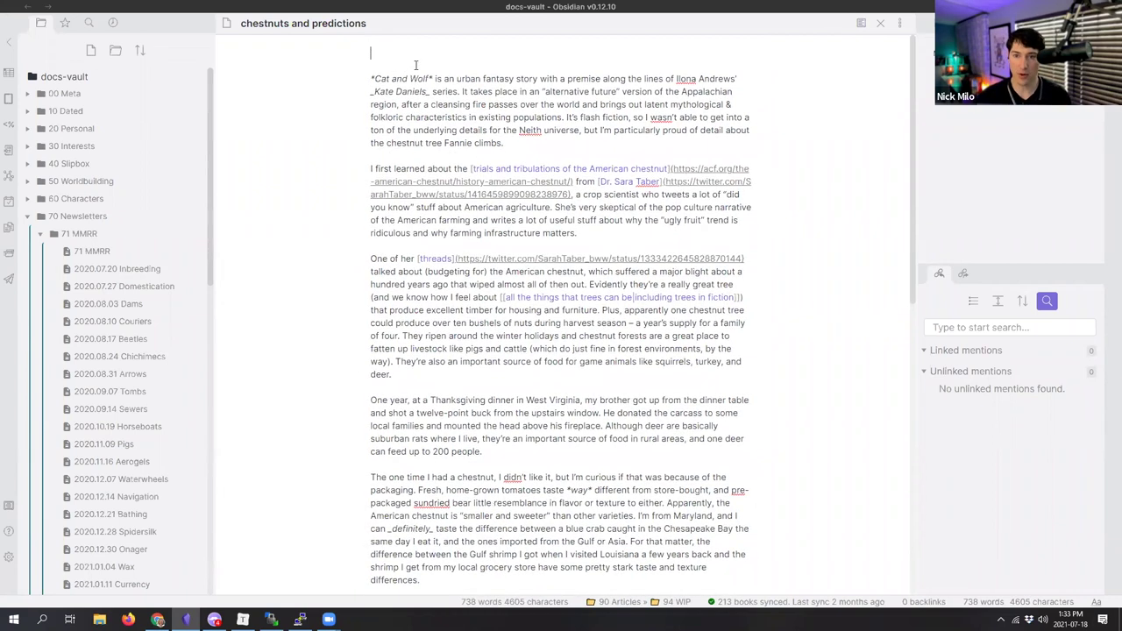
{"action": "type", "text": "-"}
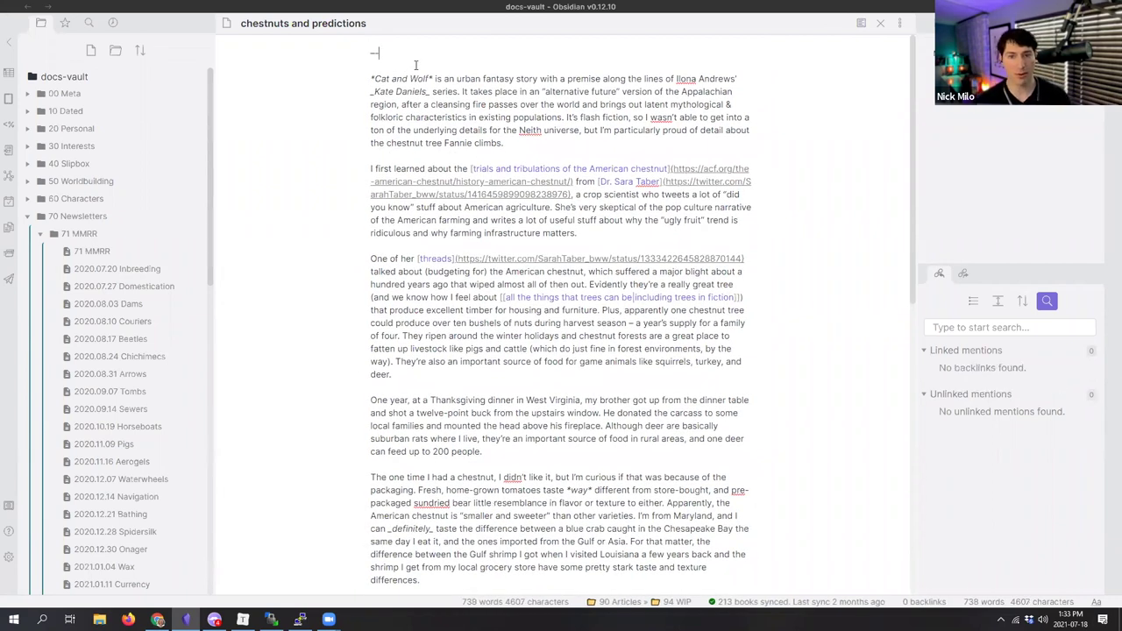
{"action": "type", "text": "-"}
{"action": "key", "text": "Return"}
{"action": "type", "text": "-"}
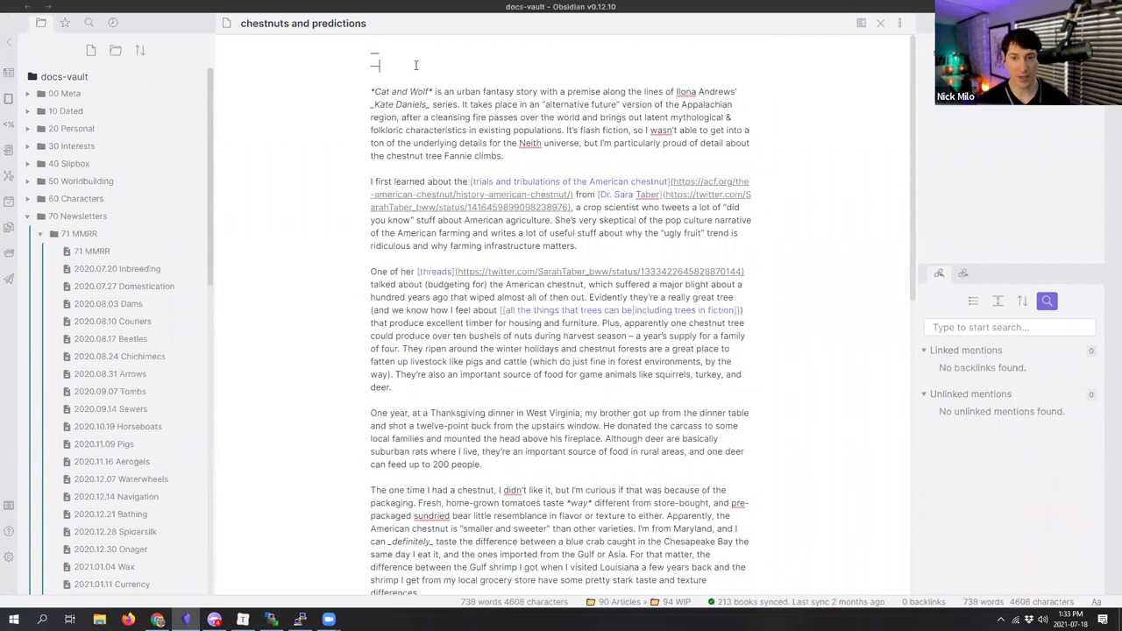
{"action": "key", "text": "Return"}
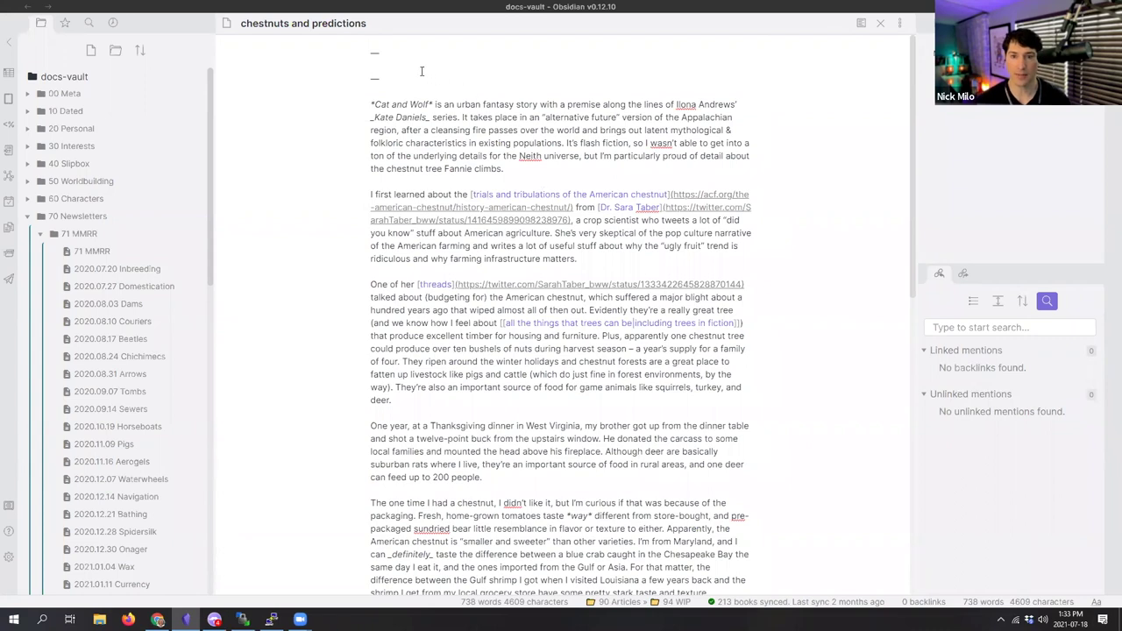
Step: Complete the --- frontmatter delimiters and begin a 'Child: [[' line inside them
{"action": "left_click_drag", "start_coordinate": [379, 81], "coordinate": [351, 51]}
{"action": "type", "text": "----"}
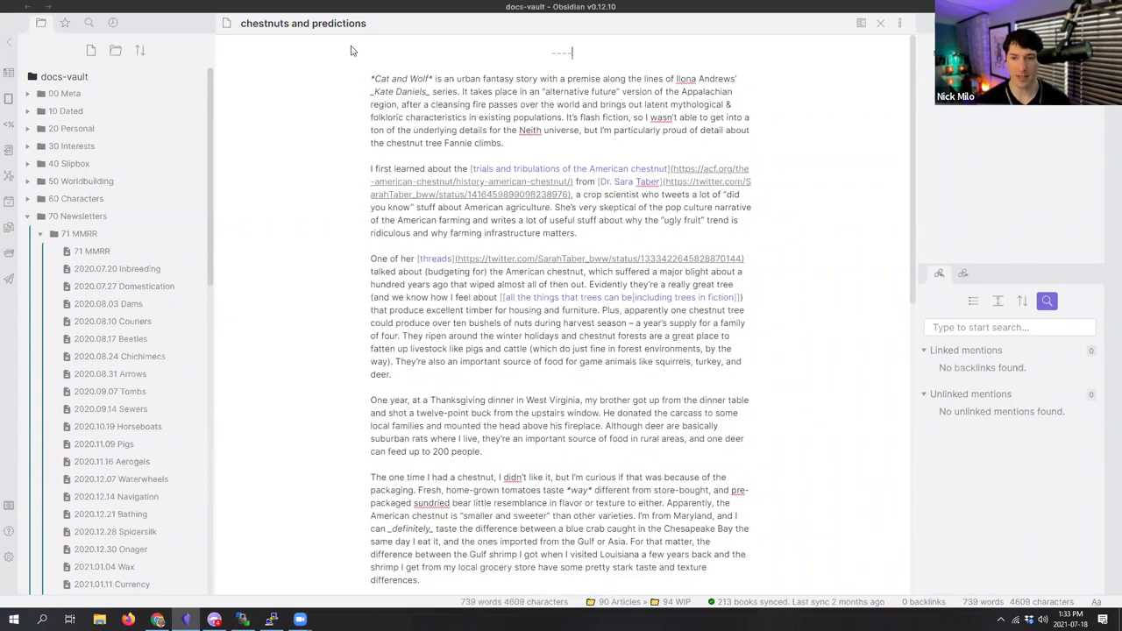
{"action": "key", "text": "BackSpace"}
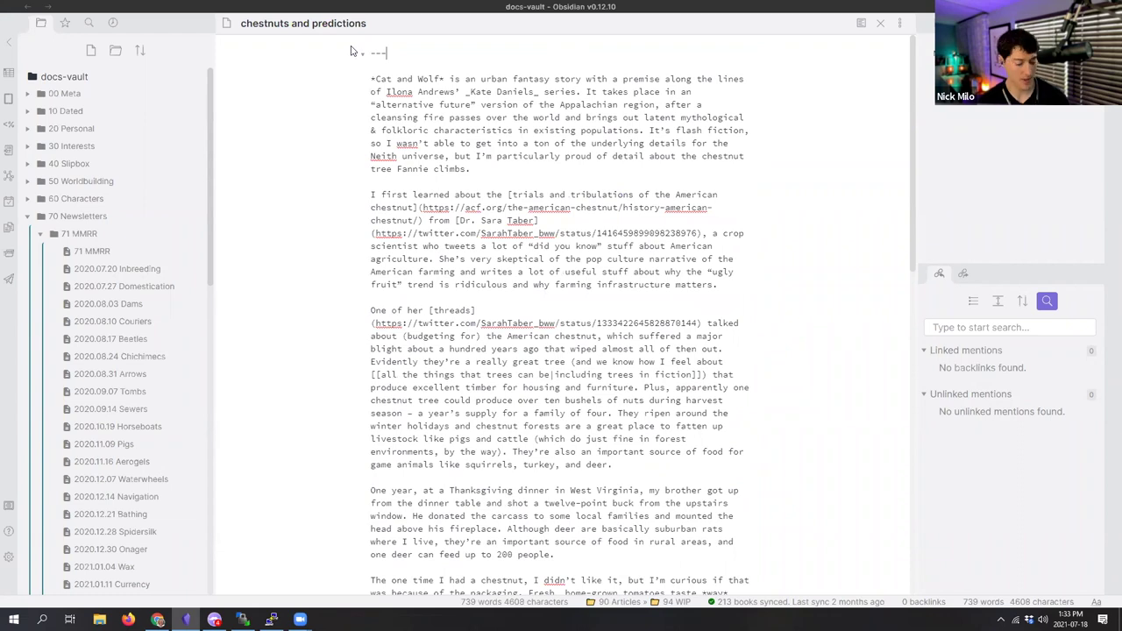
{"action": "key", "text": "Return"}
{"action": "key", "text": "Return"}
{"action": "double_click", "coordinate": [380, 53]}
{"action": "left_click", "coordinate": [383, 65]}
{"action": "type", "text": "---"}
{"action": "left_click", "coordinate": [383, 66]}
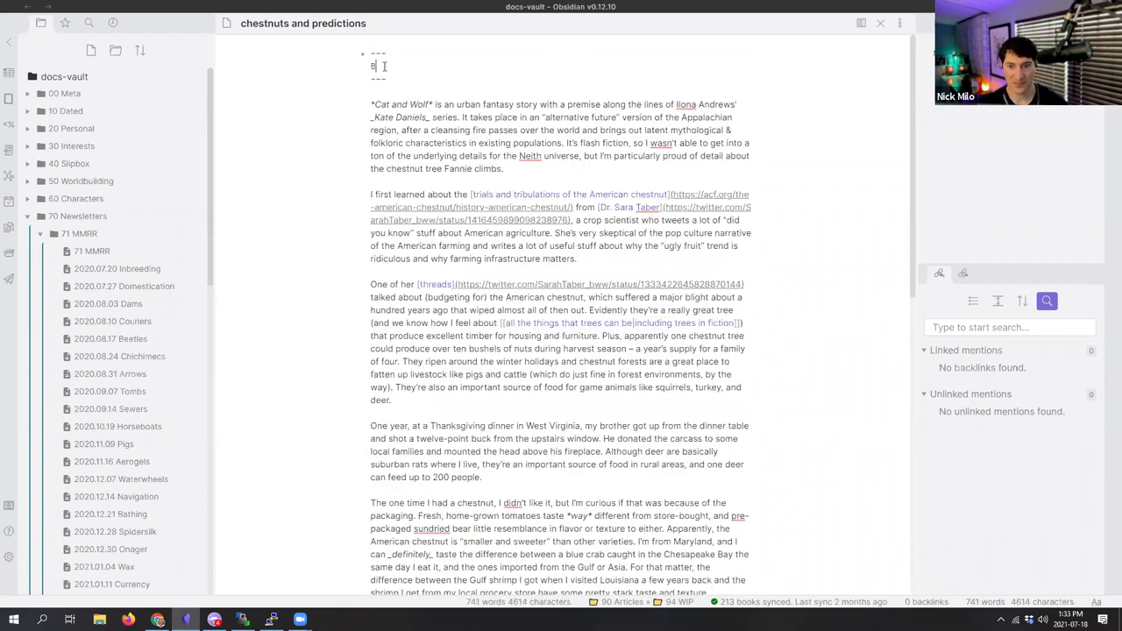
{"action": "type", "text": "Child: [["}
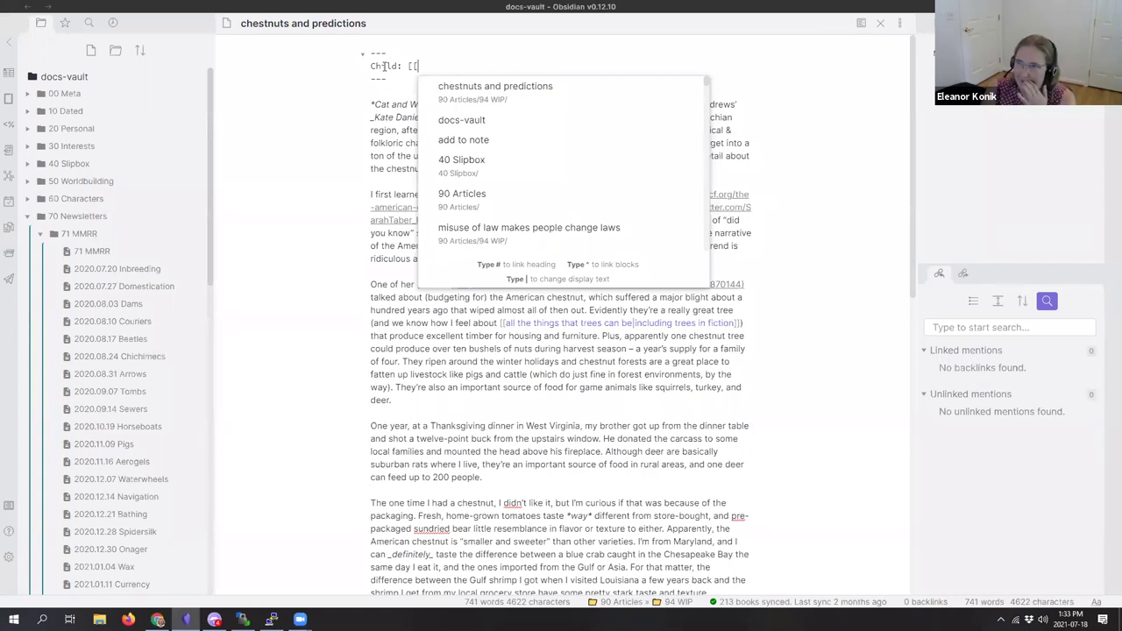
Step: Complete the Child link as [[Cat And Wolf]] from the 'cat and' suggestion
{"action": "type", "text": "cat and"}
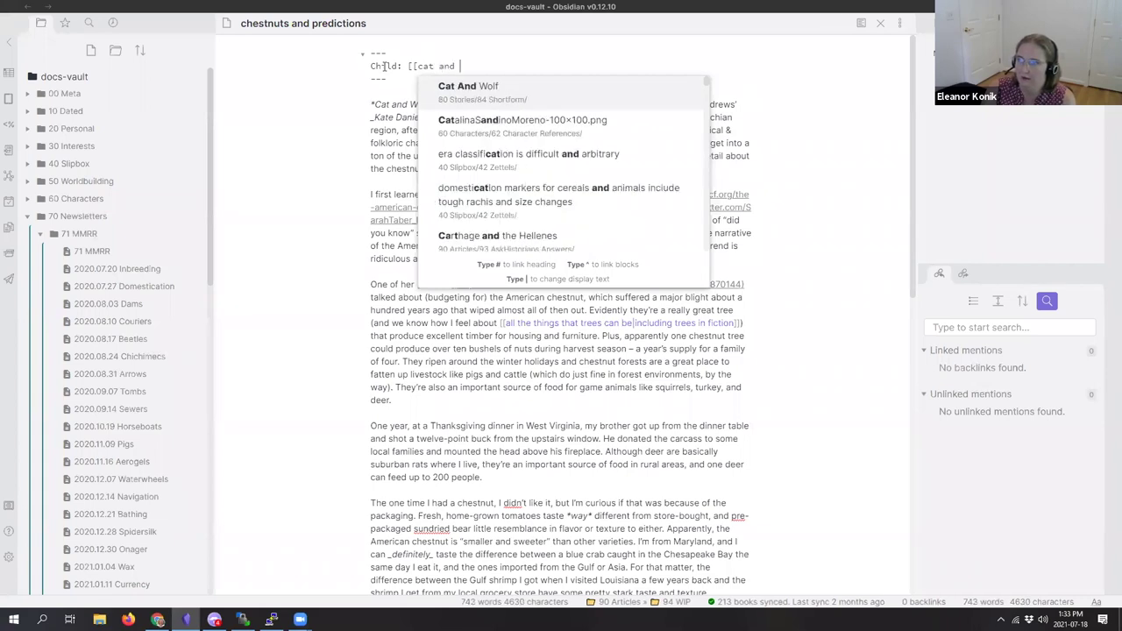
{"action": "key", "text": "Return"}
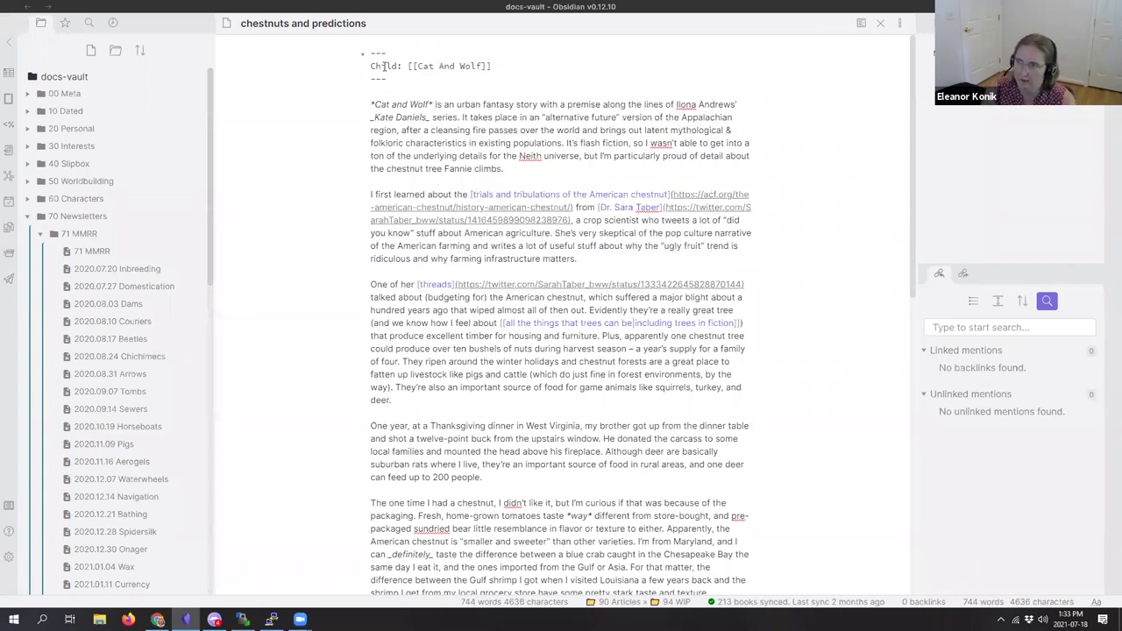
{"action": "left_click", "coordinate": [478, 129]}
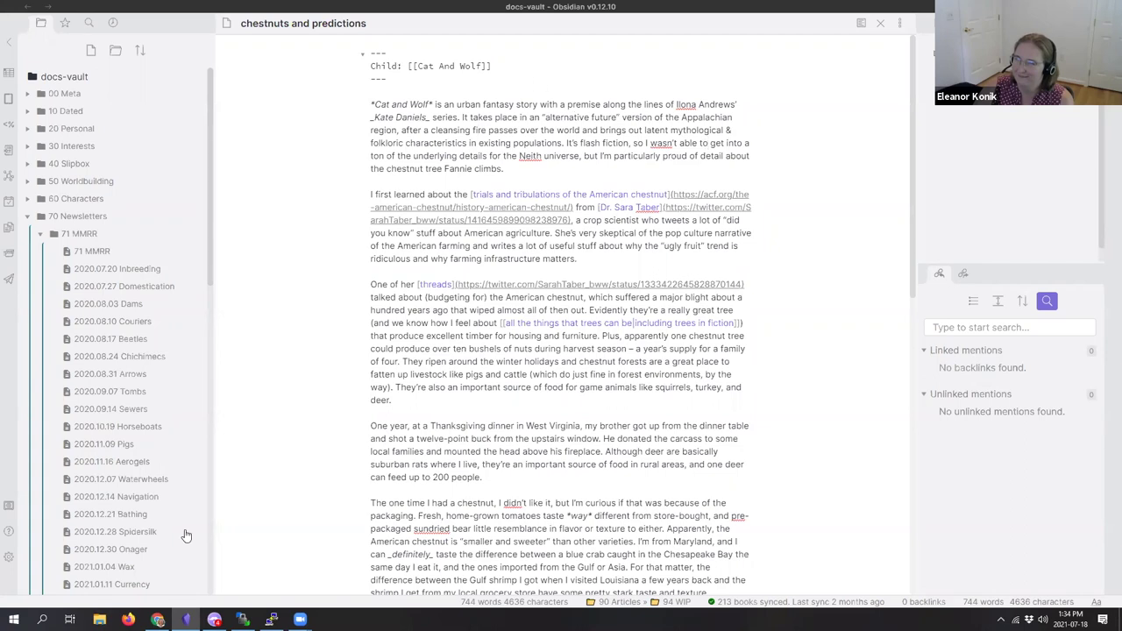
Step: Look up the child field name under Breadcrumbs' Metadata Field Names in Settings
{"action": "left_click", "coordinate": [8, 556]}
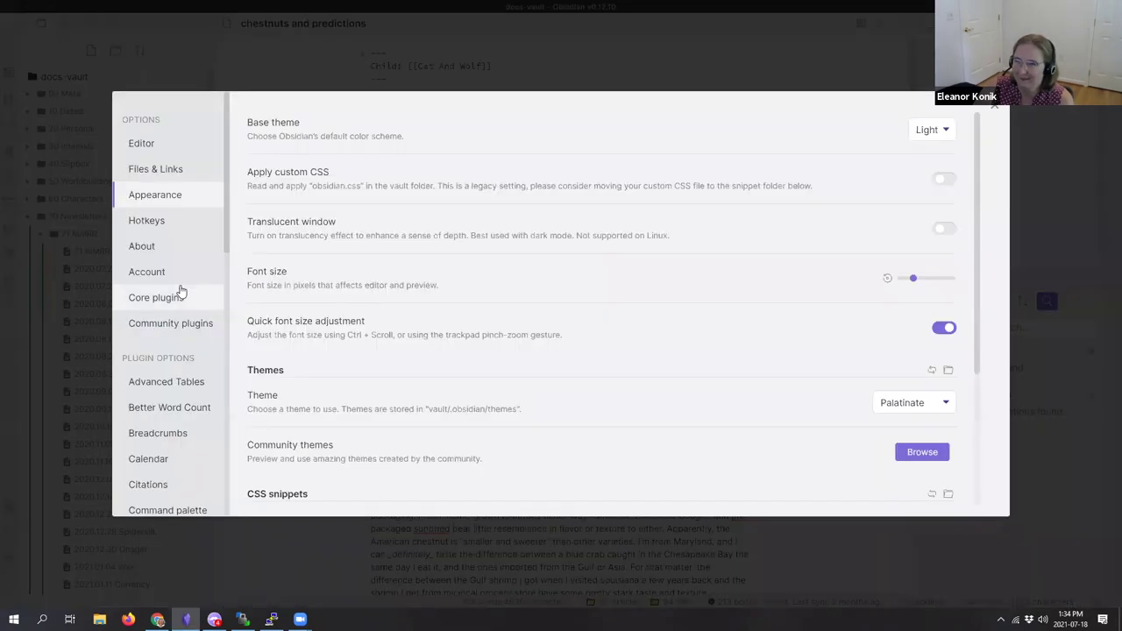
{"action": "scroll", "coordinate": [180, 315], "scroll_direction": "down", "scroll_amount": 5}
{"action": "scroll", "coordinate": [181, 318], "scroll_direction": "down", "scroll_amount": 3}
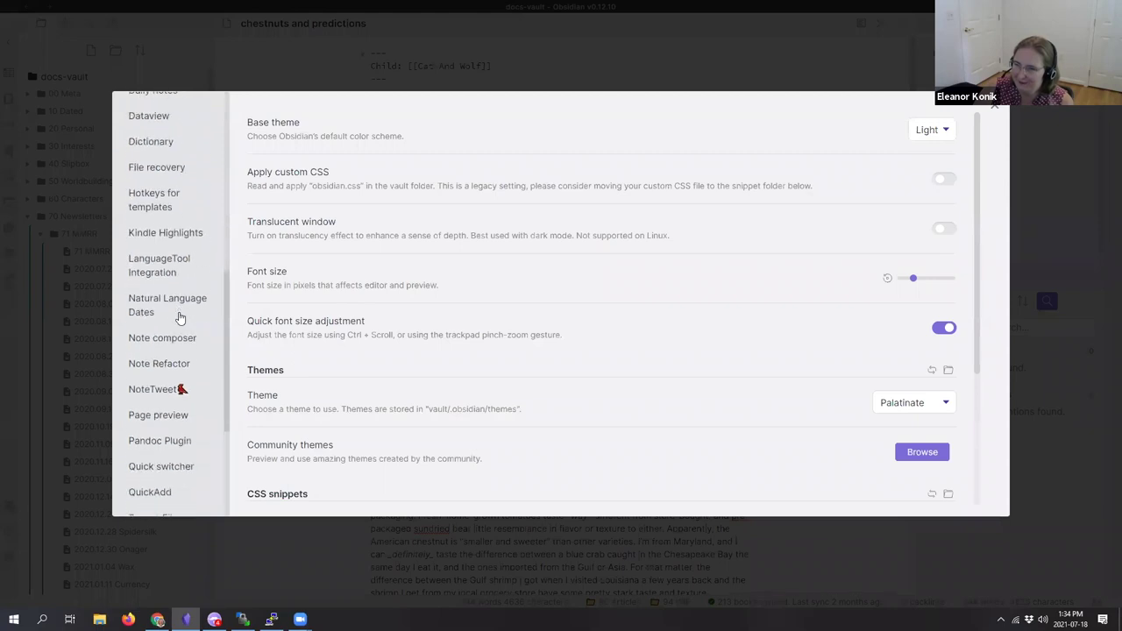
{"action": "scroll", "coordinate": [176, 375], "scroll_direction": "up", "scroll_amount": 5}
{"action": "scroll", "coordinate": [175, 375], "scroll_direction": "up", "scroll_amount": 2}
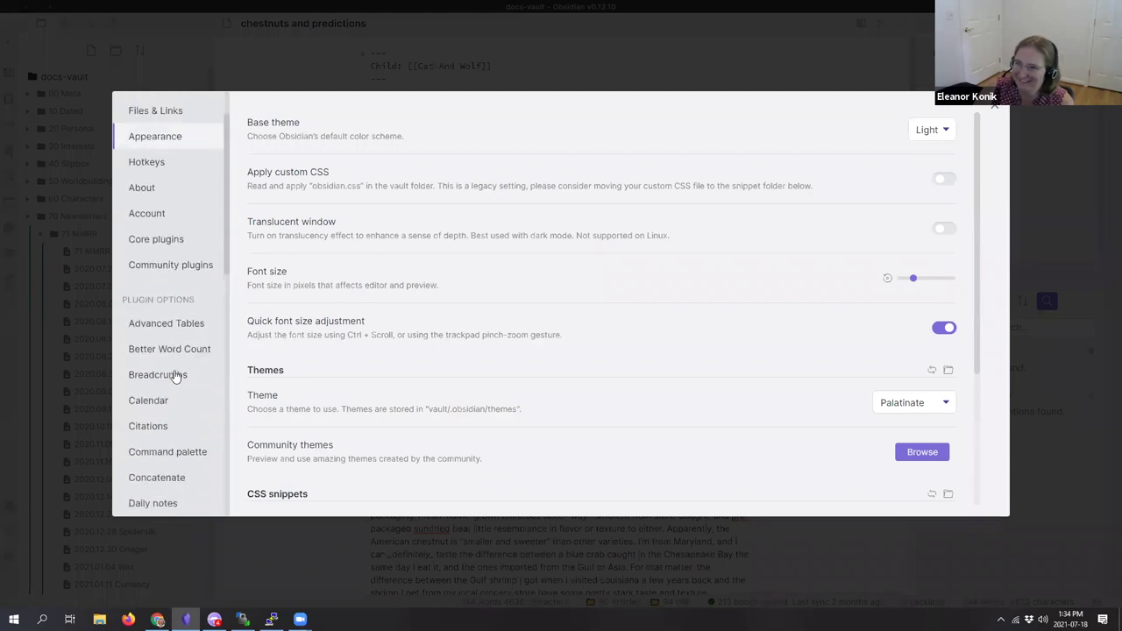
{"action": "left_click", "coordinate": [180, 372]}
{"action": "left_click", "coordinate": [252, 163]}
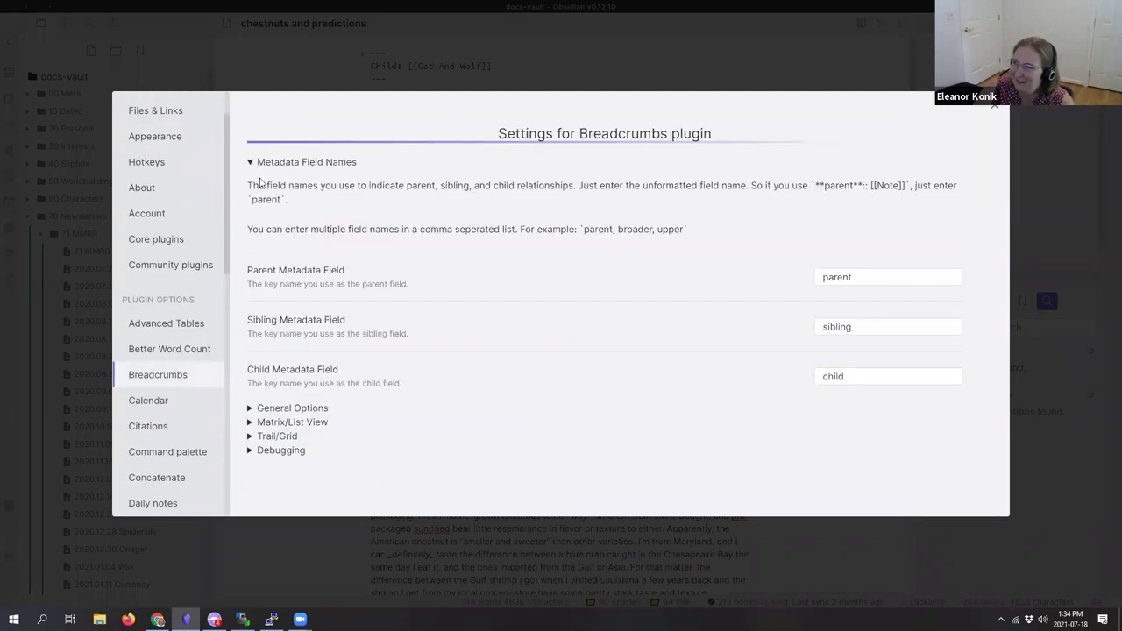
{"action": "key", "text": "Escape"}
Step: Lowercase the frontmatter field from 'Child' to 'child'
{"action": "key", "text": "Up"}
{"action": "key", "text": "Up"}
{"action": "key", "text": "Up"}
{"action": "key", "text": "Up"}
{"action": "key", "text": "Up"}
{"action": "key", "text": "Up"}
{"action": "key", "text": "Up"}
{"action": "key", "text": "Up"}
{"action": "key", "text": "Up"}
{"action": "key", "text": "Up"}
{"action": "key", "text": "Up"}
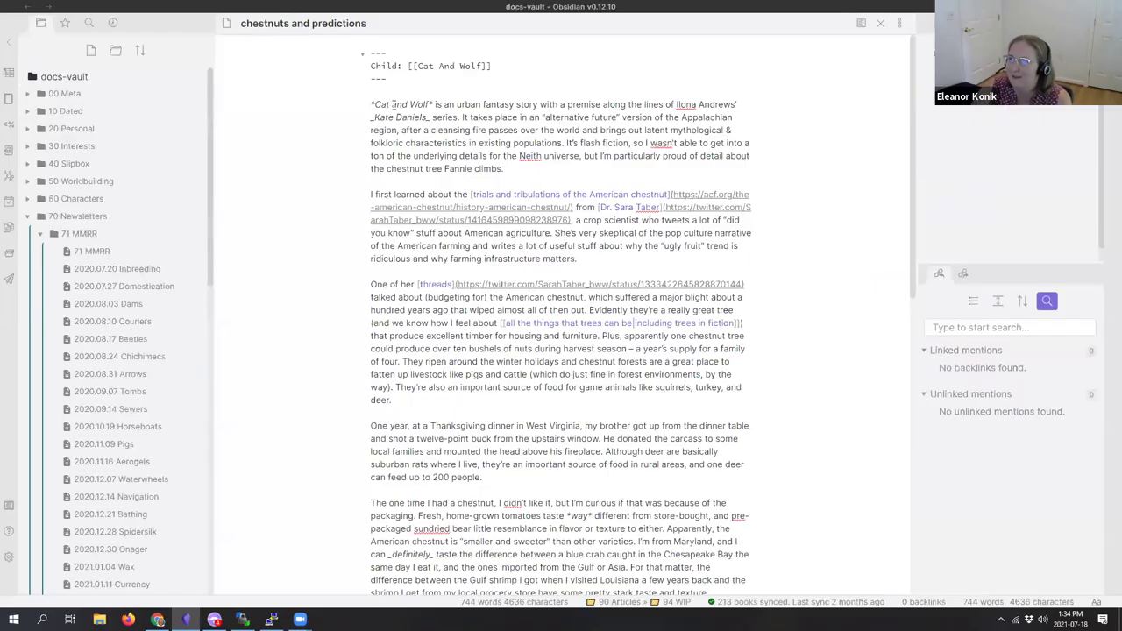
{"action": "key", "text": "shift+Right"}
{"action": "type", "text": "c"}
{"action": "left_click", "coordinate": [458, 116]}
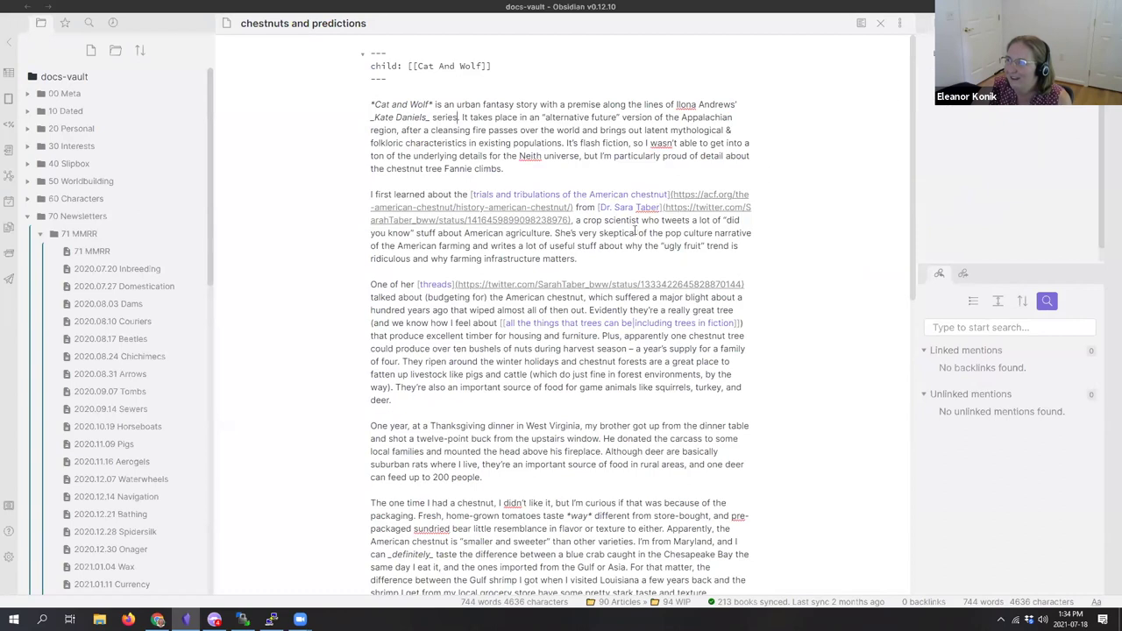
{"action": "left_click", "coordinate": [517, 82]}
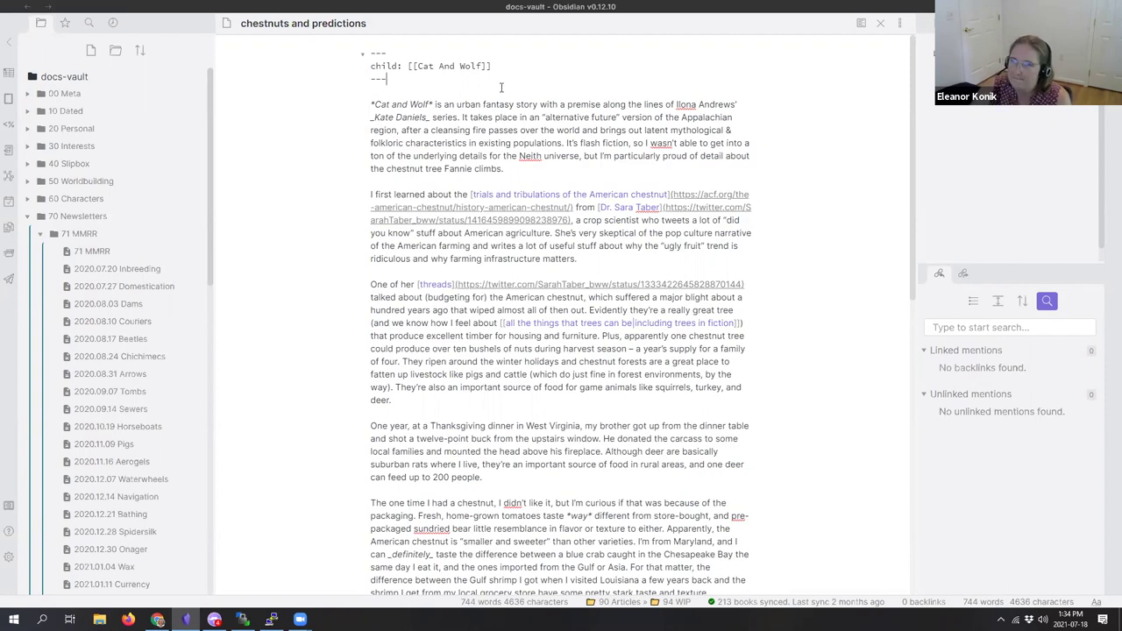
Step: Jump to the Cat And Wolf note with the Ctrl+O switcher
{"action": "key", "text": "ctrl+o"}
{"action": "type", "text": "cat"}
{"action": "key", "text": "Return"}
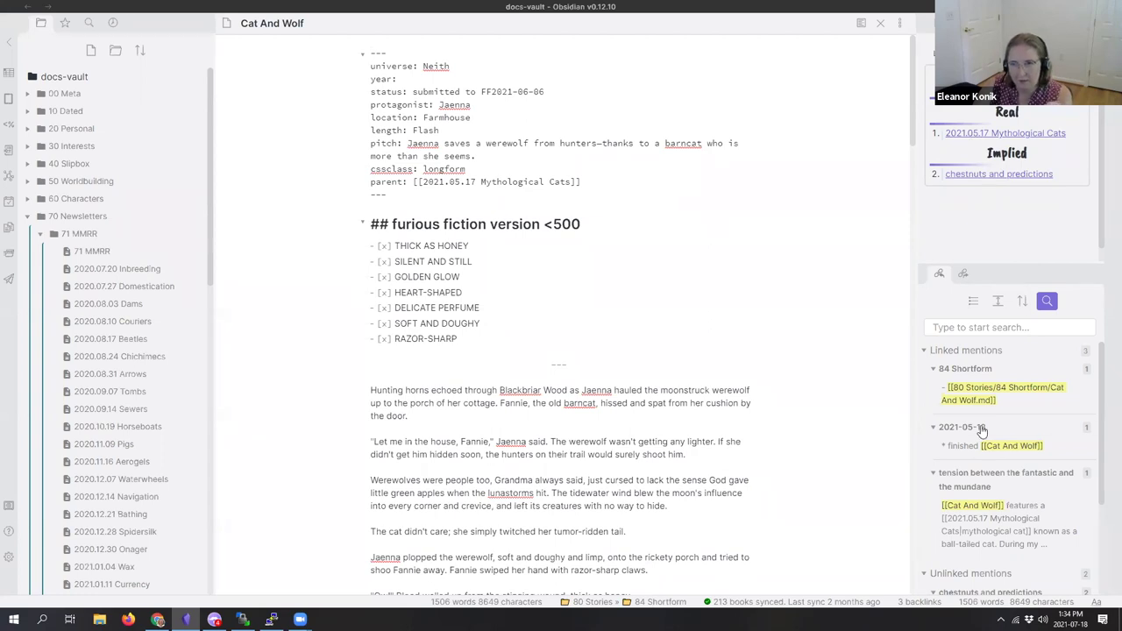
Step: Collapse the fantastic-and-mundane backlink group and the Linked mentions list
{"action": "scroll", "coordinate": [982, 428], "scroll_direction": "down", "scroll_amount": 2}
{"action": "scroll", "coordinate": [984, 429], "scroll_direction": "down", "scroll_amount": 1}
{"action": "scroll", "coordinate": [984, 428], "scroll_direction": "up", "scroll_amount": 3}
{"action": "left_click", "coordinate": [933, 453]}
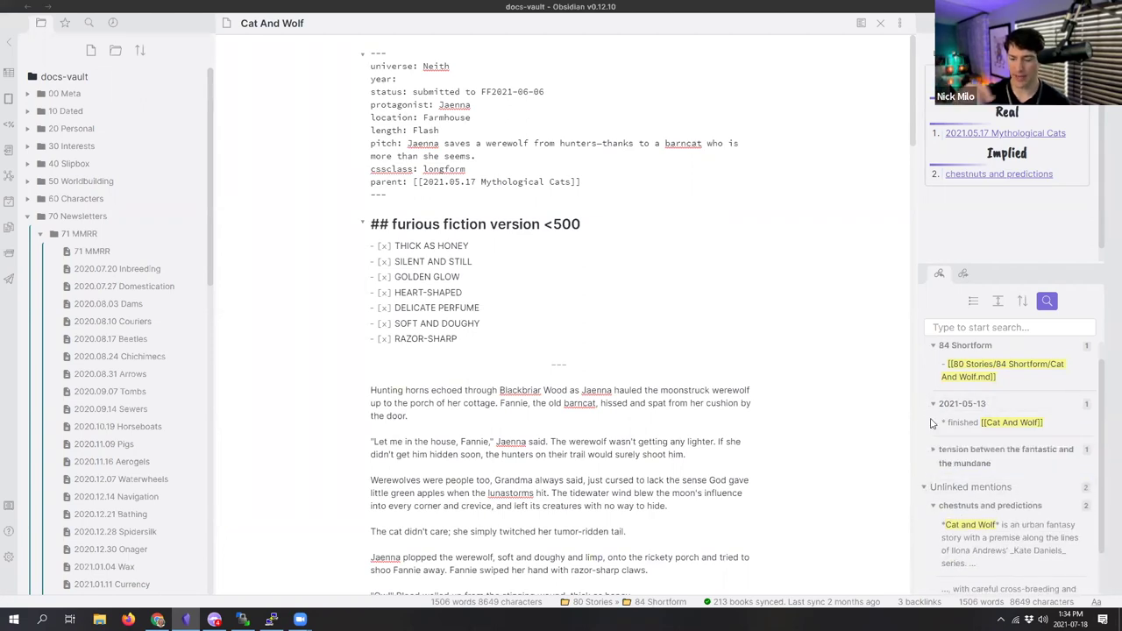
{"action": "scroll", "coordinate": [929, 368], "scroll_direction": "up", "scroll_amount": 2}
{"action": "left_click", "coordinate": [923, 350]}
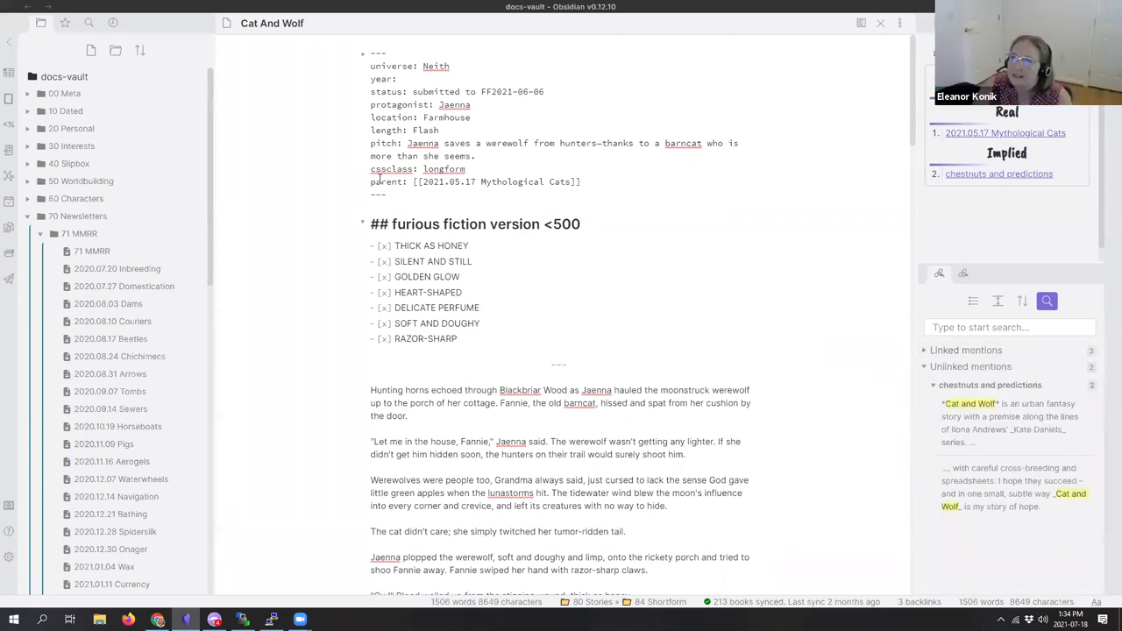
Step: Open chestnuts and predictions from the Breadcrumbs panel in a split beside Cat And Wolf
{"action": "left_click_drag", "start_coordinate": [372, 181], "coordinate": [592, 178]}
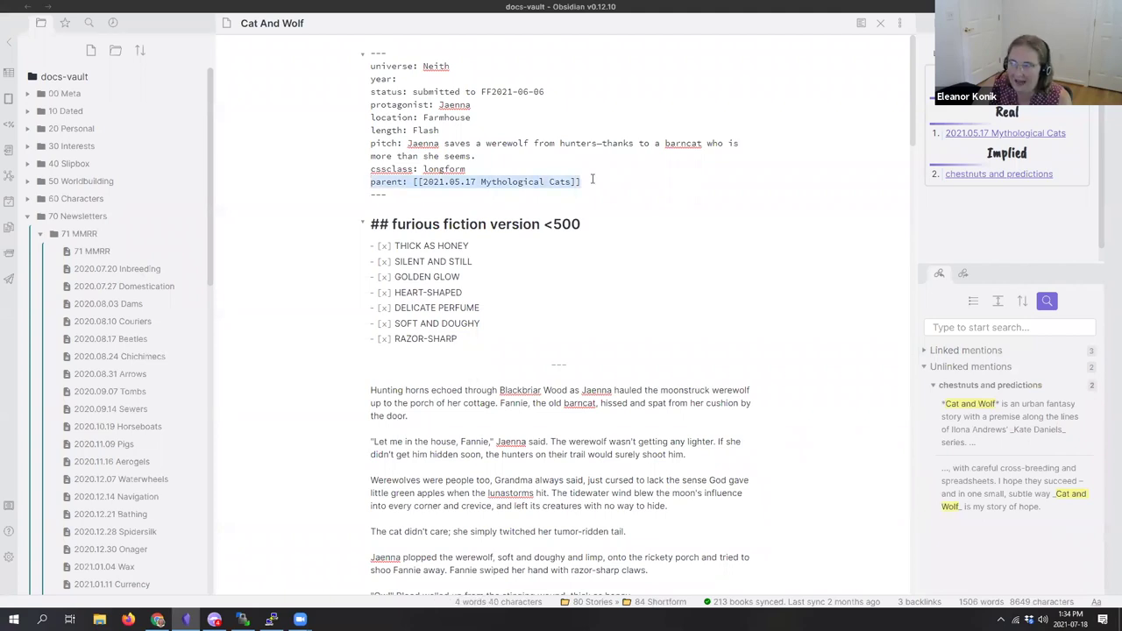
{"action": "left_click", "coordinate": [593, 179]}
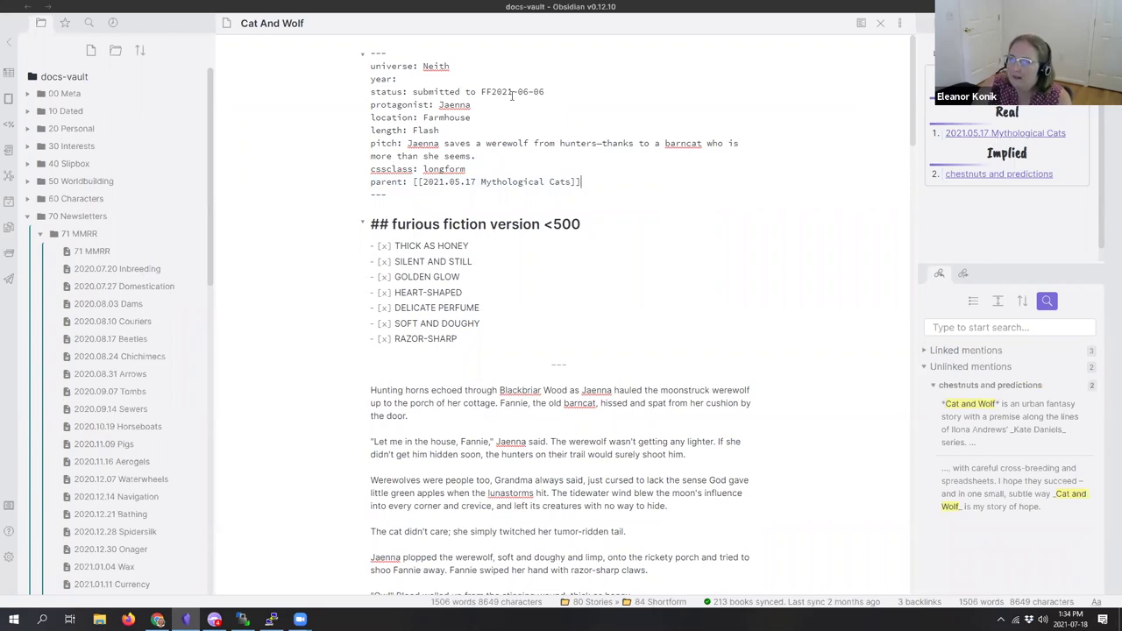
{"action": "left_click", "coordinate": [977, 177]}
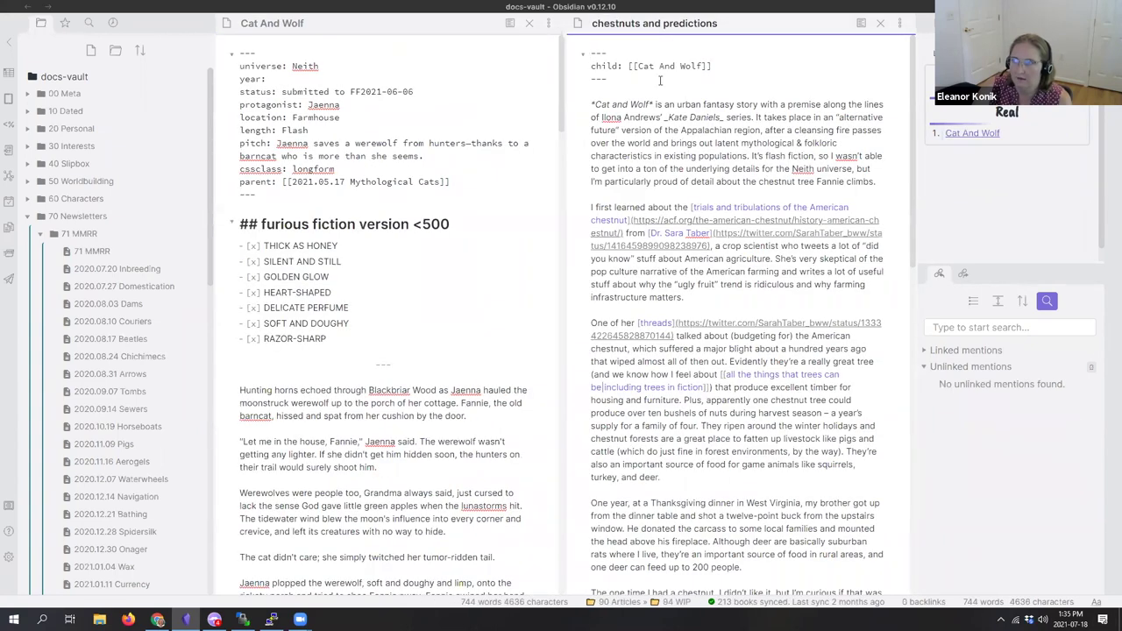
Step: Refocus Cat And Wolf, expand its Linked mentions, and drag the backlinks pane taller
{"action": "left_click", "coordinate": [430, 136]}
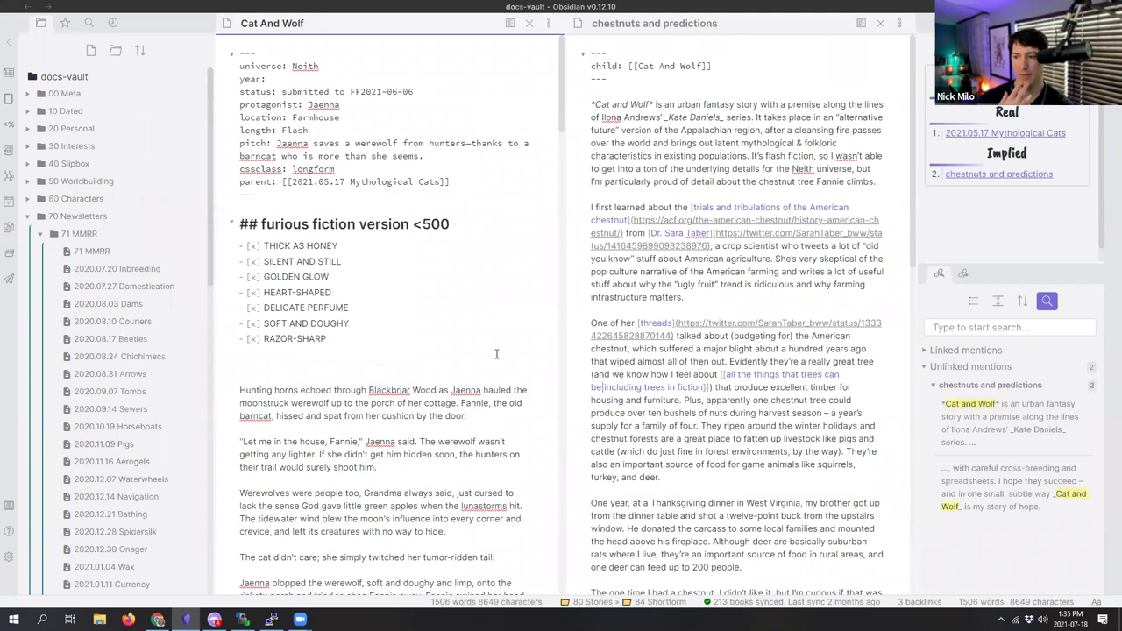
{"action": "left_click", "coordinate": [930, 351]}
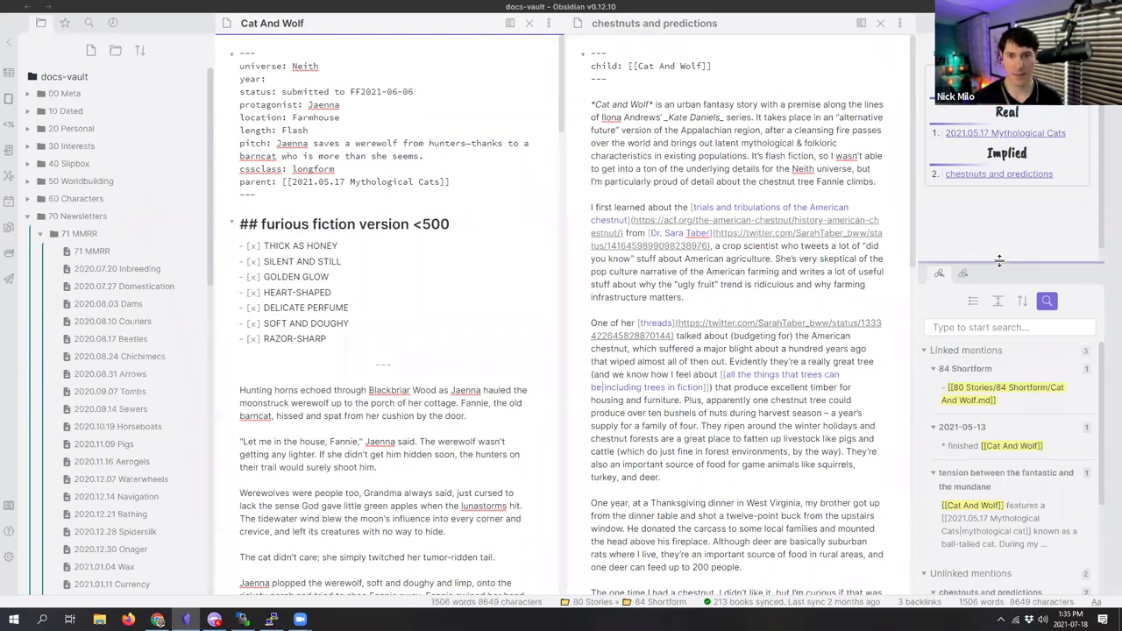
{"action": "left_click_drag", "start_coordinate": [1000, 262], "coordinate": [1006, 207]}
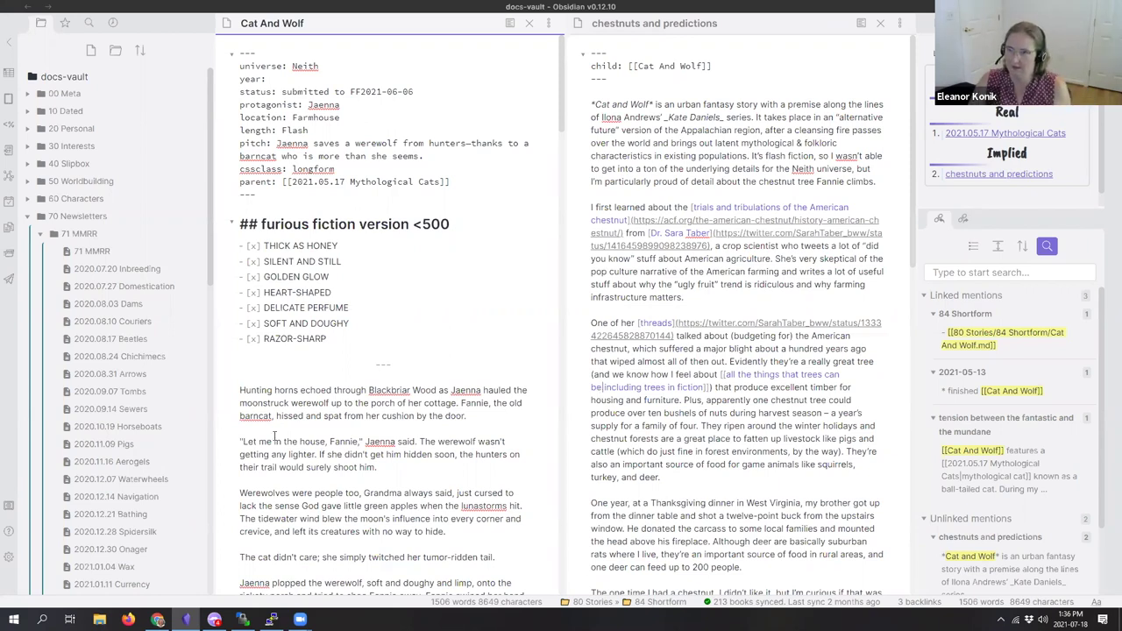
Step: Open the parent note 2021.05.17 Mythological Cats by pasting its name into the switcher
{"action": "left_click_drag", "start_coordinate": [437, 184], "coordinate": [293, 184]}
{"action": "key", "text": "ctrl+c"}
{"action": "left_click", "coordinate": [373, 210]}
{"action": "key", "text": "ctrl+o"}
{"action": "key", "text": "ctrl+v"}
{"action": "key", "text": "Return"}
Step: Show 2021.05.17 Mythological Cats in reading view and scroll through it
{"action": "scroll", "coordinate": [372, 211], "scroll_direction": "down", "scroll_amount": 2}
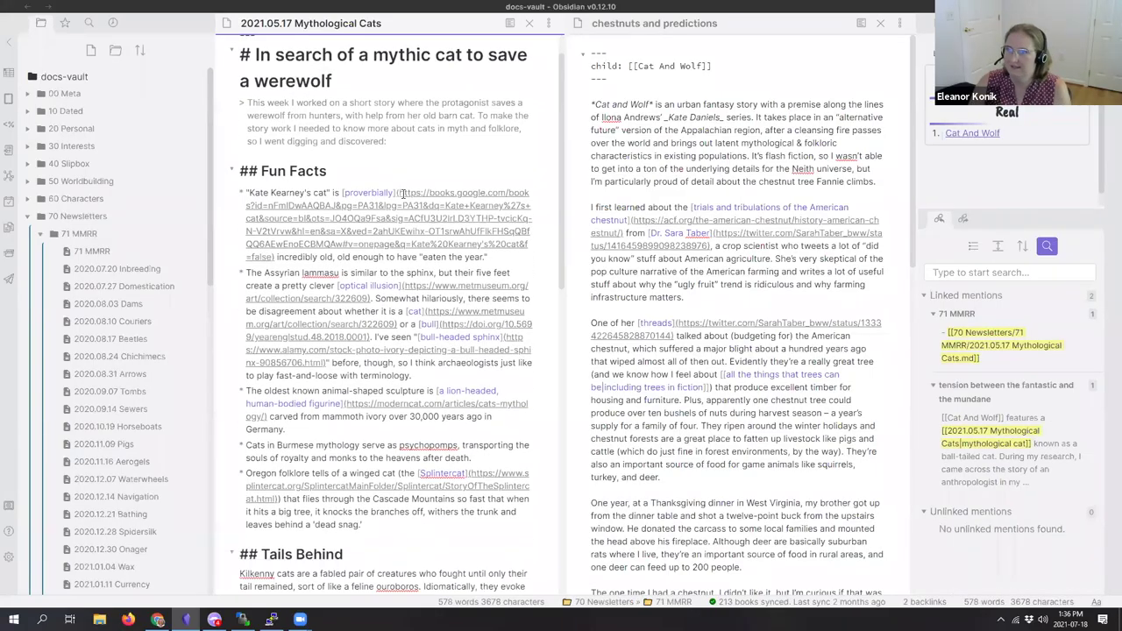
{"action": "left_click", "coordinate": [510, 23]}
{"action": "scroll", "coordinate": [442, 394], "scroll_direction": "down", "scroll_amount": 3}
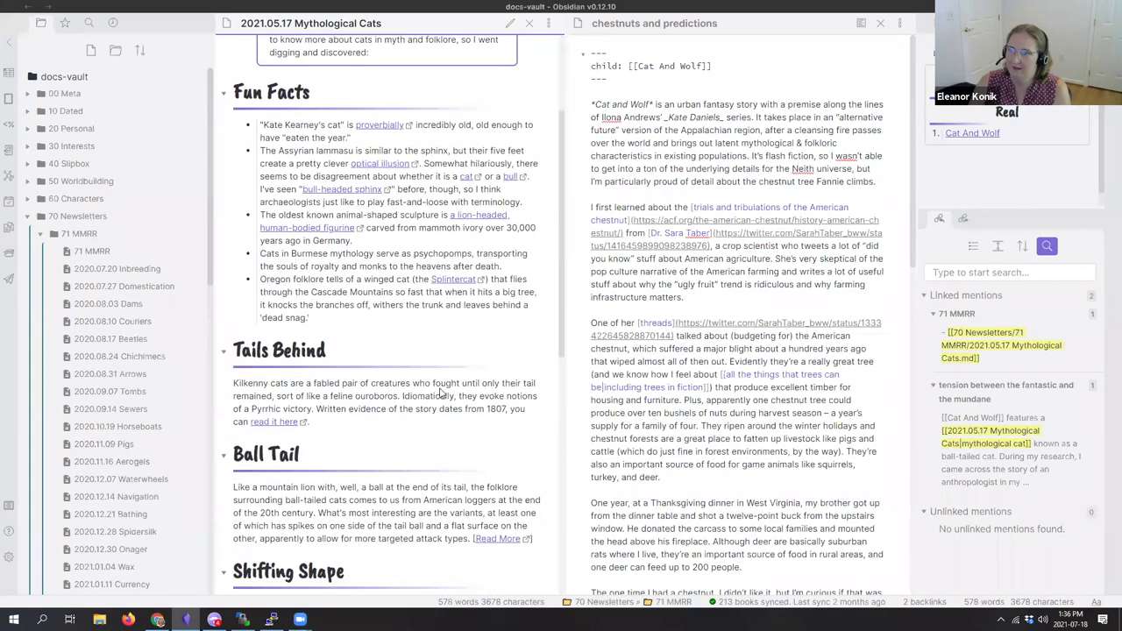
{"action": "scroll", "coordinate": [438, 392], "scroll_direction": "up", "scroll_amount": 2}
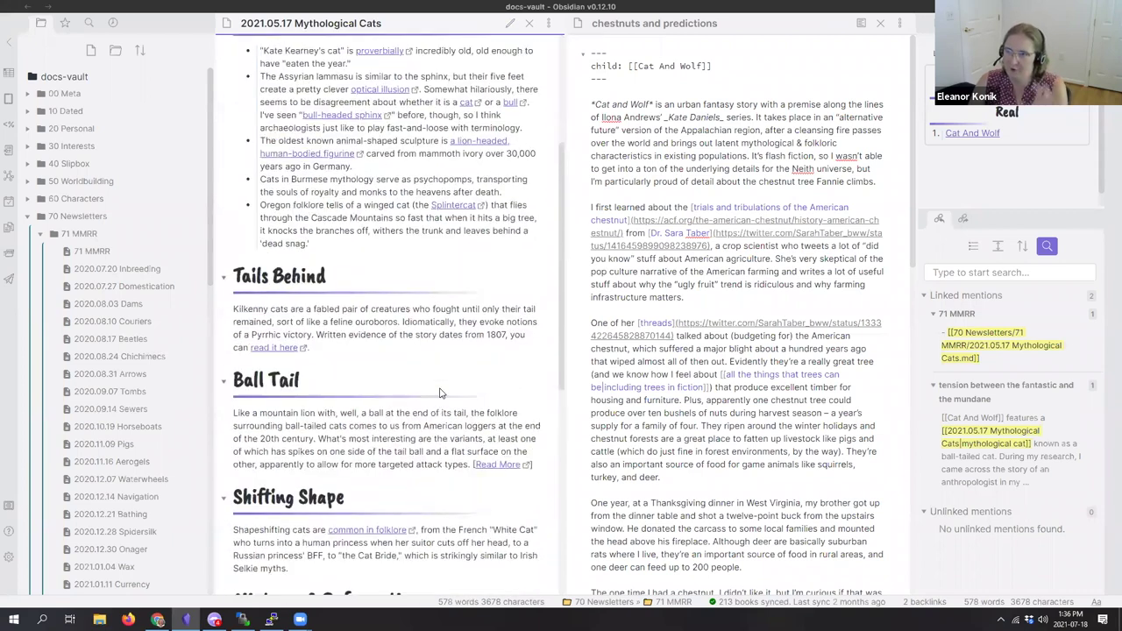
{"action": "scroll", "coordinate": [335, 292], "scroll_direction": "down", "scroll_amount": 4}
{"action": "scroll", "coordinate": [336, 292], "scroll_direction": "down", "scroll_amount": 3}
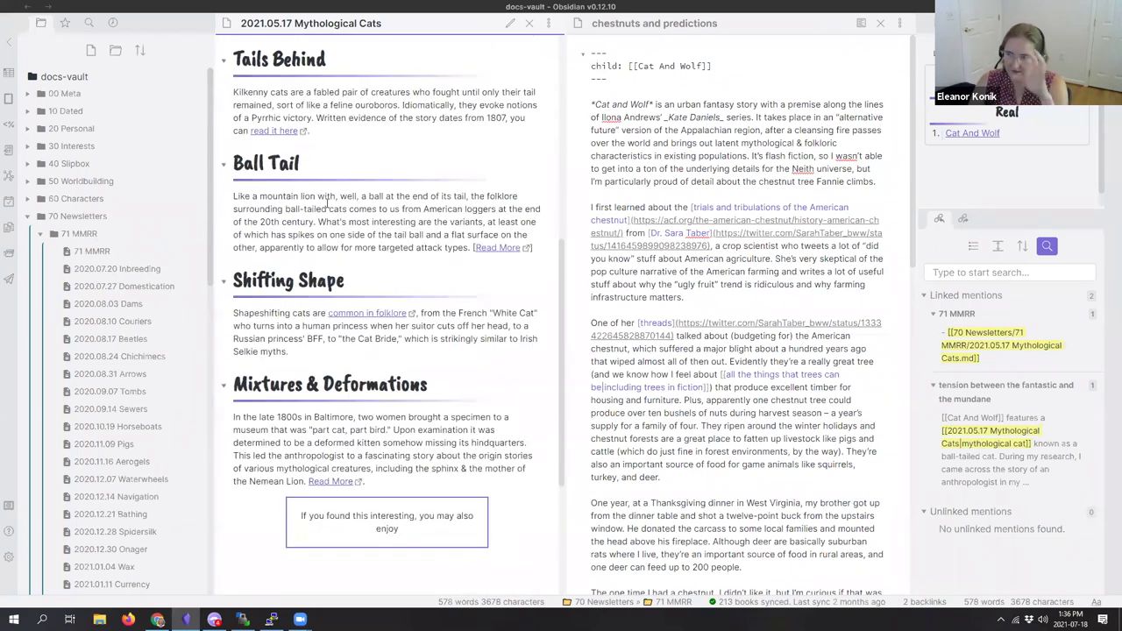
{"action": "scroll", "coordinate": [329, 229], "scroll_direction": "up", "scroll_amount": 2}
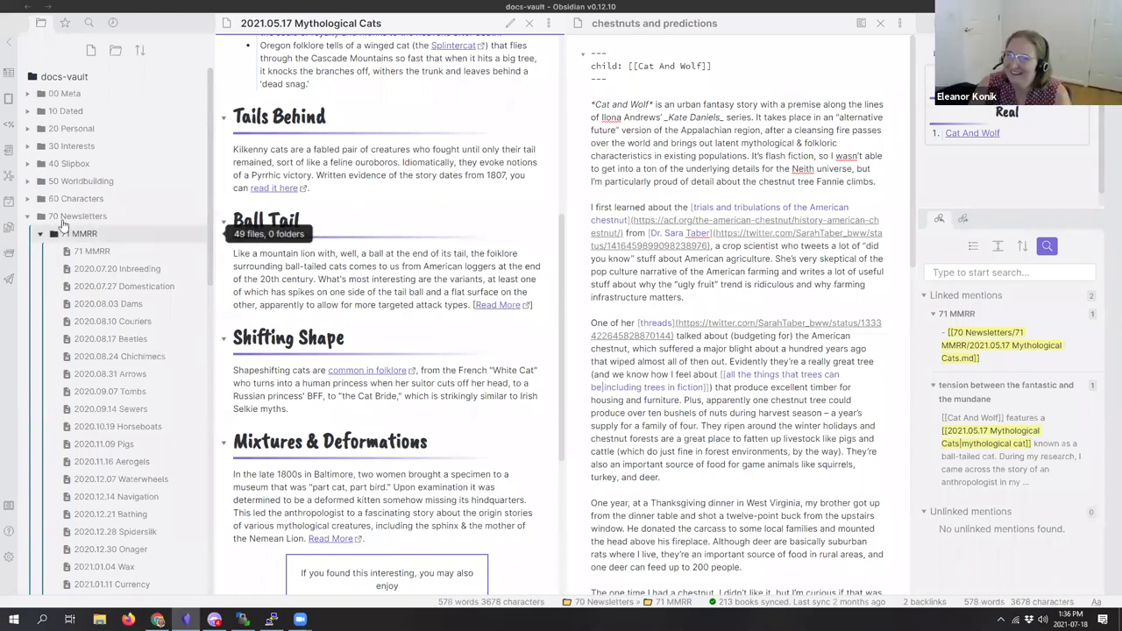
Step: Collapse 70 Newsletters and close the chestnuts and predictions pane
{"action": "left_click", "coordinate": [28, 217]}
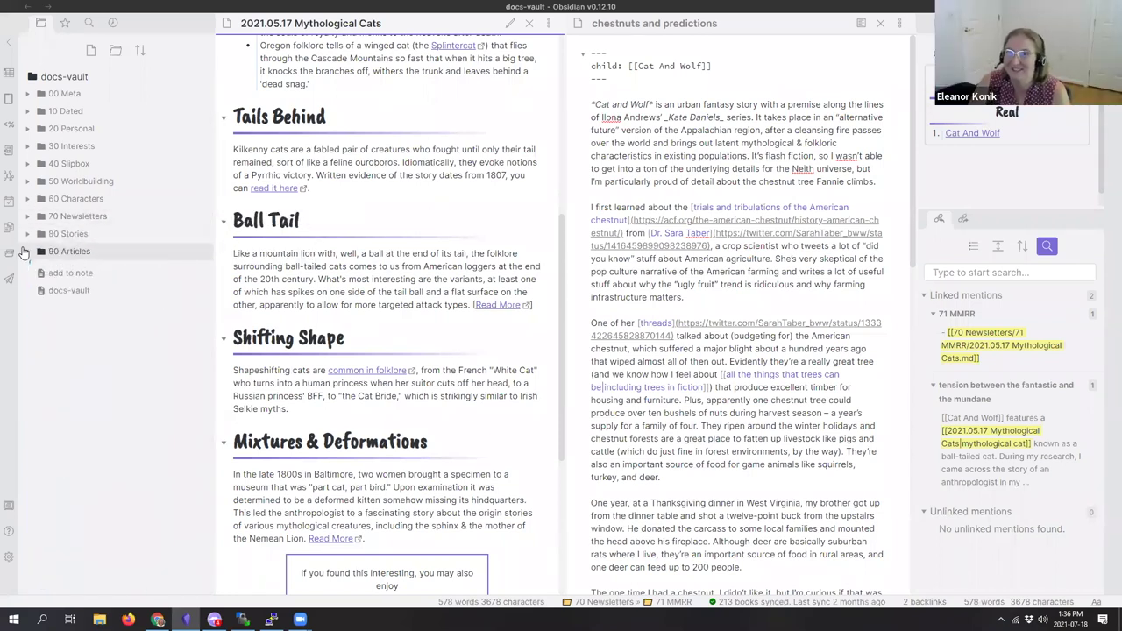
{"action": "left_click", "coordinate": [754, 65]}
{"action": "left_click", "coordinate": [881, 23]}
Step: Expand 40 Slipbox, 43 References and 43.06 Zotdumps, then open troxlerElectoralAbuseLate2008
{"action": "left_click", "coordinate": [51, 165]}
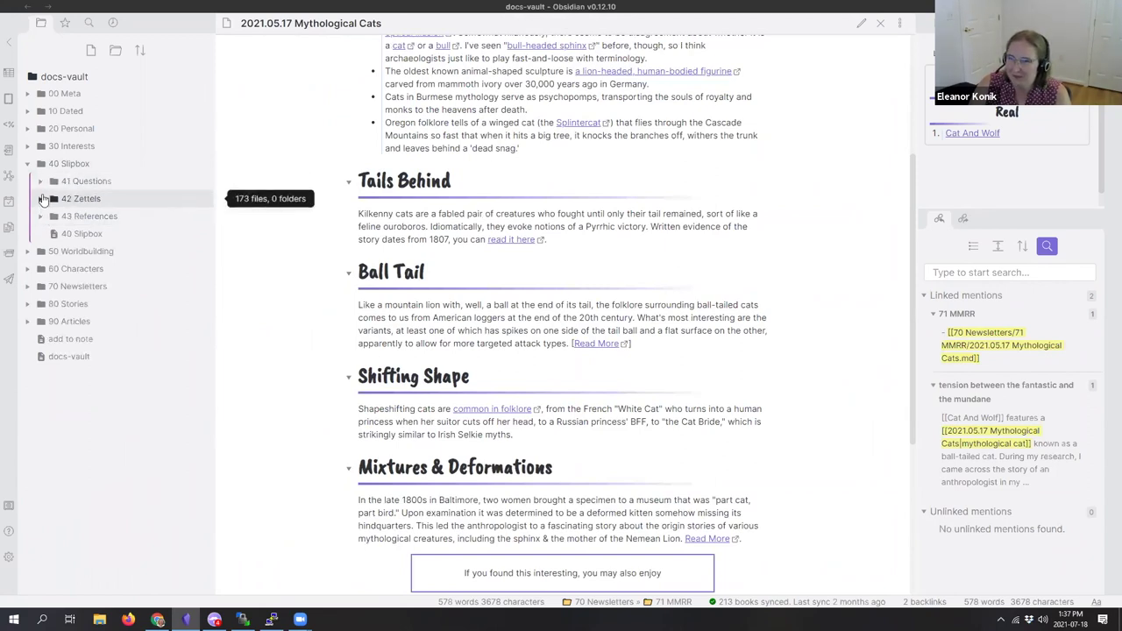
{"action": "left_click", "coordinate": [42, 200]}
{"action": "left_click", "coordinate": [39, 203]}
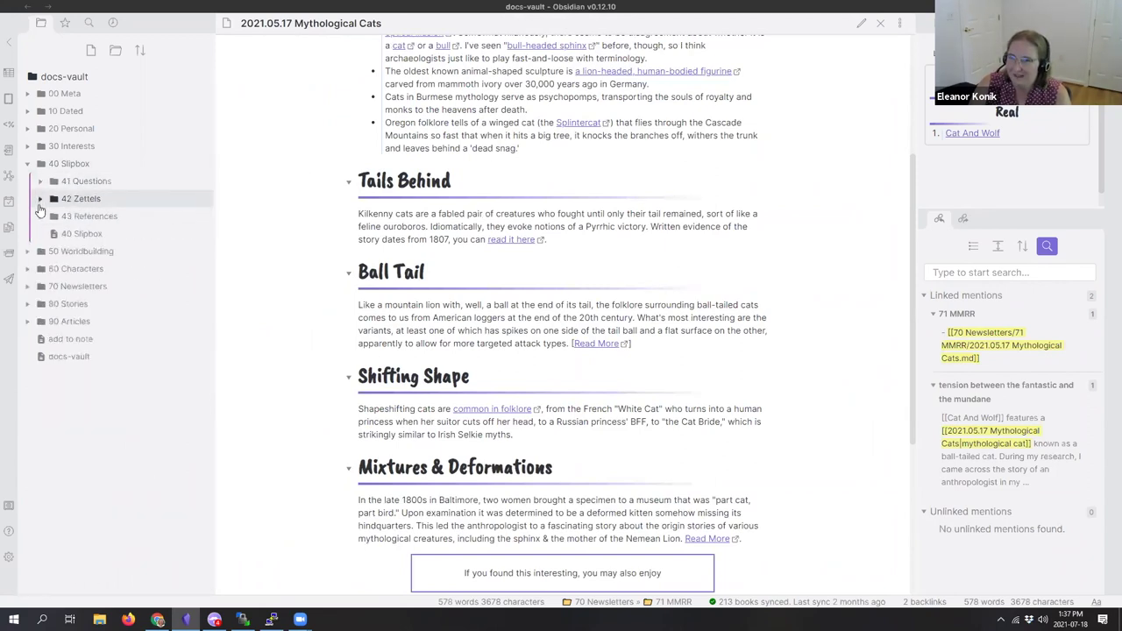
{"action": "left_click", "coordinate": [40, 215]}
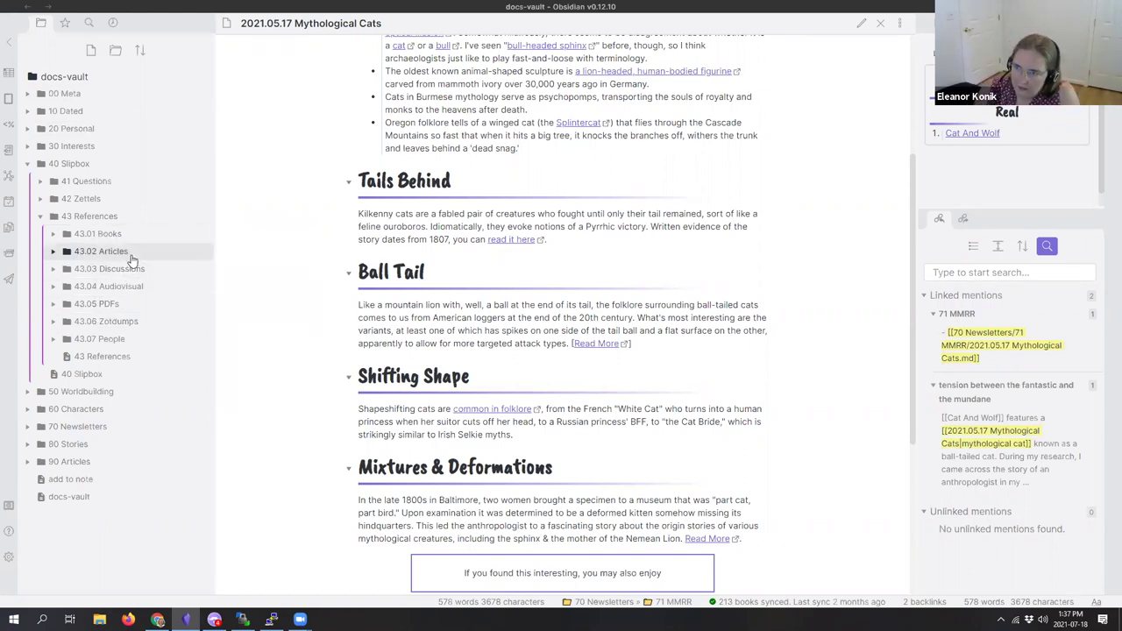
{"action": "left_click", "coordinate": [130, 321]}
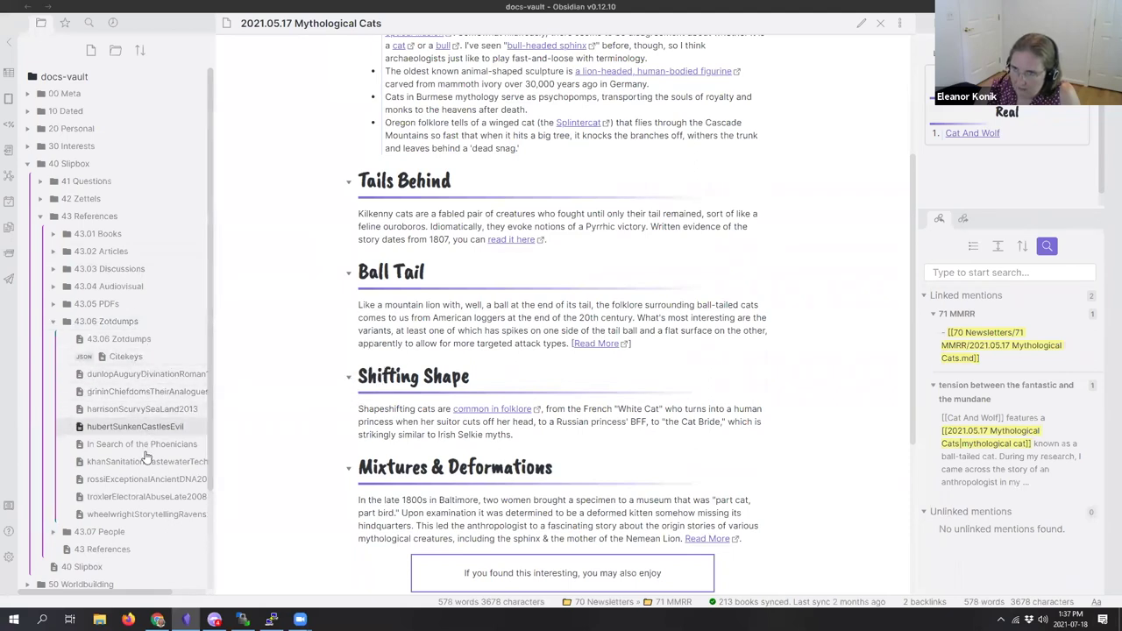
{"action": "left_click", "coordinate": [143, 497]}
Step: Open dunlopAuguryDivinationRoman1987 beside Troxler and highlight its p69 and 'Unlucky days in Rome' headings
{"action": "scroll", "coordinate": [387, 220], "scroll_direction": "down", "scroll_amount": 3}
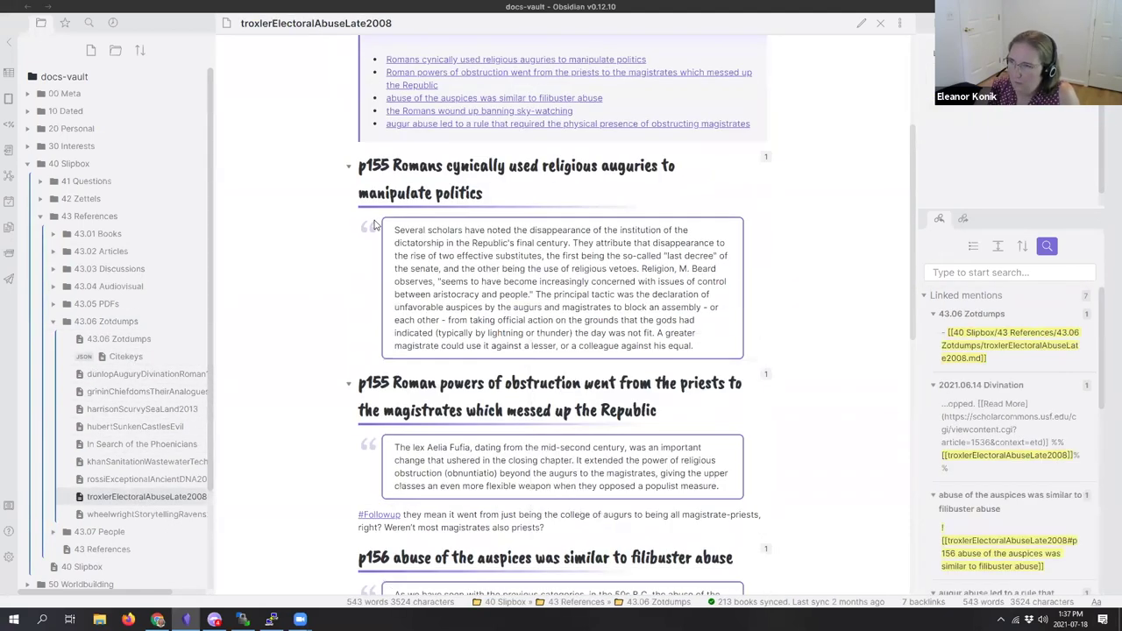
{"action": "left_click_drag", "start_coordinate": [387, 171], "coordinate": [519, 204]}
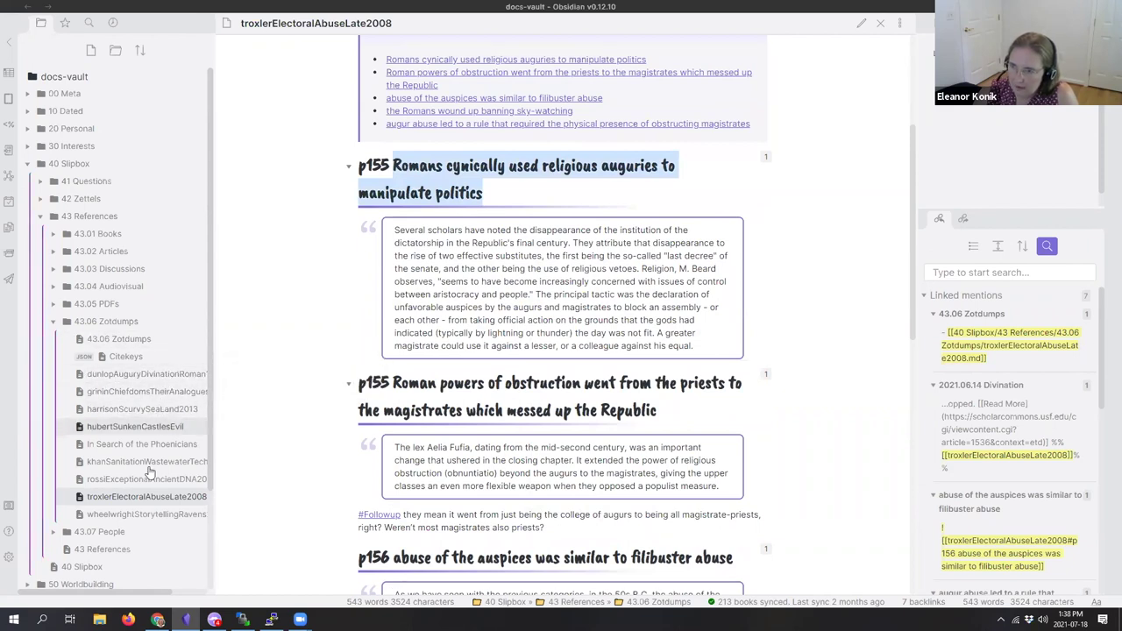
{"action": "left_click", "coordinate": [145, 373], "text": "ctrl"}
{"action": "left_click_drag", "start_coordinate": [641, 268], "coordinate": [587, 261]}
{"action": "key", "text": "shift+Down"}
{"action": "key", "text": "shift+Down"}
{"action": "key", "text": "shift+Down"}
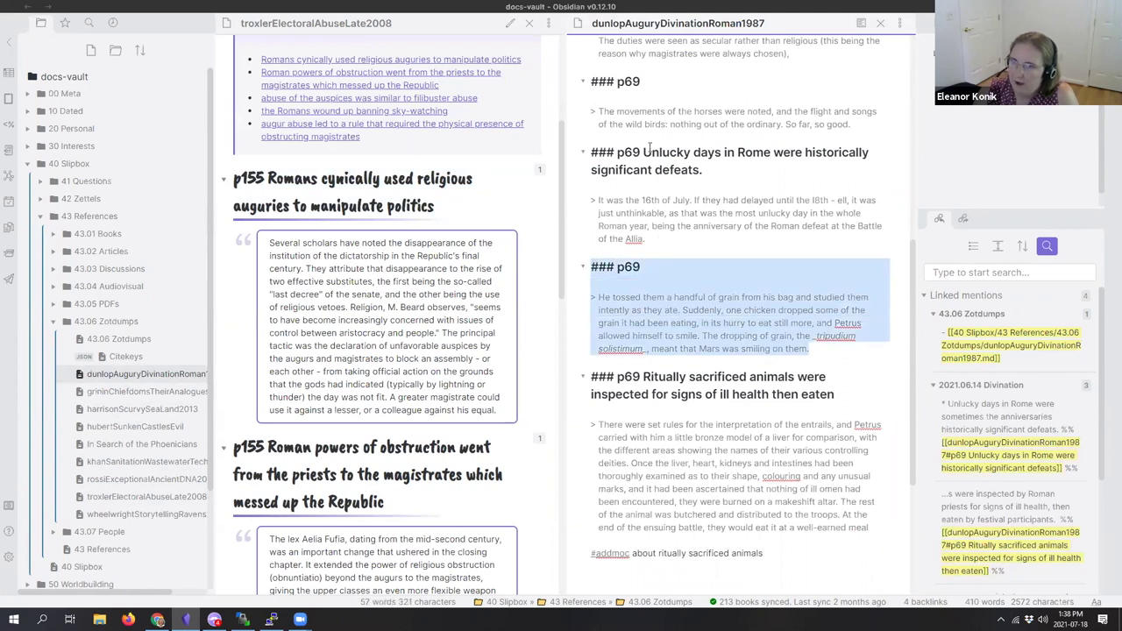
{"action": "left_click", "coordinate": [670, 239]}
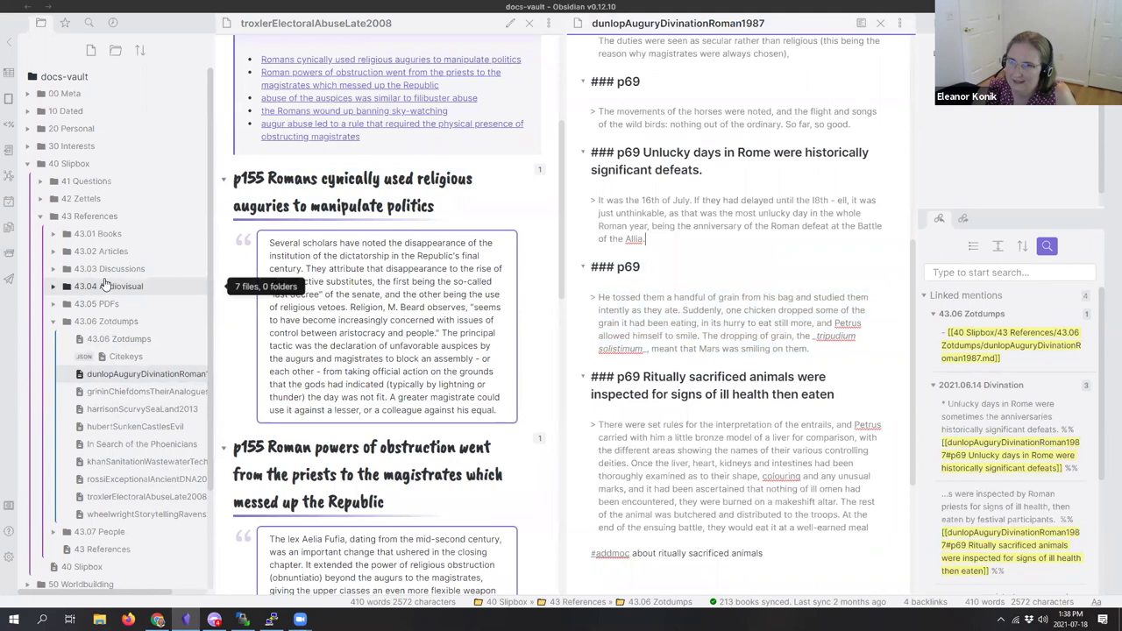
{"action": "left_click_drag", "start_coordinate": [704, 170], "coordinate": [645, 153]}
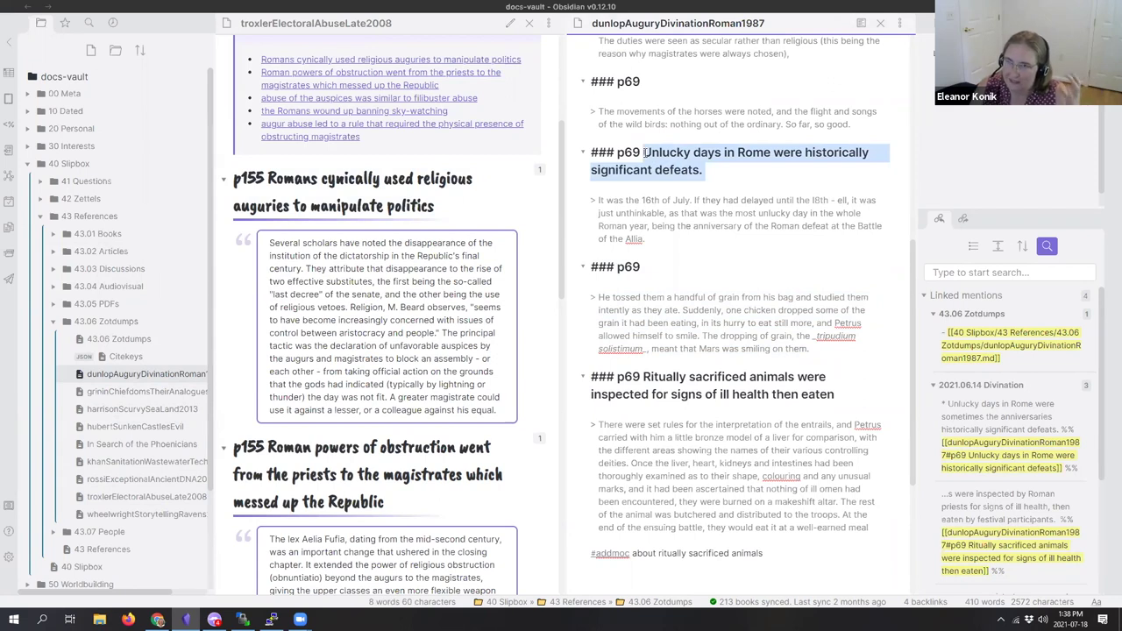
{"action": "left_click", "coordinate": [664, 250]}
Step: Select Troxler's p156 filibuster section, then close the Dunlop note
{"action": "scroll", "coordinate": [640, 342], "scroll_direction": "down", "scroll_amount": 2}
{"action": "scroll", "coordinate": [641, 342], "scroll_direction": "up", "scroll_amount": 2}
{"action": "scroll", "coordinate": [674, 443], "scroll_direction": "up", "scroll_amount": 6}
{"action": "scroll", "coordinate": [378, 391], "scroll_direction": "down", "scroll_amount": 2}
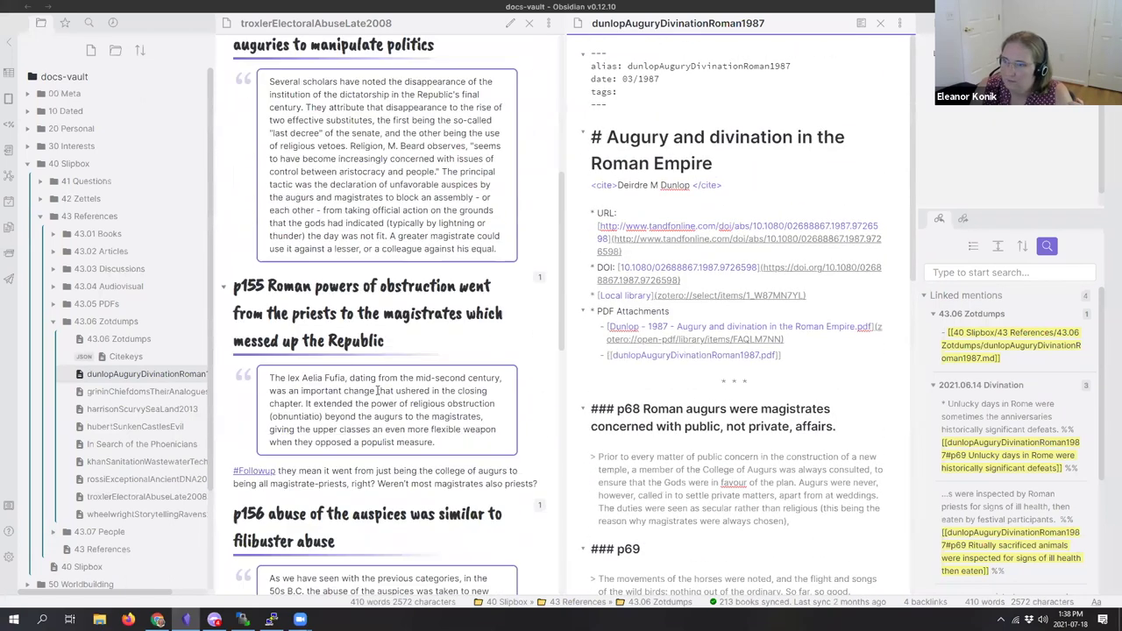
{"action": "scroll", "coordinate": [378, 391], "scroll_direction": "down", "scroll_amount": 4}
{"action": "left_click", "coordinate": [319, 345]}
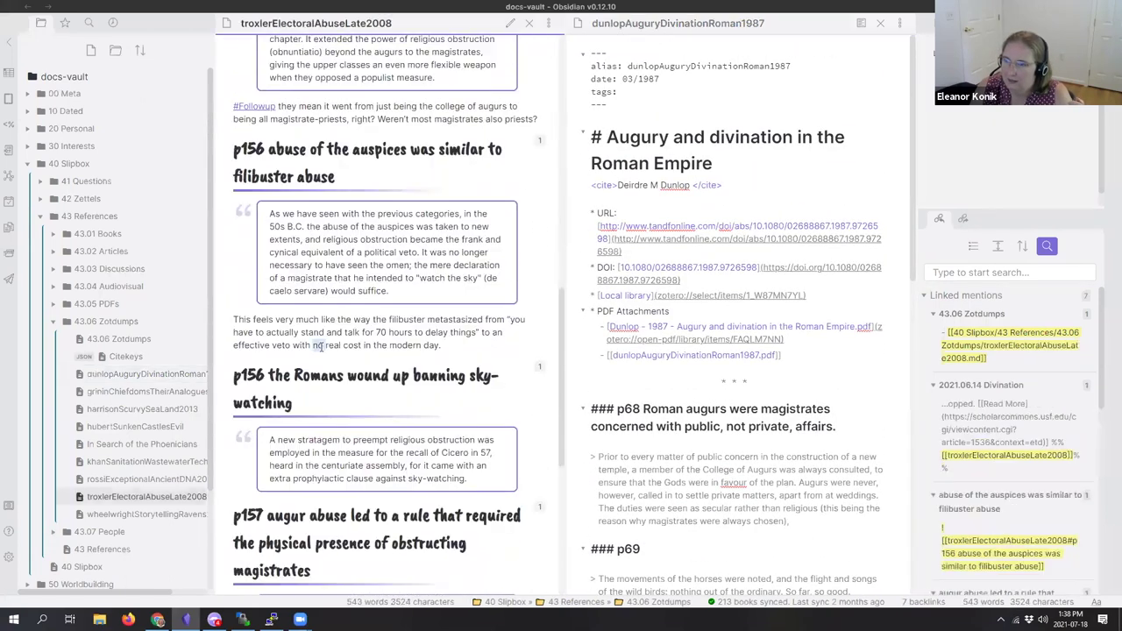
{"action": "left_click_drag", "start_coordinate": [441, 345], "coordinate": [234, 150]}
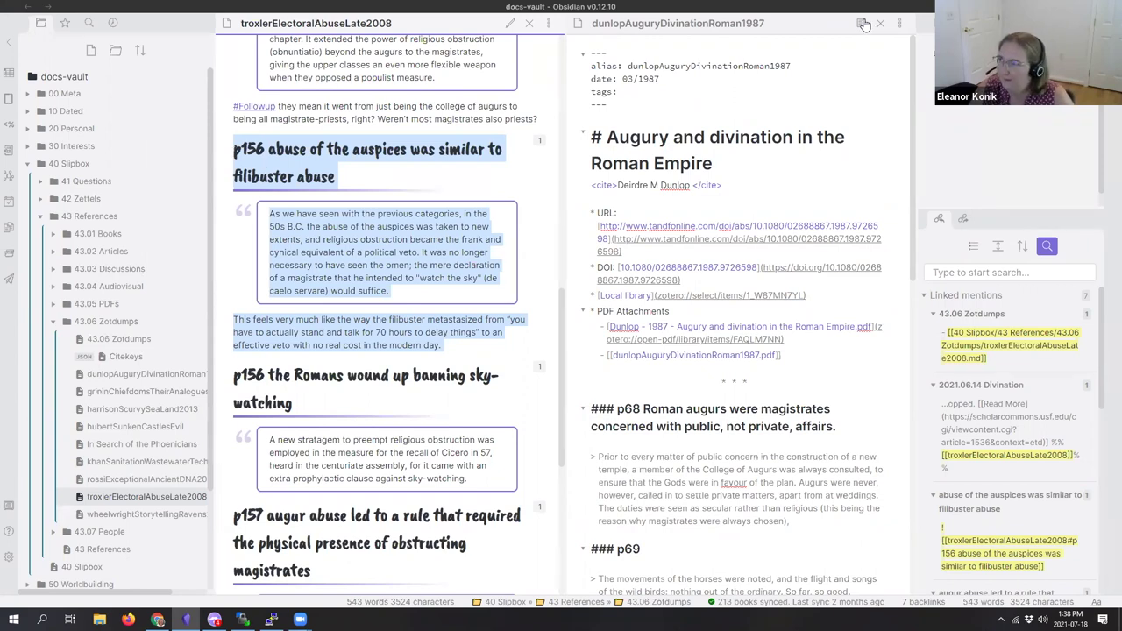
{"action": "left_click", "coordinate": [881, 23]}
Step: Clear the p156 selection and collapse the 43 References folder
{"action": "left_click", "coordinate": [824, 191]}
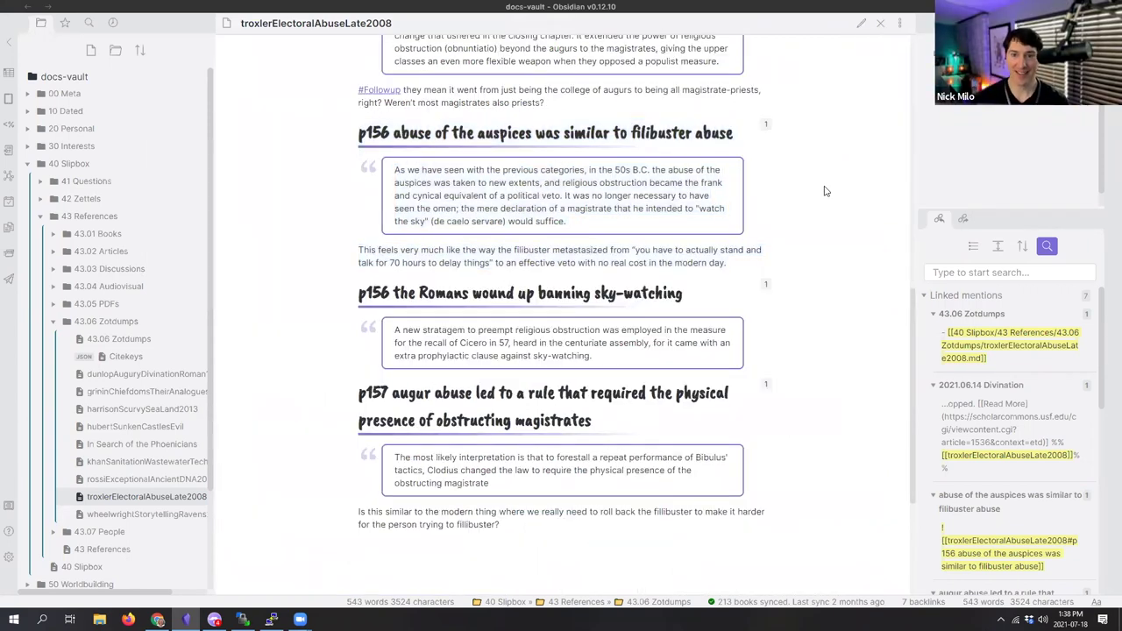
{"action": "scroll", "coordinate": [808, 224], "scroll_direction": "up", "scroll_amount": 10}
{"action": "scroll", "coordinate": [809, 224], "scroll_direction": "down", "scroll_amount": 5}
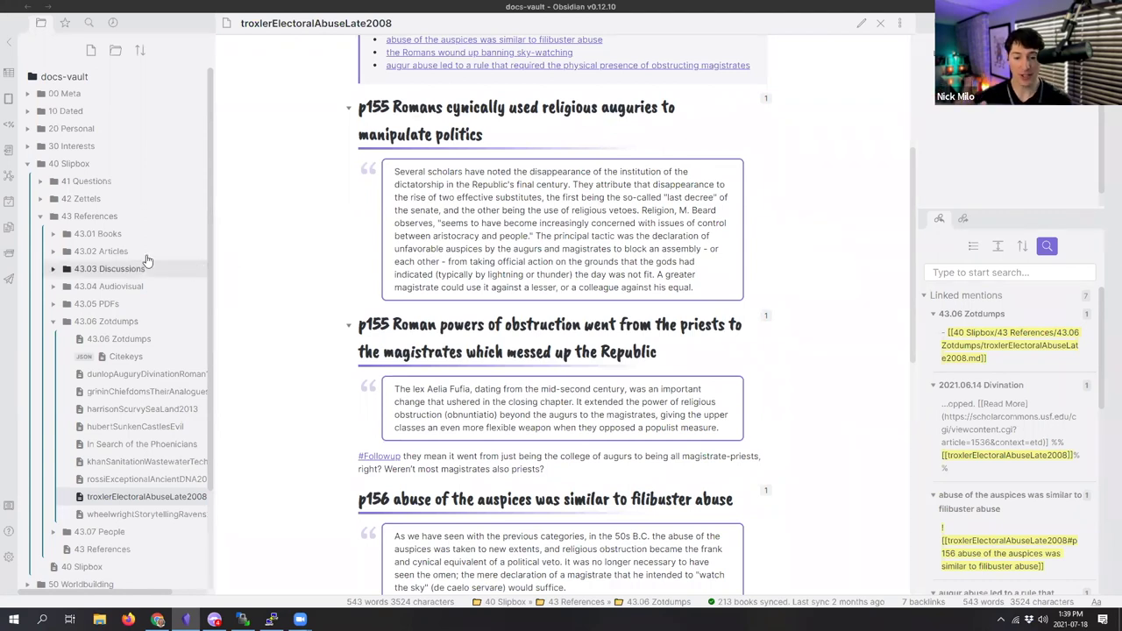
{"action": "left_click", "coordinate": [46, 225]}
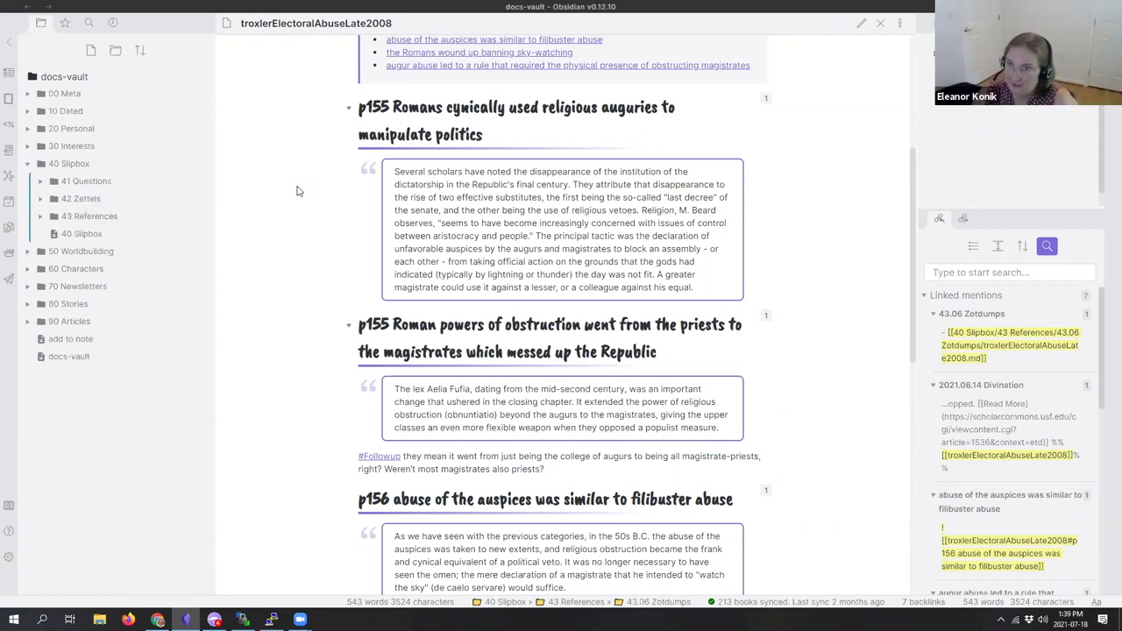
Step: Re-expand 43 References and open the In Search of the Phoenicians note
{"action": "scroll", "coordinate": [299, 191], "scroll_direction": "up", "scroll_amount": 1}
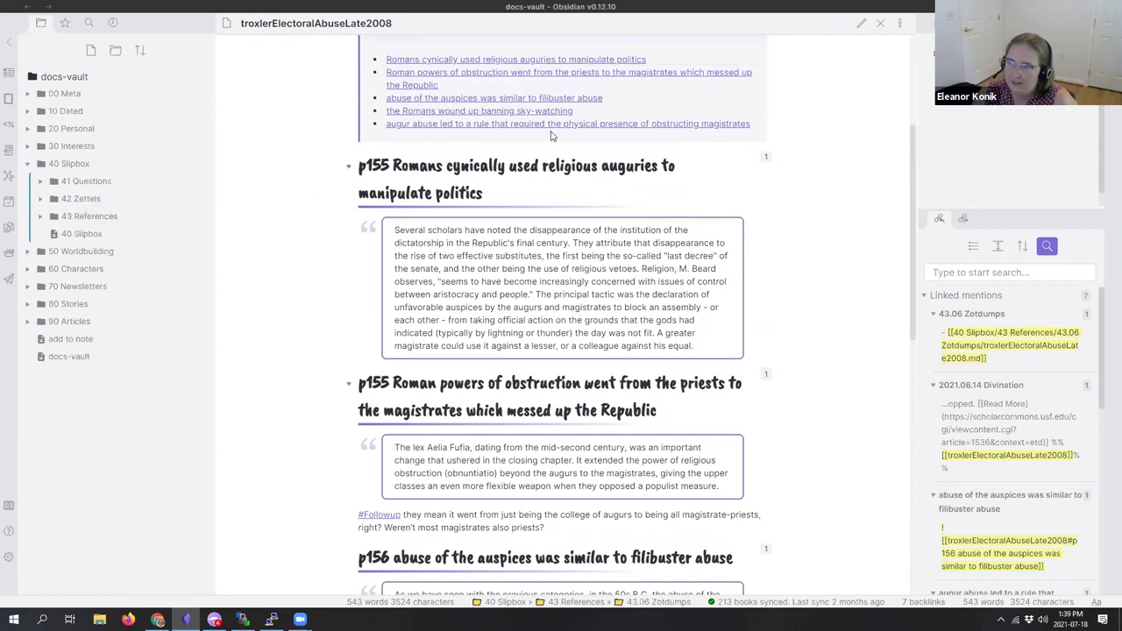
{"action": "left_click", "coordinate": [117, 202]}
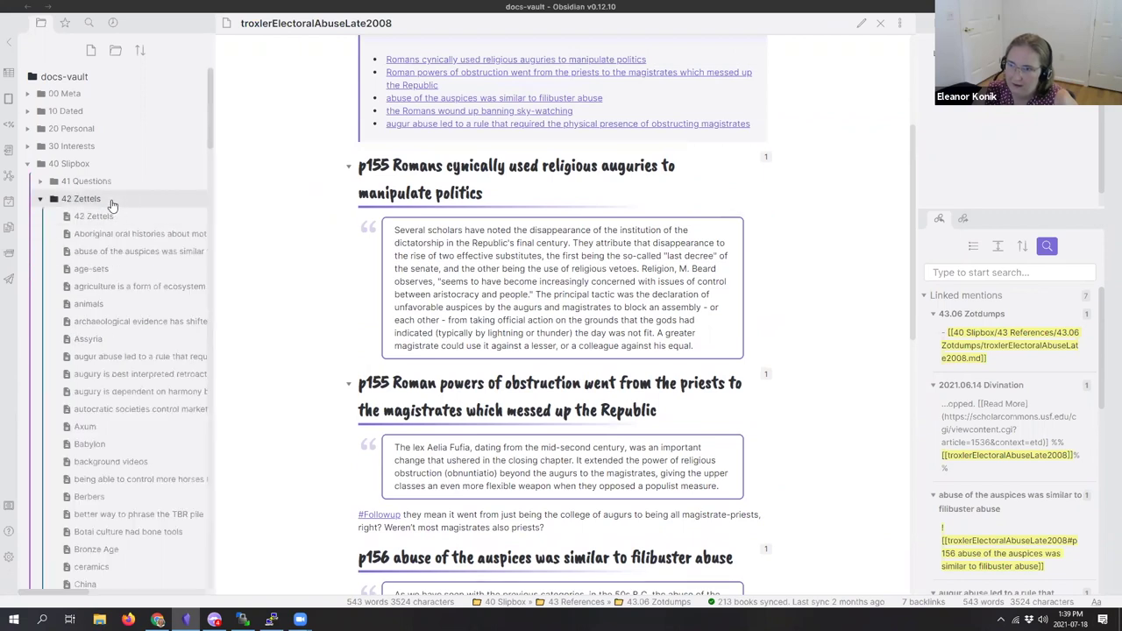
{"action": "left_click", "coordinate": [111, 201]}
{"action": "left_click", "coordinate": [95, 217]}
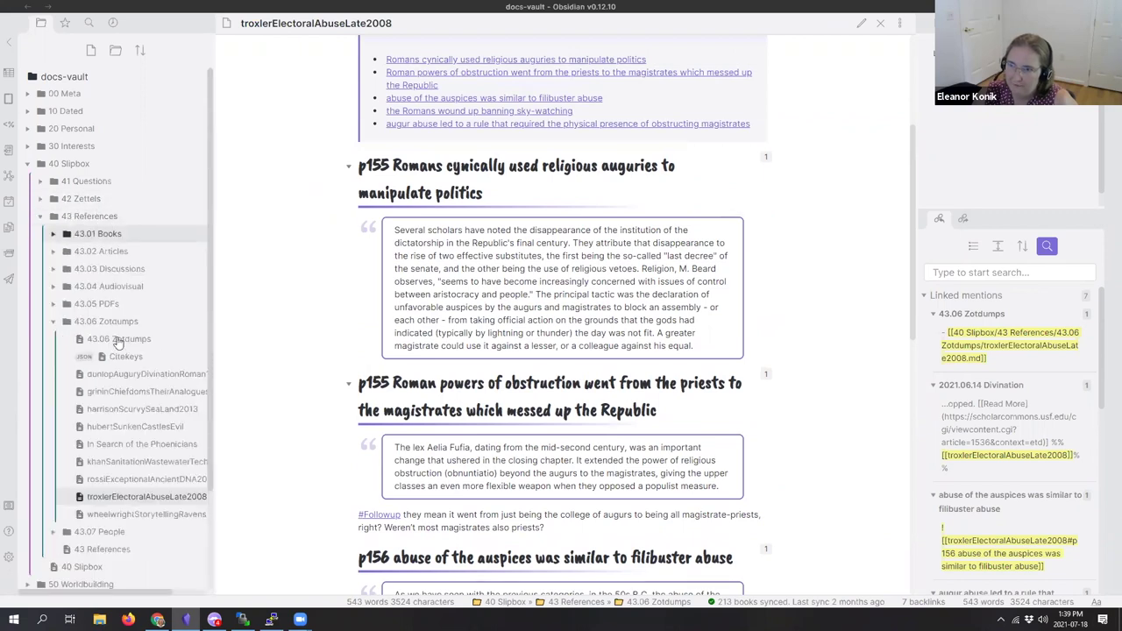
{"action": "left_click", "coordinate": [131, 445]}
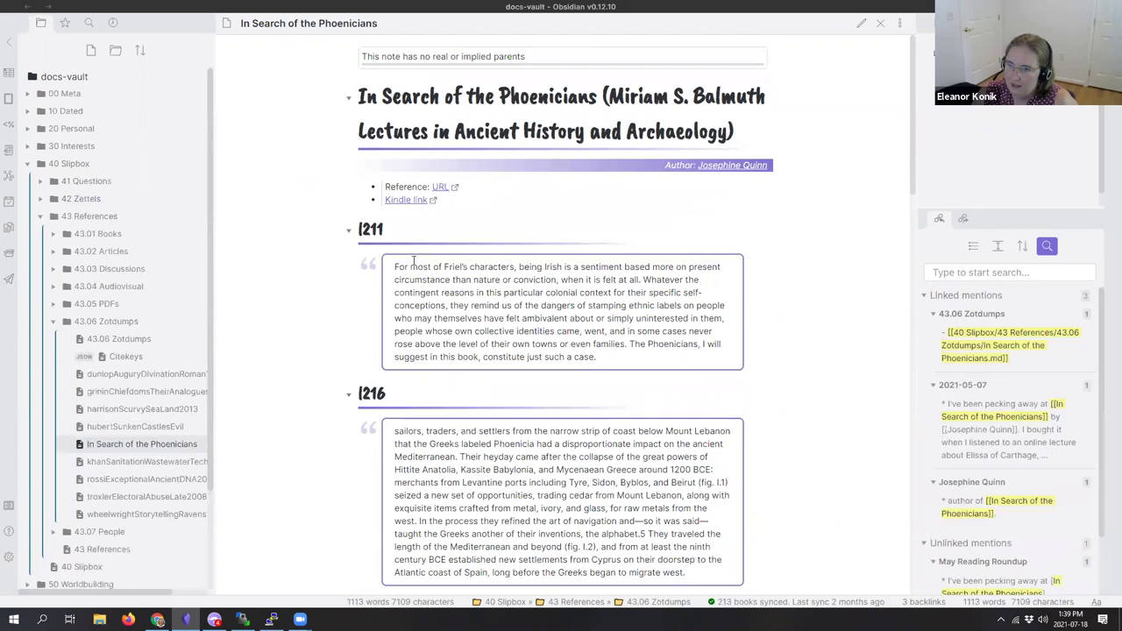
Step: Scroll through the Phoenicians quotes, then open khanSanitationWastewaterTechnologies from 43.06 Zotdumps
{"action": "scroll", "coordinate": [369, 311], "scroll_direction": "down", "scroll_amount": 2}
{"action": "scroll", "coordinate": [369, 311], "scroll_direction": "down", "scroll_amount": 15}
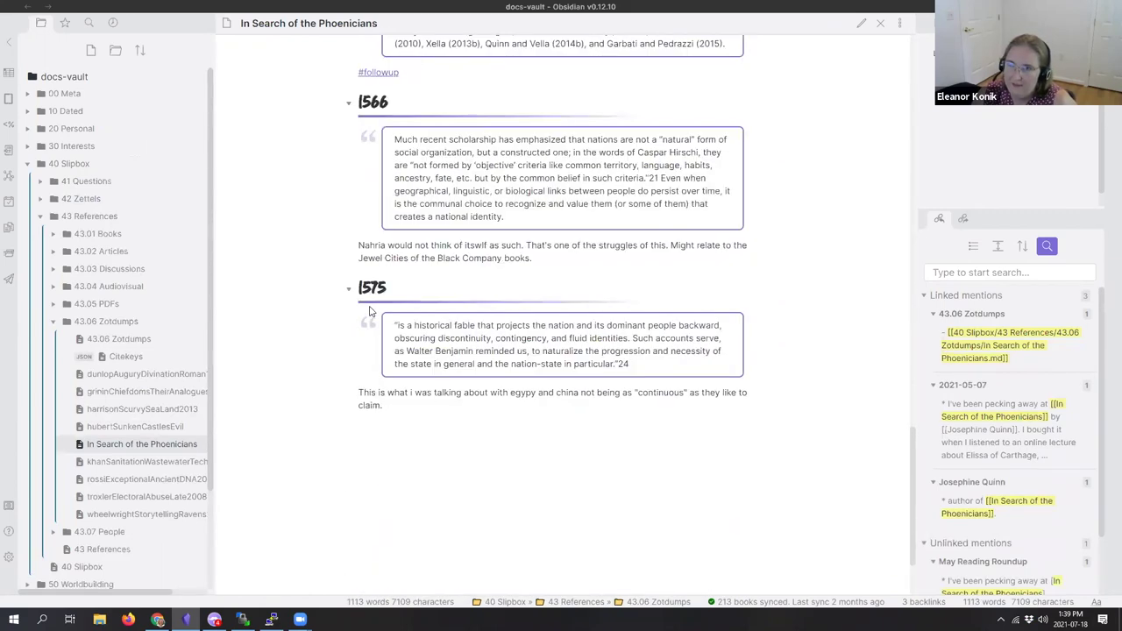
{"action": "scroll", "coordinate": [369, 311], "scroll_direction": "up", "scroll_amount": 6}
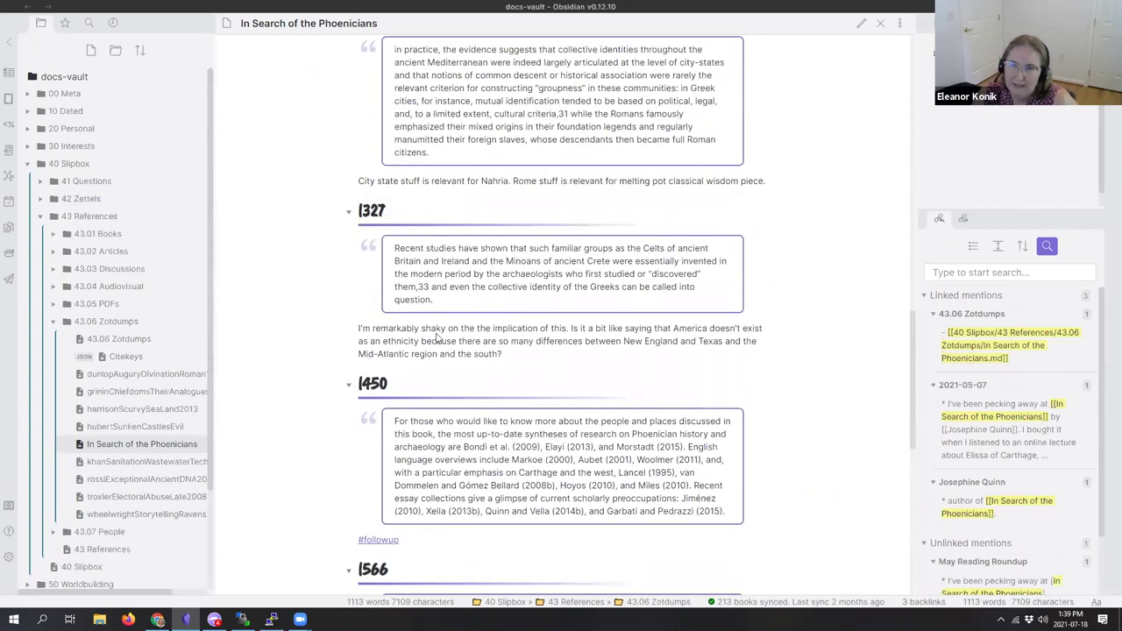
{"action": "scroll", "coordinate": [429, 401], "scroll_direction": "up", "scroll_amount": 3}
{"action": "scroll", "coordinate": [429, 401], "scroll_direction": "up", "scroll_amount": 7}
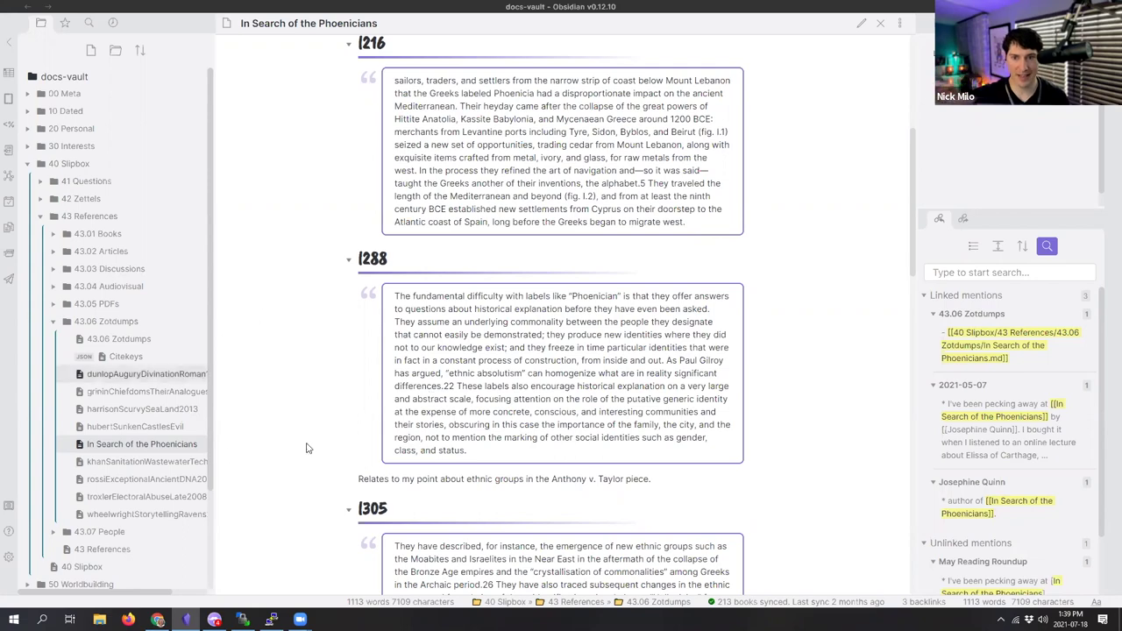
{"action": "scroll", "coordinate": [307, 446], "scroll_direction": "down", "scroll_amount": 4}
{"action": "scroll", "coordinate": [457, 414], "scroll_direction": "up", "scroll_amount": 6}
{"action": "scroll", "coordinate": [458, 414], "scroll_direction": "up", "scroll_amount": 5}
{"action": "scroll", "coordinate": [516, 501], "scroll_direction": "down", "scroll_amount": 20}
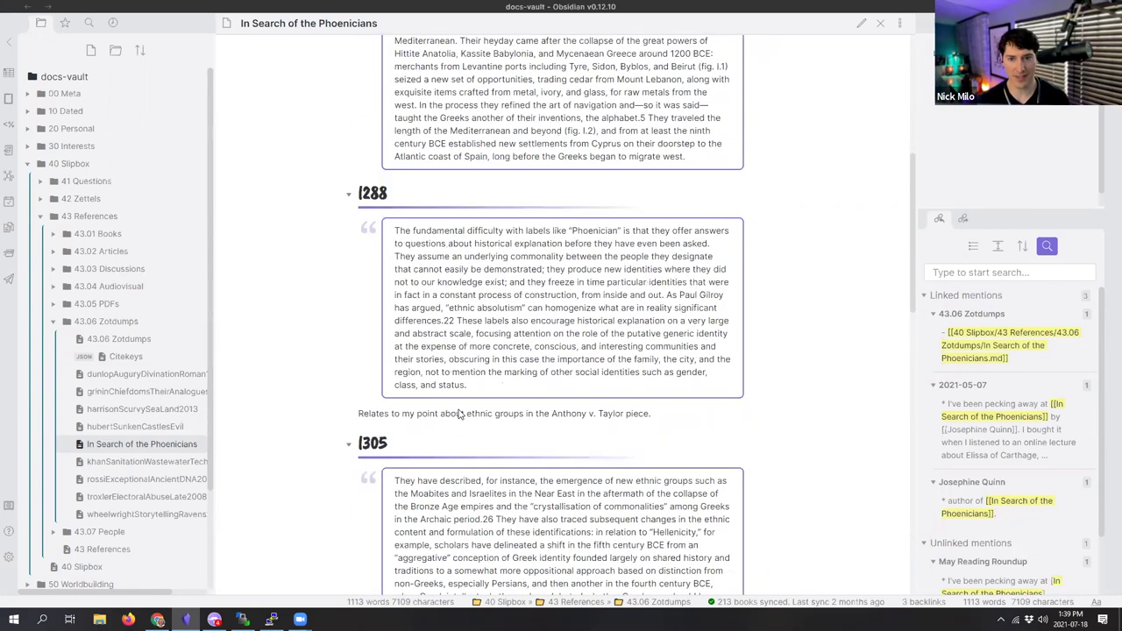
{"action": "left_click", "coordinate": [178, 462]}
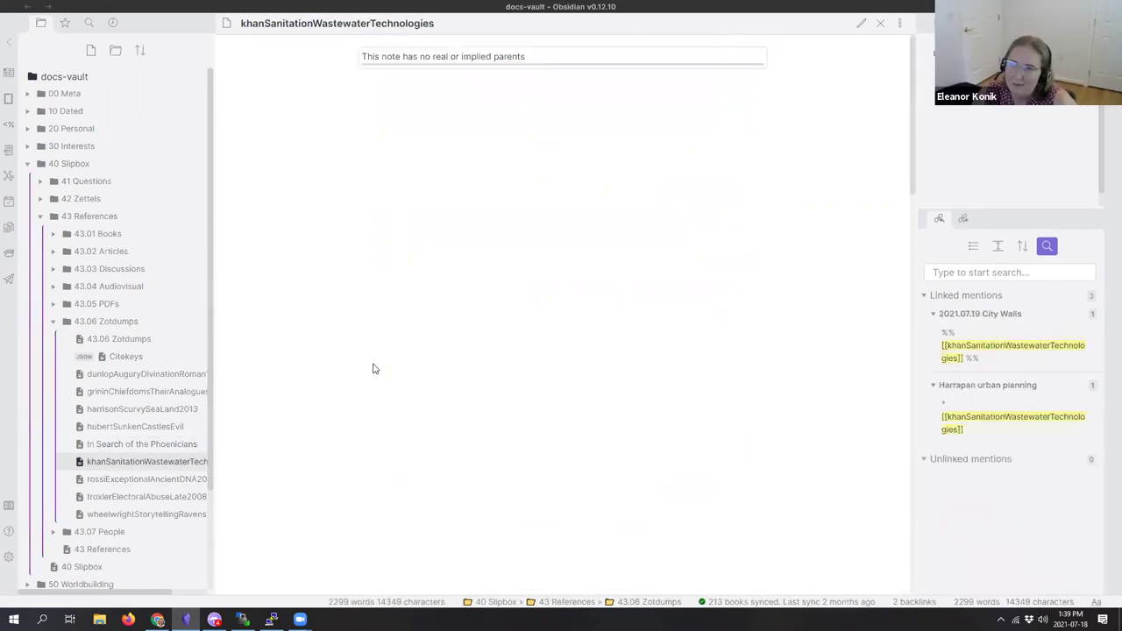
{"action": "scroll", "coordinate": [445, 434], "scroll_direction": "down", "scroll_amount": 4}
{"action": "scroll", "coordinate": [447, 442], "scroll_direction": "down", "scroll_amount": 20}
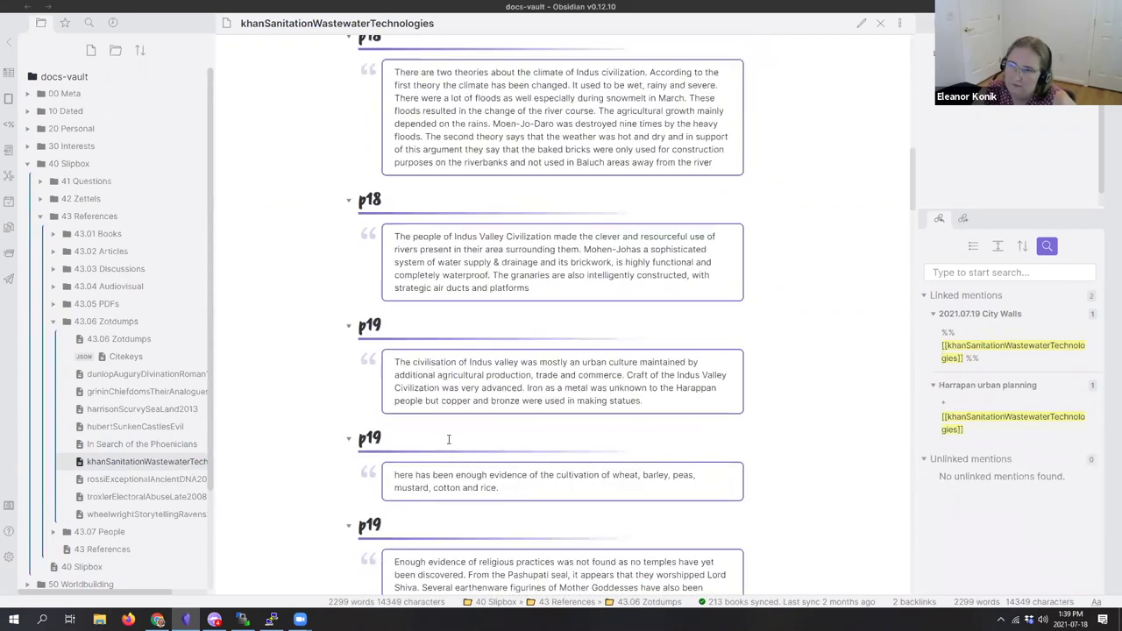
{"action": "scroll", "coordinate": [447, 442], "scroll_direction": "down", "scroll_amount": 20}
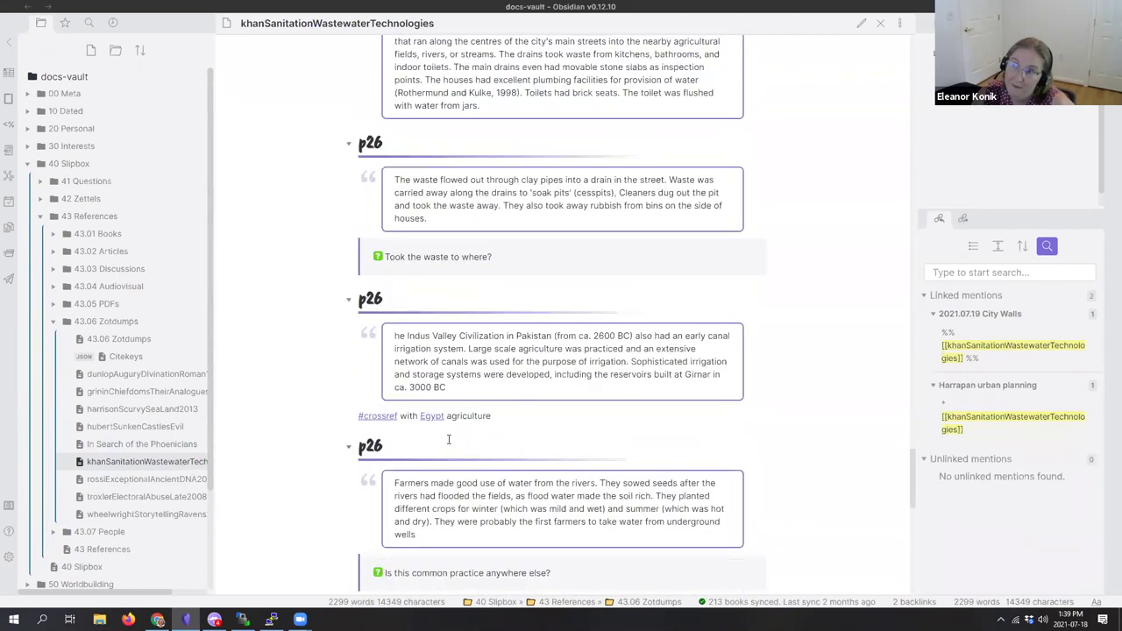
{"action": "scroll", "coordinate": [575, 279], "scroll_direction": "down", "scroll_amount": 5}
{"action": "scroll", "coordinate": [578, 285], "scroll_direction": "up", "scroll_amount": 10}
{"action": "scroll", "coordinate": [581, 289], "scroll_direction": "up", "scroll_amount": 20}
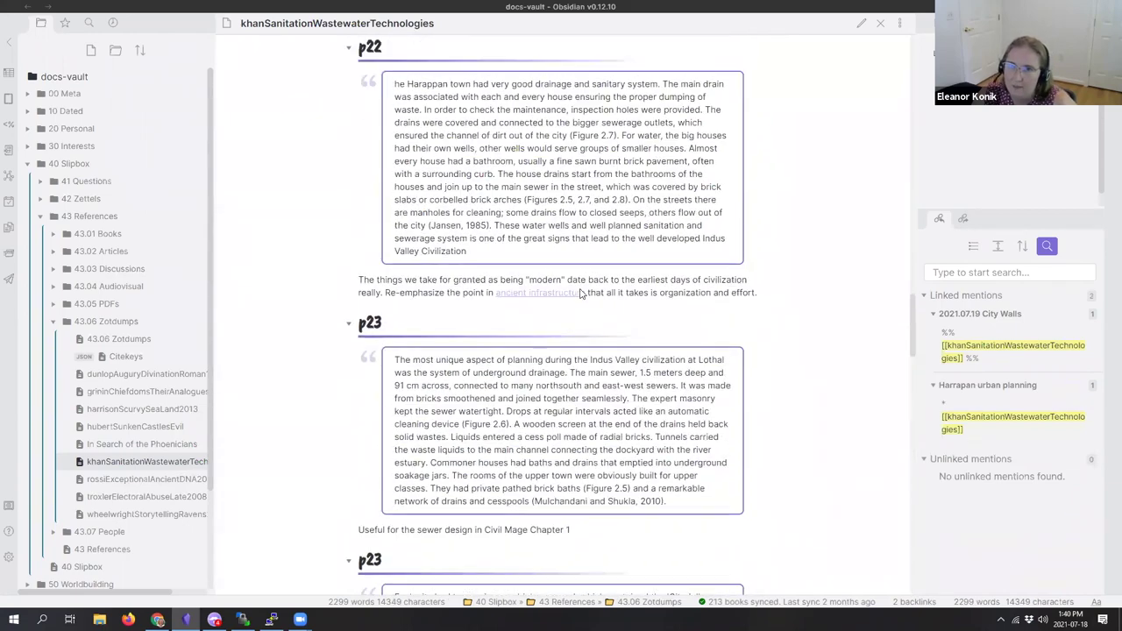
{"action": "scroll", "coordinate": [579, 293], "scroll_direction": "up", "scroll_amount": 20}
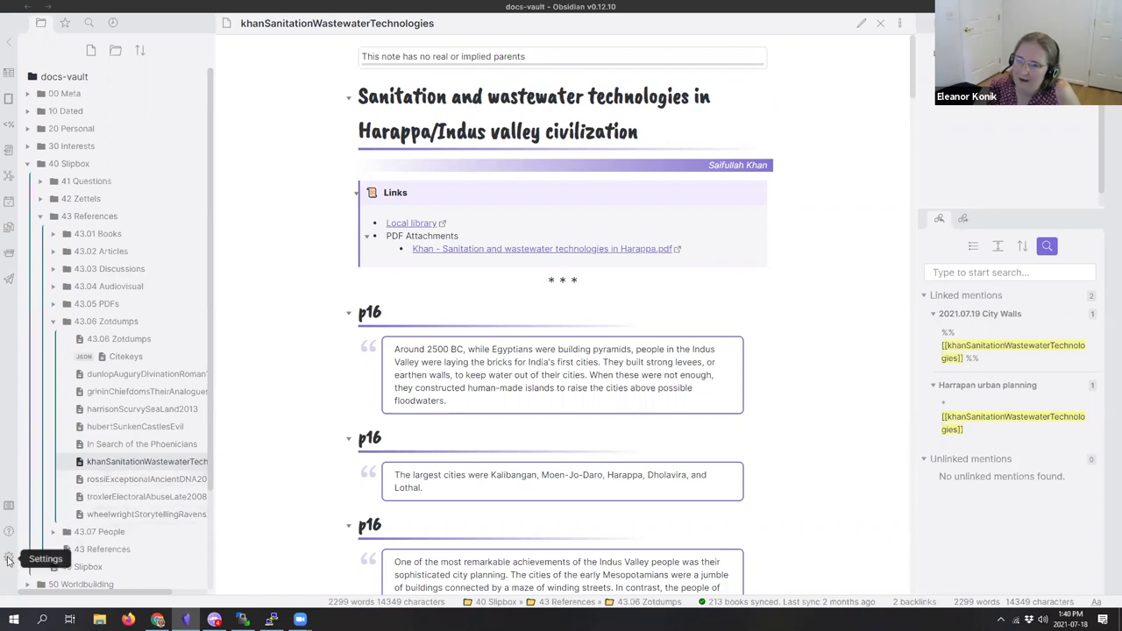
{"action": "left_click", "coordinate": [8, 557]}
{"action": "left_click", "coordinate": [192, 322]}
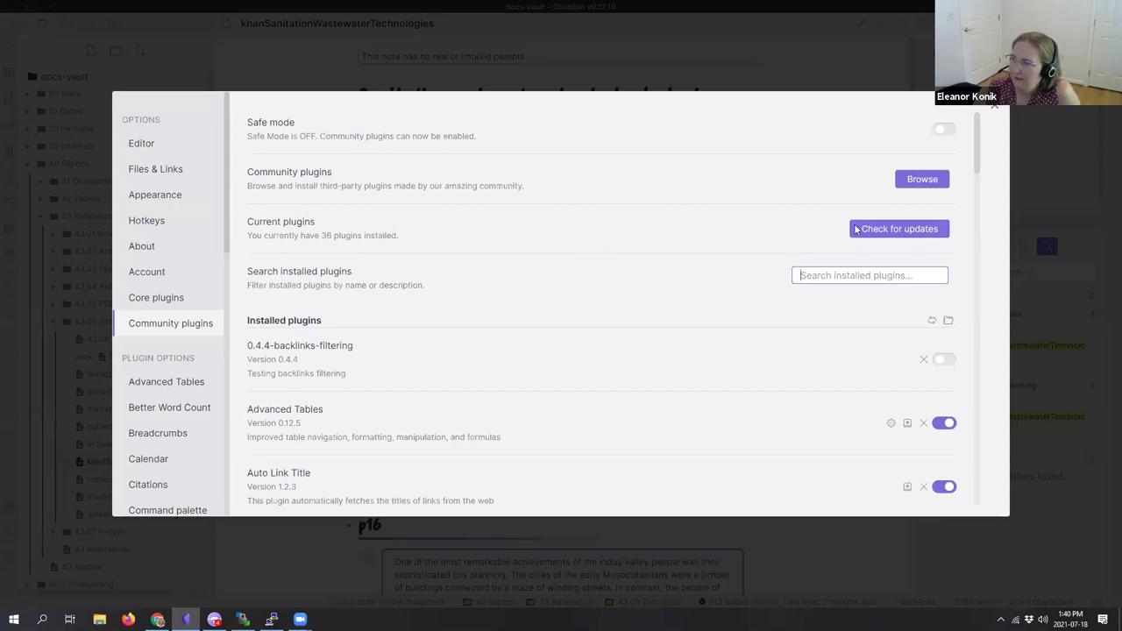
{"action": "left_click", "coordinate": [176, 197]}
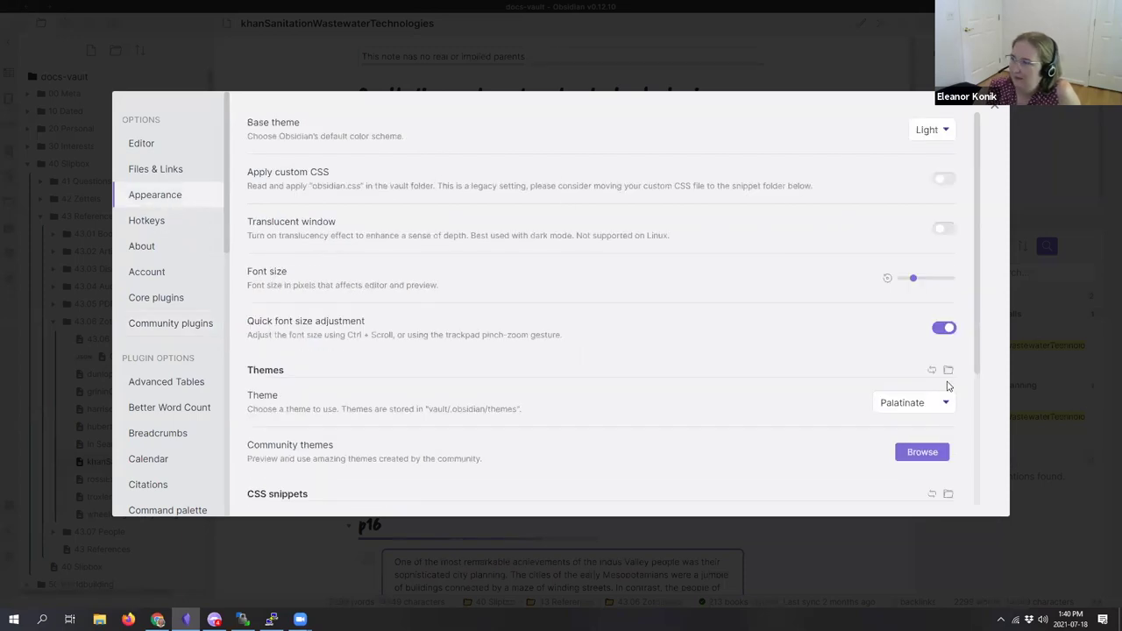
{"action": "left_click", "coordinate": [938, 405]}
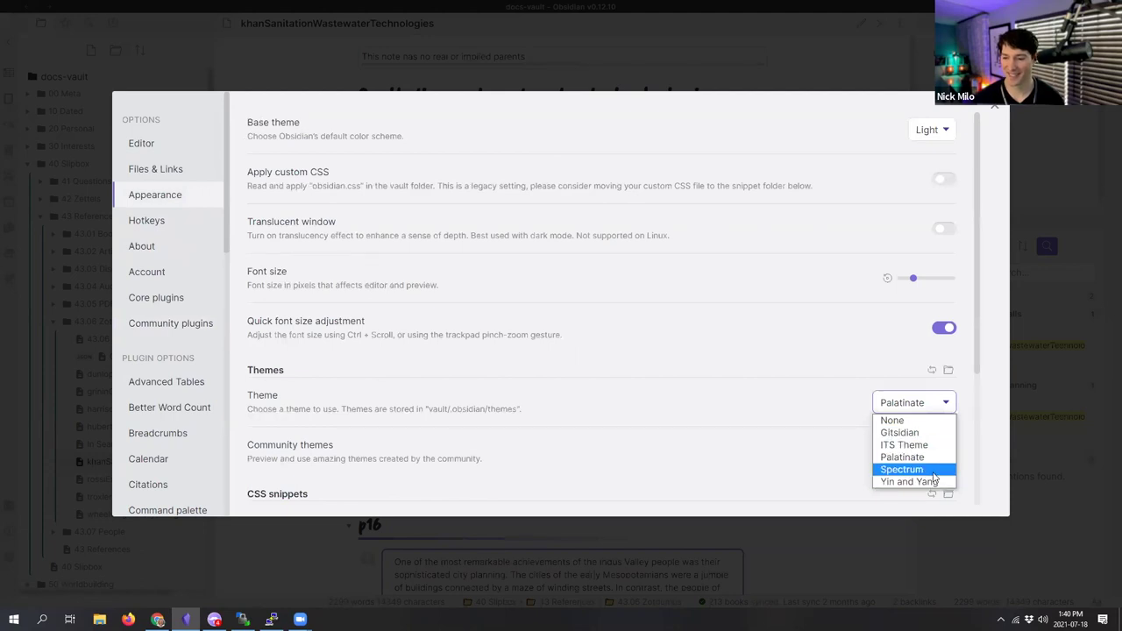
{"action": "left_click", "coordinate": [639, 541]}
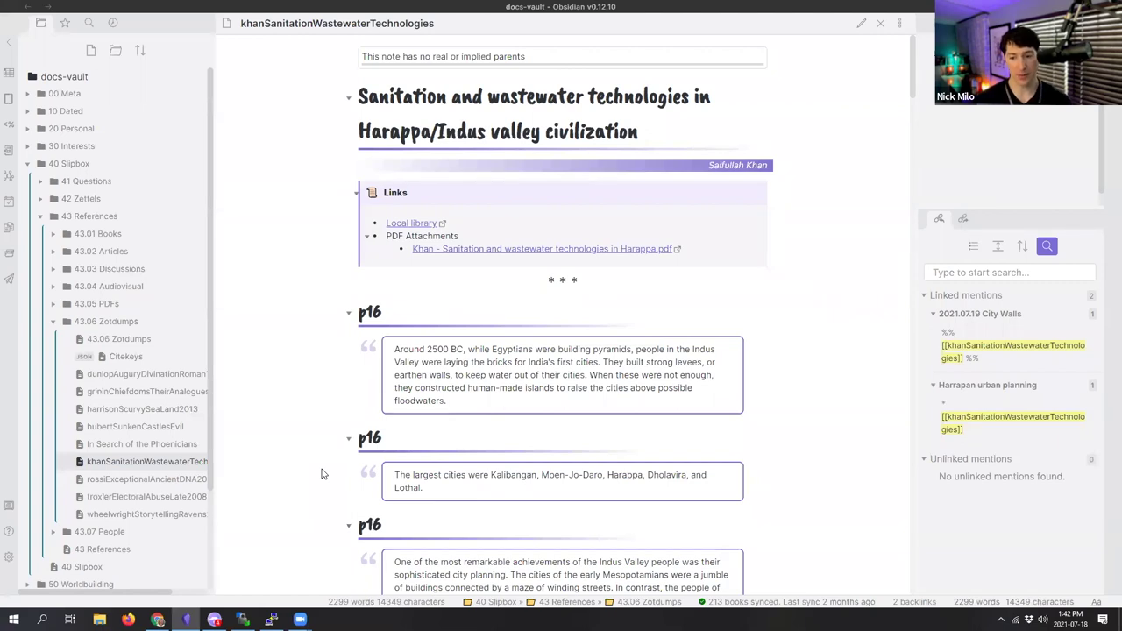
{"action": "scroll", "coordinate": [321, 474], "scroll_direction": "down", "scroll_amount": 3}
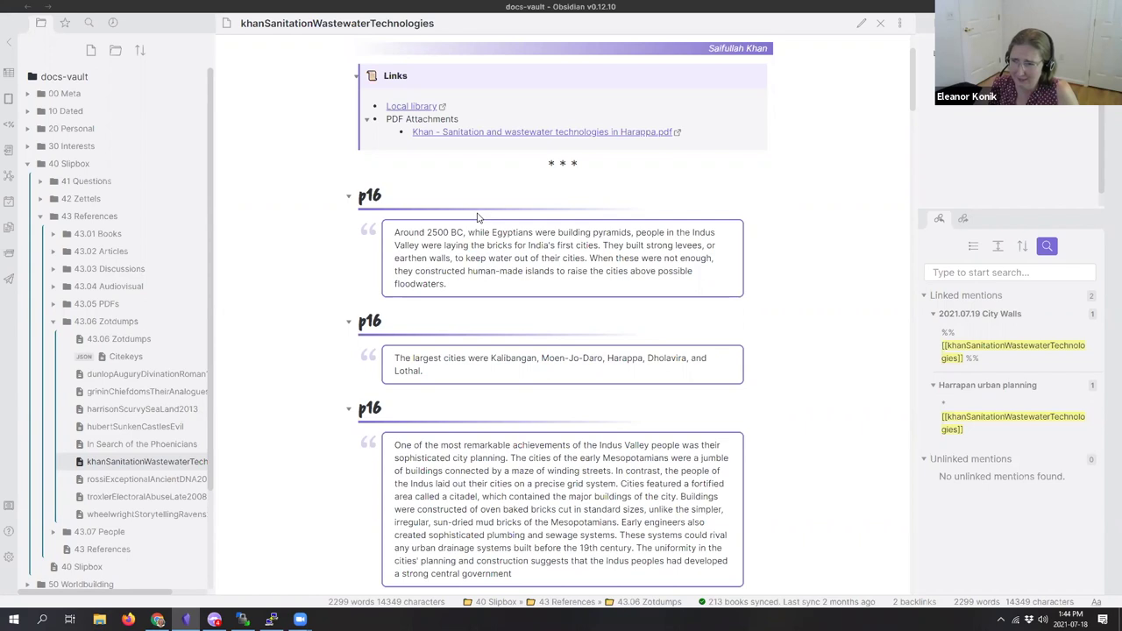
Step: Collapse the 43.06 Zotdumps, 43 References and 40 Slipbox folders in the file tree
{"action": "left_click", "coordinate": [54, 321]}
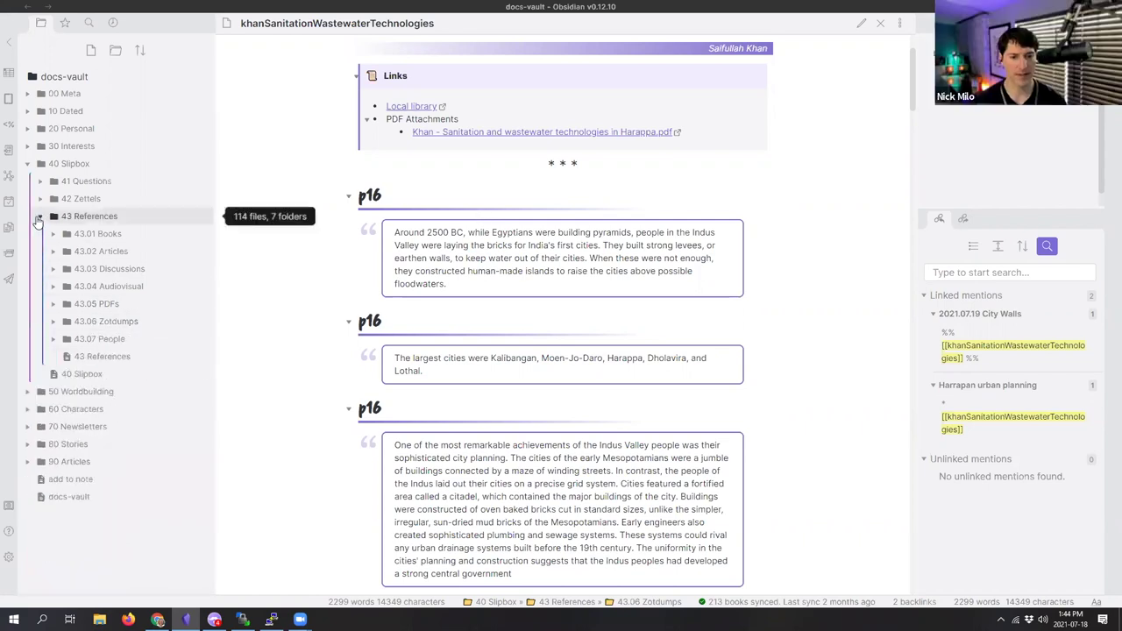
{"action": "left_click", "coordinate": [38, 217]}
{"action": "left_click", "coordinate": [26, 165]}
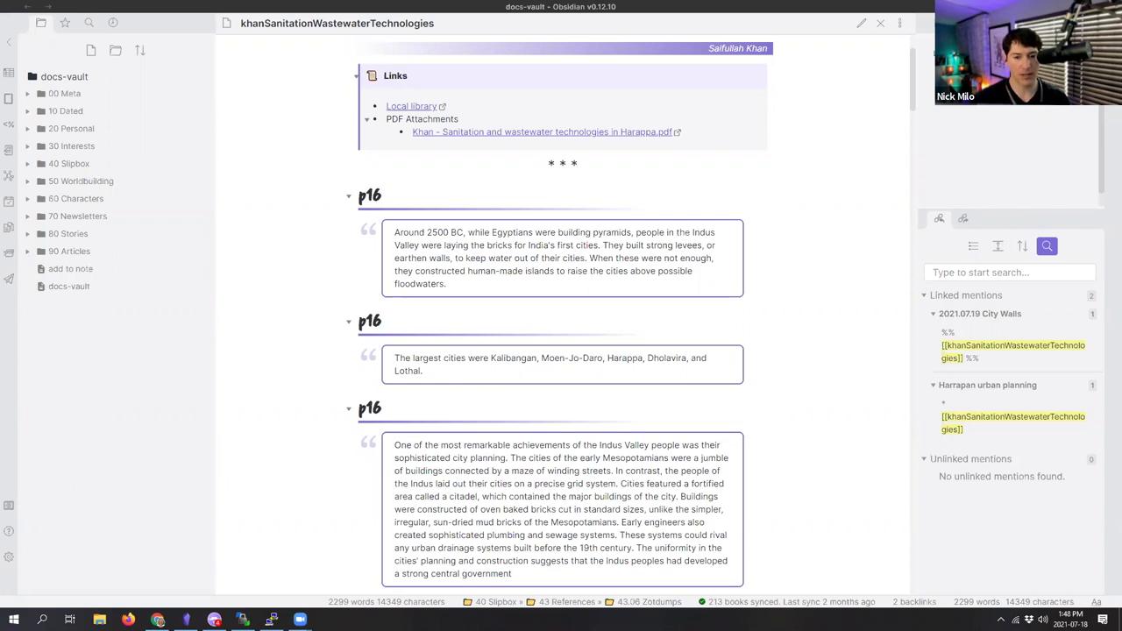
Step: Expand the 10 Dated folder and narrow the file tree sidebar so the note gets wider
{"action": "left_click", "coordinate": [28, 105]}
{"action": "left_click", "coordinate": [29, 103]}
{"action": "left_click", "coordinate": [28, 93]}
{"action": "left_click", "coordinate": [28, 95]}
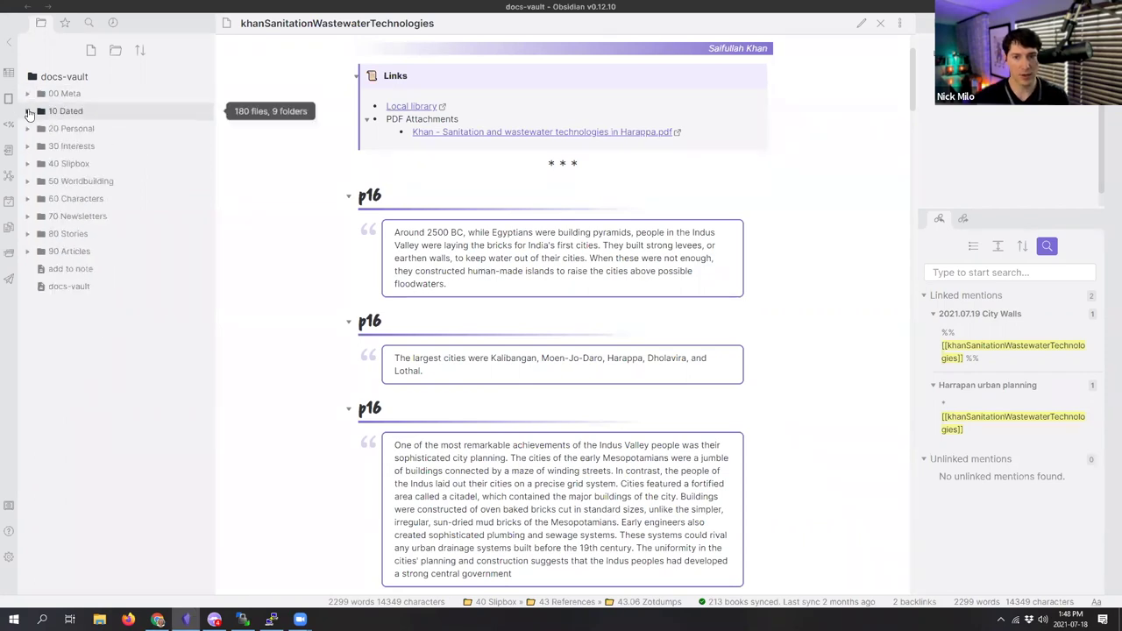
{"action": "left_click", "coordinate": [29, 112]}
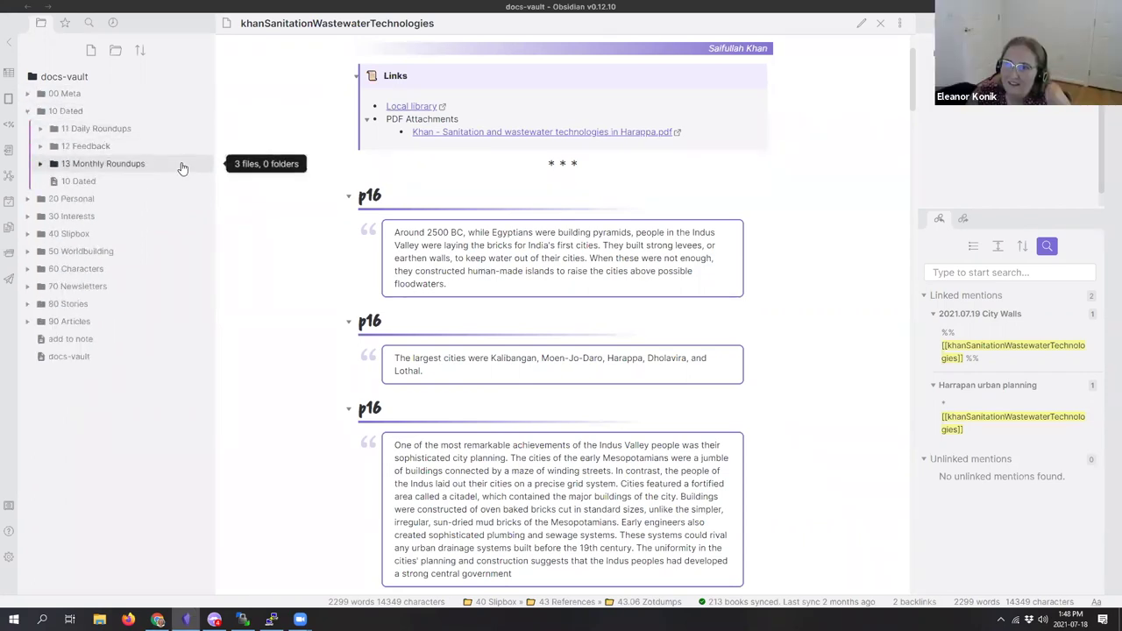
{"action": "left_click_drag", "start_coordinate": [215, 130], "coordinate": [168, 124]}
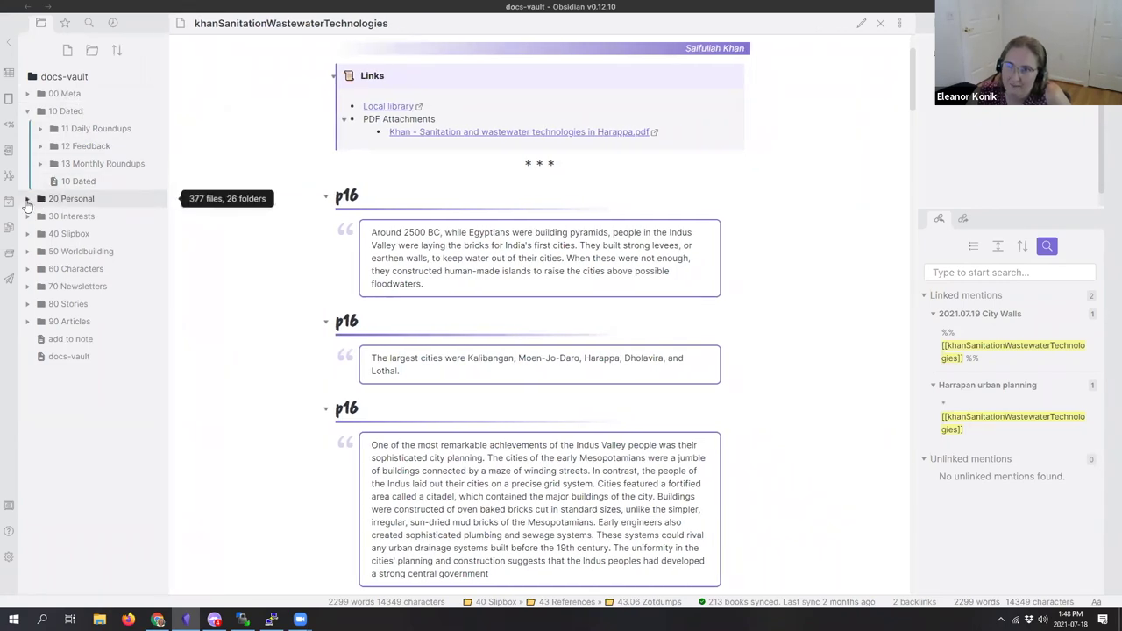
Step: Expand 20 Personal and 00 Meta > 03 Structure, and open JD System 2021-07-15 in a split
{"action": "left_click", "coordinate": [70, 199]}
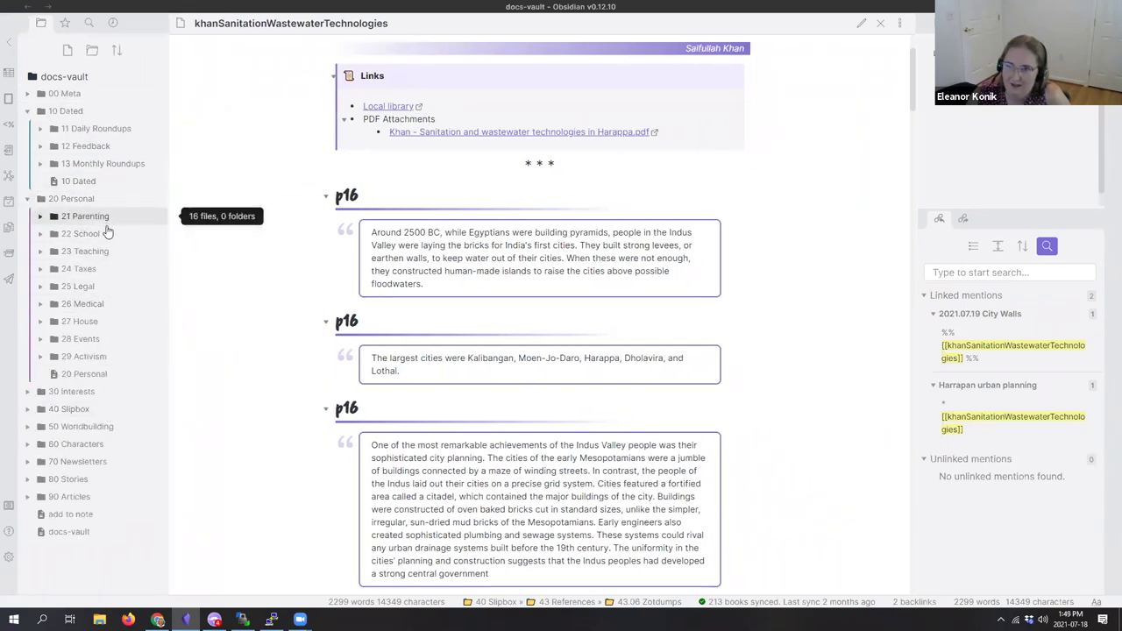
{"action": "left_click", "coordinate": [48, 94]}
{"action": "left_click", "coordinate": [48, 146]}
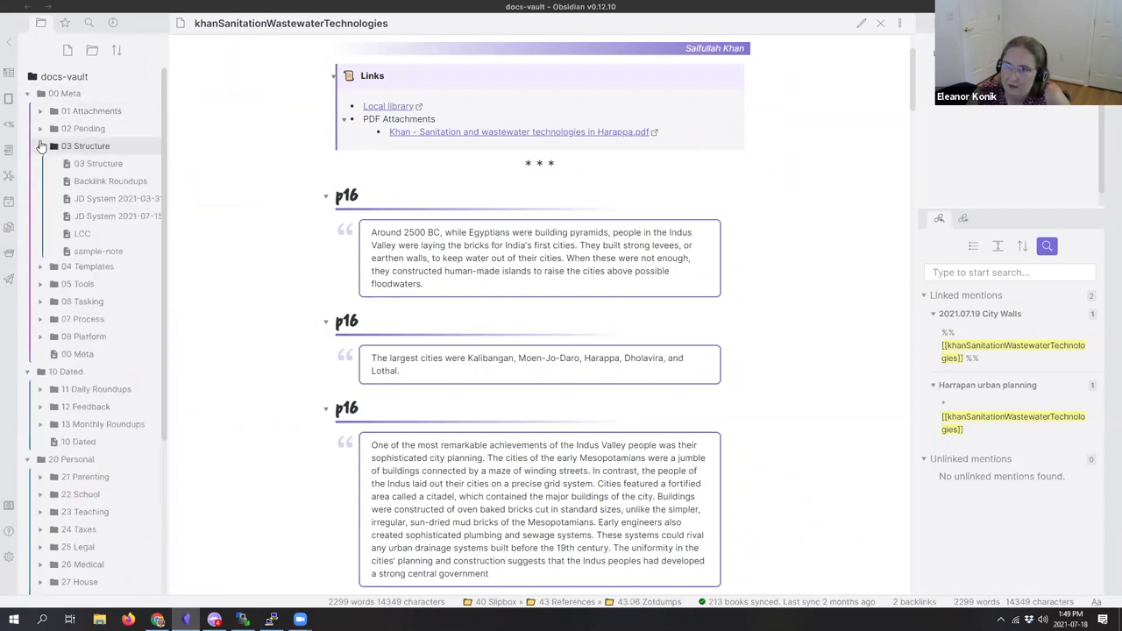
{"action": "left_click", "coordinate": [122, 216], "text": "ctrl"}
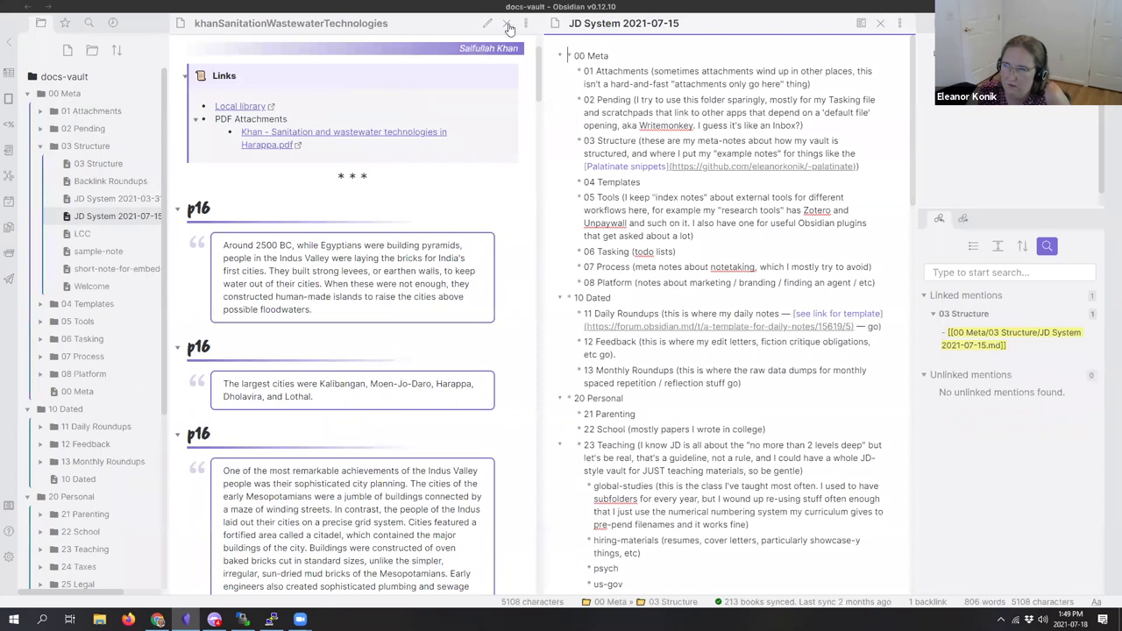
Step: Close the khanSanitation note pane so JD System 2021-07-15 fills the editor
{"action": "left_click", "coordinate": [506, 23]}
{"action": "scroll", "coordinate": [474, 281], "scroll_direction": "down", "scroll_amount": 3}
{"action": "scroll", "coordinate": [450, 384], "scroll_direction": "up", "scroll_amount": 3}
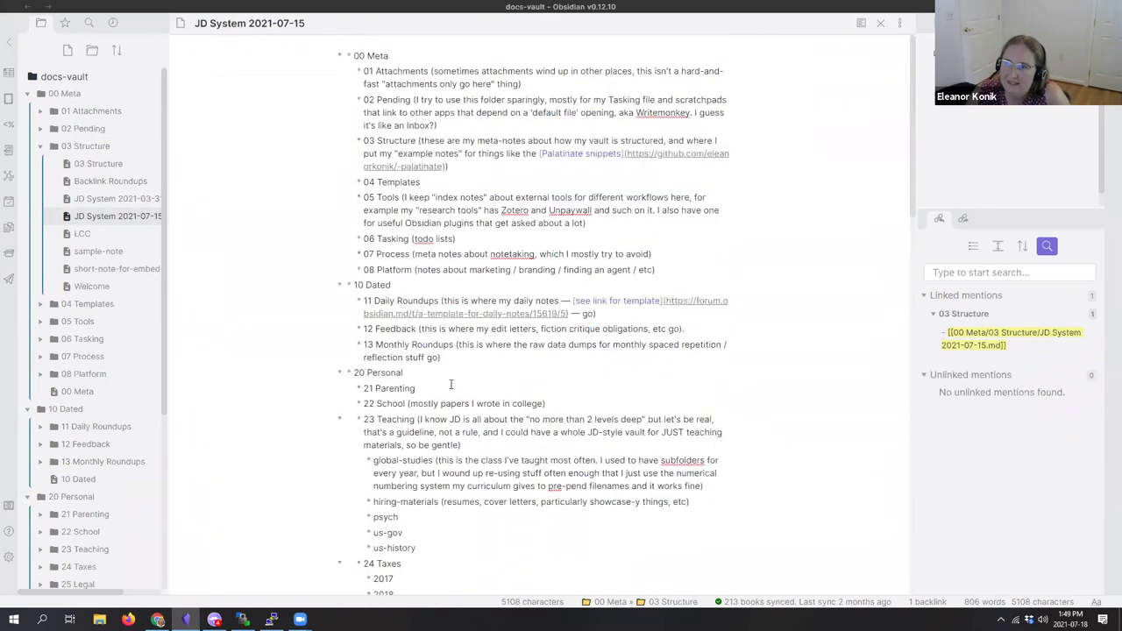
Step: Select the 13 Monthly Roundups and 12 Feedback lines, then collapse 03 Structure
{"action": "triple_click", "coordinate": [596, 346]}
{"action": "triple_click", "coordinate": [596, 326]}
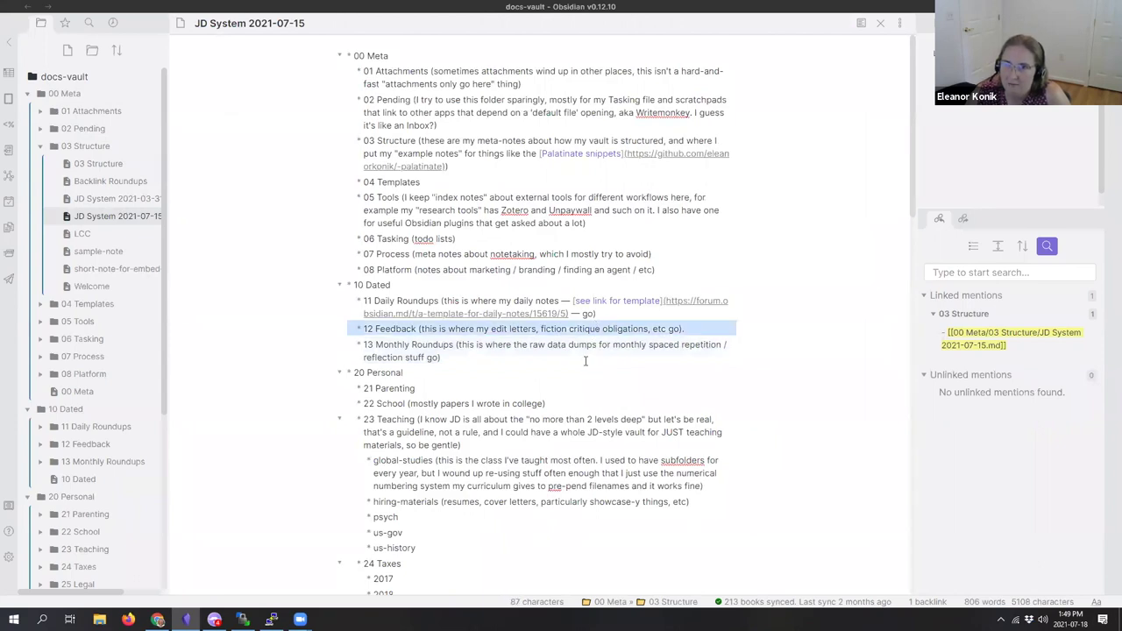
{"action": "left_click", "coordinate": [586, 360]}
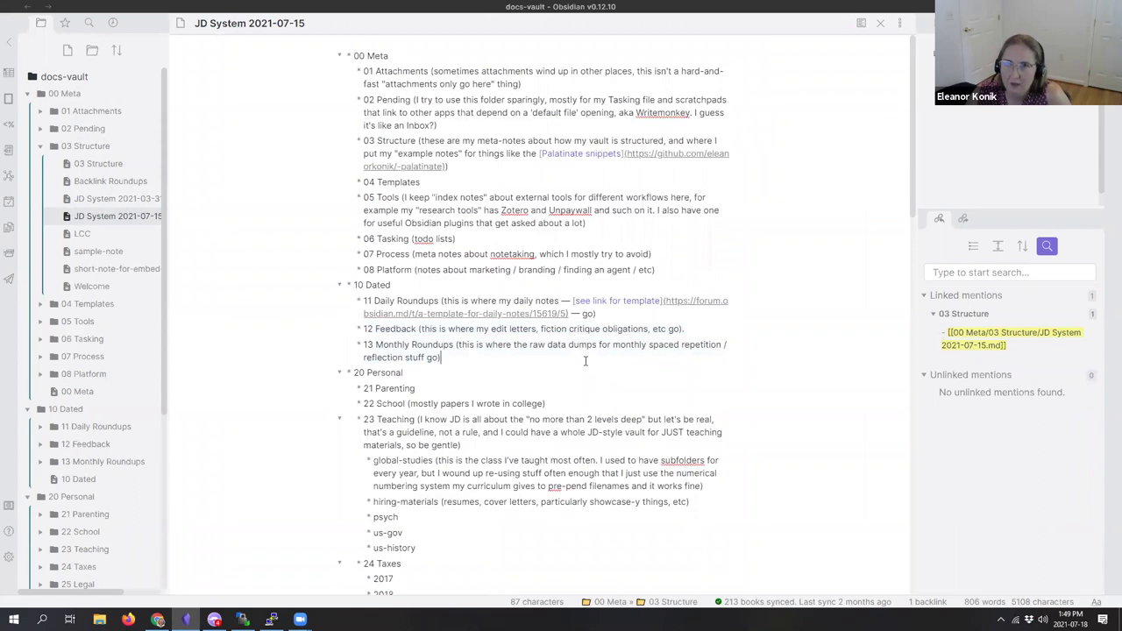
{"action": "left_click", "coordinate": [39, 148]}
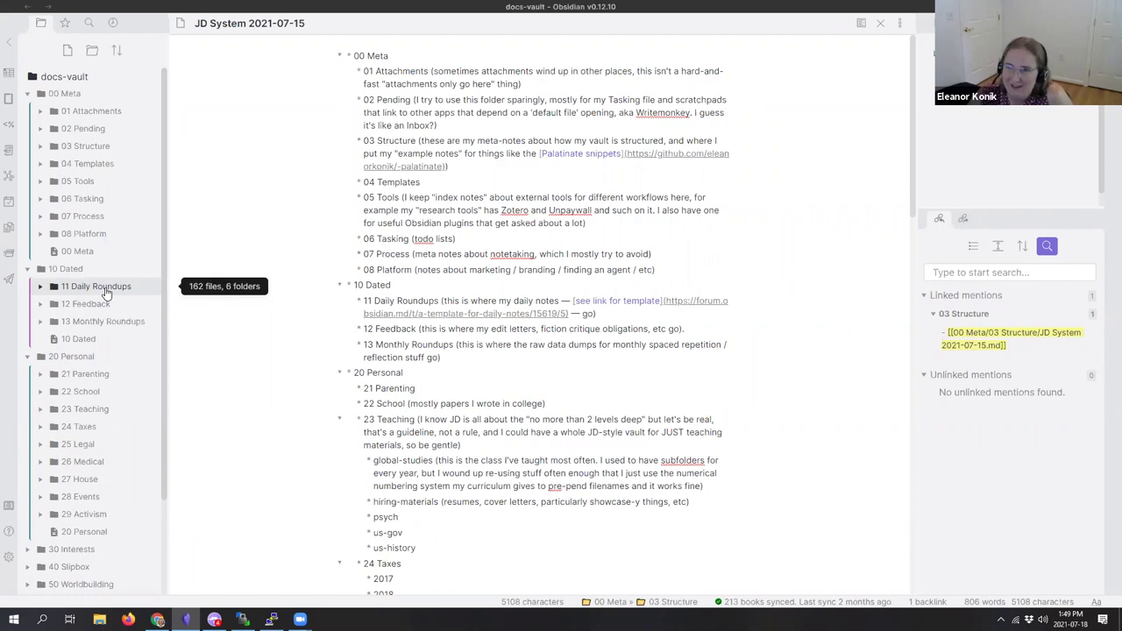
Step: Collapse 10 Dated, expand 06 Tasking, and show the Website Tasking note in place of JD System
{"action": "left_click", "coordinate": [54, 266]}
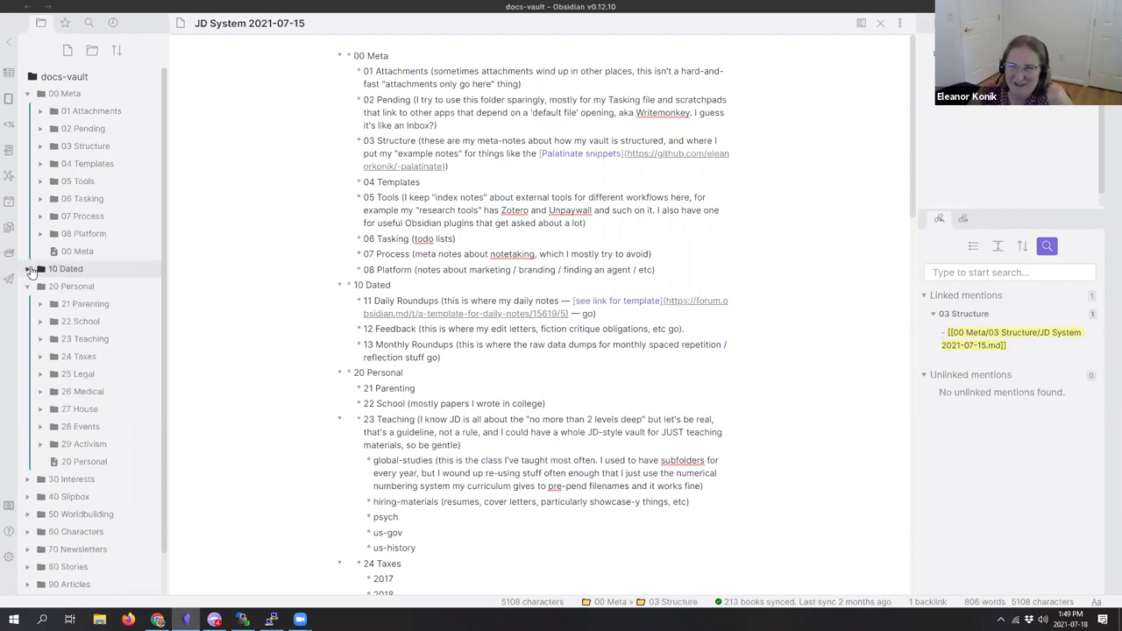
{"action": "left_click", "coordinate": [39, 199]}
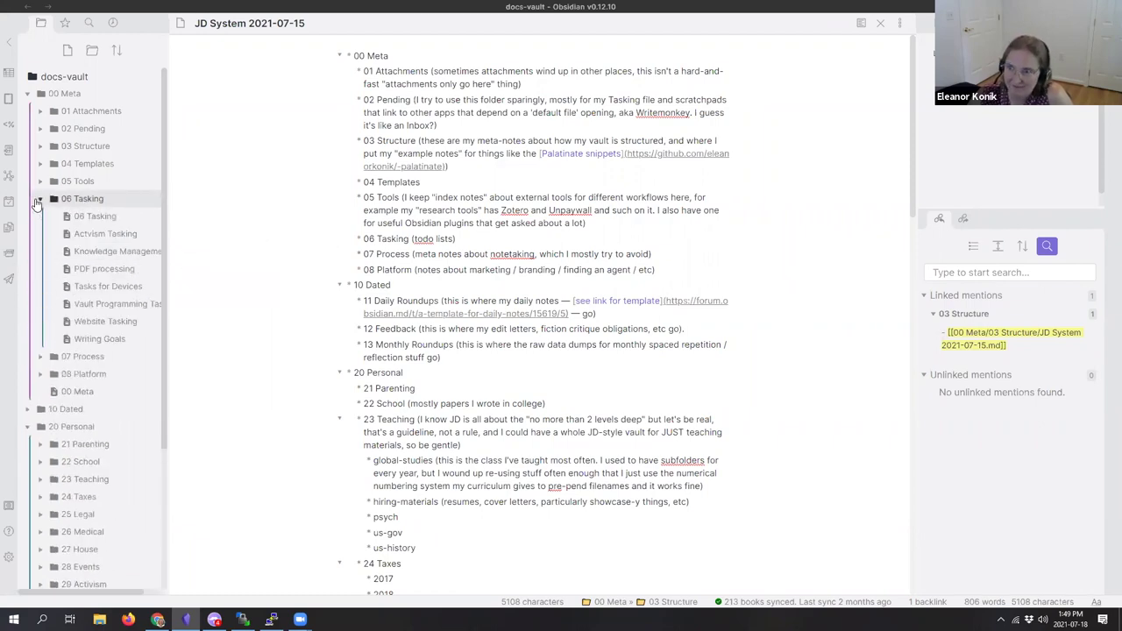
{"action": "left_click", "coordinate": [129, 327], "text": "ctrl"}
{"action": "left_click", "coordinate": [508, 23]}
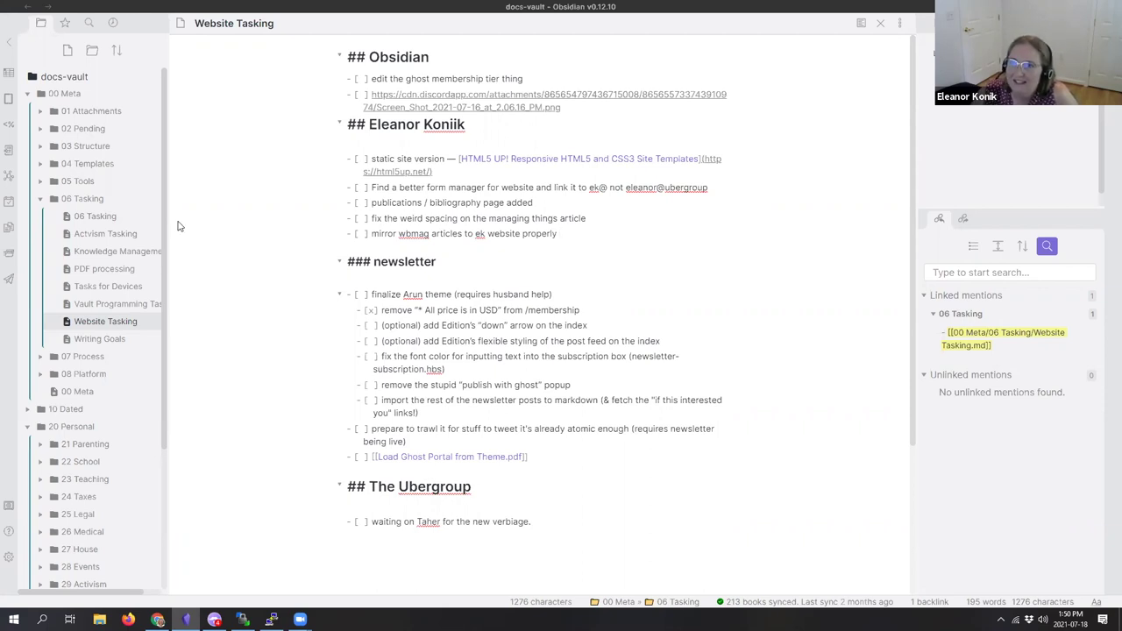
Step: Collapse the 06 Tasking and 20 Personal folders, then switch to the web browser
{"action": "left_click", "coordinate": [53, 200]}
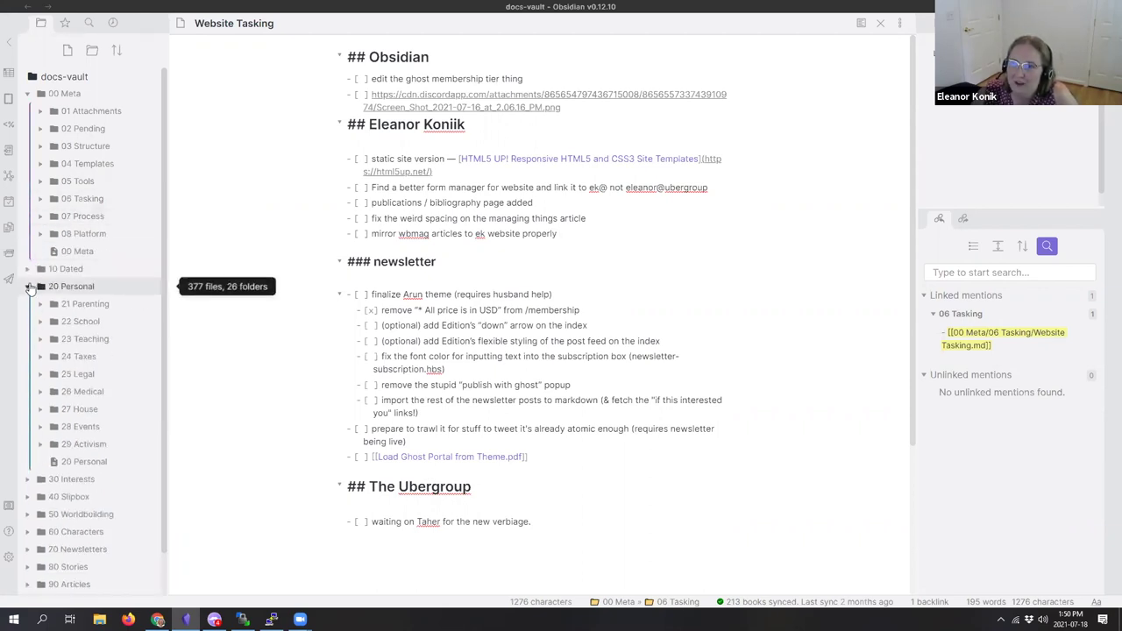
{"action": "left_click", "coordinate": [71, 285]}
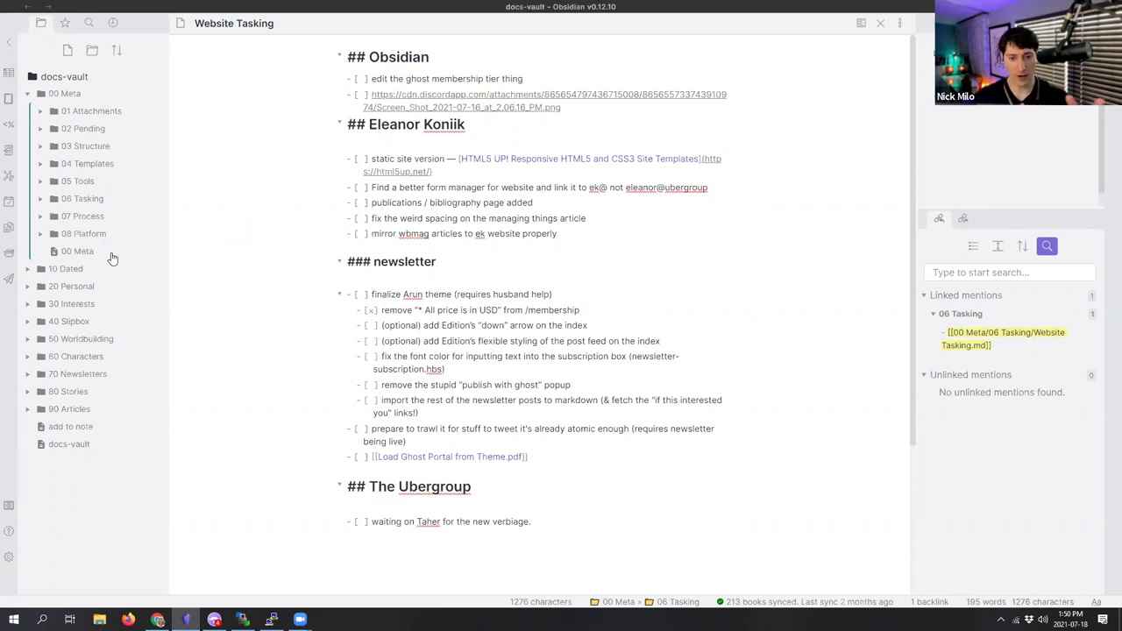
{"action": "key", "text": "alt+Tab"}
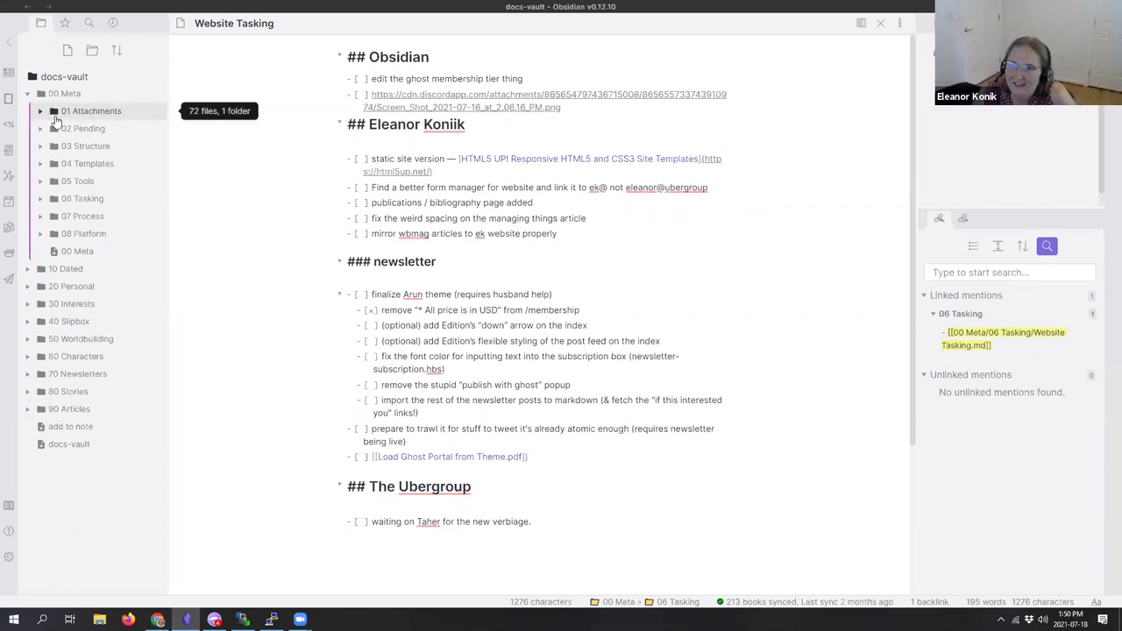
Step: Expand the 05 Tools and 40 Slipbox folders in the file tree
{"action": "left_click", "coordinate": [55, 180]}
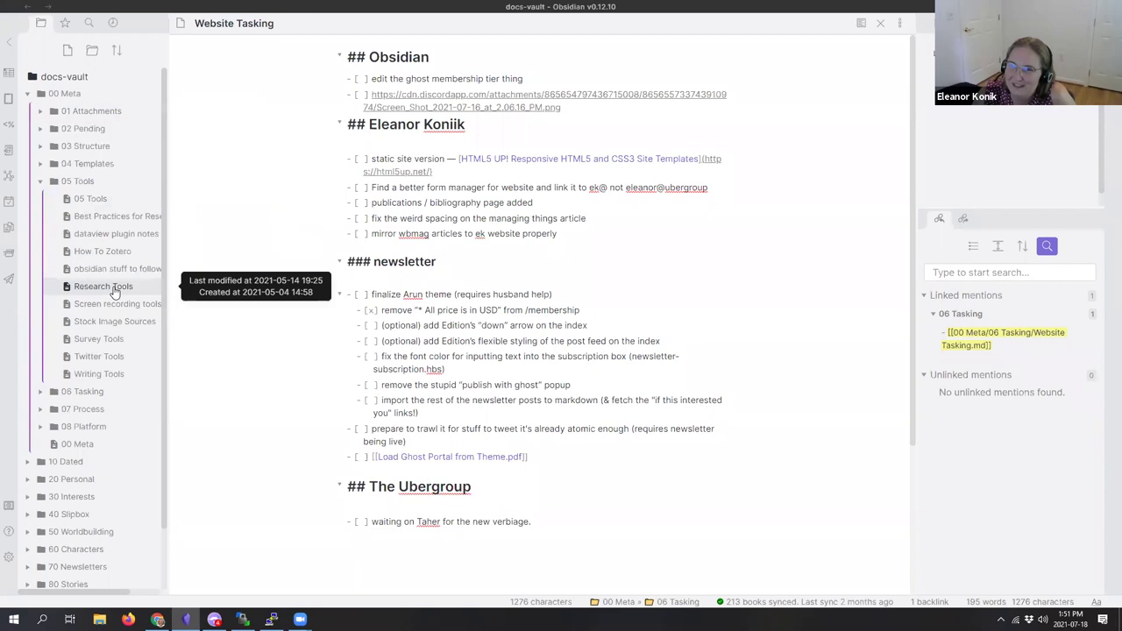
{"action": "left_click", "coordinate": [69, 514]}
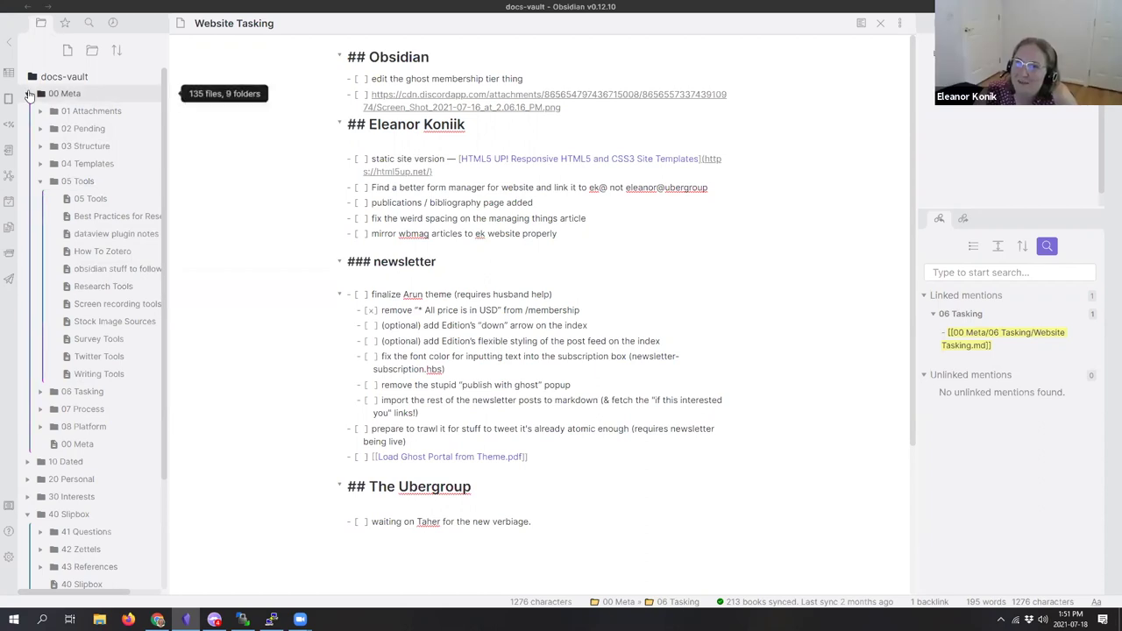
Step: Collapse the 00 Meta and 40 Slipbox folders in the file tree
{"action": "left_click", "coordinate": [64, 93]}
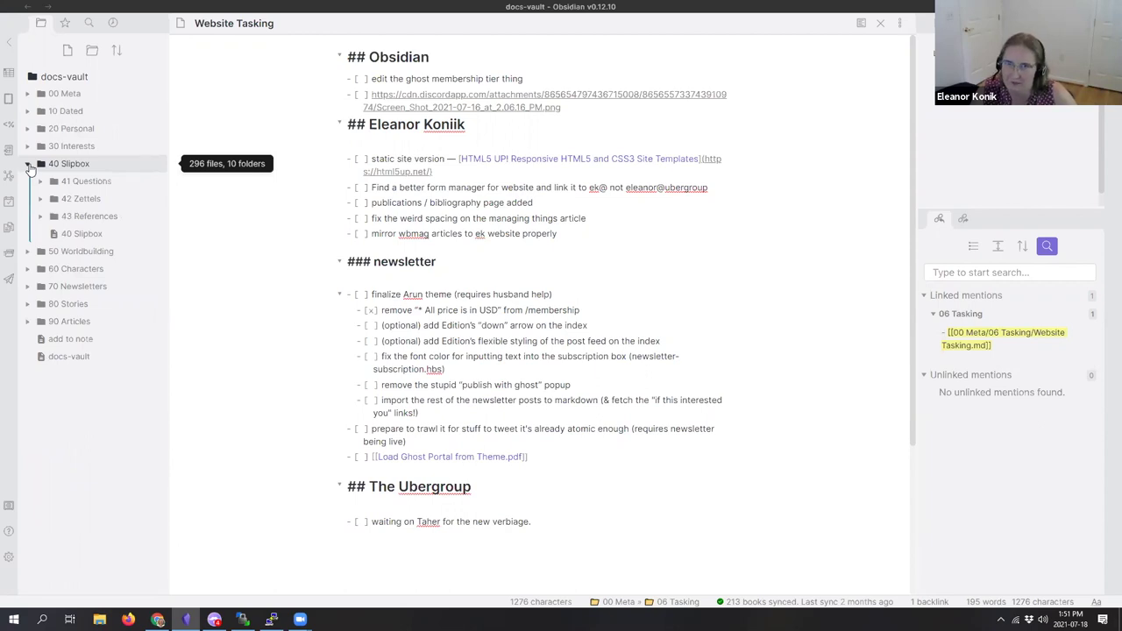
{"action": "left_click", "coordinate": [30, 164]}
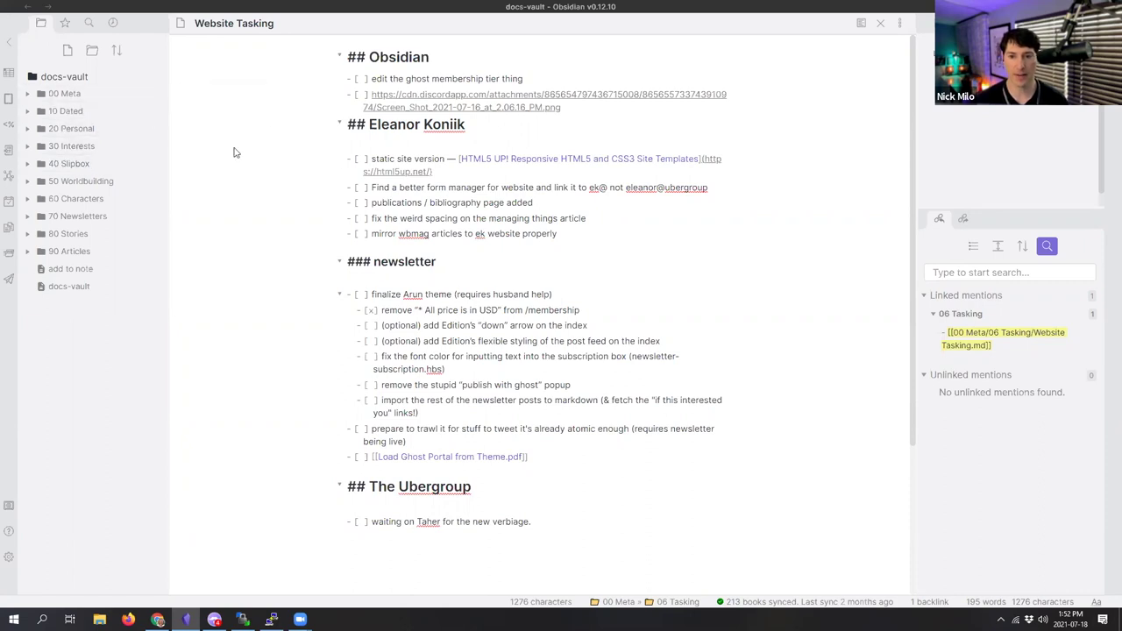
Step: Expand 00 Meta and open the 'obsidian stuff to followup with' note under 05 Tools
{"action": "left_click", "coordinate": [44, 94]}
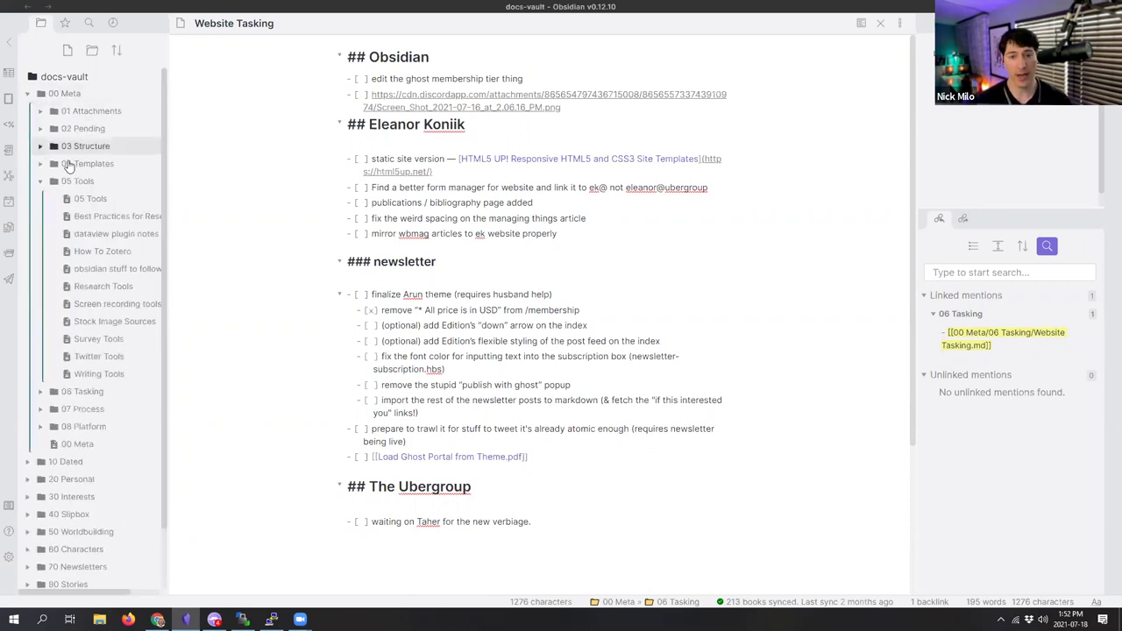
{"action": "left_click", "coordinate": [110, 269]}
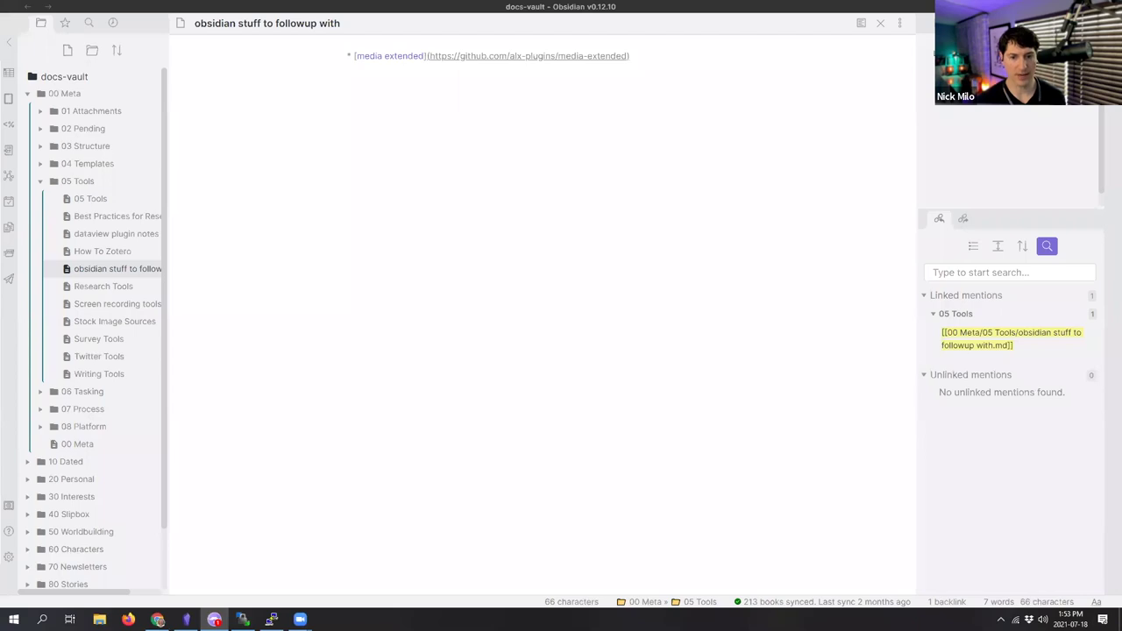
Step: Back in Obsidian, collapse the 05 Tools and 00 Meta folders
{"action": "key", "text": "alt+Tab"}
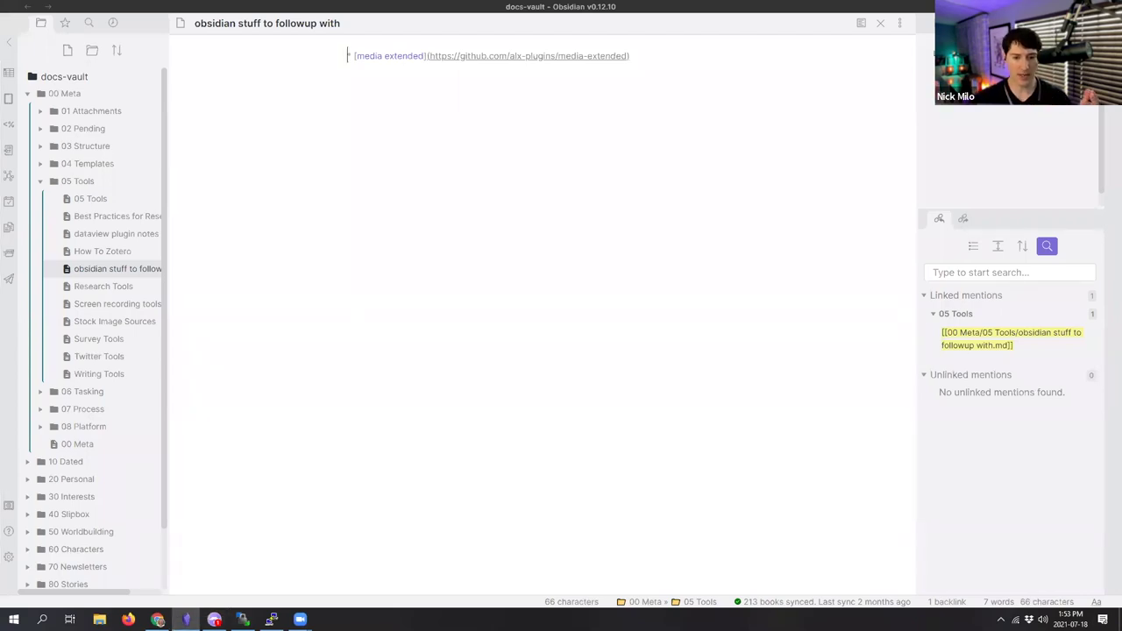
{"action": "left_click", "coordinate": [51, 183]}
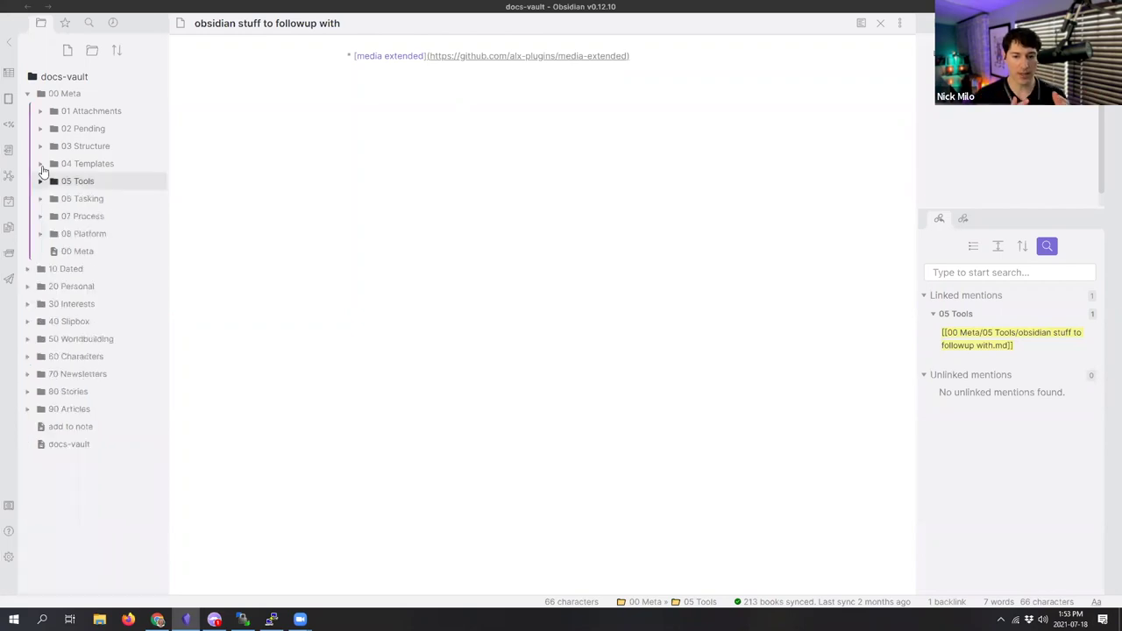
{"action": "left_click", "coordinate": [29, 94]}
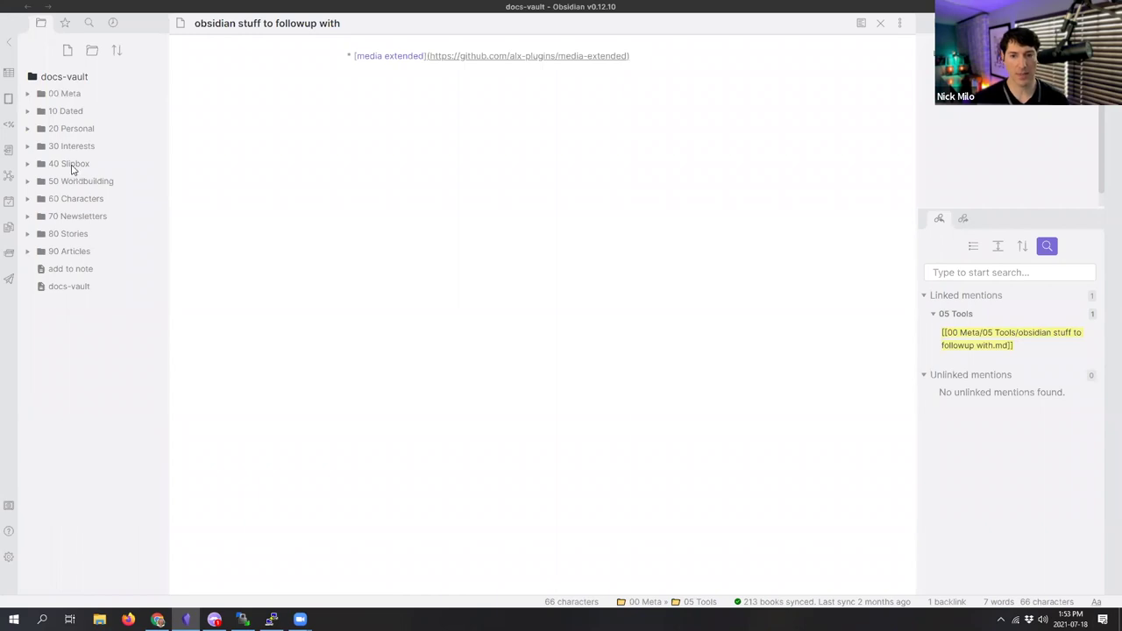
{"action": "left_click", "coordinate": [355, 139]}
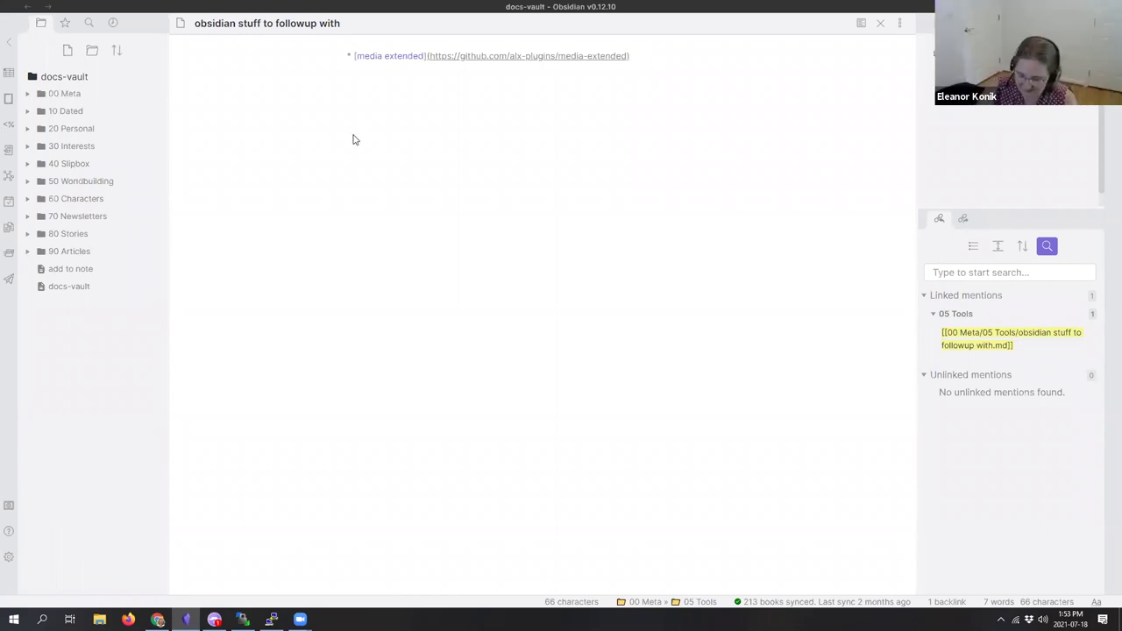
Step: Open the China note with the quick switcher, then search the switcher for 'baby'
{"action": "key", "text": "ctrl+o"}
{"action": "type", "text": "china"}
{"action": "key", "text": "Return"}
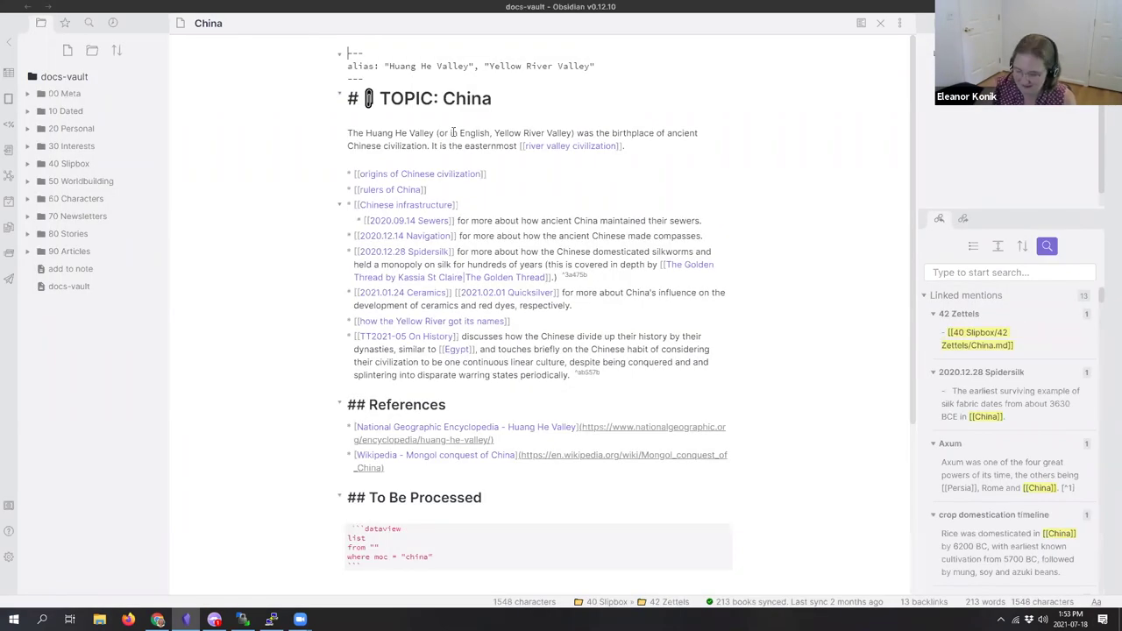
{"action": "key", "text": "ctrl+o"}
{"action": "type", "text": "baby"}
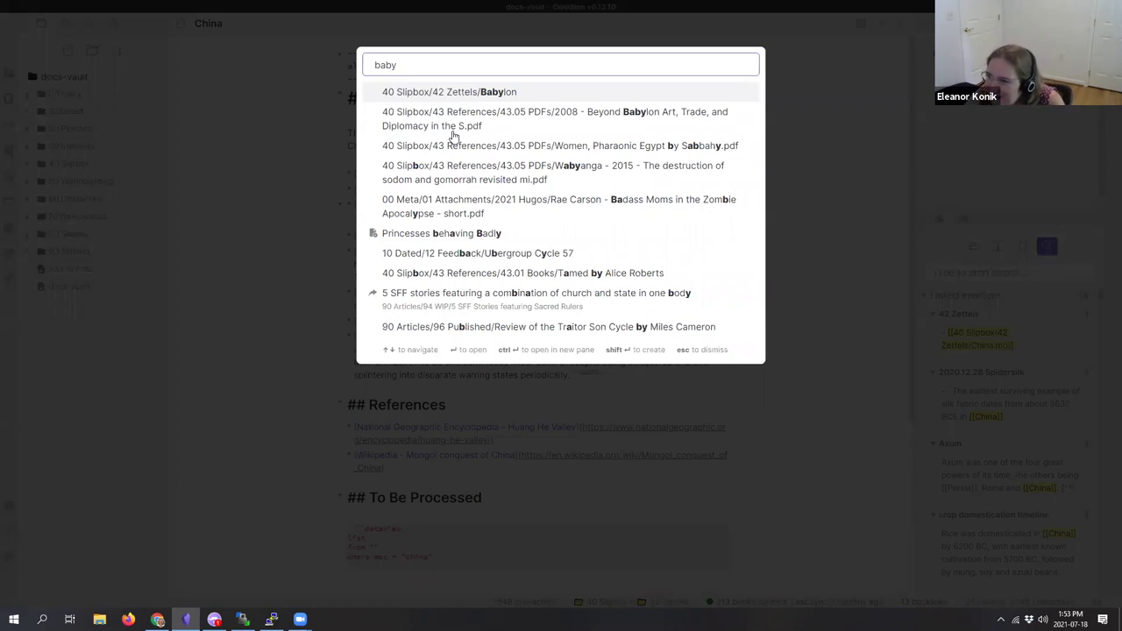
Step: Open Babylon in a split pane beside China and switch between the two notes
{"action": "key", "text": "ctrl+Return"}
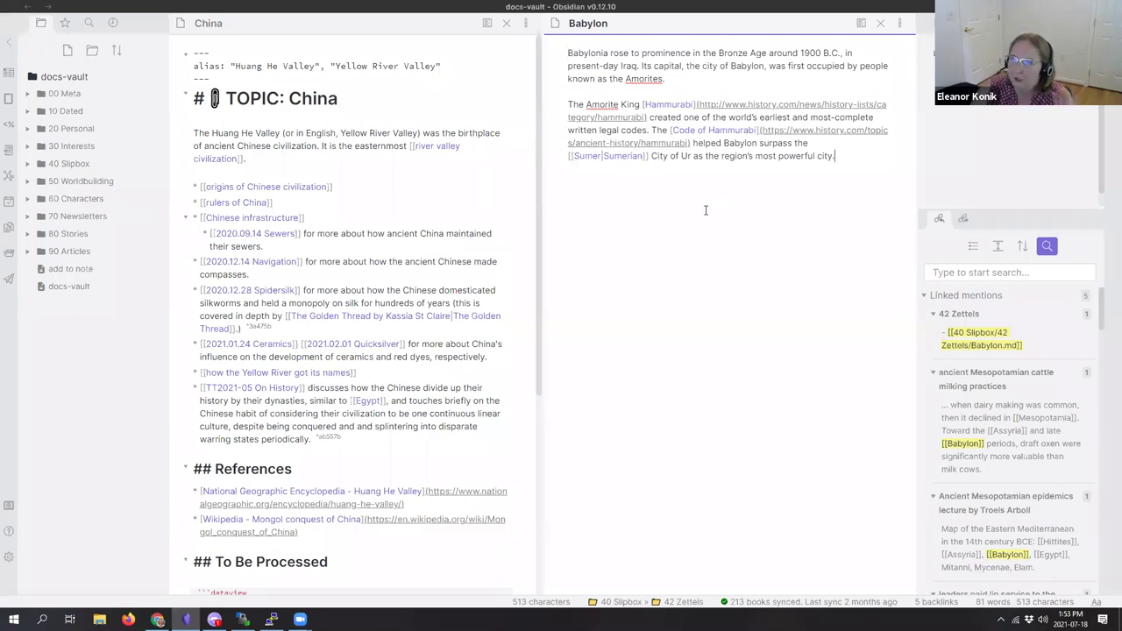
{"action": "left_click", "coordinate": [395, 161]}
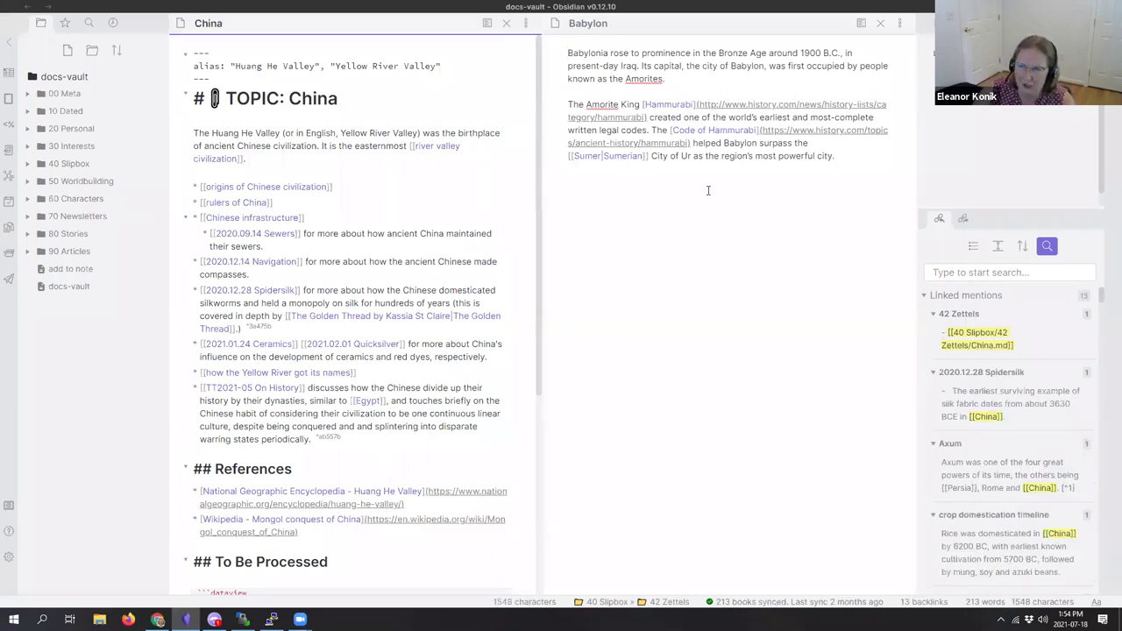
{"action": "left_click", "coordinate": [708, 190]}
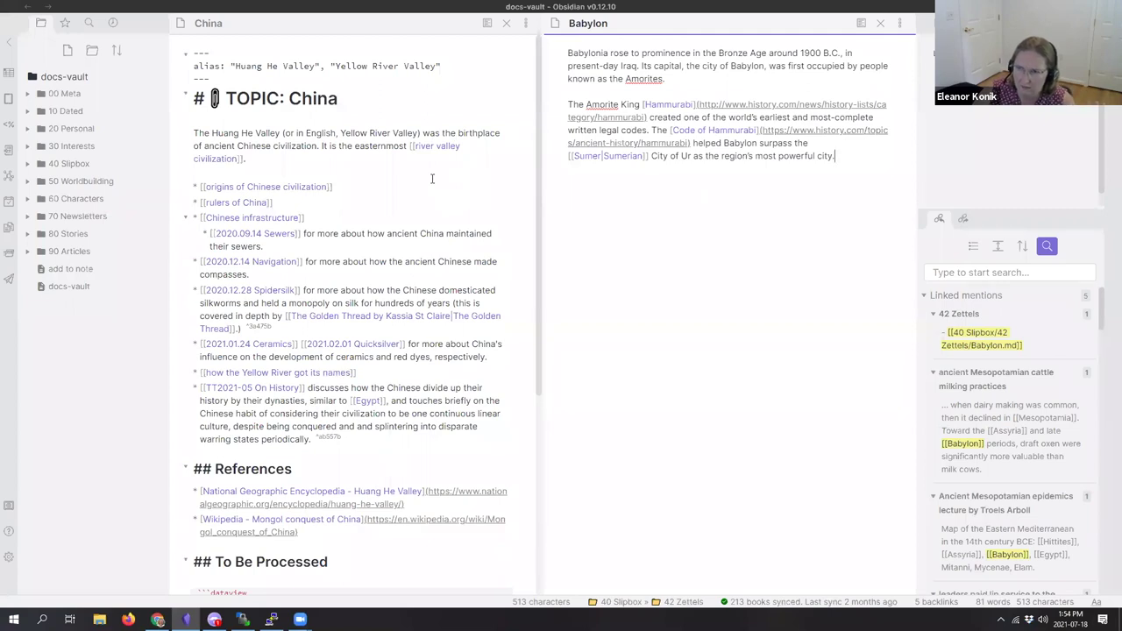
{"action": "left_click", "coordinate": [432, 179]}
{"action": "scroll", "coordinate": [432, 179], "scroll_direction": "down", "scroll_amount": 5}
{"action": "scroll", "coordinate": [433, 179], "scroll_direction": "up", "scroll_amount": 3}
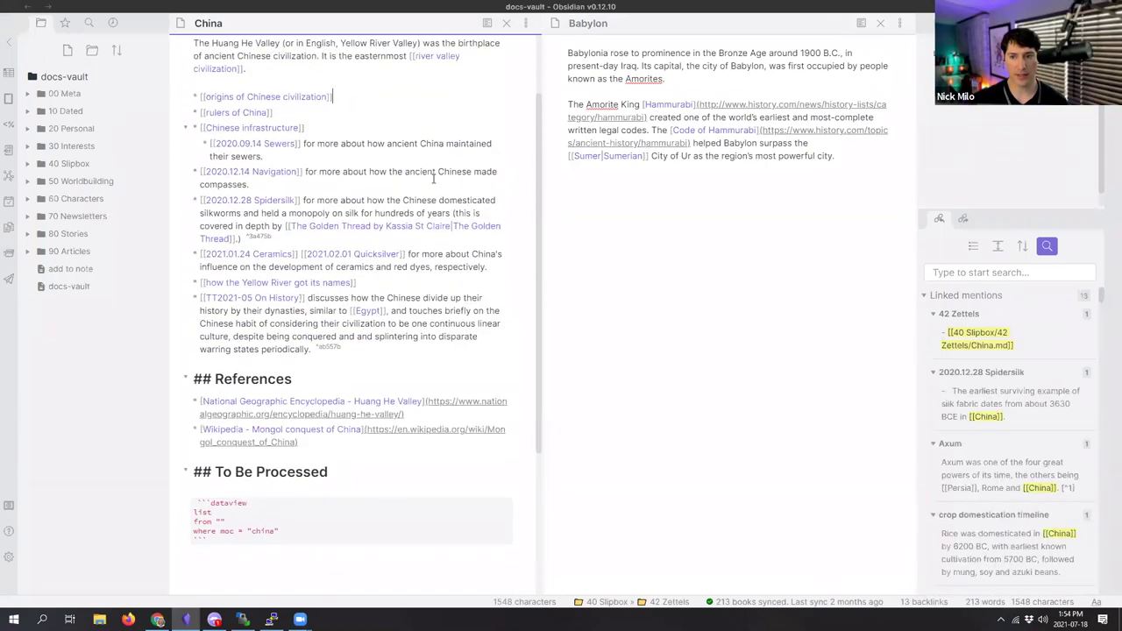
{"action": "scroll", "coordinate": [433, 179], "scroll_direction": "up", "scroll_amount": 2}
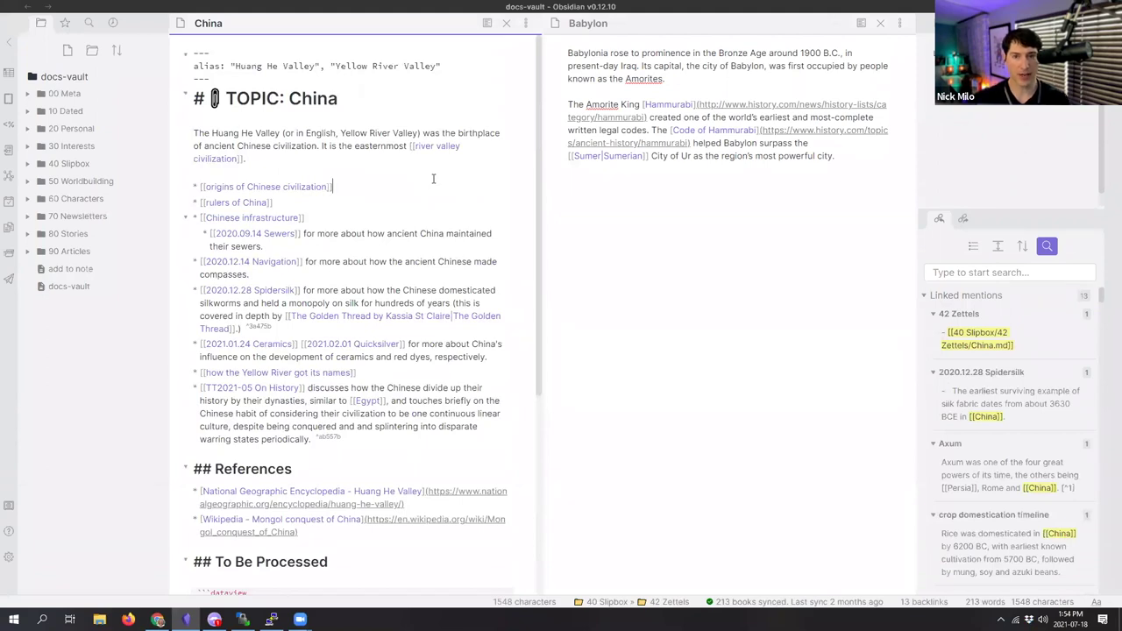
{"action": "left_click", "coordinate": [671, 209]}
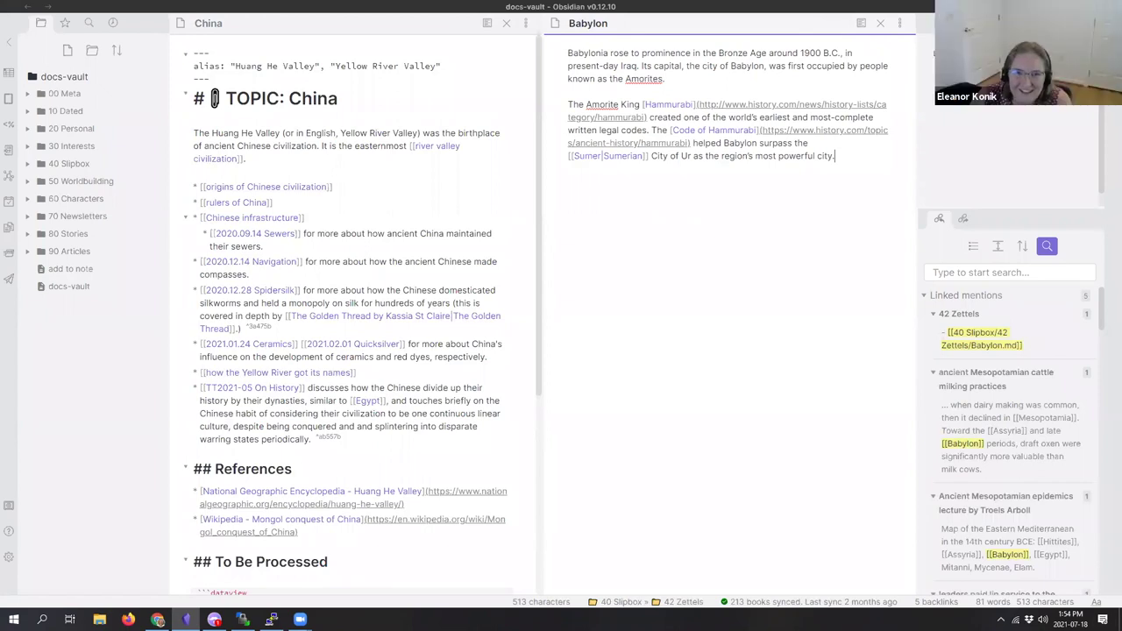
{"action": "key", "text": "alt+Tab"}
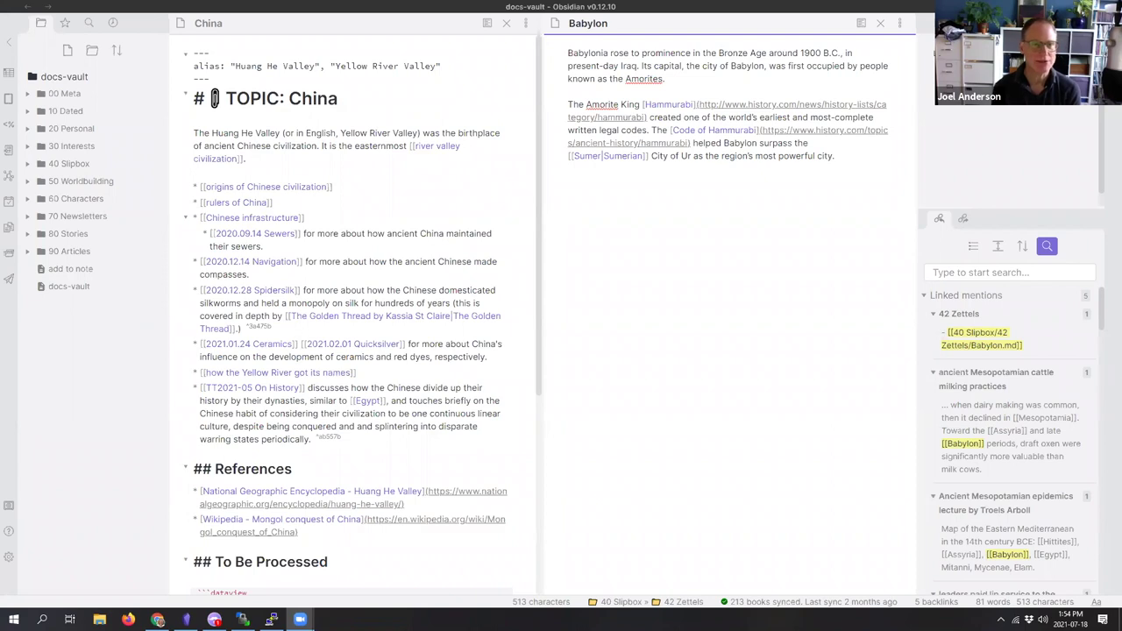
Step: Show the China note's unlinked mentions and widen the right sidebar mentions panel
{"action": "left_click", "coordinate": [962, 218]}
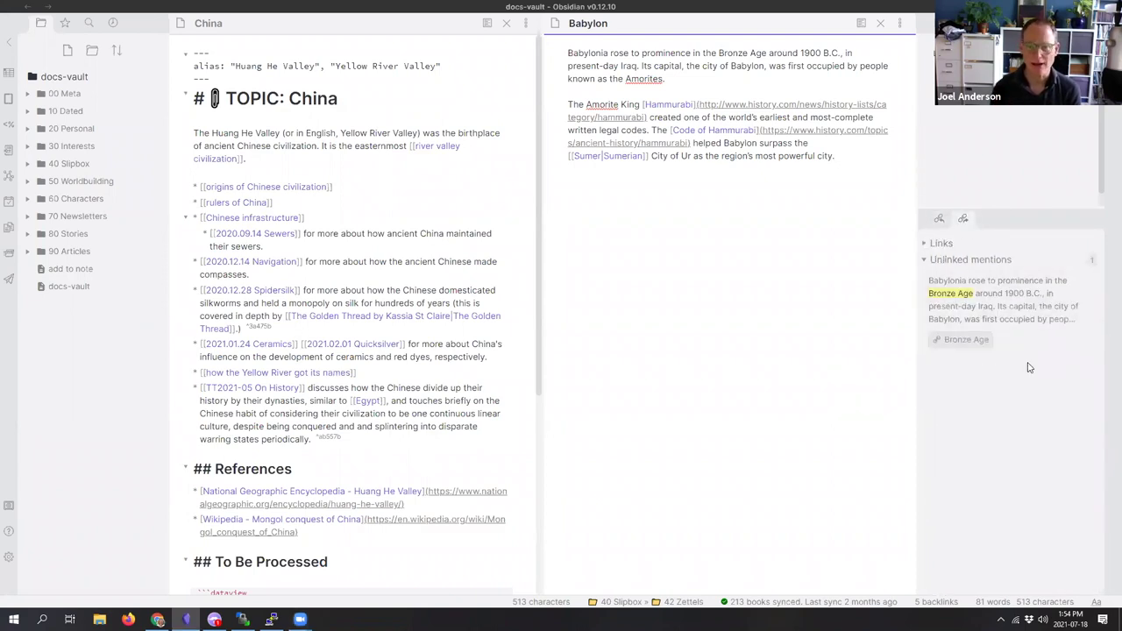
{"action": "left_click", "coordinate": [440, 201]}
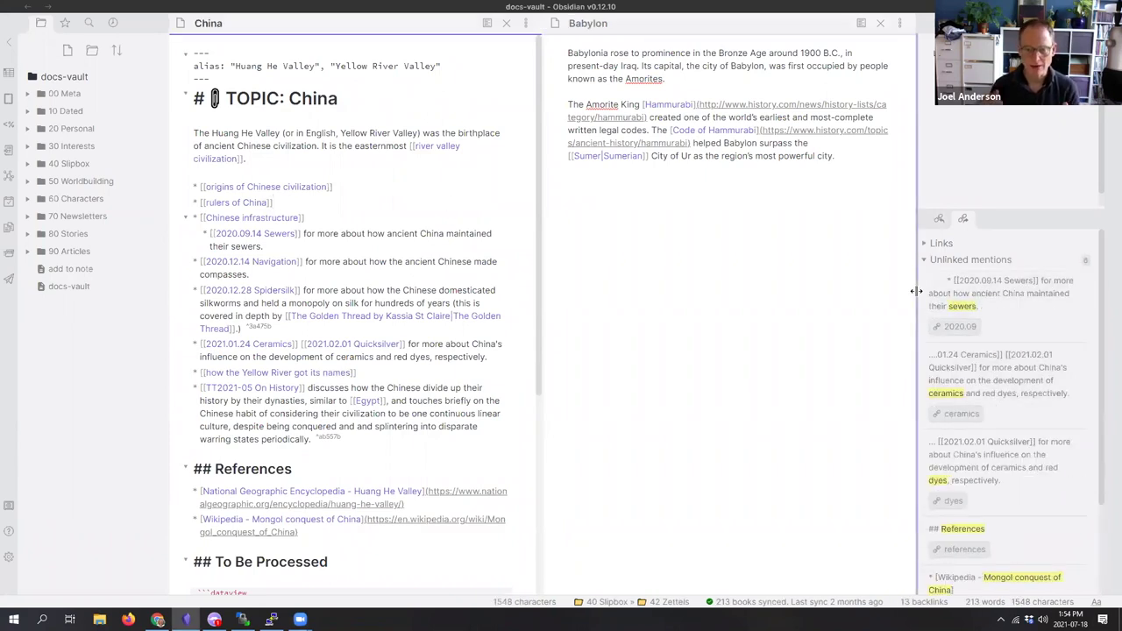
{"action": "left_click_drag", "start_coordinate": [905, 291], "coordinate": [842, 290]}
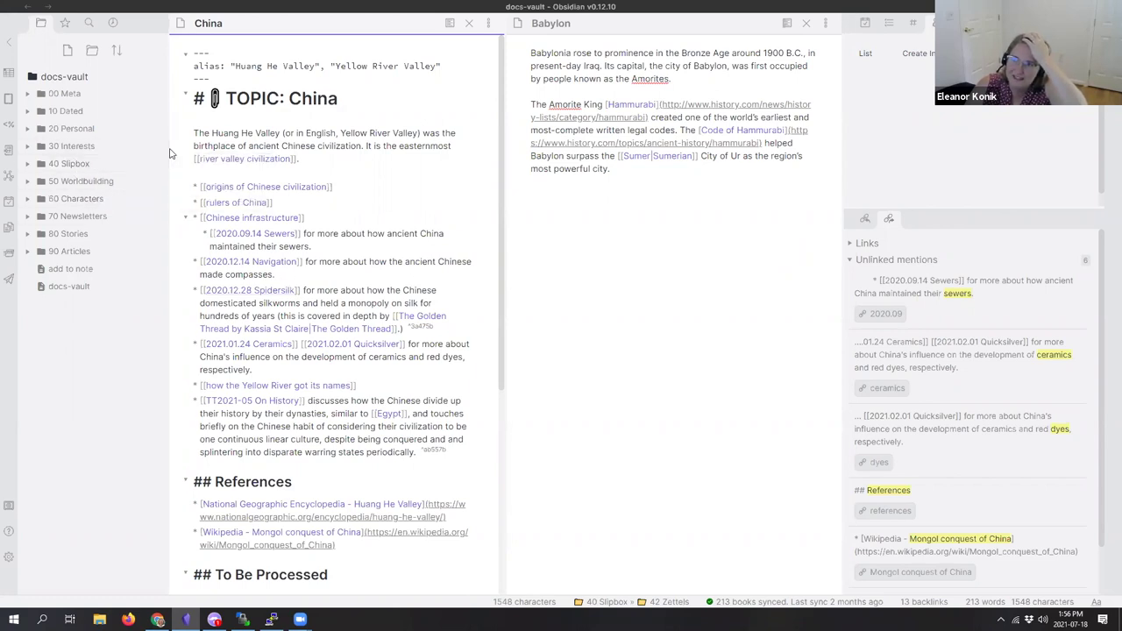
Step: Widen the file tree and expand 40 Slipbox > 42 Zettels to list its notes
{"action": "left_click_drag", "start_coordinate": [171, 154], "coordinate": [288, 152]}
{"action": "left_click", "coordinate": [27, 165]}
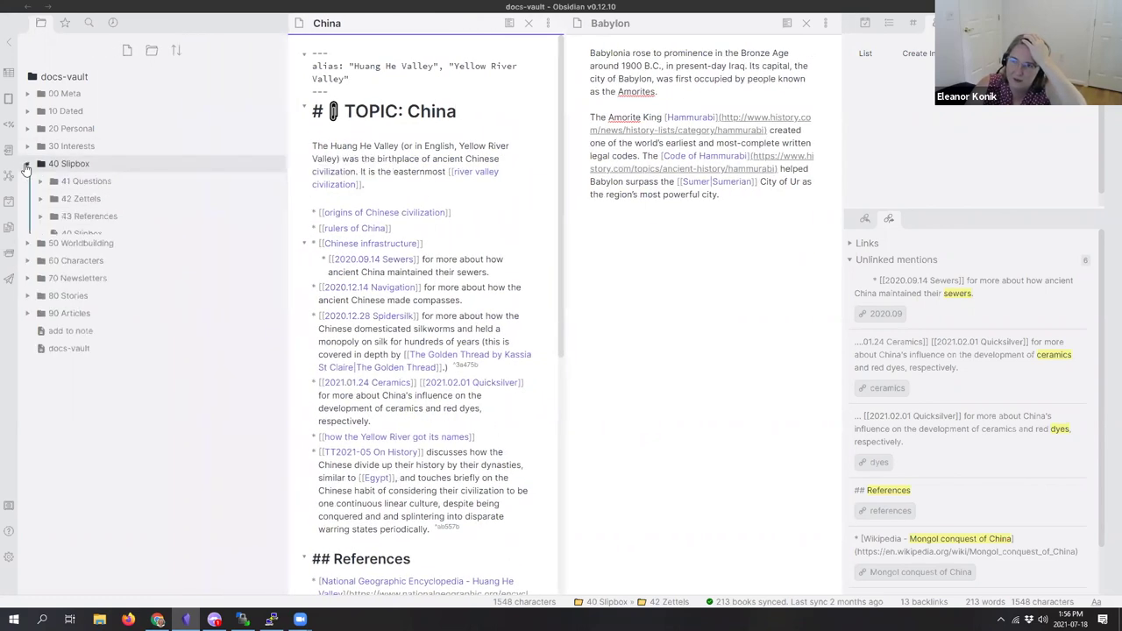
{"action": "left_click", "coordinate": [39, 200]}
{"action": "left_click_drag", "start_coordinate": [286, 241], "coordinate": [457, 231]}
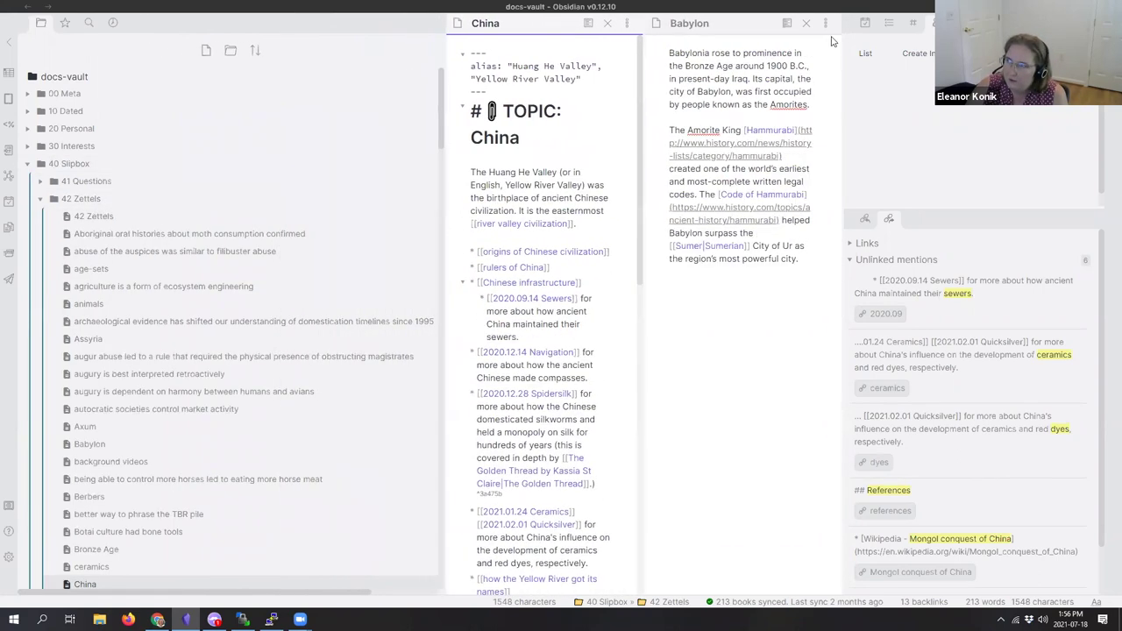
Step: Open the animals and colonization notes in new panes beside China
{"action": "left_click", "coordinate": [180, 305], "text": "ctrl"}
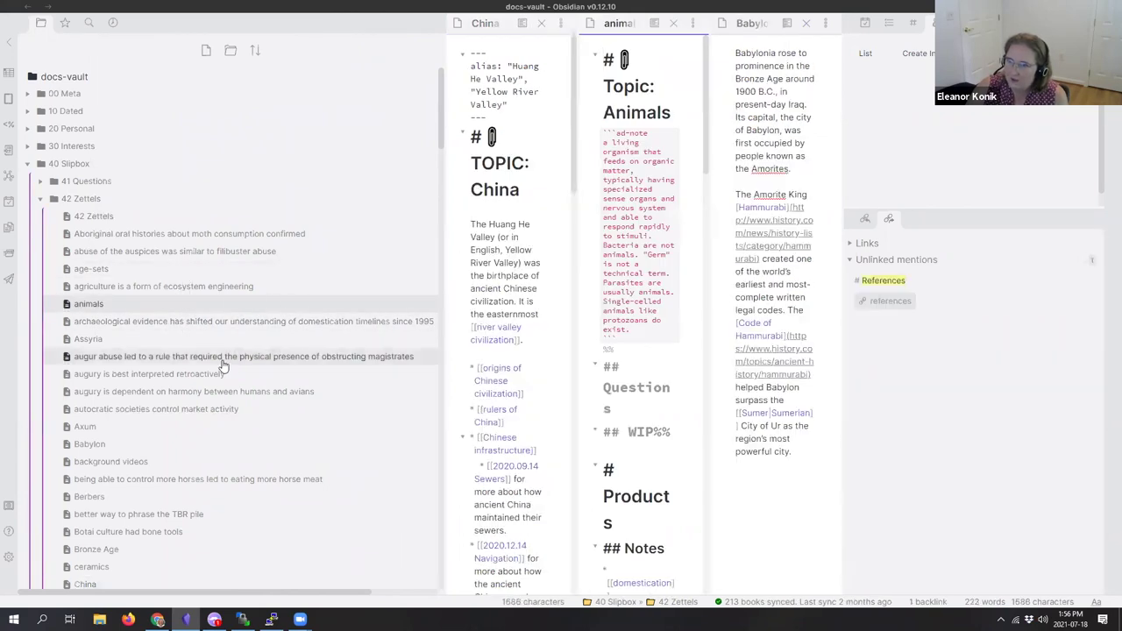
{"action": "scroll", "coordinate": [193, 367], "scroll_direction": "down", "scroll_amount": 3}
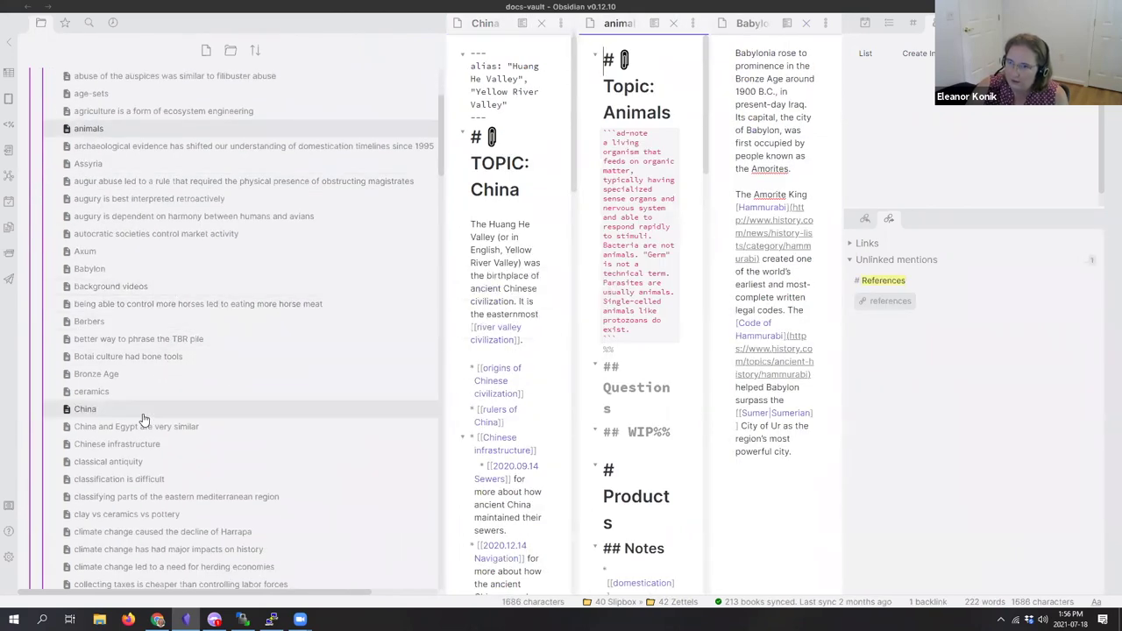
{"action": "scroll", "coordinate": [144, 419], "scroll_direction": "down", "scroll_amount": 5}
{"action": "left_click", "coordinate": [136, 311], "text": "ctrl"}
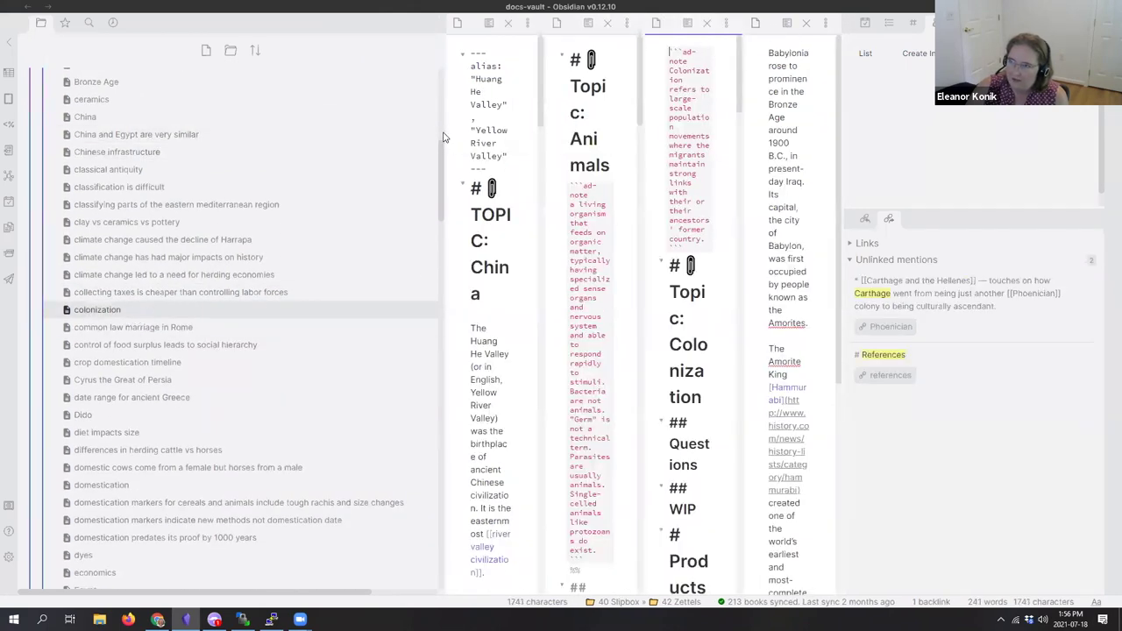
{"action": "left_click_drag", "start_coordinate": [443, 138], "coordinate": [132, 141]}
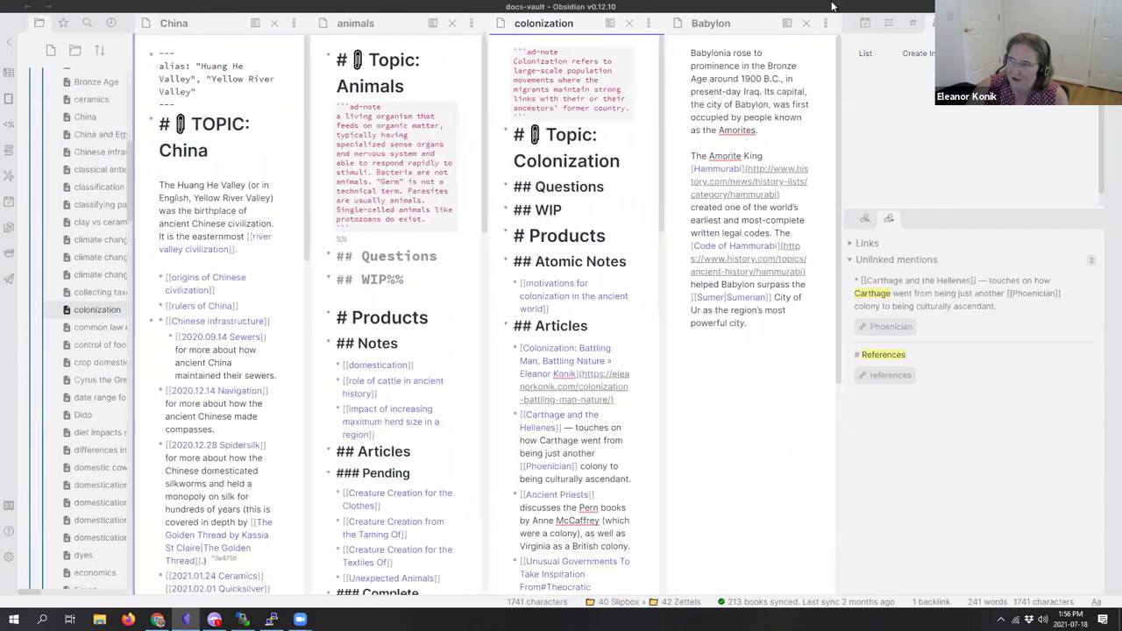
Step: Close the Babylon note and collapse the 42 Zettels folder
{"action": "left_click", "coordinate": [806, 23]}
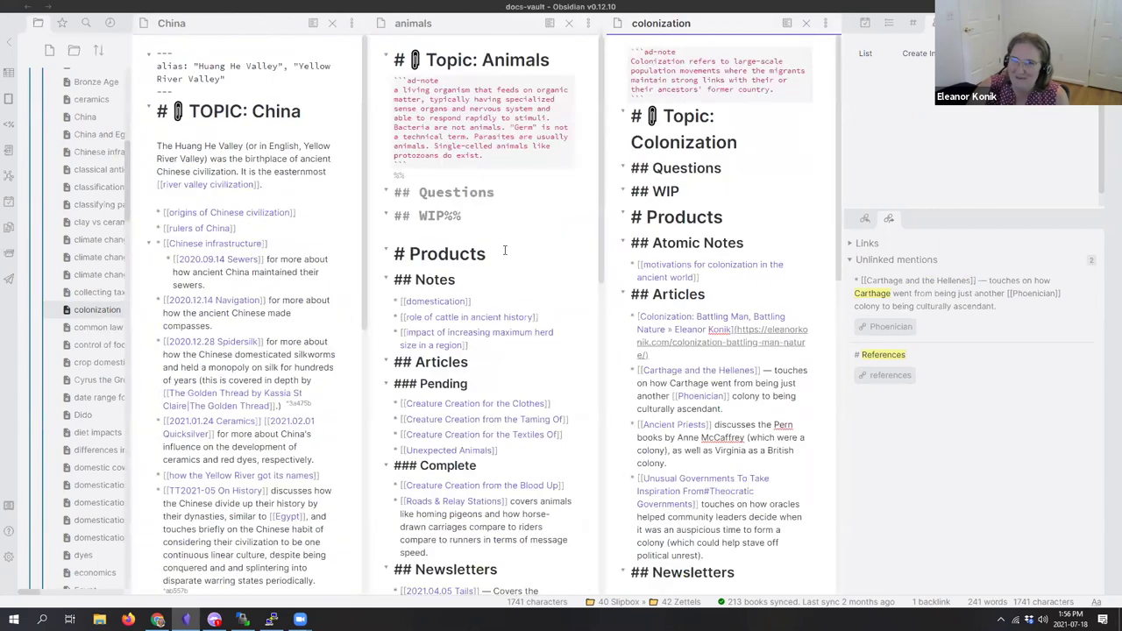
{"action": "scroll", "coordinate": [343, 266], "scroll_direction": "down", "scroll_amount": 3}
{"action": "scroll", "coordinate": [344, 267], "scroll_direction": "up", "scroll_amount": 2}
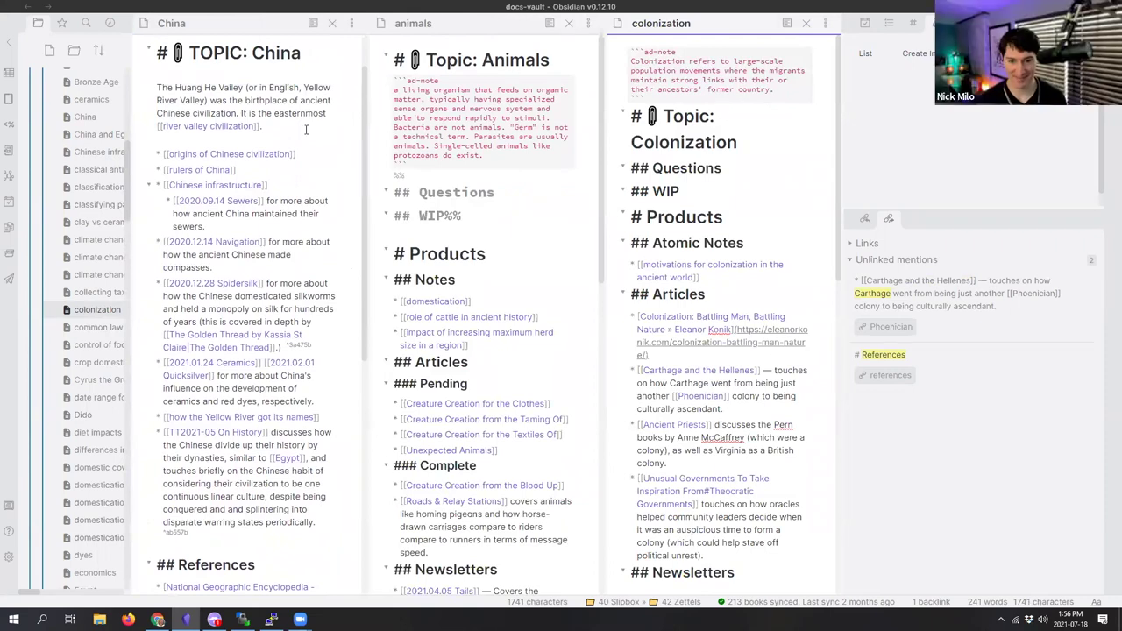
{"action": "scroll", "coordinate": [95, 254], "scroll_direction": "up", "scroll_amount": 5}
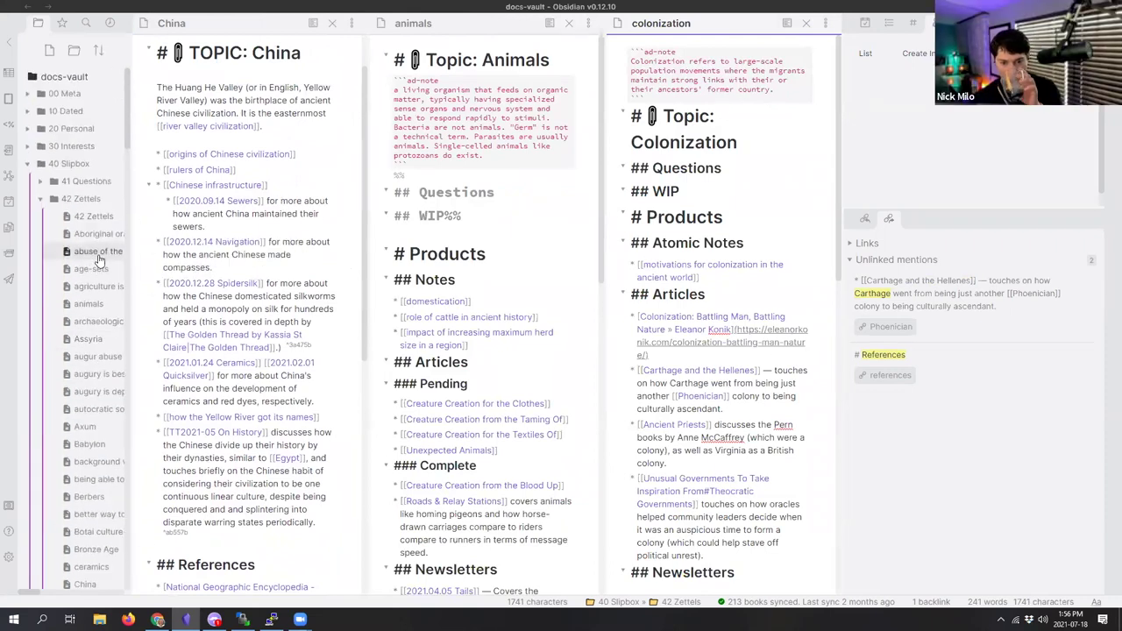
{"action": "left_click", "coordinate": [40, 198]}
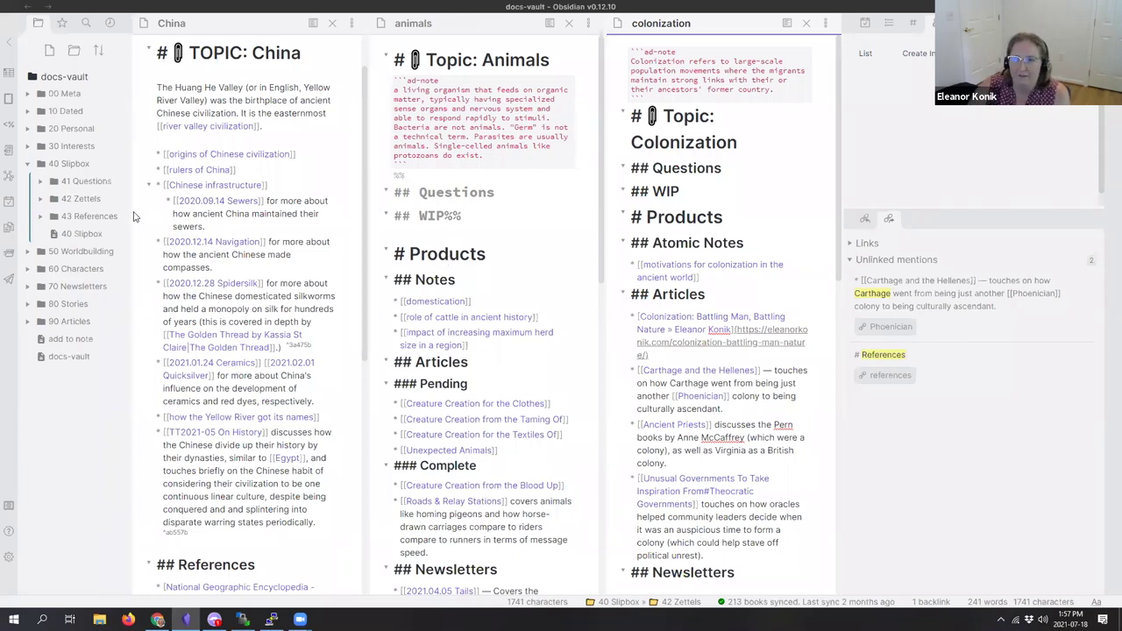
Step: Open the 2020.12.14 Navigation link from China in a new pane
{"action": "left_click_drag", "start_coordinate": [133, 217], "coordinate": [194, 217]}
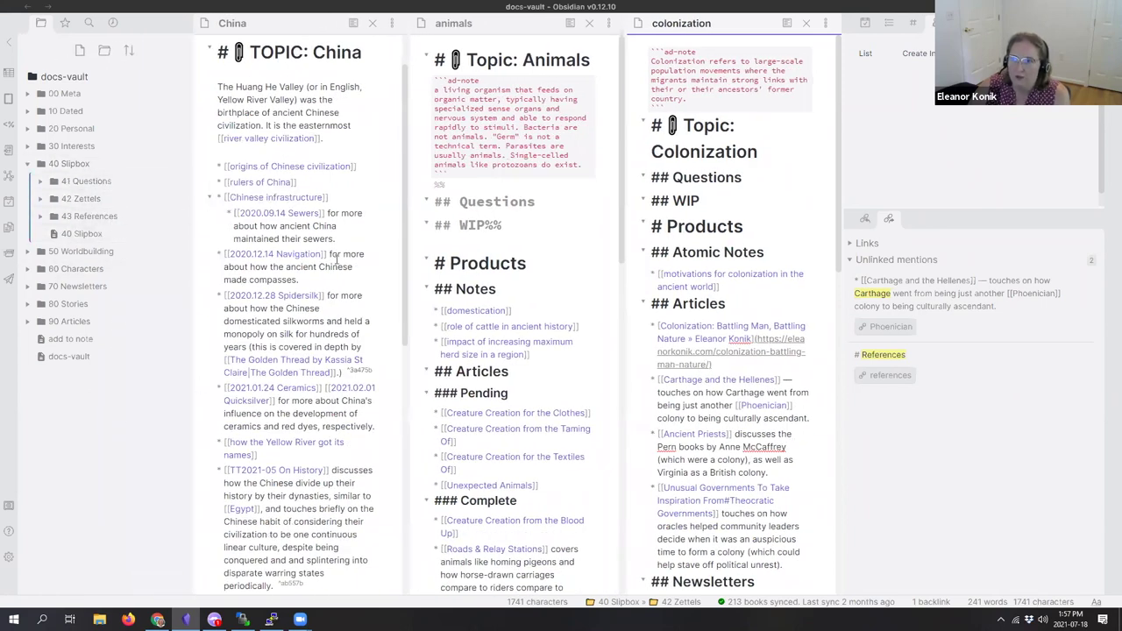
{"action": "scroll", "coordinate": [303, 131], "scroll_direction": "down", "scroll_amount": 3}
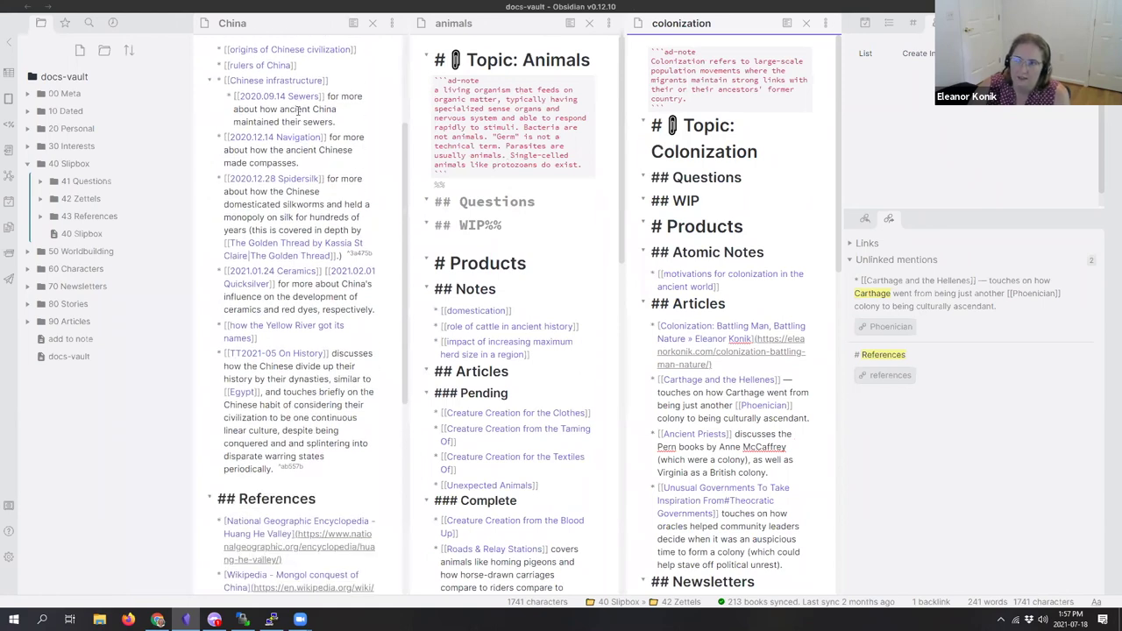
{"action": "right_click", "coordinate": [304, 139]}
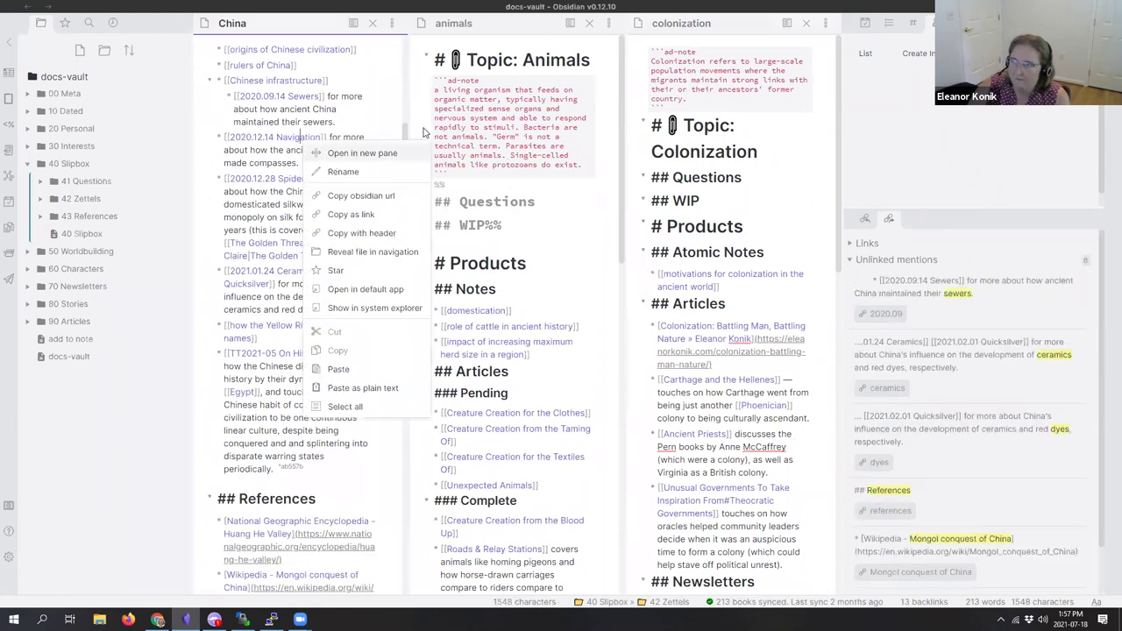
{"action": "left_click", "coordinate": [331, 155]}
Step: Close the colonization and animals notes and scroll through the Navigation note
{"action": "left_click", "coordinate": [808, 29]}
{"action": "left_click", "coordinate": [807, 25]}
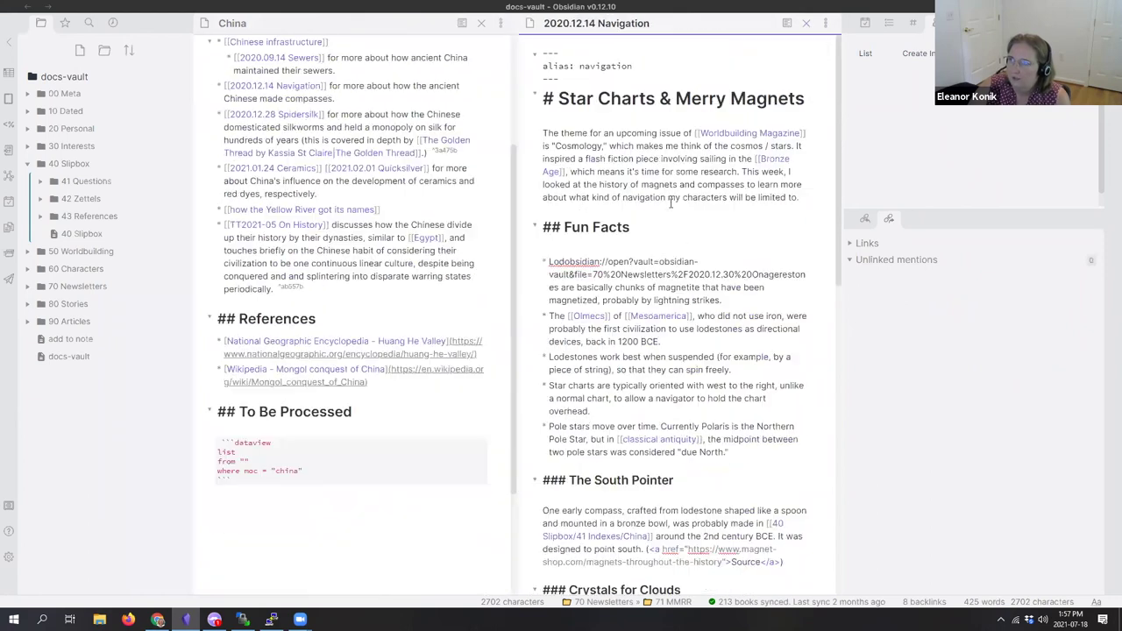
{"action": "scroll", "coordinate": [675, 368], "scroll_direction": "down", "scroll_amount": 5}
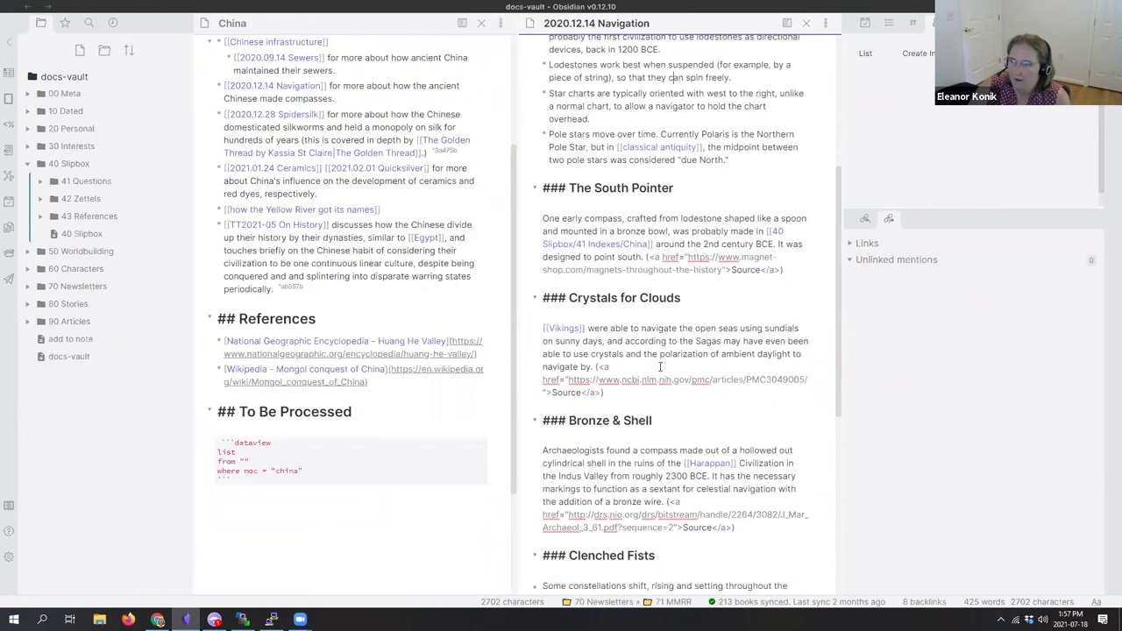
{"action": "scroll", "coordinate": [616, 374], "scroll_direction": "down", "scroll_amount": 3}
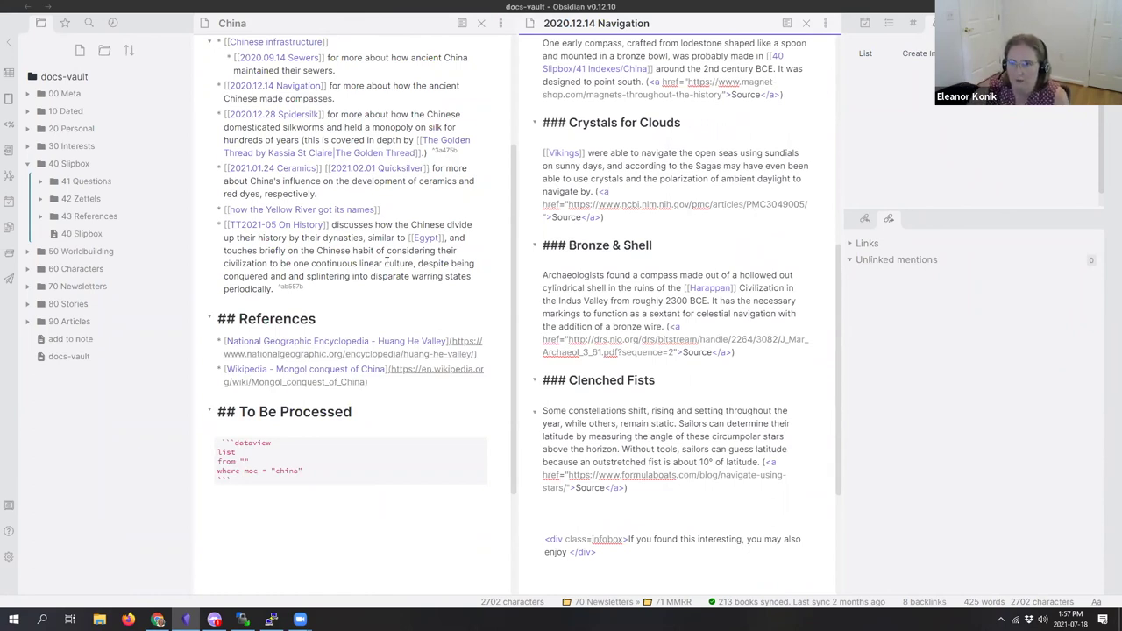
{"action": "scroll", "coordinate": [386, 261], "scroll_direction": "up", "scroll_amount": 3}
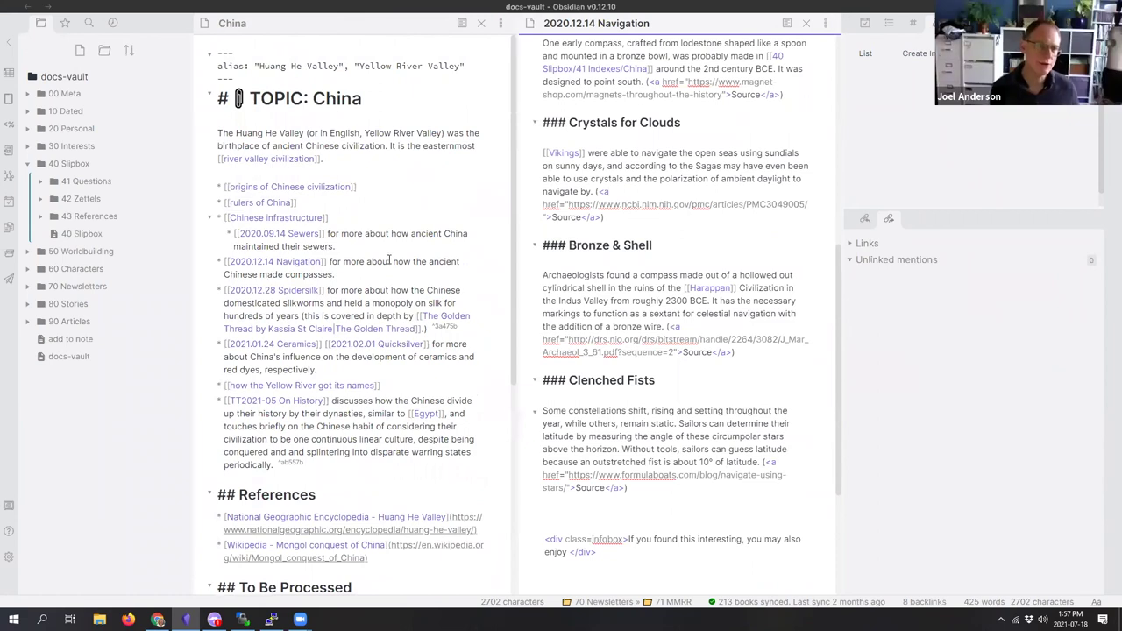
Step: Close the 2020.12.14 Navigation note so the China note fills the editor
{"action": "left_click", "coordinate": [807, 25]}
{"action": "scroll", "coordinate": [593, 200], "scroll_direction": "down", "scroll_amount": 1}
{"action": "scroll", "coordinate": [592, 198], "scroll_direction": "up", "scroll_amount": 1}
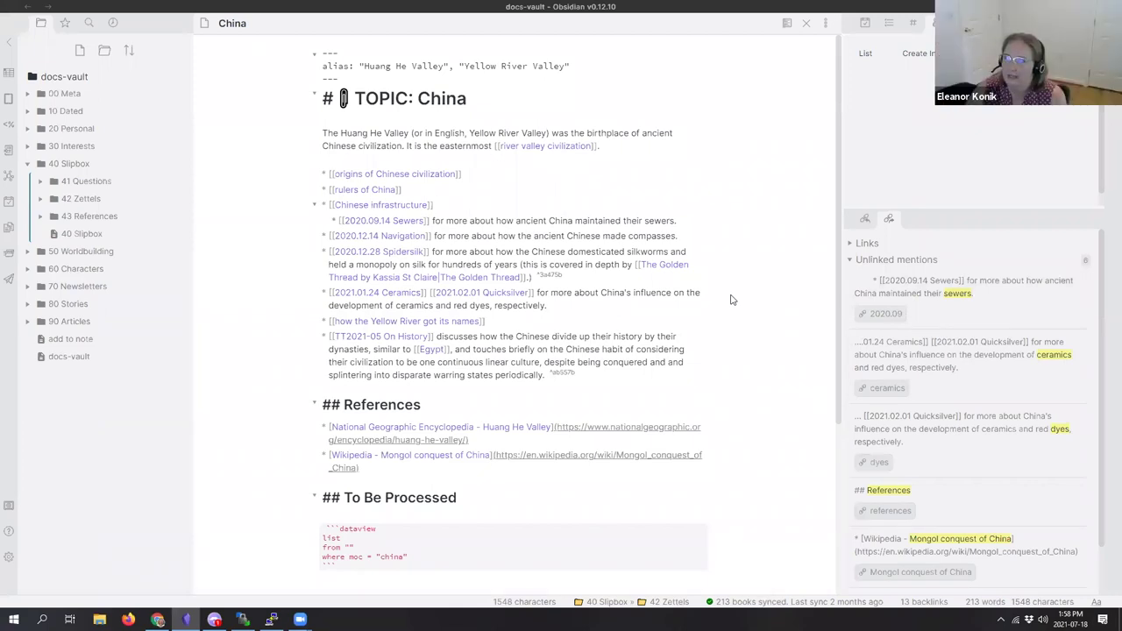
{"action": "scroll", "coordinate": [920, 302], "scroll_direction": "down", "scroll_amount": 1}
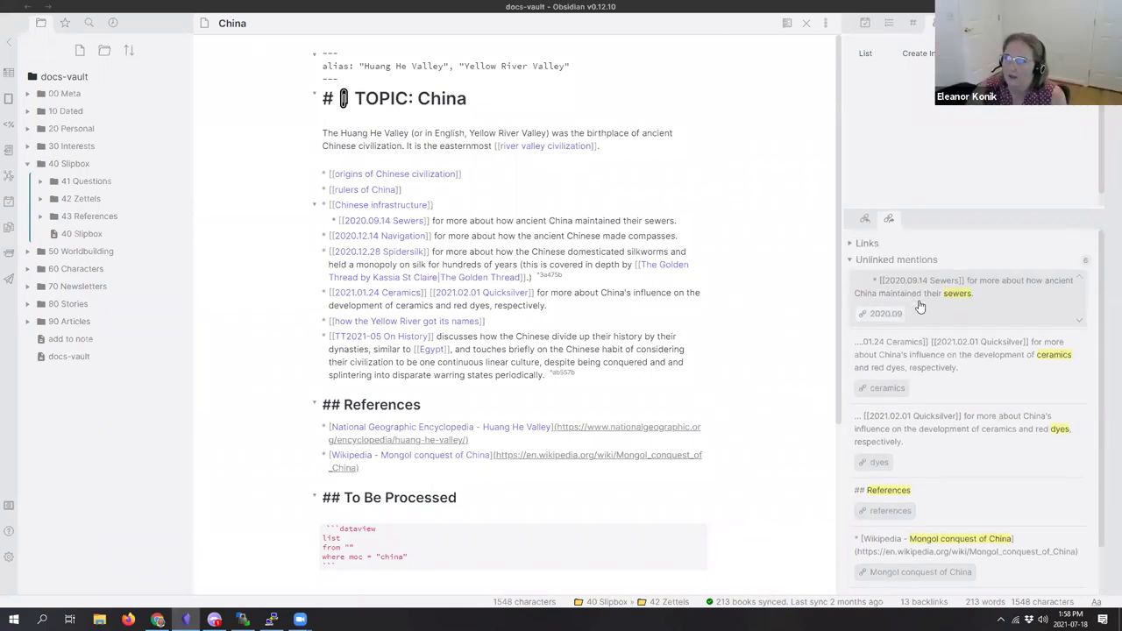
Step: Review China's 13 linked mentions, such as Spidersilk and Axum, plus its unlinked mentions in Backlinks
{"action": "left_click", "coordinate": [864, 218]}
{"action": "scroll", "coordinate": [923, 355], "scroll_direction": "down", "scroll_amount": 3}
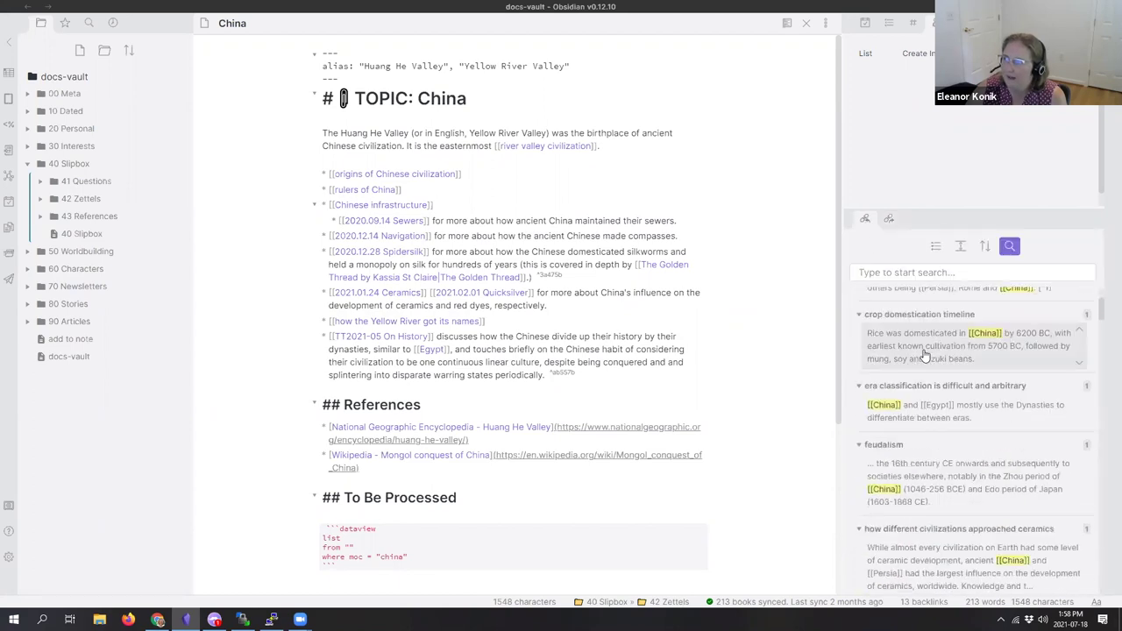
{"action": "scroll", "coordinate": [923, 355], "scroll_direction": "down", "scroll_amount": 6}
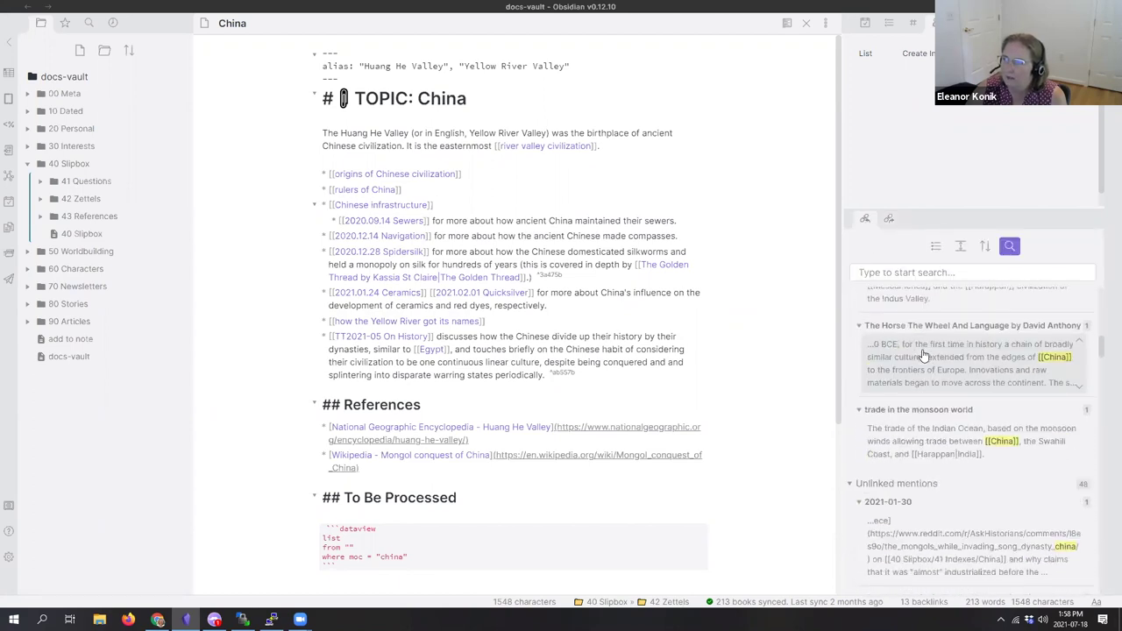
{"action": "scroll", "coordinate": [922, 355], "scroll_direction": "up", "scroll_amount": 6}
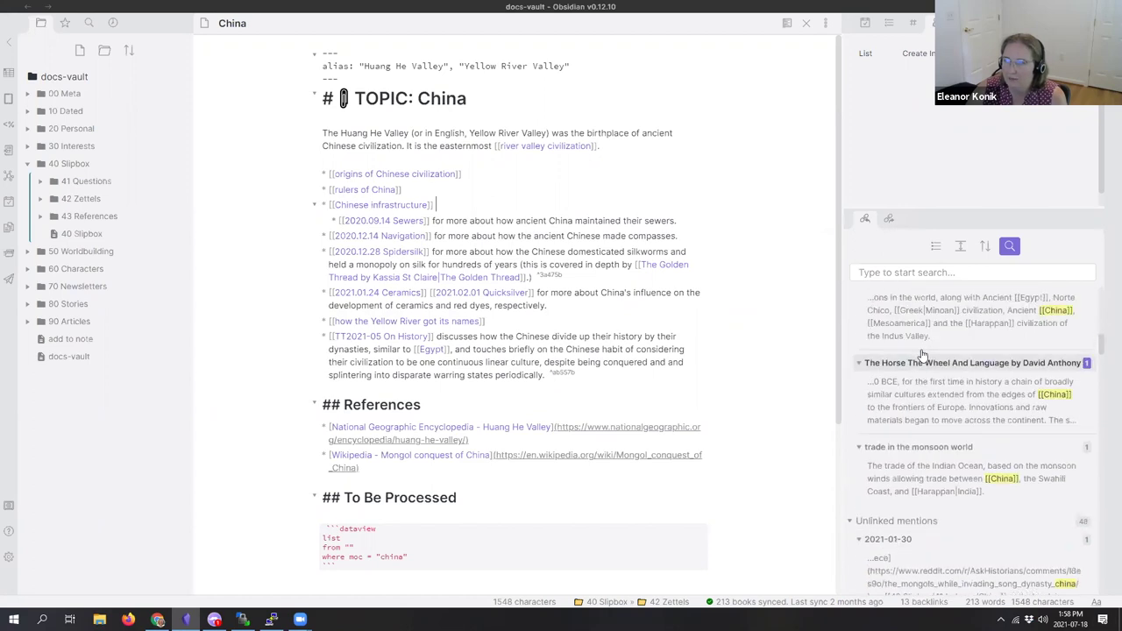
{"action": "scroll", "coordinate": [922, 355], "scroll_direction": "up", "scroll_amount": 4}
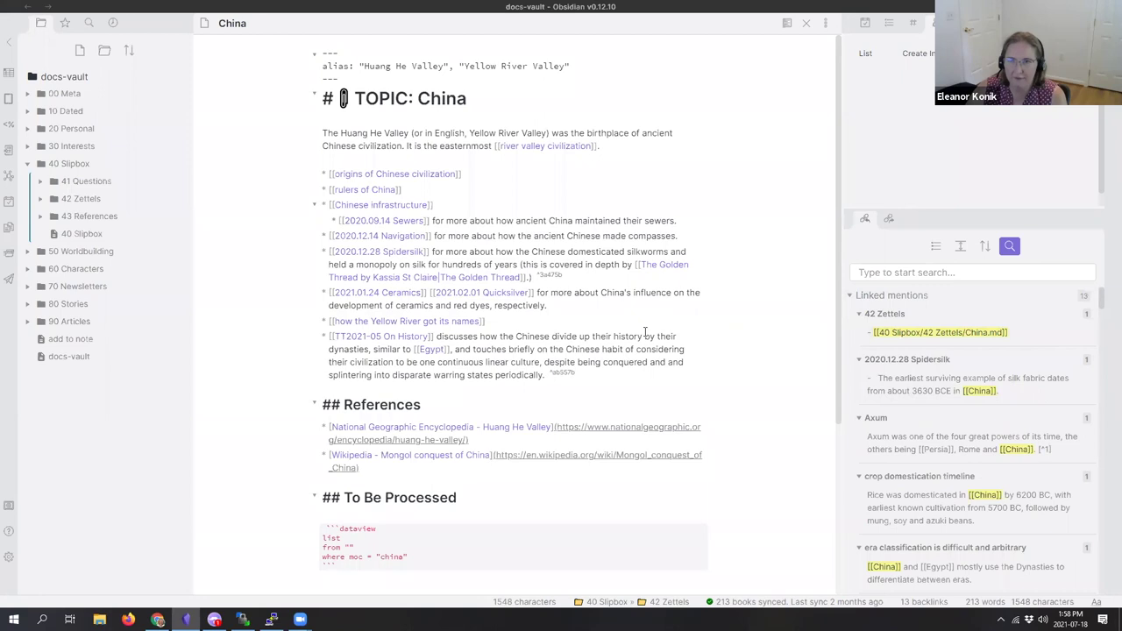
{"action": "scroll", "coordinate": [1008, 480], "scroll_direction": "down", "scroll_amount": 3}
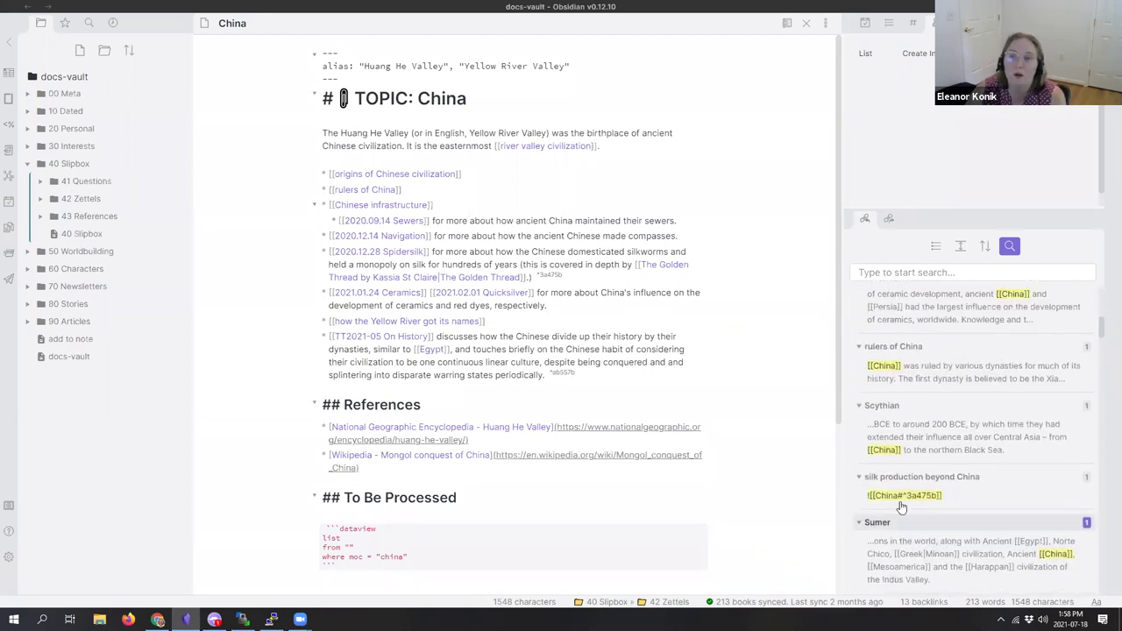
{"action": "scroll", "coordinate": [901, 507], "scroll_direction": "up", "scroll_amount": 3}
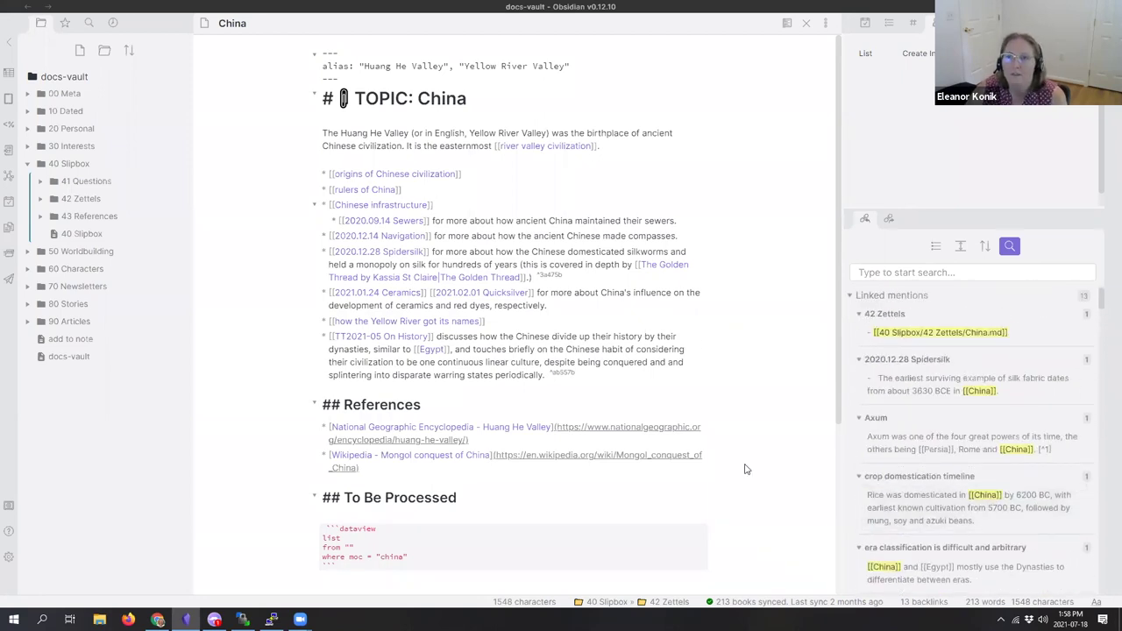
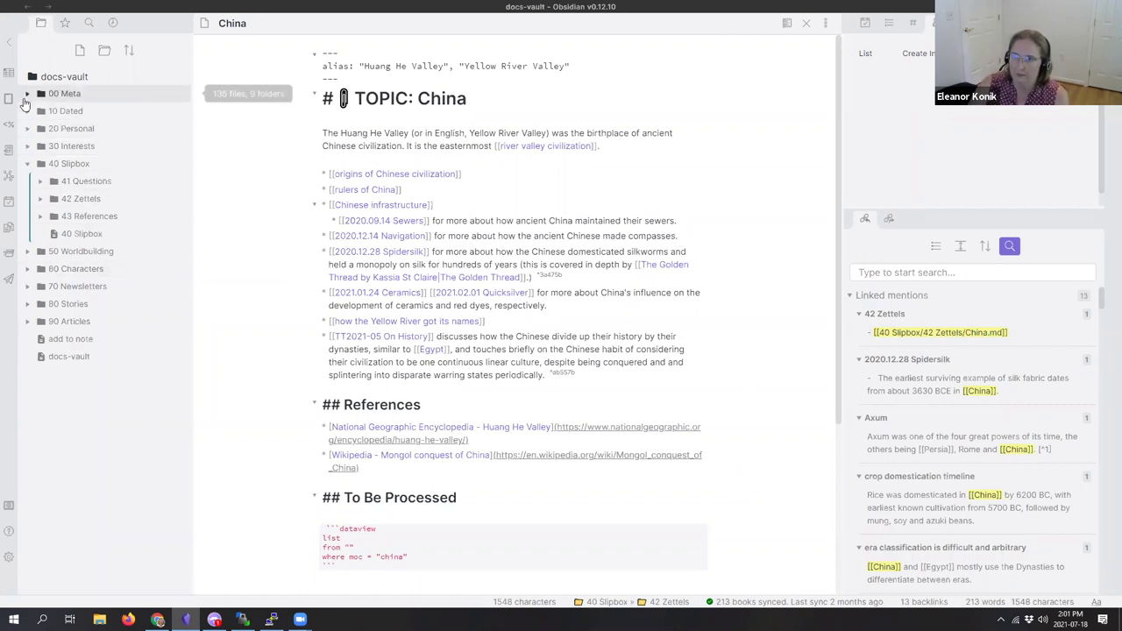
Step: Open the JD System 2021-07-15 note from 00 Meta > 03 Structure, then collapse 00 Meta
{"action": "left_click", "coordinate": [26, 95]}
{"action": "left_click", "coordinate": [35, 146]}
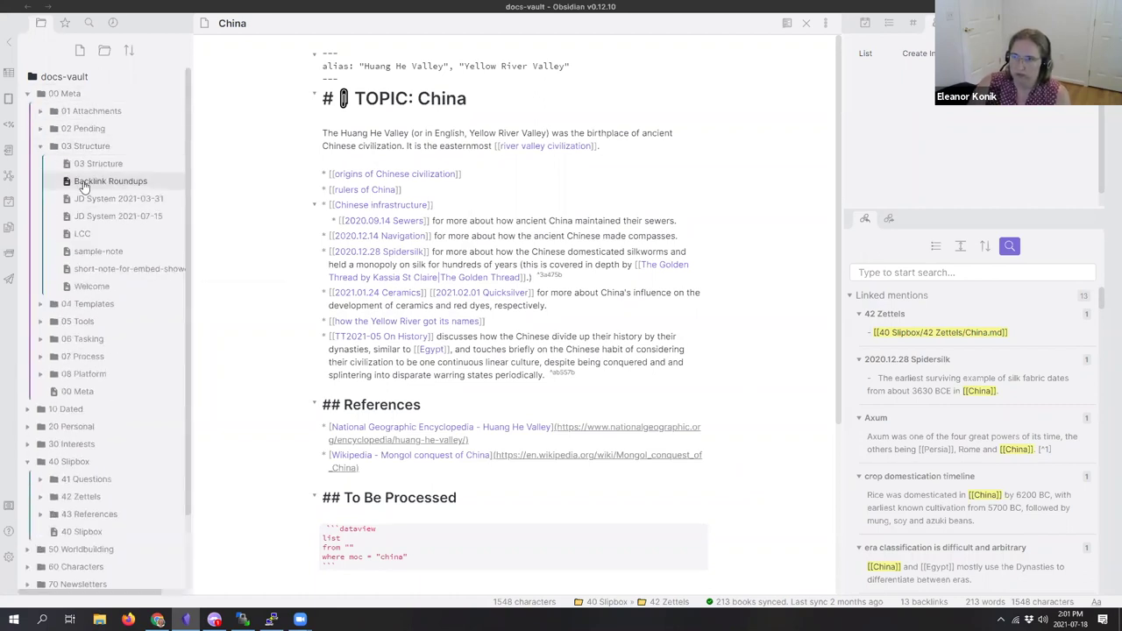
{"action": "left_click", "coordinate": [97, 198]}
{"action": "left_click", "coordinate": [87, 216]}
{"action": "left_click", "coordinate": [118, 199]}
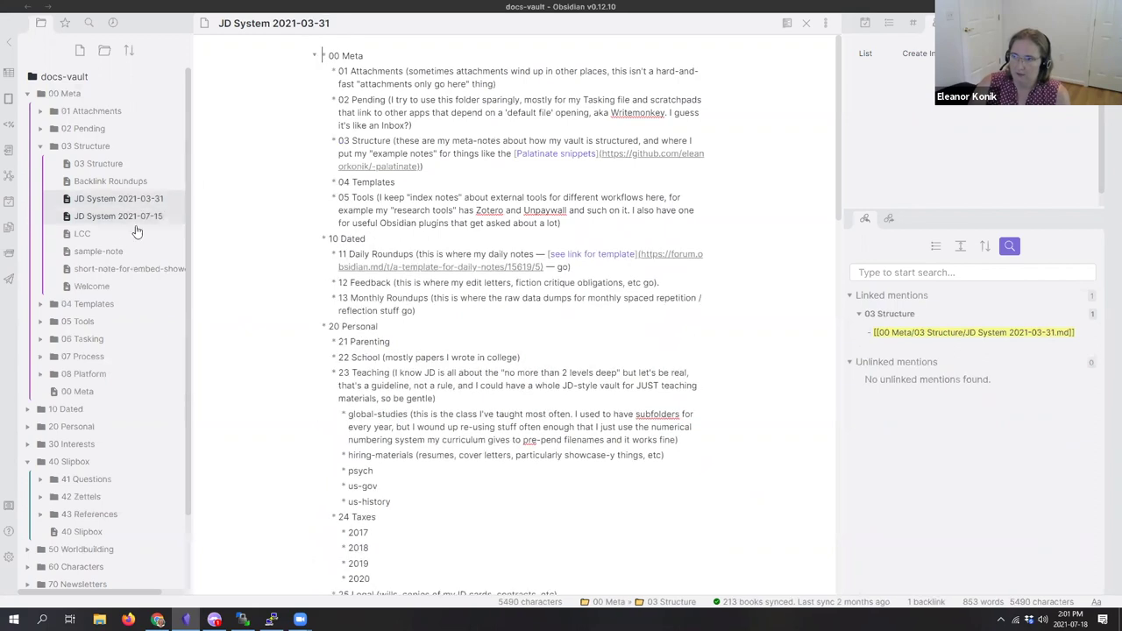
{"action": "left_click", "coordinate": [118, 216]}
{"action": "left_click", "coordinate": [26, 95]}
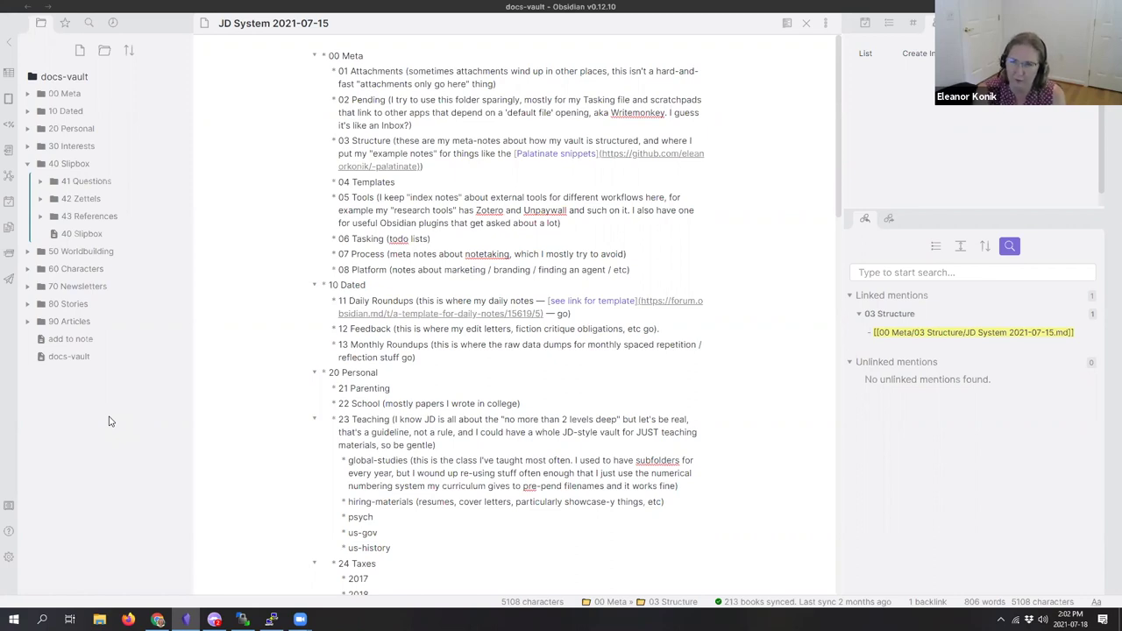
Step: Toggle the 20 Personal folder, then expand 30 Interests and collapse its 31 Programming subfolder
{"action": "left_click", "coordinate": [30, 131]}
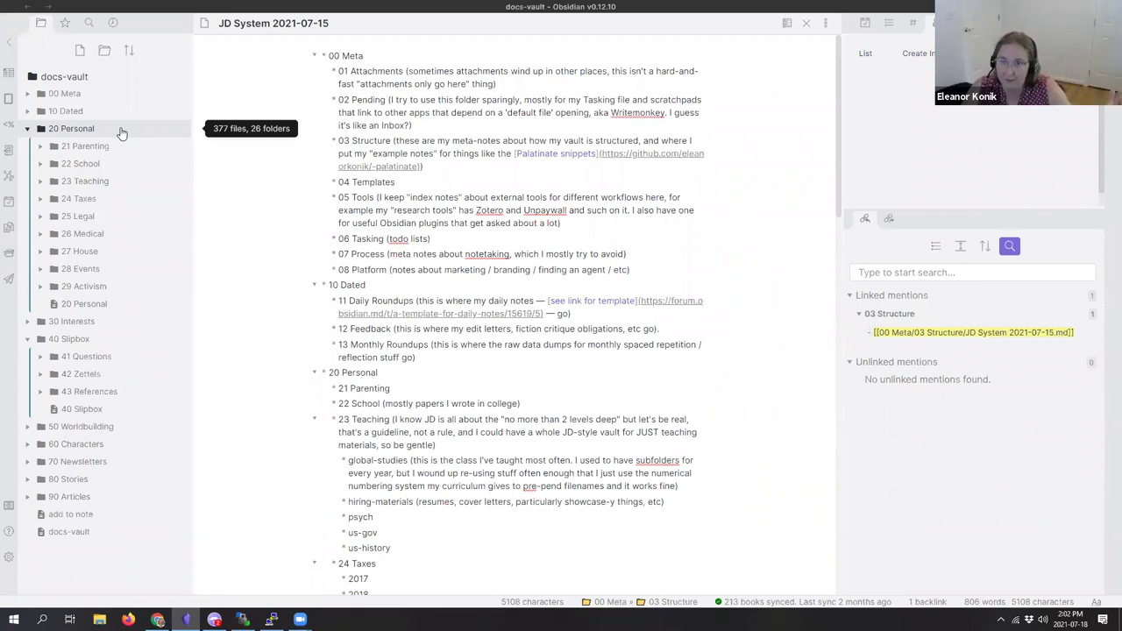
{"action": "left_click", "coordinate": [119, 129]}
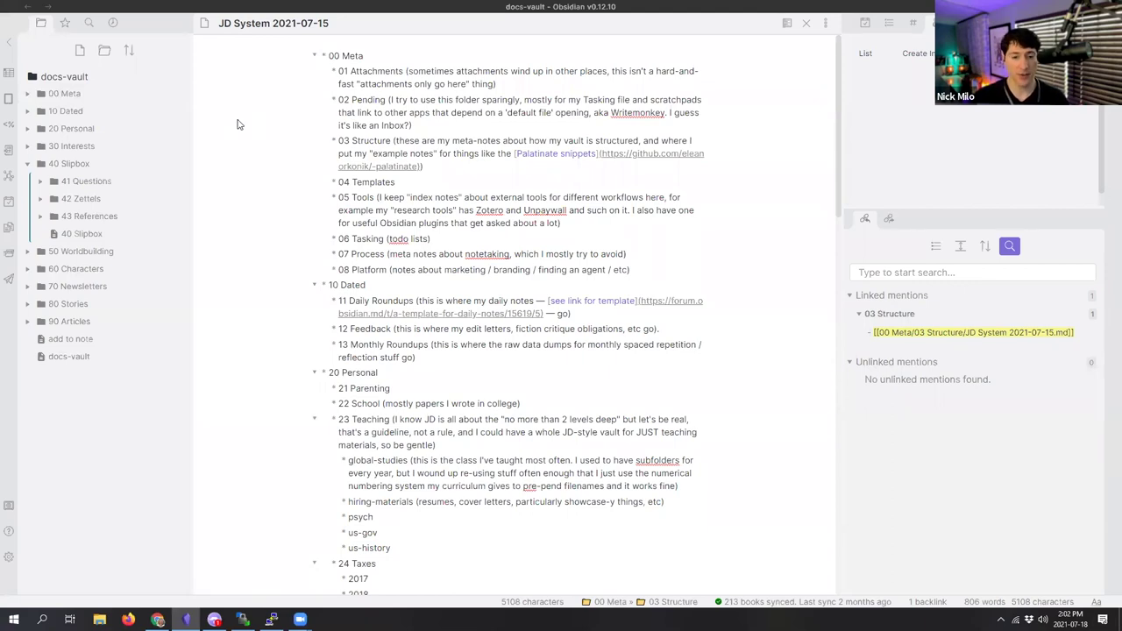
{"action": "left_click", "coordinate": [143, 147]}
{"action": "left_click", "coordinate": [99, 165]}
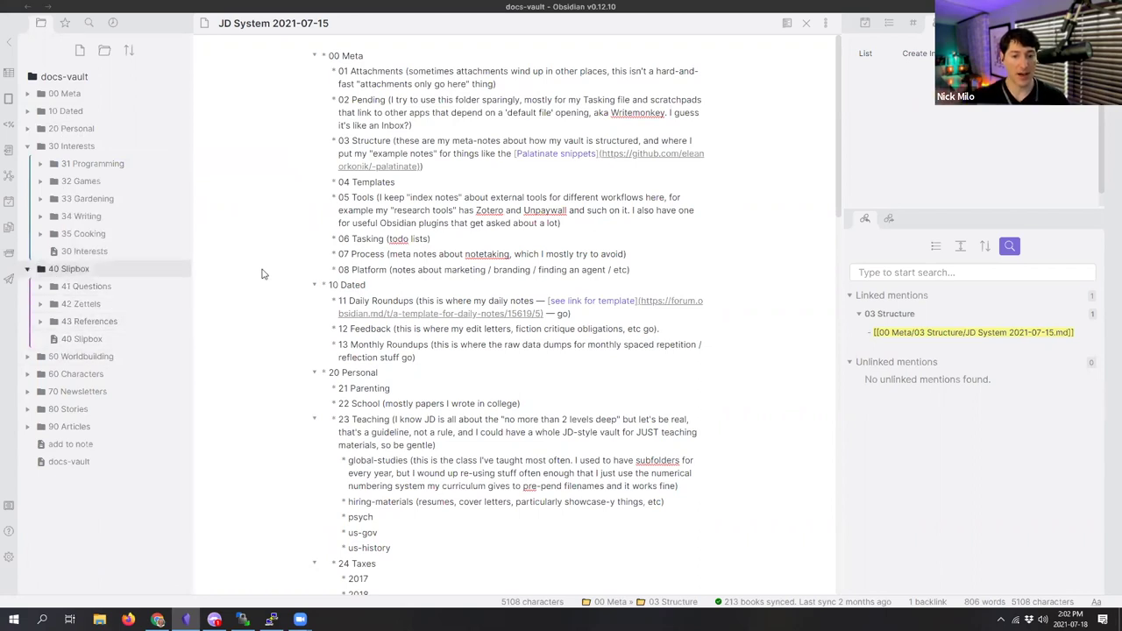
Step: Expand 50 Worldbuilding and 70 Newsletters, then the 93 AskHistorians Answers folder under 90 Articles
{"action": "left_click", "coordinate": [147, 360]}
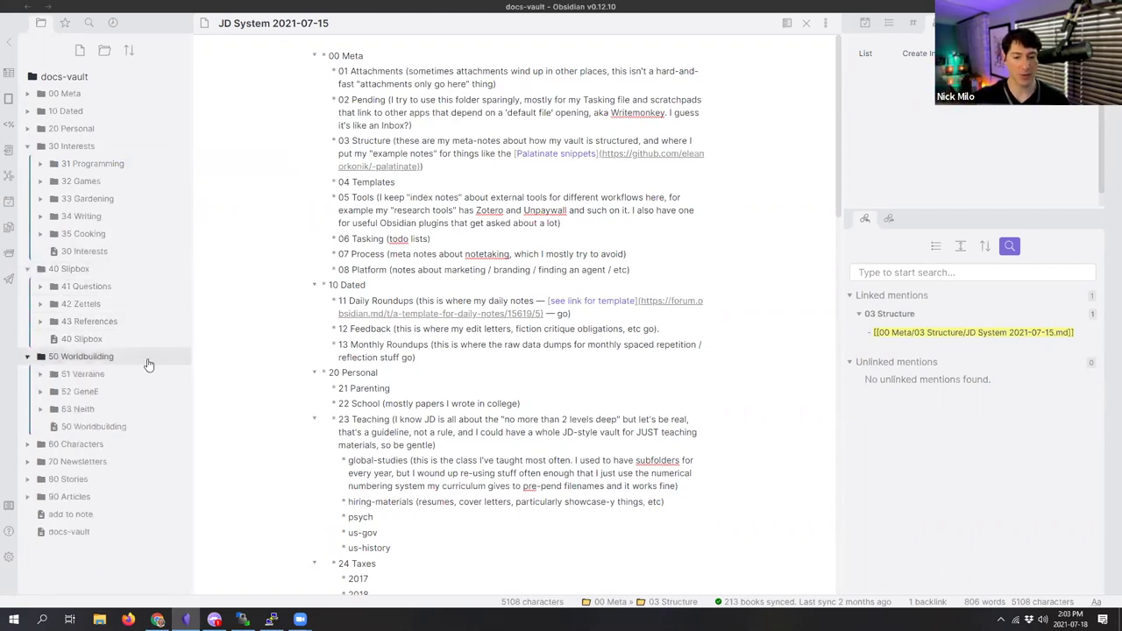
{"action": "left_click", "coordinate": [114, 462]}
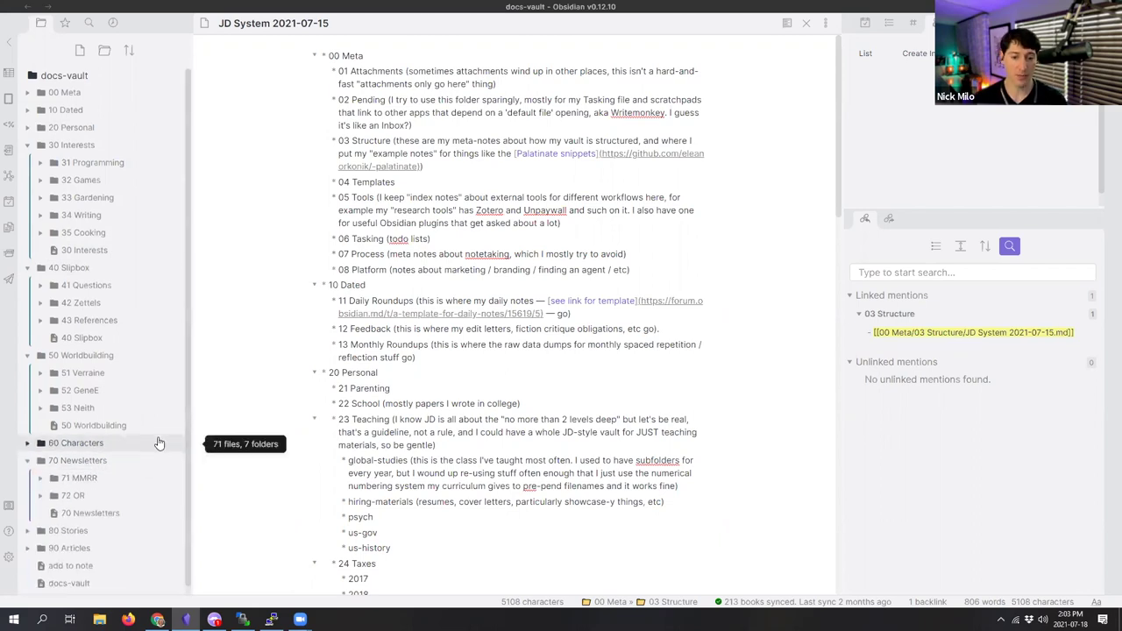
{"action": "scroll", "coordinate": [149, 447], "scroll_direction": "down", "scroll_amount": 1}
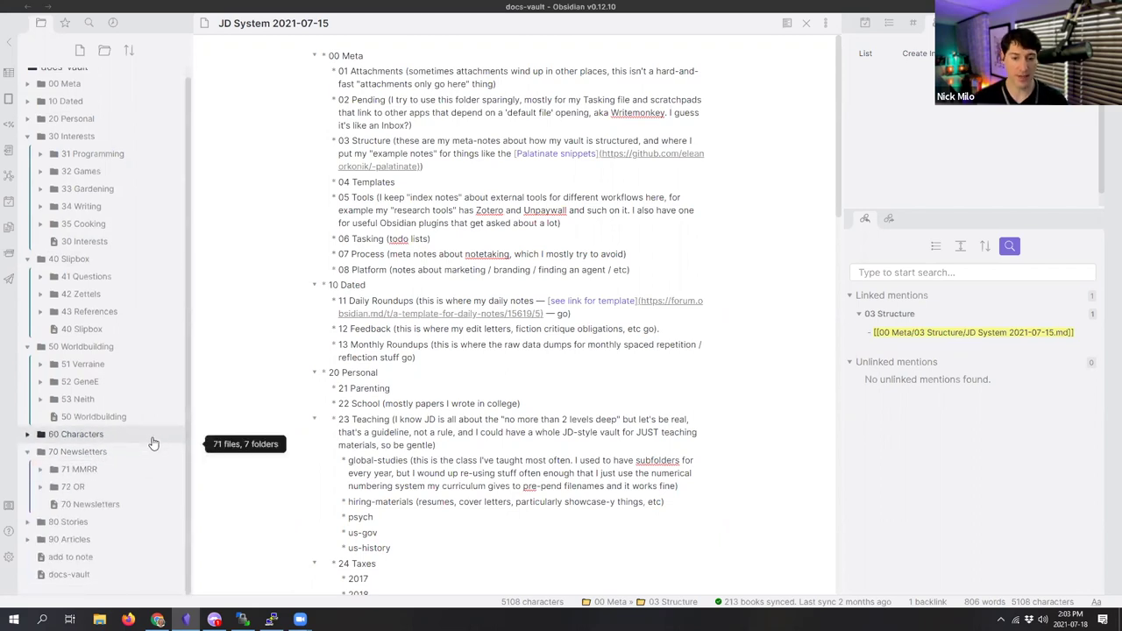
{"action": "left_click", "coordinate": [136, 509]}
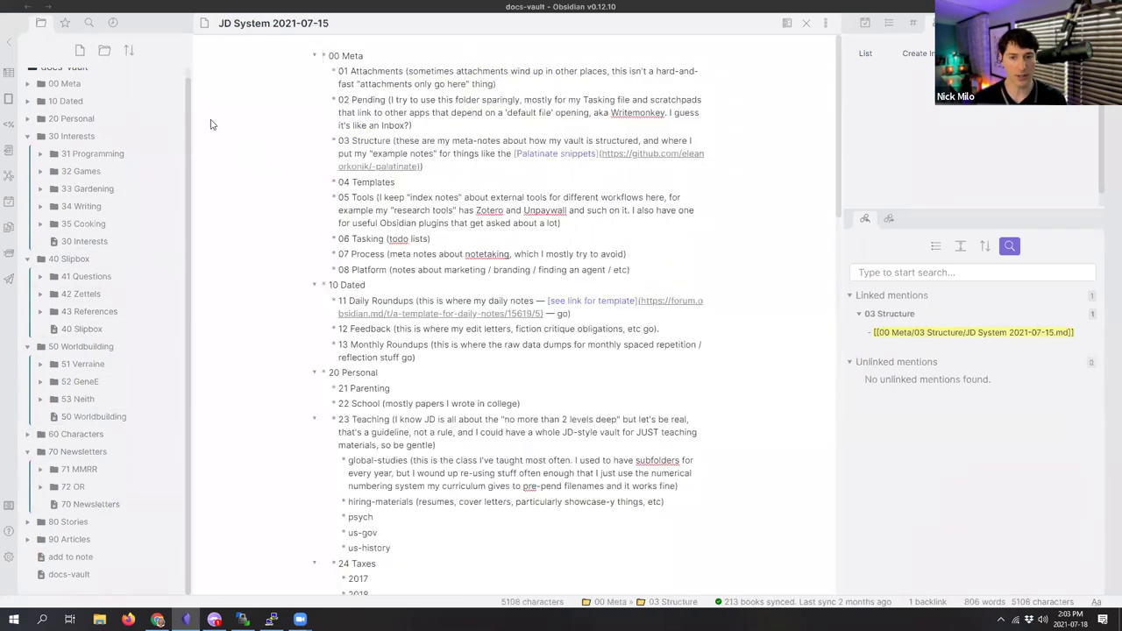
{"action": "scroll", "coordinate": [118, 521], "scroll_direction": "down", "scroll_amount": 3}
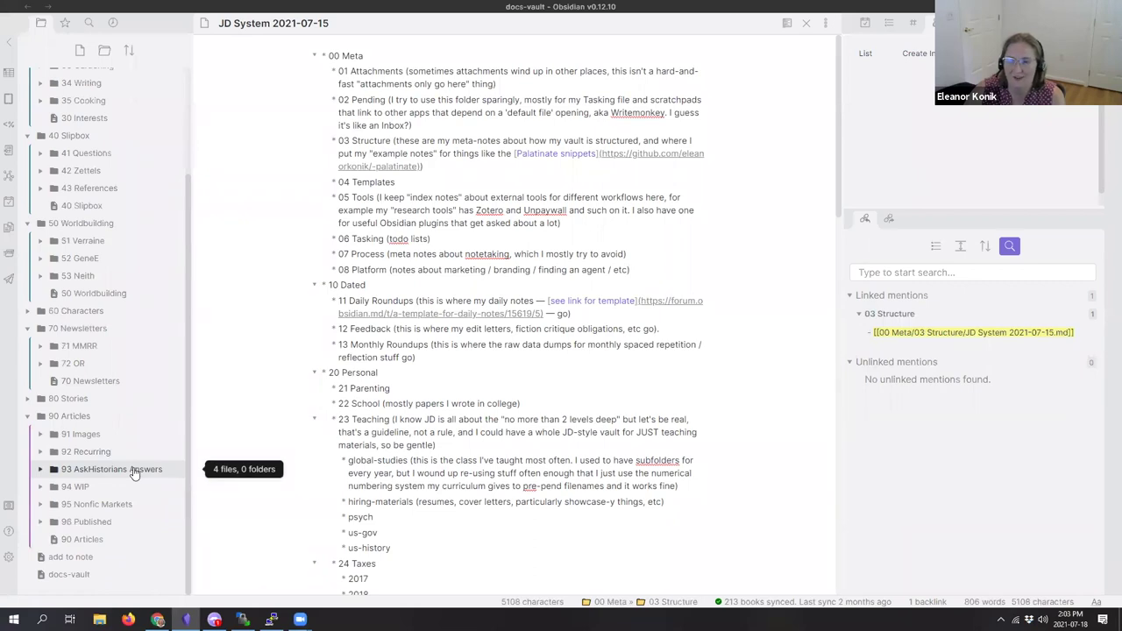
{"action": "left_click", "coordinate": [133, 474]}
Step: Open the Calendars and Rites of Passage note, then expand 96 Published to list its articles
{"action": "left_click", "coordinate": [132, 508]}
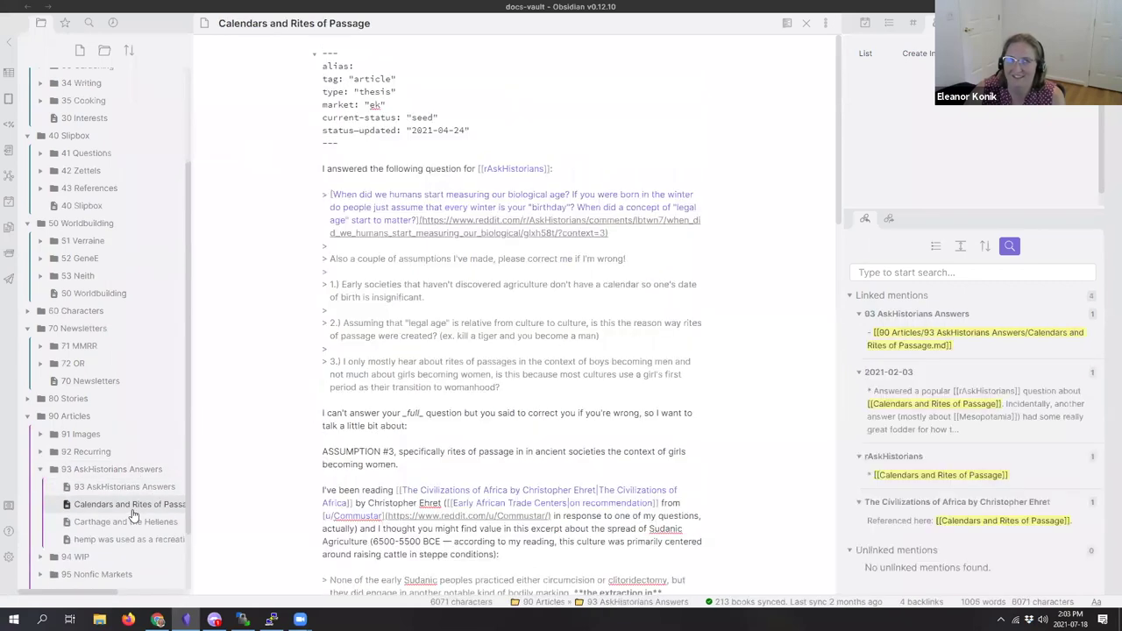
{"action": "scroll", "coordinate": [136, 473], "scroll_direction": "down", "scroll_amount": 2}
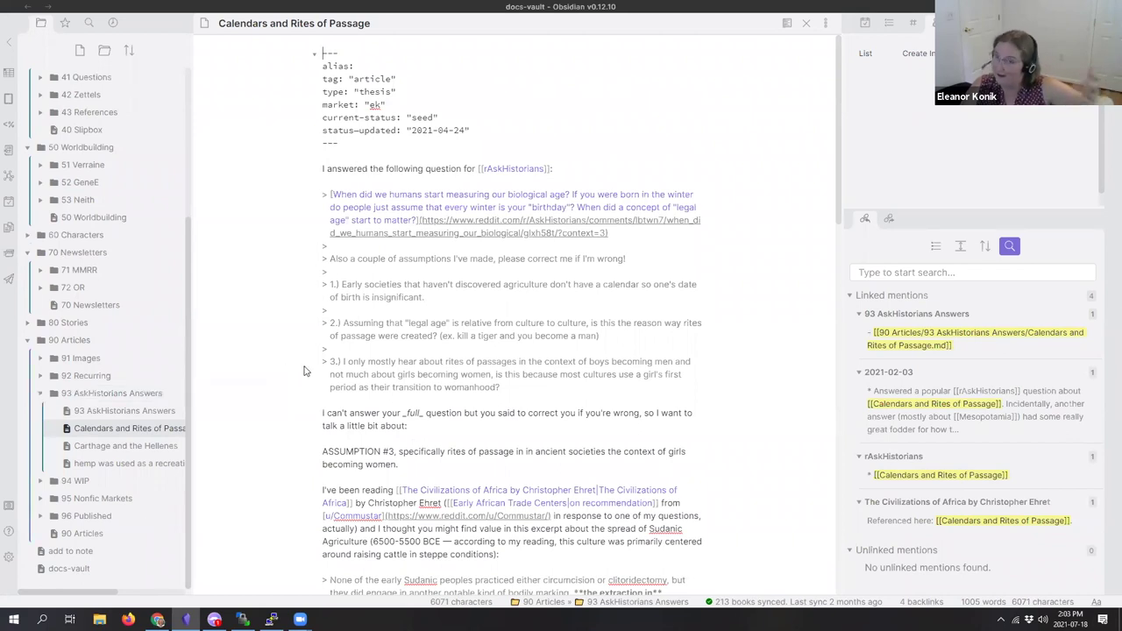
{"action": "left_click", "coordinate": [130, 498]}
{"action": "left_click", "coordinate": [137, 499]}
{"action": "left_click", "coordinate": [137, 517]}
{"action": "scroll", "coordinate": [133, 522], "scroll_direction": "down", "scroll_amount": 2}
{"action": "scroll", "coordinate": [132, 521], "scroll_direction": "down", "scroll_amount": 3}
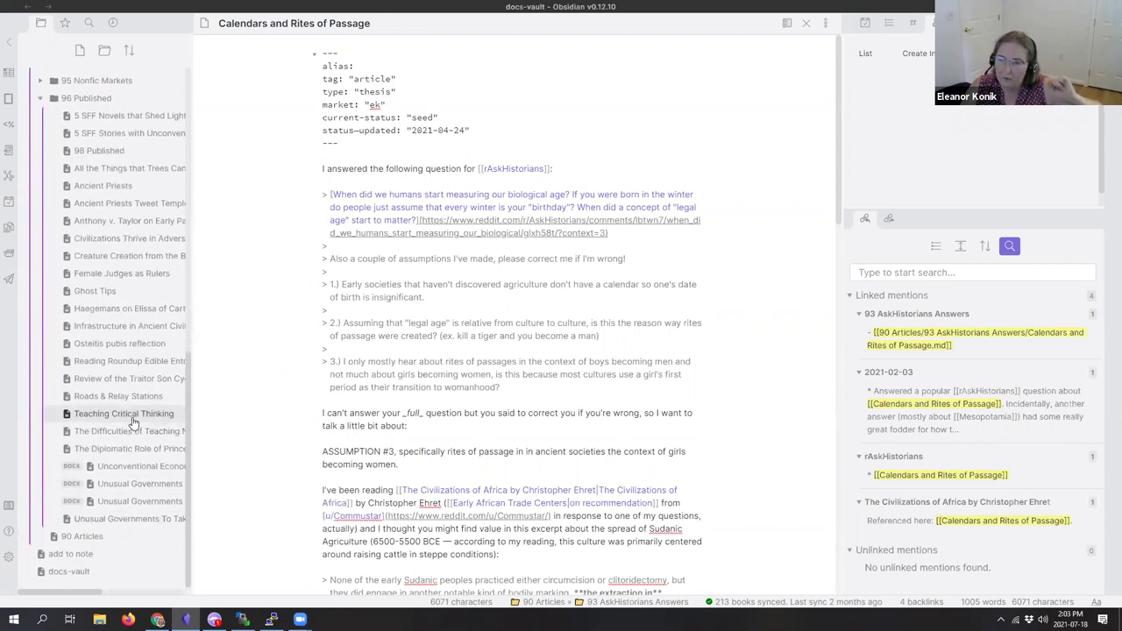
{"action": "scroll", "coordinate": [125, 420], "scroll_direction": "up", "scroll_amount": 2}
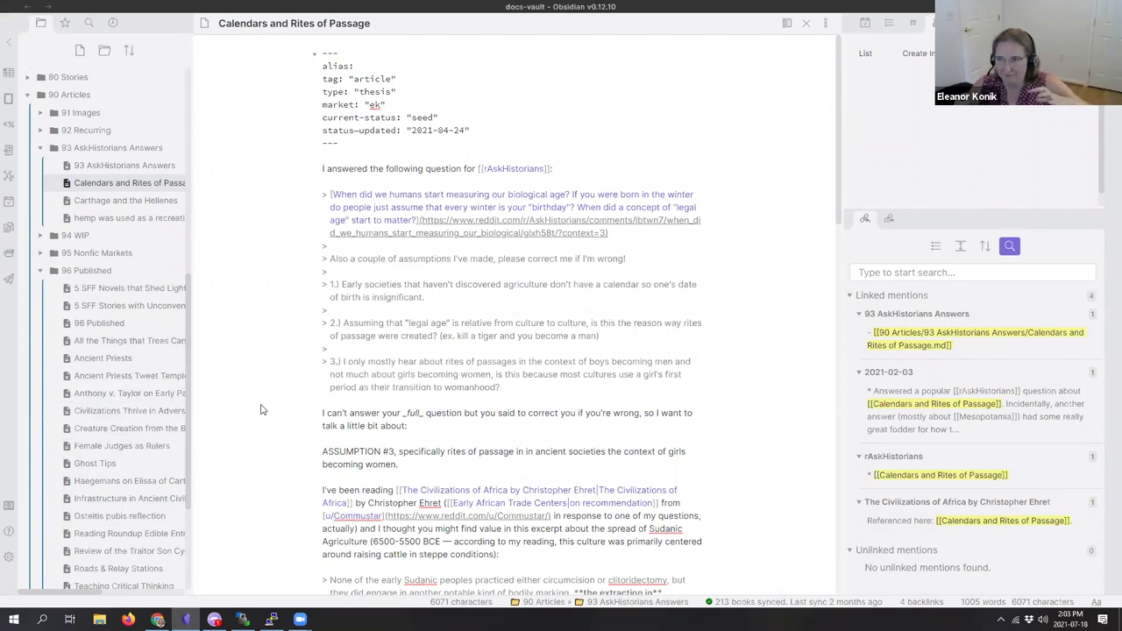
Step: Open Female Judges as Rulers, preview it, return to editing, and scroll through the note
{"action": "left_click", "coordinate": [147, 446]}
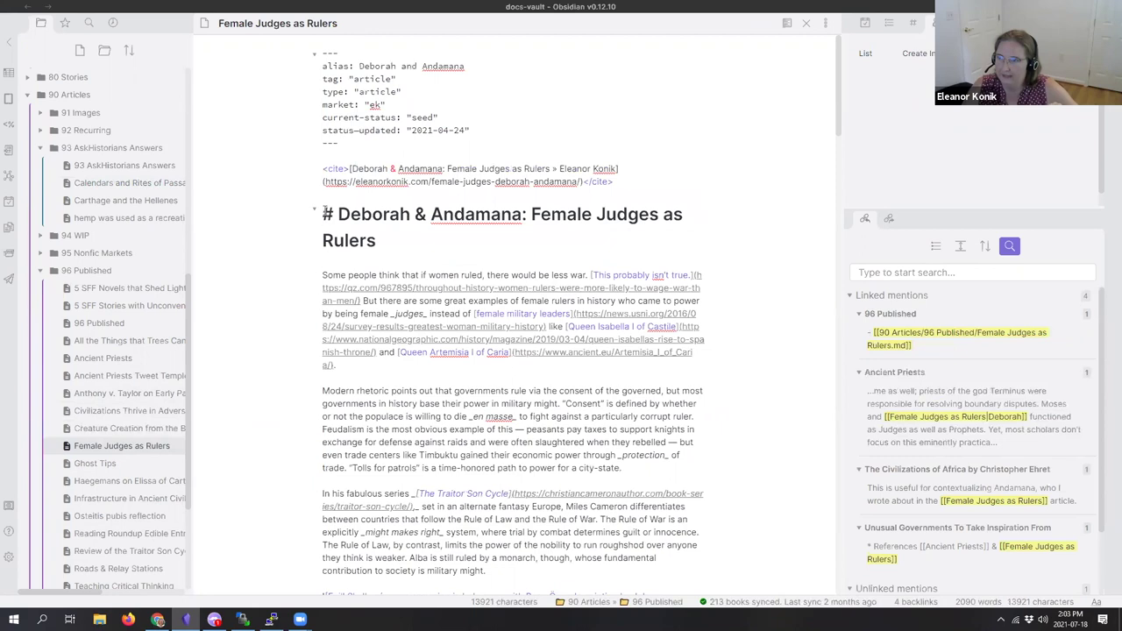
{"action": "left_click", "coordinate": [787, 22]}
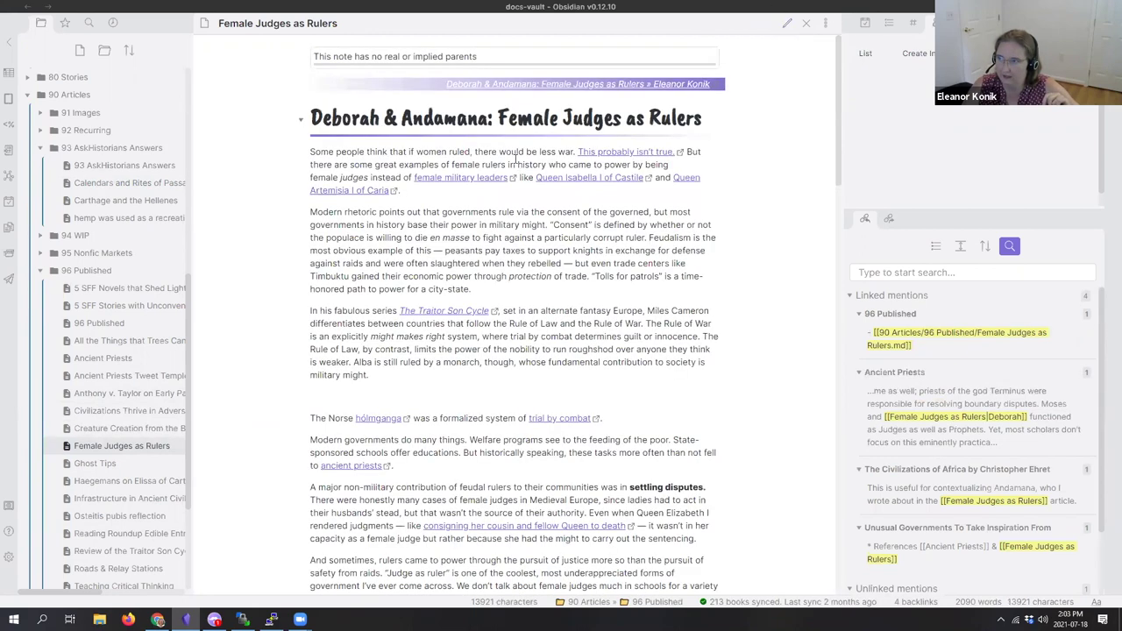
{"action": "left_click", "coordinate": [787, 23]}
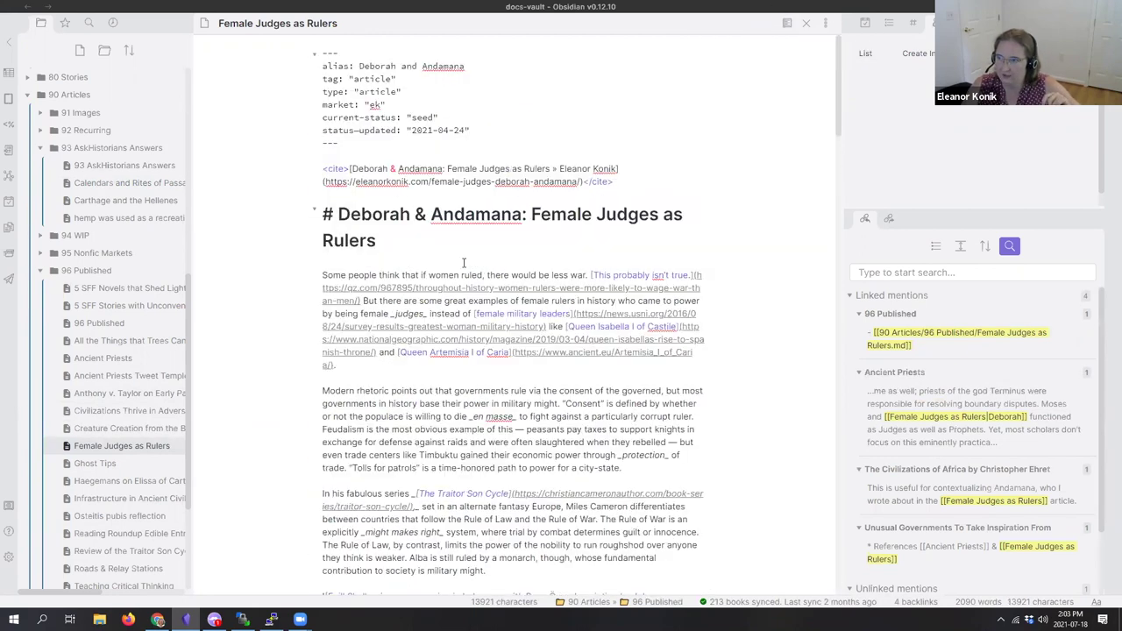
{"action": "scroll", "coordinate": [465, 263], "scroll_direction": "down", "scroll_amount": 15}
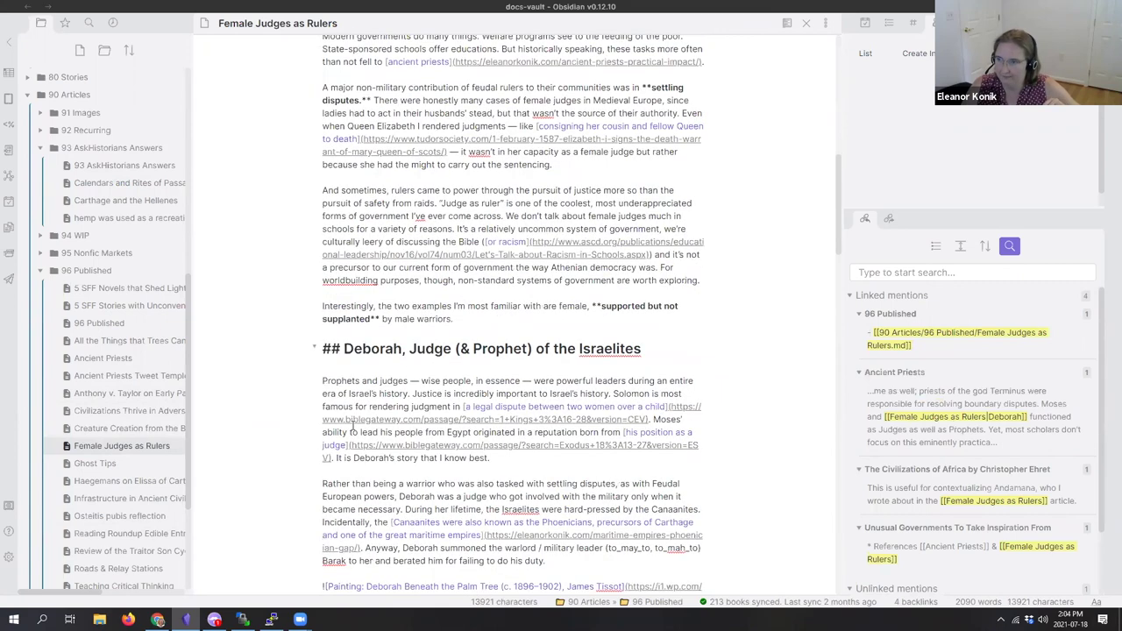
{"action": "scroll", "coordinate": [354, 421], "scroll_direction": "down", "scroll_amount": 2}
{"action": "left_click_drag", "start_coordinate": [322, 348], "coordinate": [545, 345]}
{"action": "left_click", "coordinate": [545, 346]}
{"action": "scroll", "coordinate": [506, 381], "scroll_direction": "up", "scroll_amount": 6}
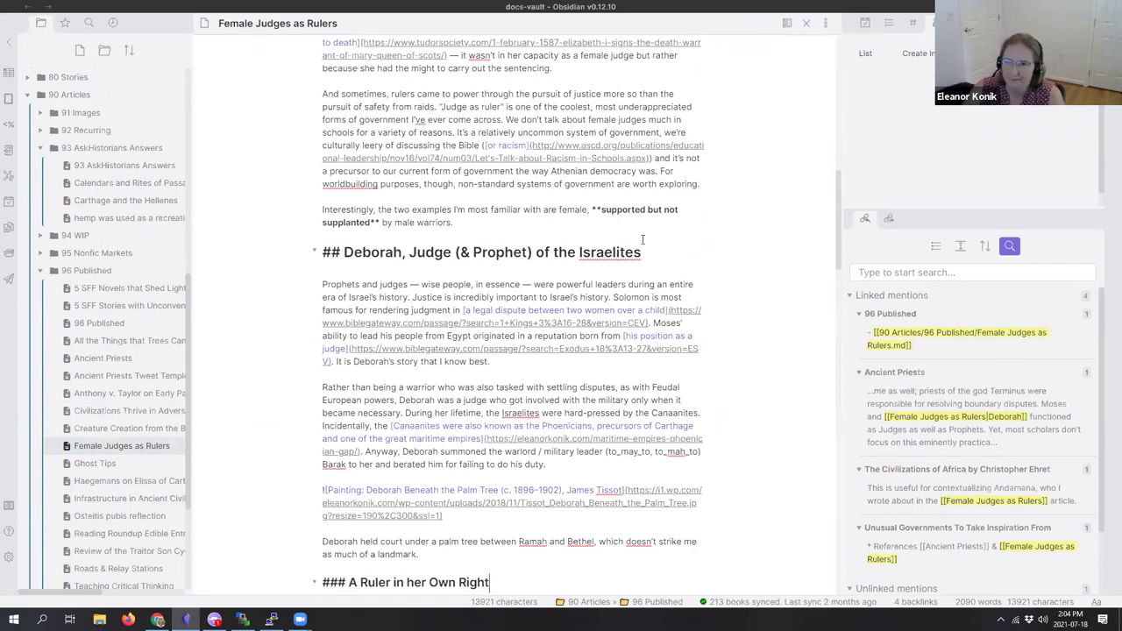
{"action": "scroll", "coordinate": [76, 338], "scroll_direction": "up", "scroll_amount": 3}
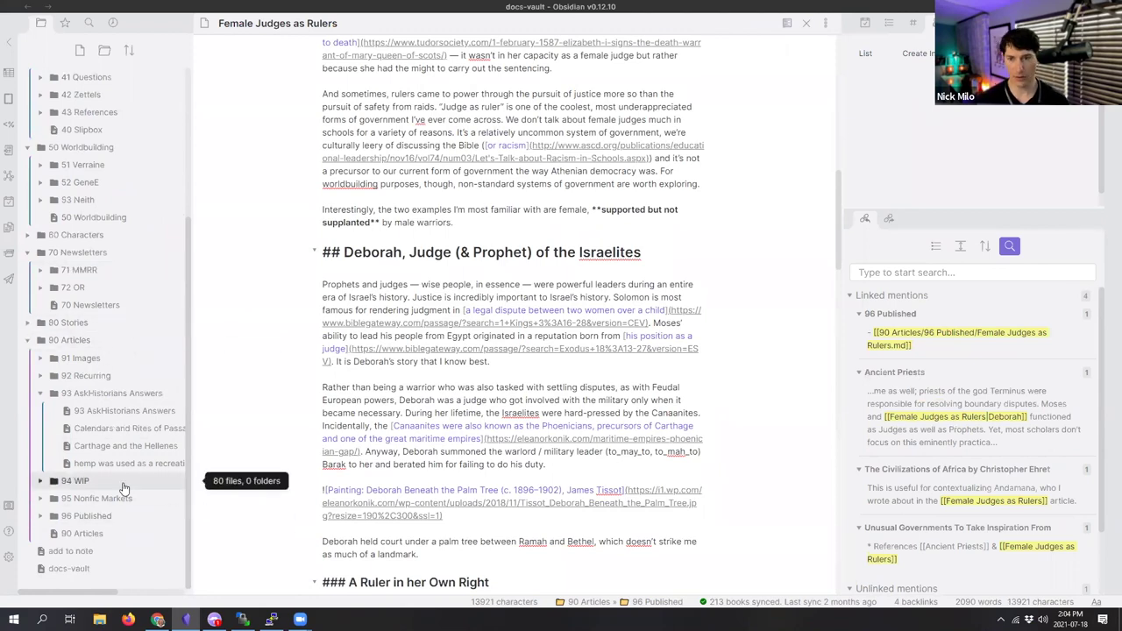
Step: Collapse 90 Articles, 70 Newsletters, 50 Worldbuilding, 40 Slipbox and 30 Interests, then expand 20 Personal
{"action": "left_click", "coordinate": [28, 340]}
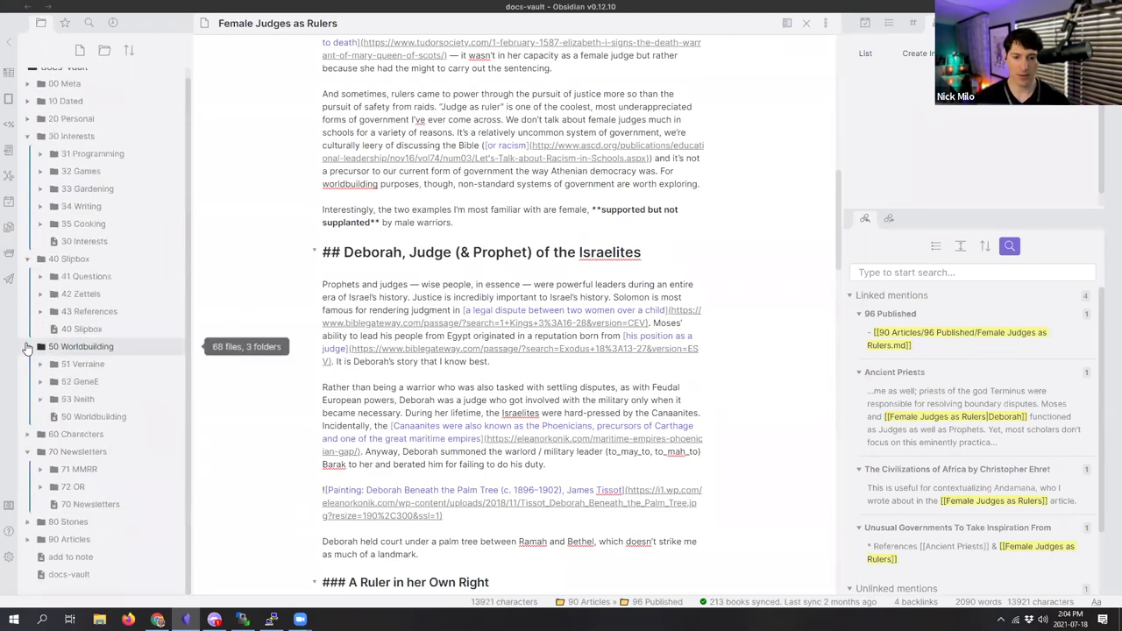
{"action": "left_click", "coordinate": [28, 451]}
{"action": "left_click", "coordinate": [28, 356]}
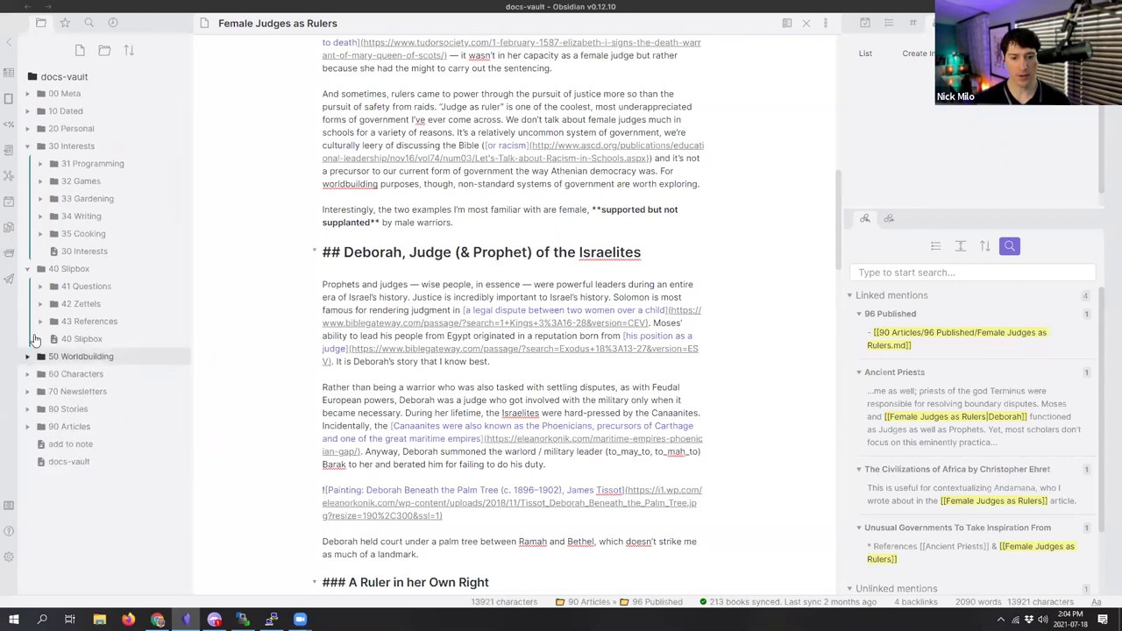
{"action": "left_click", "coordinate": [27, 269]}
{"action": "left_click", "coordinate": [27, 146]}
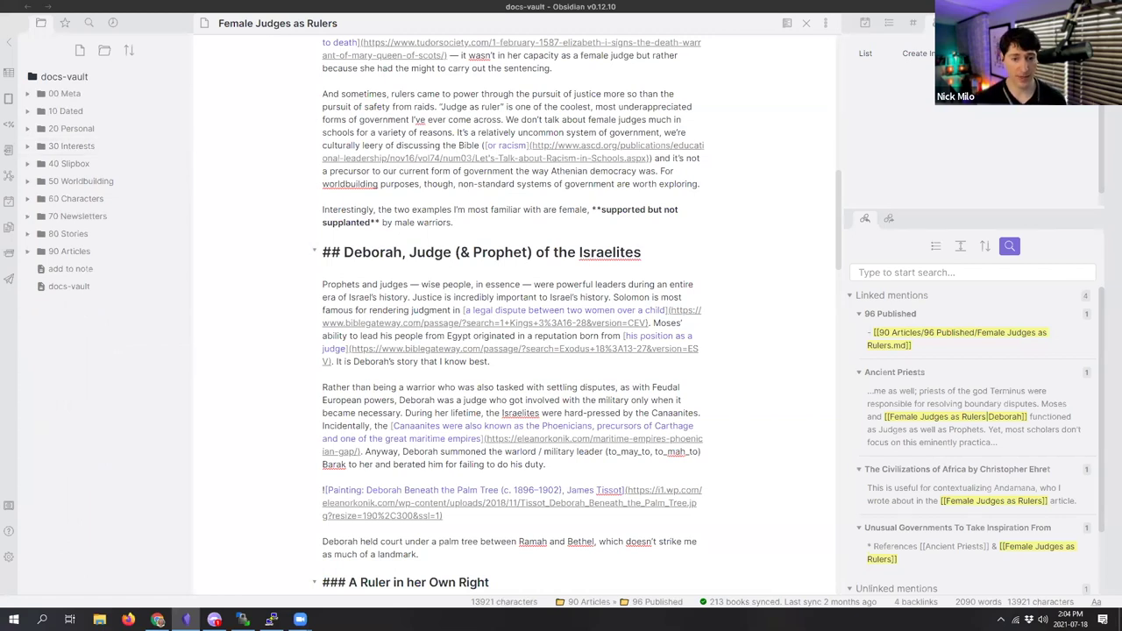
{"action": "left_click", "coordinate": [35, 129]}
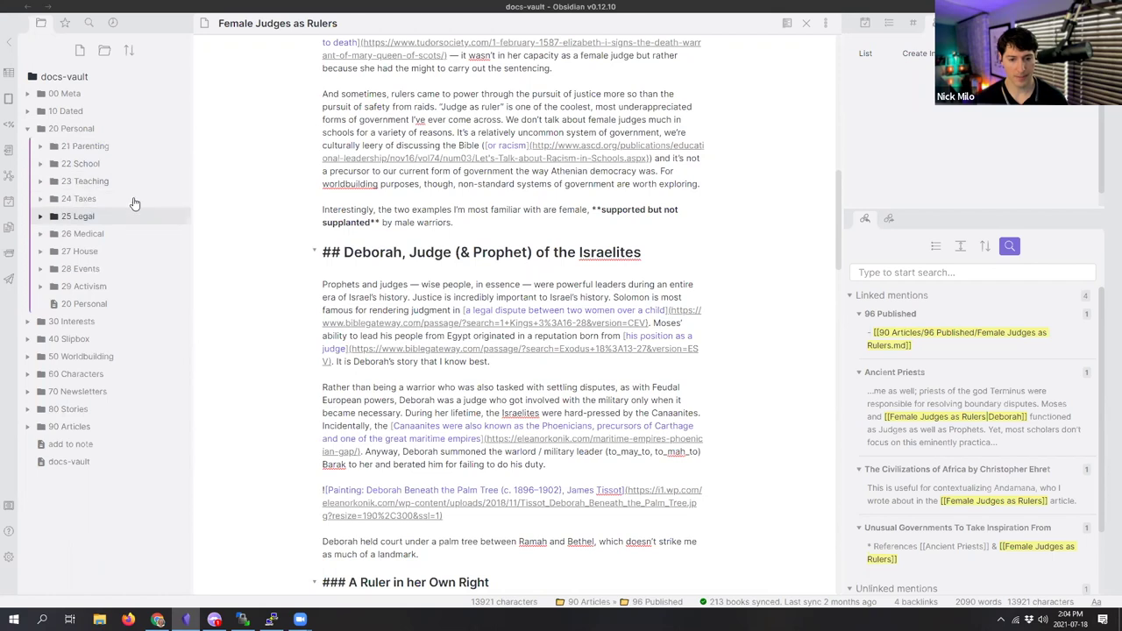
Step: Collapse 20 Personal, then minimise the PuTTY terminal window
{"action": "left_click", "coordinate": [35, 130]}
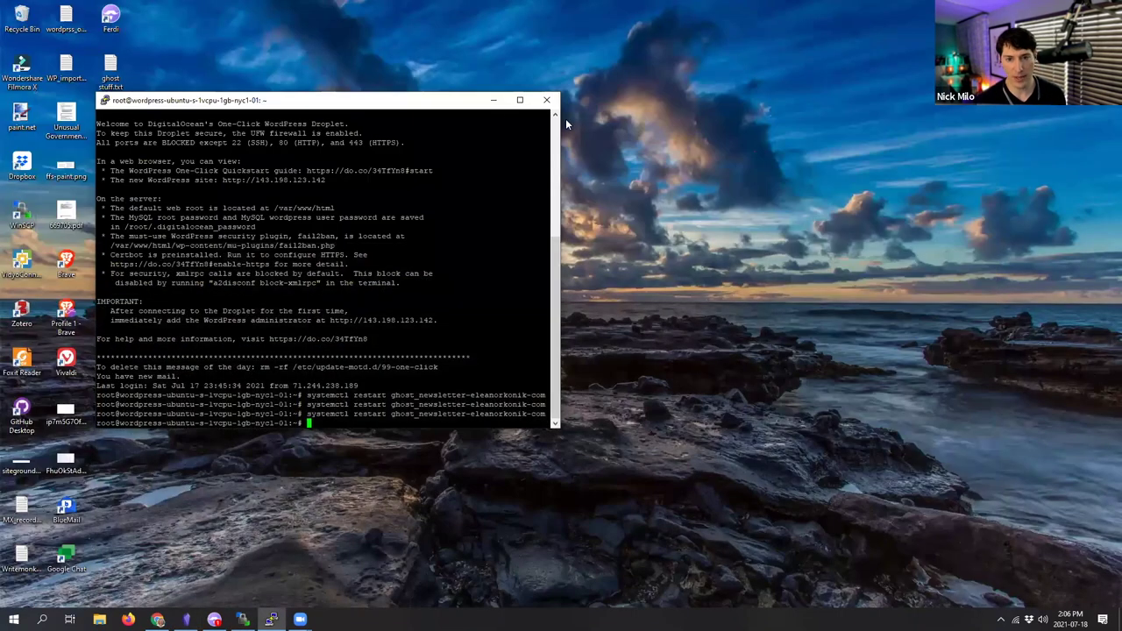
{"action": "left_click", "coordinate": [496, 102]}
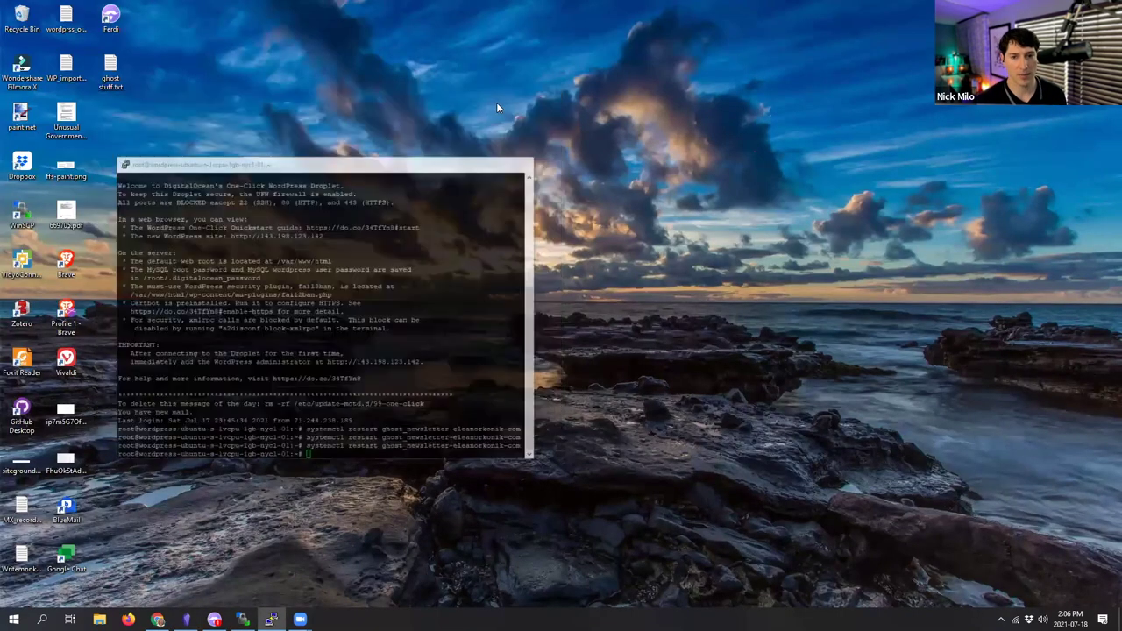